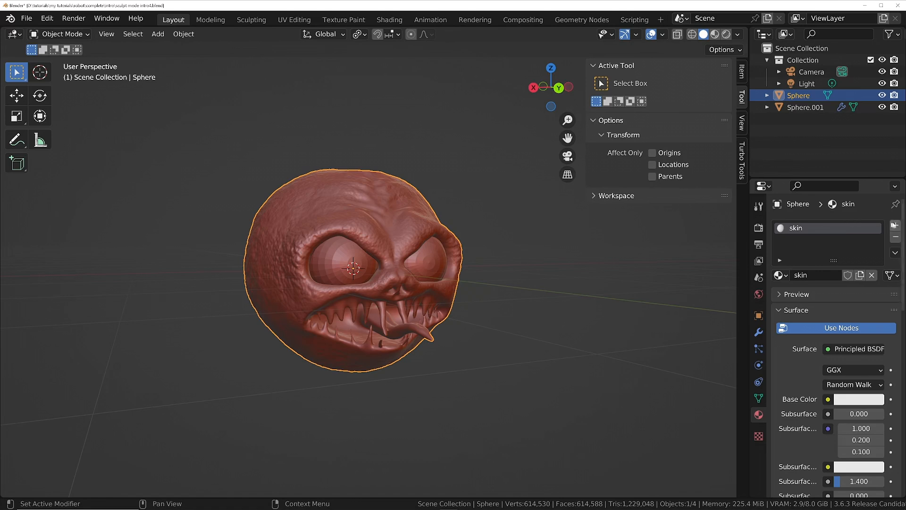
- Add a second material slot to the head with a new material named teeth
left_click(896, 225)
left_click(828, 298)
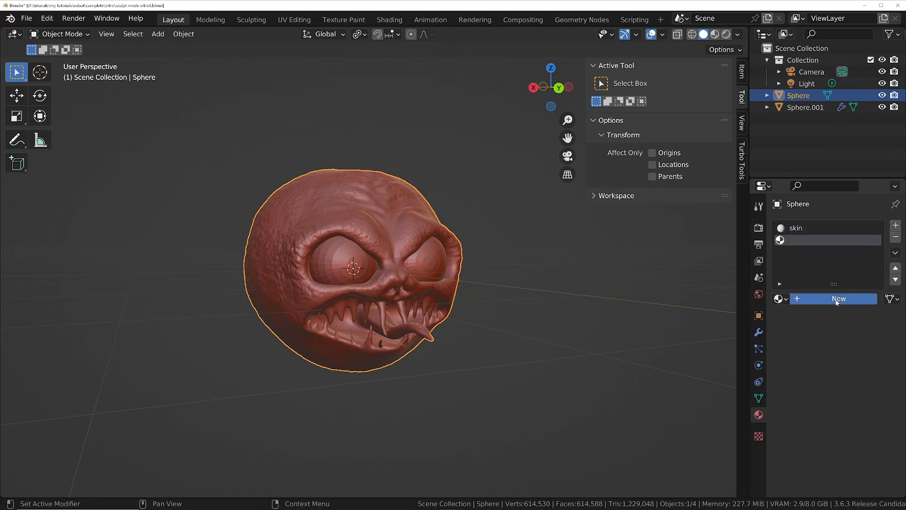
left_click(812, 228)
left_click(811, 241)
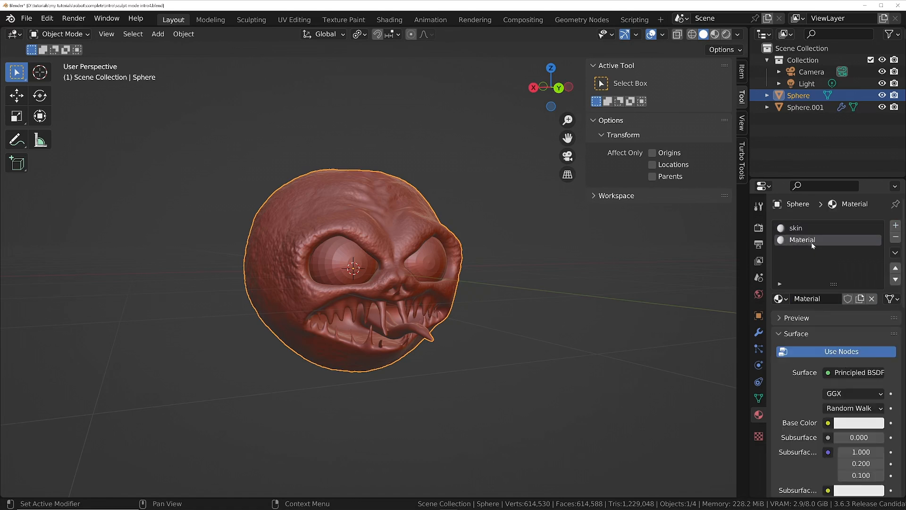
double_click(811, 240)
type("teeth")
key("Return")
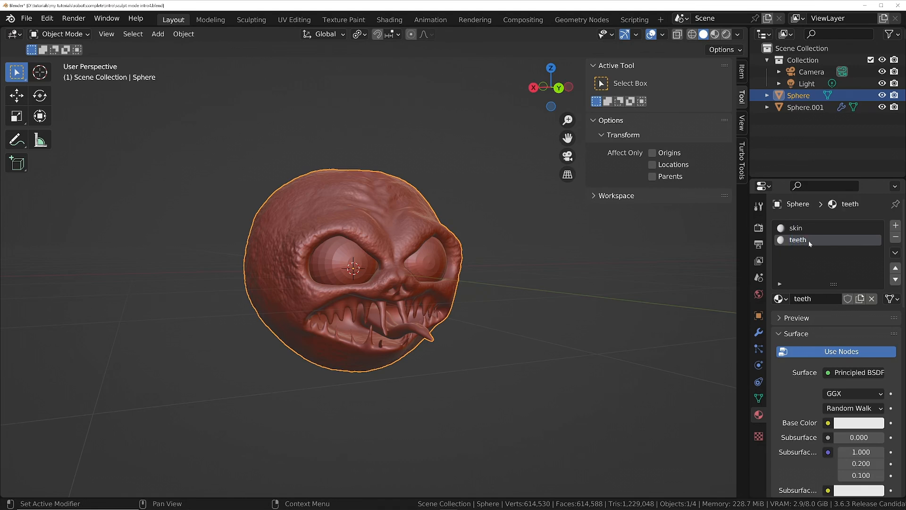
- Add a third material slot with a new material named gums
left_click(895, 225)
left_click(822, 297)
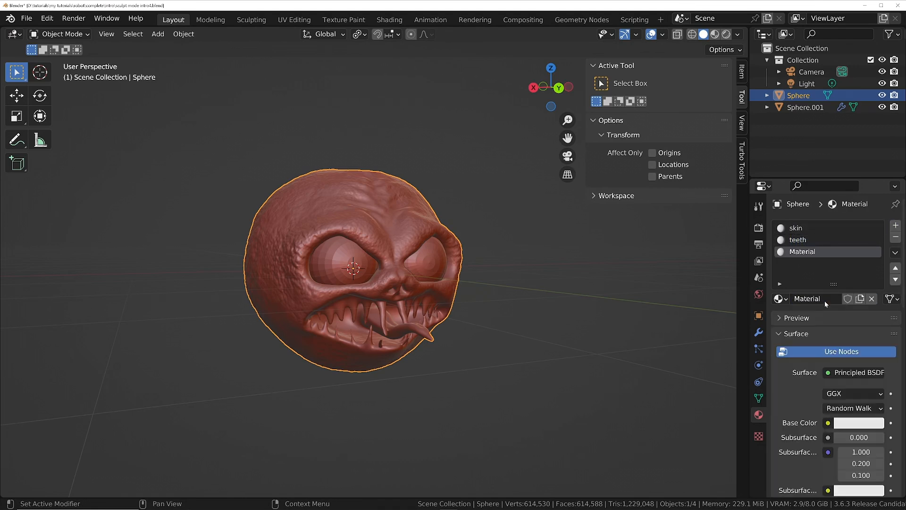
double_click(805, 254)
type("gums")
key("Return")
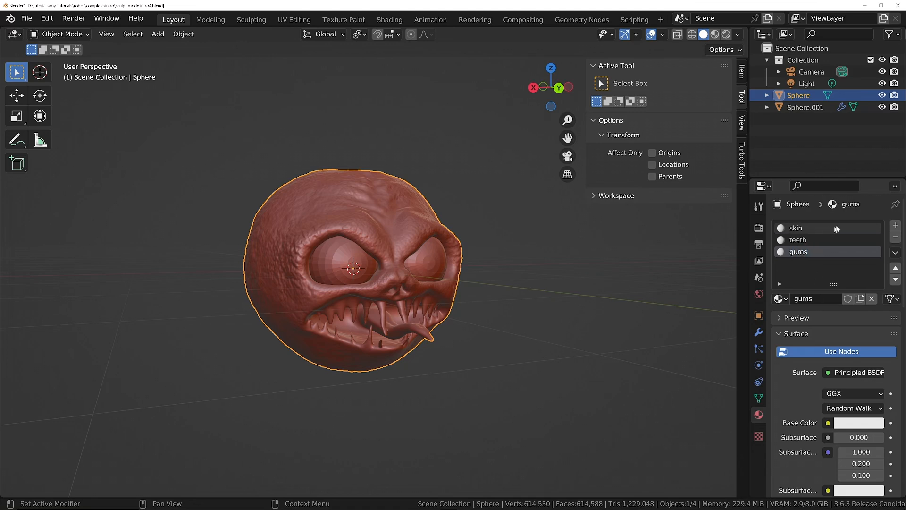
- Add a fourth material slot with a new material named tongue
left_click(895, 225)
left_click(819, 298)
double_click(804, 263)
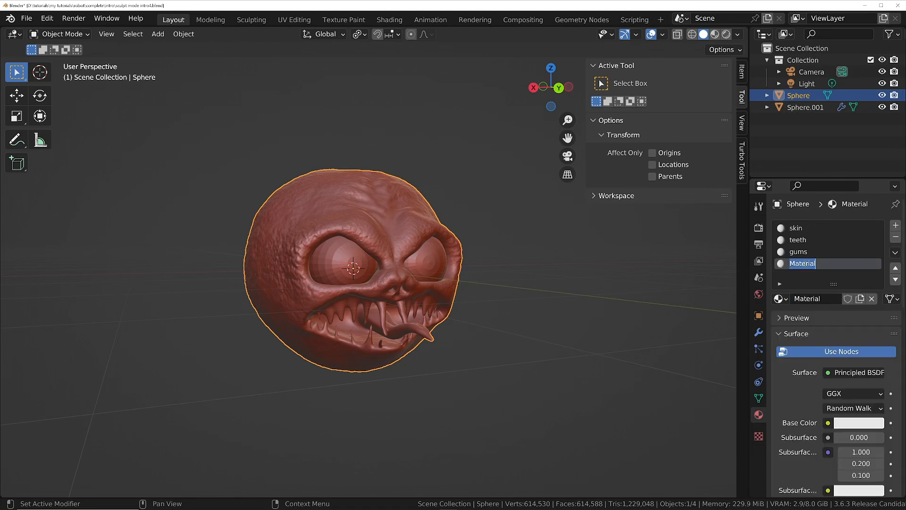
type("tongue")
key("Return")
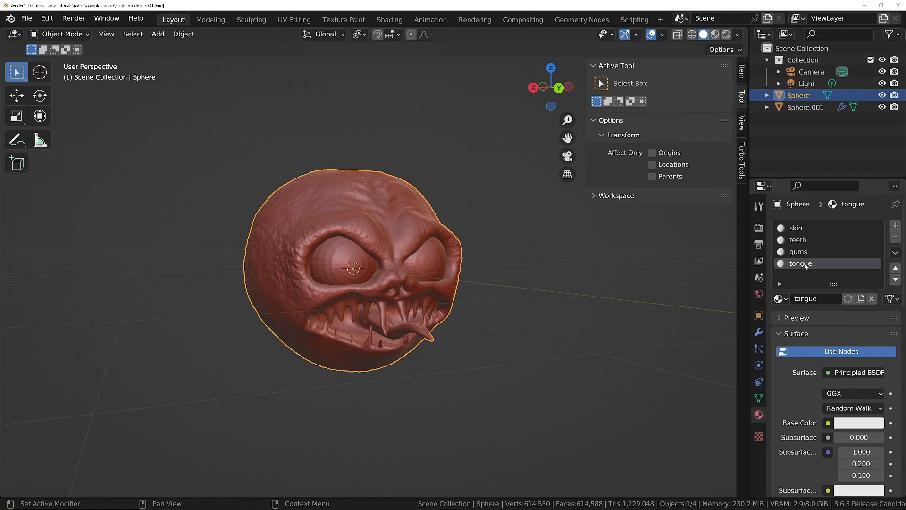
- Set the skin material's base color to a light orange-tan
left_click(796, 229)
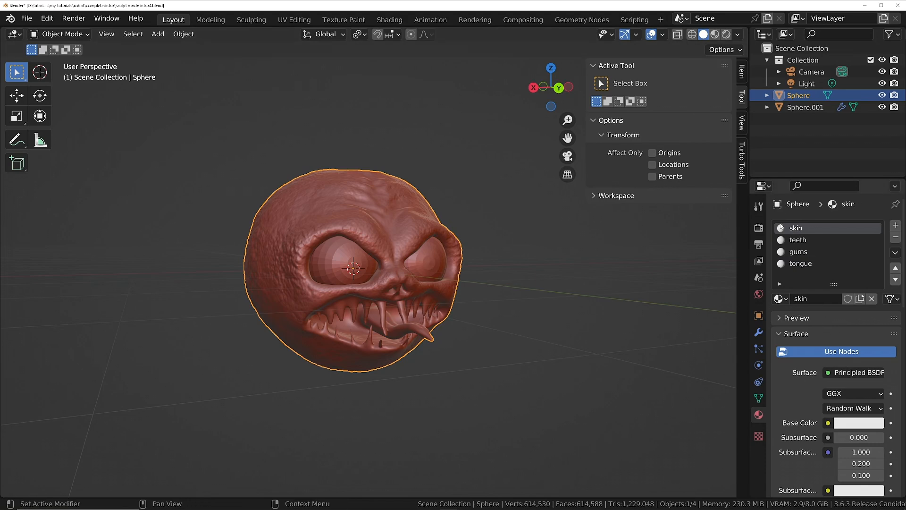
left_click(858, 423)
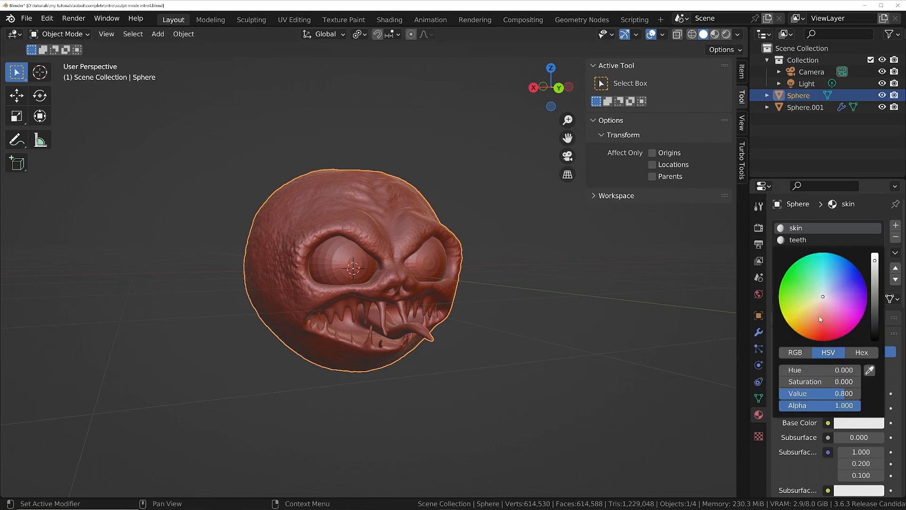
left_click_drag(814, 317, 812, 311)
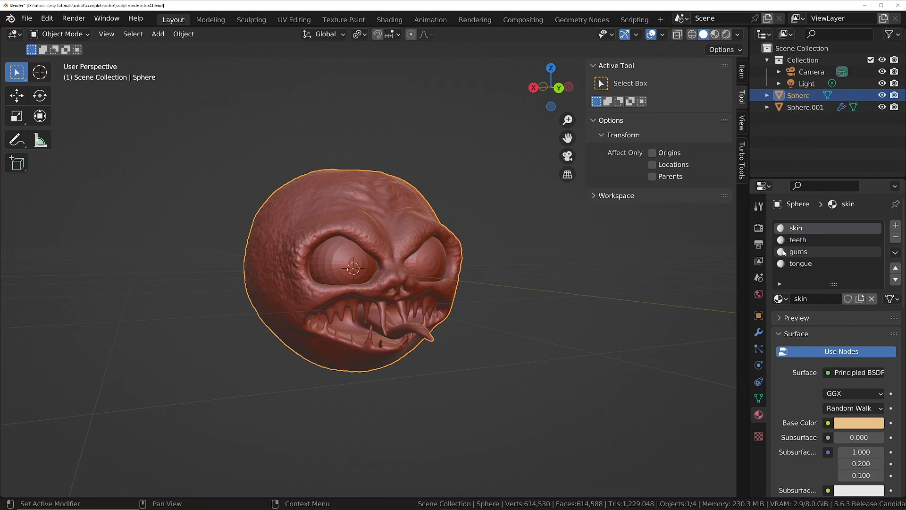
- Set the gums material's base color to a pinkish red
left_click(802, 240)
left_click(800, 253)
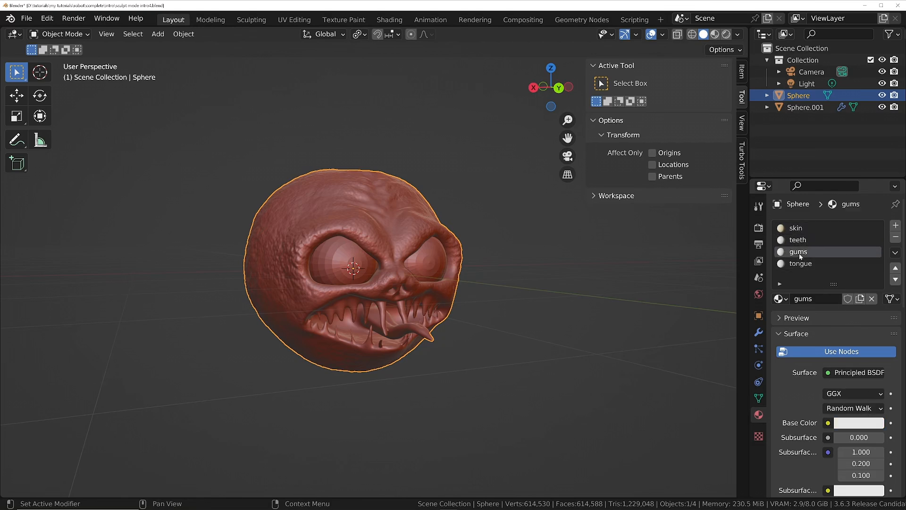
left_click(858, 423)
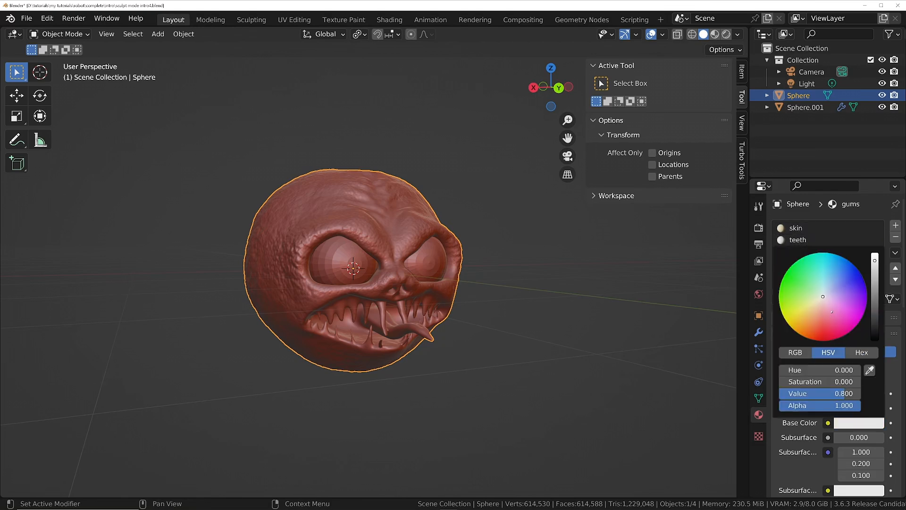
left_click_drag(832, 312, 830, 332)
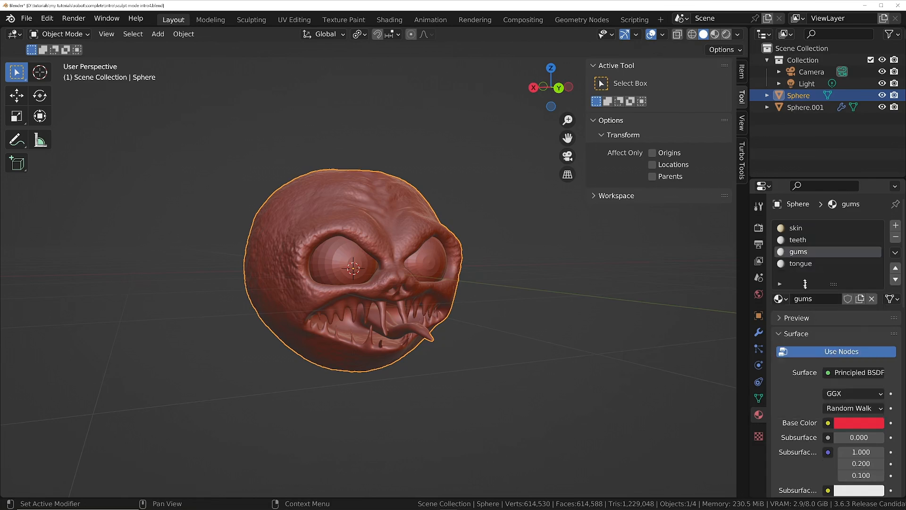
- Set the tongue material's base color to a bright, slightly orange red
left_click(804, 265)
left_click(860, 423)
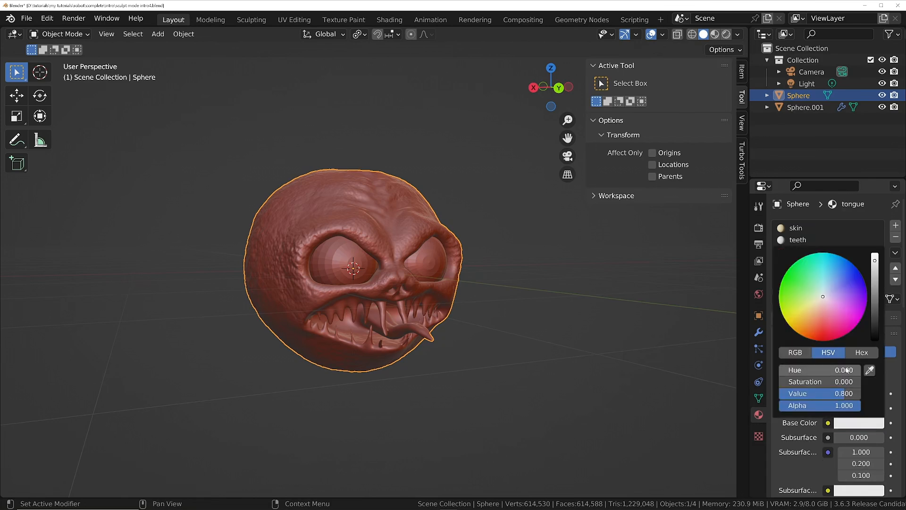
left_click_drag(824, 325, 820, 330)
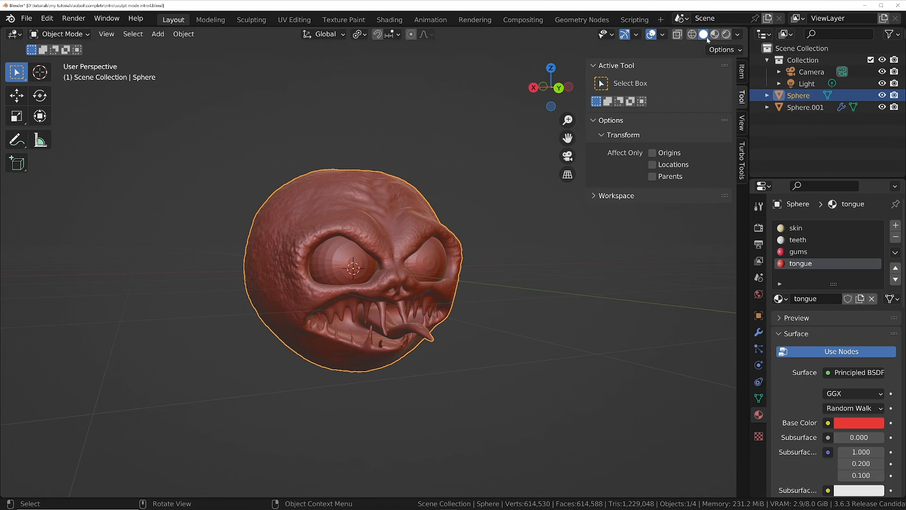
- Change the solid viewport lighting from MatCap to Studio and switch the viewport to Material Preview shading
left_click(737, 34)
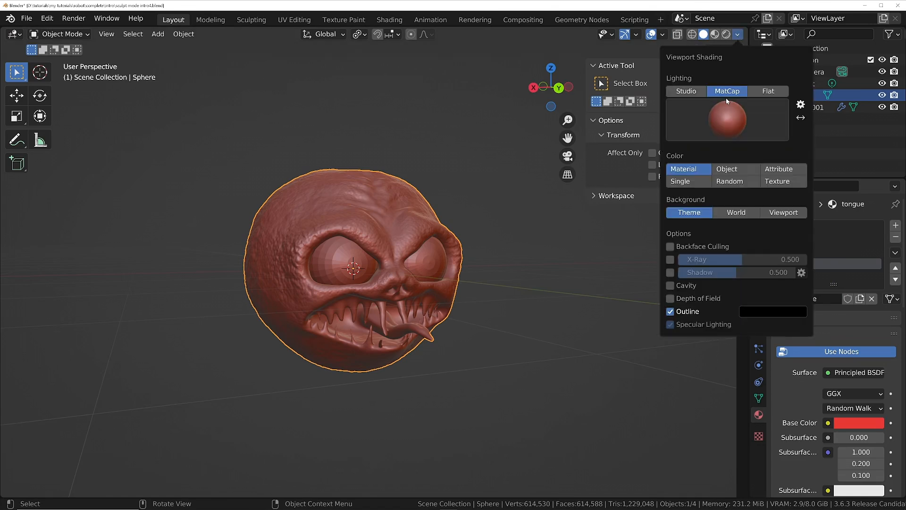
left_click(690, 93)
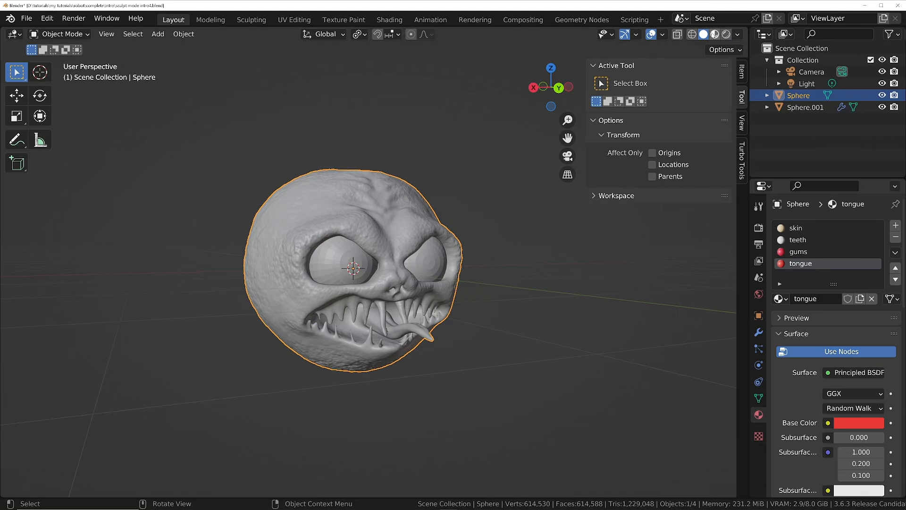
left_click(714, 34)
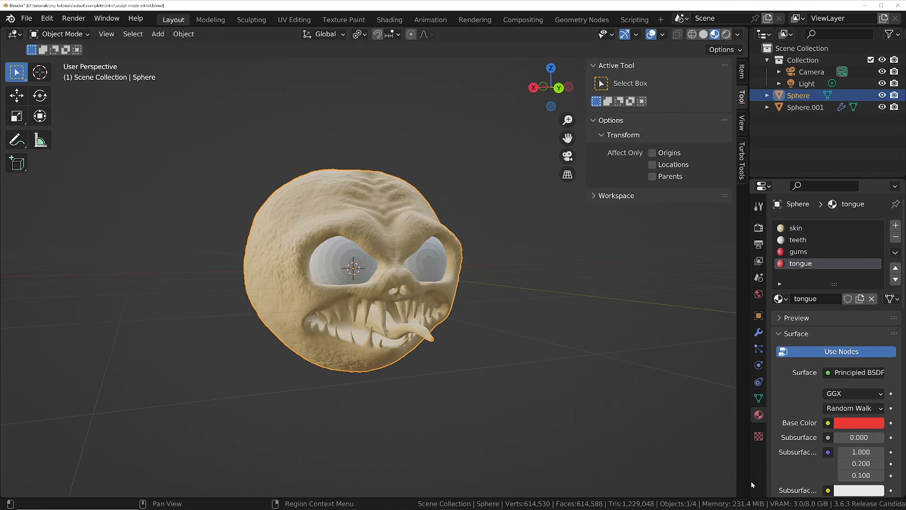
left_click_drag(745, 493, 728, 400)
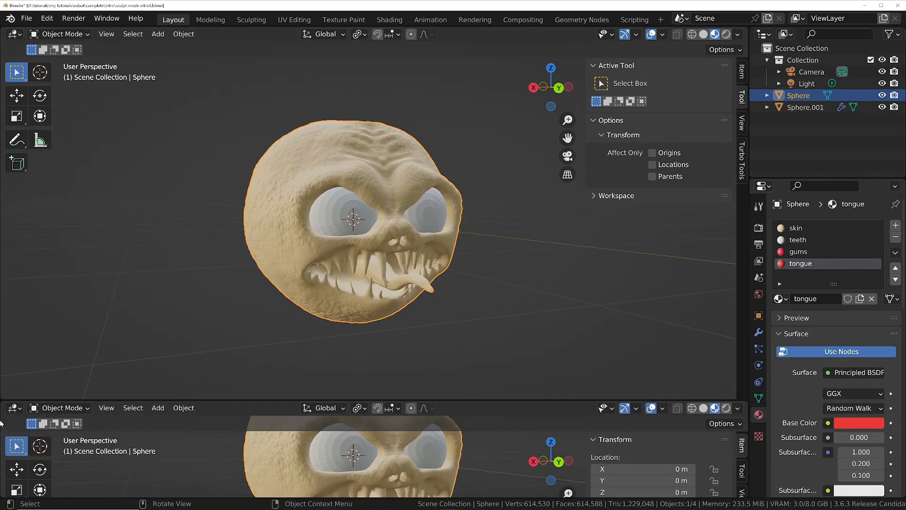
left_click(15, 408)
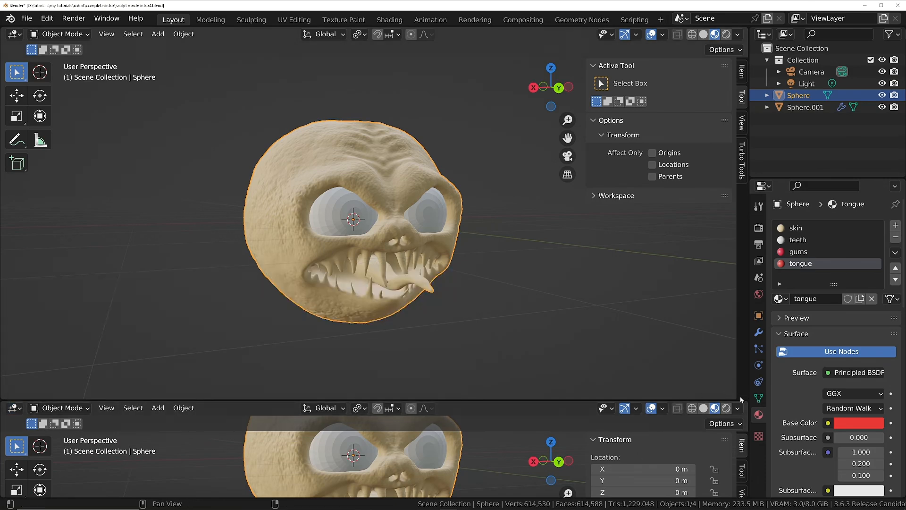
left_click_drag(742, 398, 740, 423)
- Split the 3D viewport vertically, make the new area a Shader Editor, hide its sidebar and frame the tongue material's nodes
left_click_drag(746, 30, 505, 37)
left_click(518, 35)
left_click(123, 145)
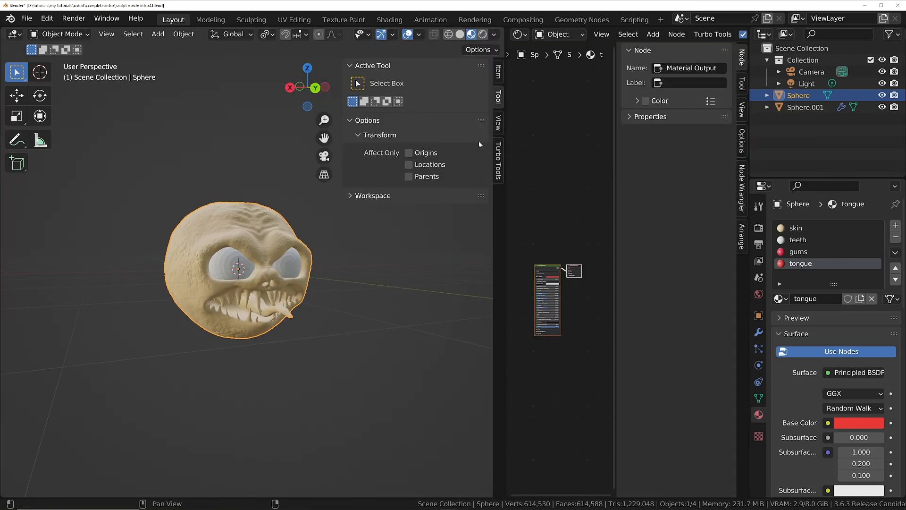
key("n")
scroll(607, 283, "up", 7)
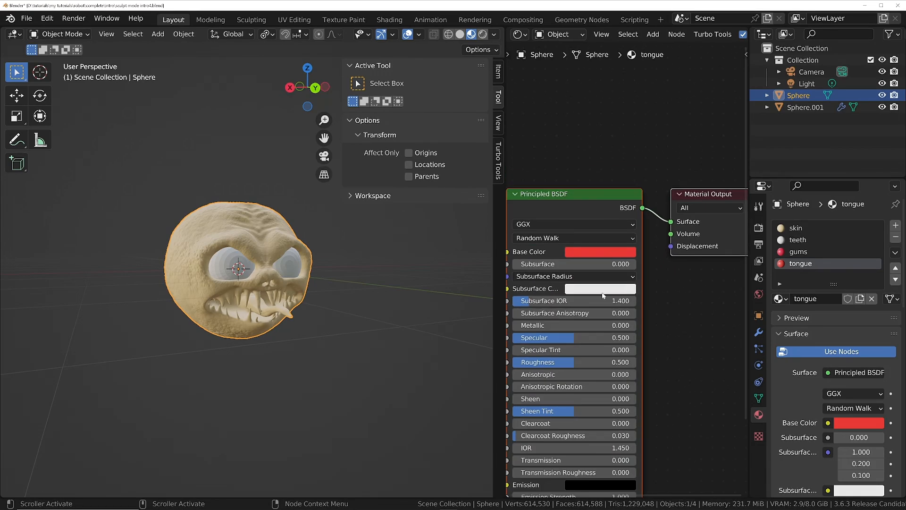
scroll(596, 295, "down", 6)
middle_click_drag(575, 293, 596, 233)
scroll(595, 240, "up", 3)
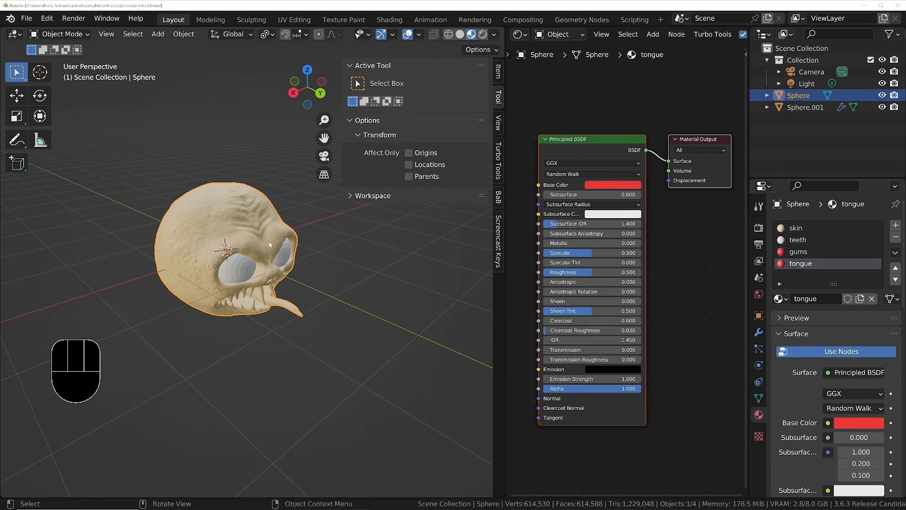
- Enter Edit Mode with face selection and box-select a rectangular patch of faces on the upper side of the head
middle_click_drag(259, 225, 250, 174)
key("Tab")
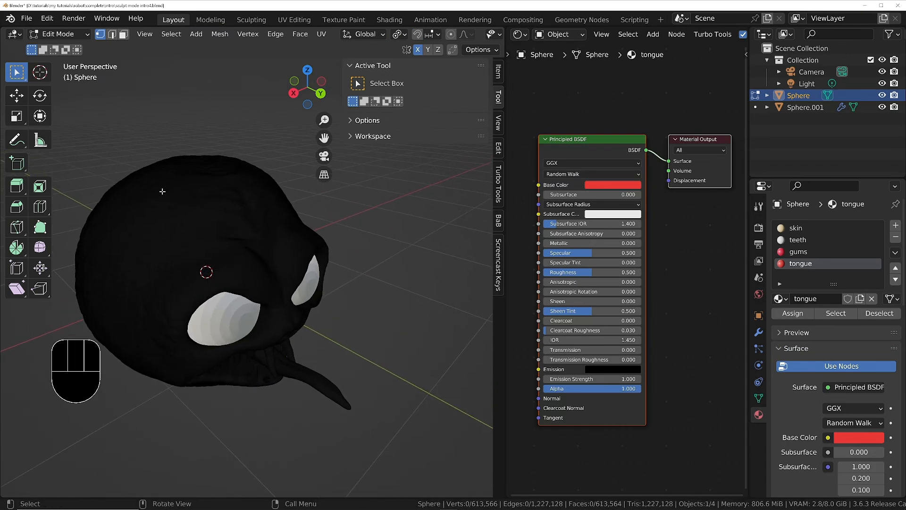
key("3")
left_click_drag(141, 188, 236, 248)
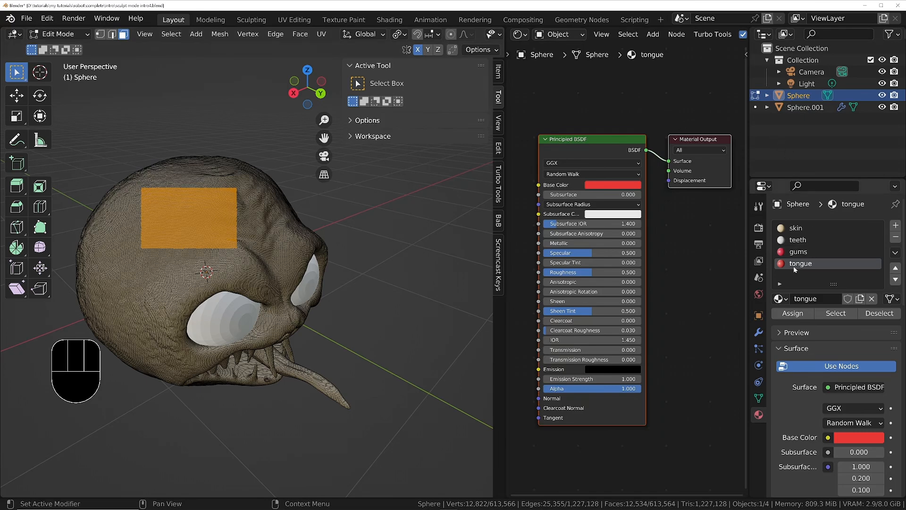
- Assign the gums material to the selected faces and return to Object Mode
left_click(798, 251)
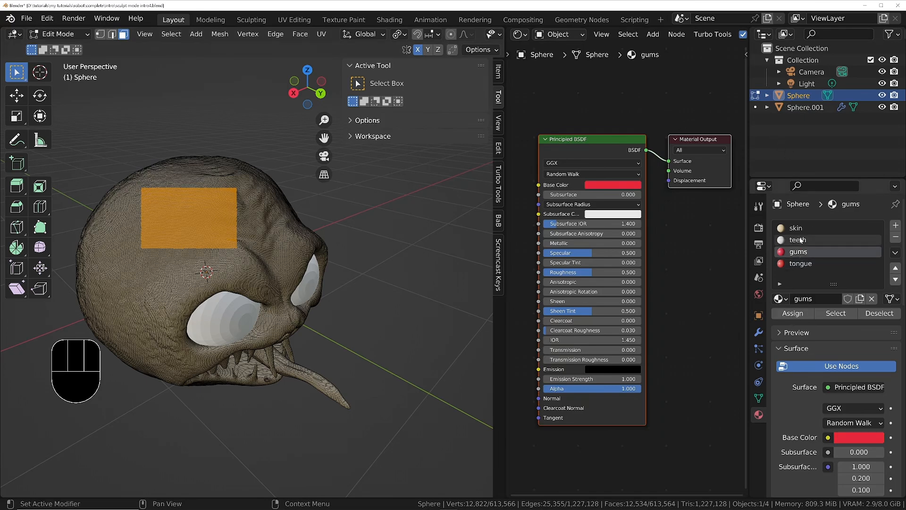
left_click(798, 240)
left_click(797, 228)
left_click(794, 263)
left_click(797, 251)
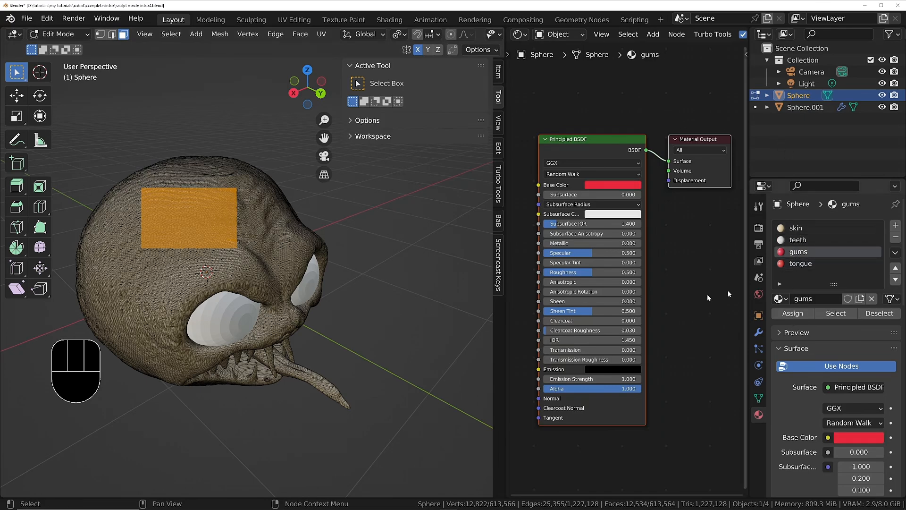
left_click(793, 313)
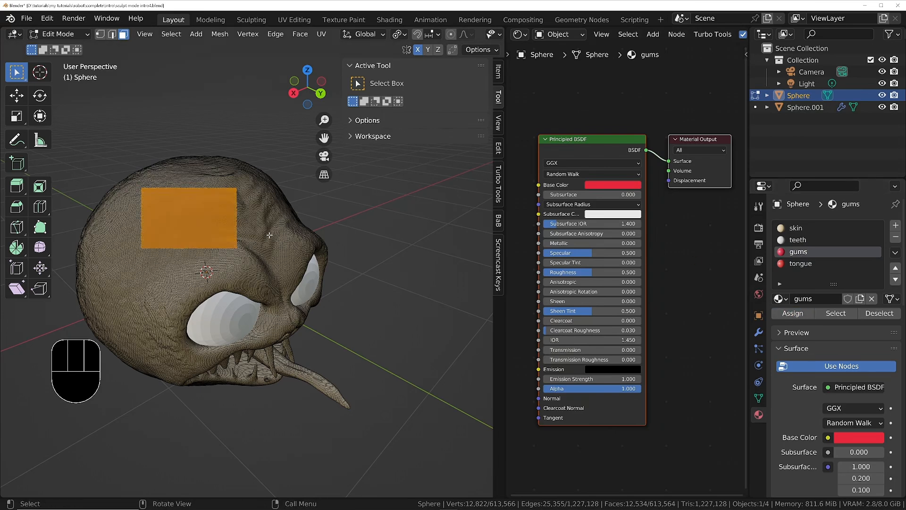
key("Tab")
left_click(240, 234)
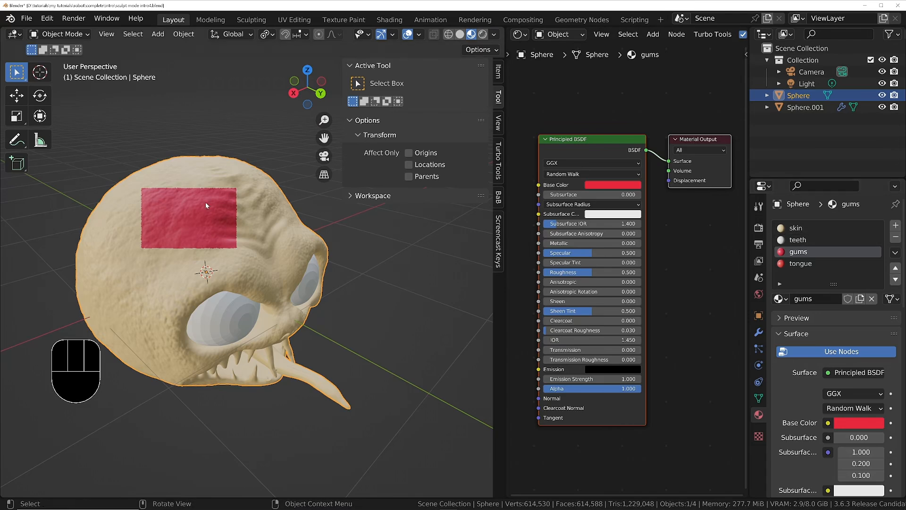
- Zoom in on the edge of the red patch and enable the wireframe overlay in the viewport
middle_click_drag(204, 197, 222, 217)
middle_click_drag(222, 218, 254, 134, "ctrl")
middle_click_drag(185, 189, 228, 203)
scroll(225, 197, "up", 3)
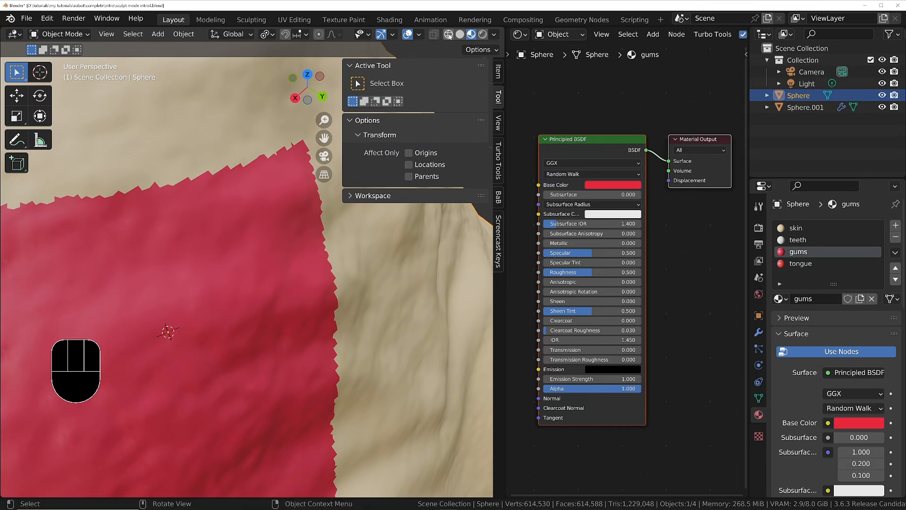
left_click(418, 34)
left_click(346, 246)
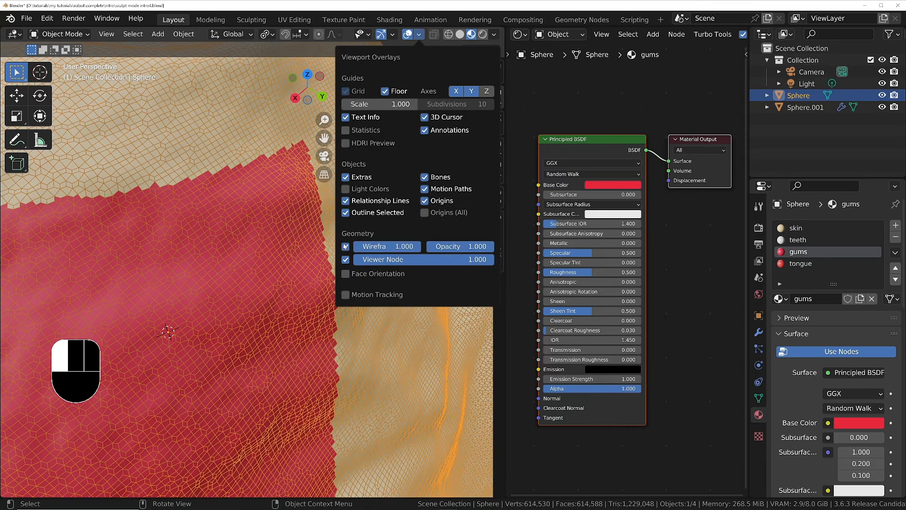
- Examine how the border of the red patch follows the mesh faces, staying in Object Mode
middle_click_drag(274, 163, 280, 83, "ctrl")
middle_click_drag(240, 158, 269, 220, "shift")
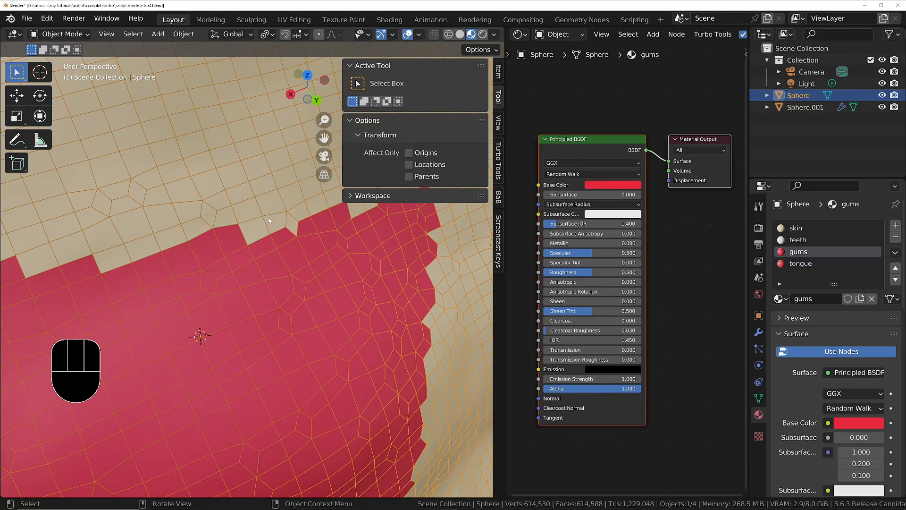
mouse_move(268, 217)
middle_mouse_down("ctrl")
mouse_move(197, 231)
mouse_move(247, 237)
mouse_move(236, 197)
mouse_move(273, 232)
middle_mouse_up("ctrl")
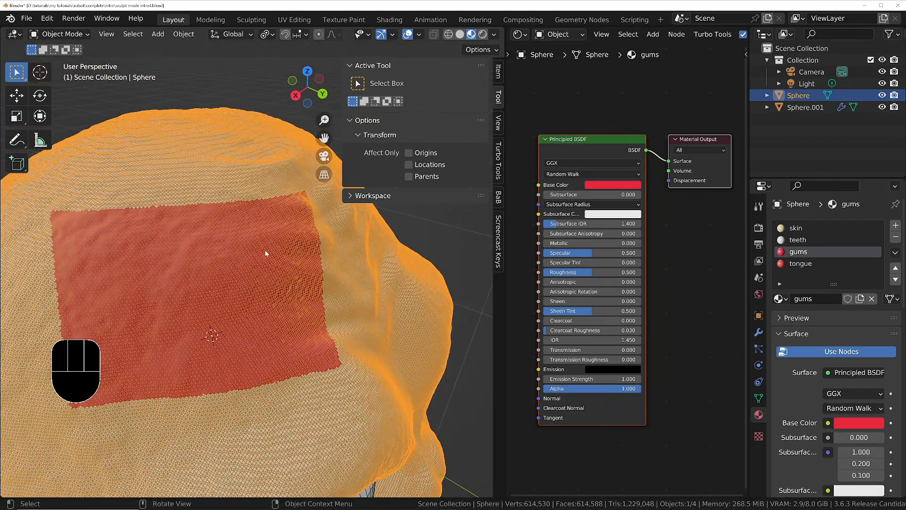
middle_click_drag(238, 187, 258, 219, "ctrl")
middle_click_drag(282, 268, 264, 248)
key("Tab")
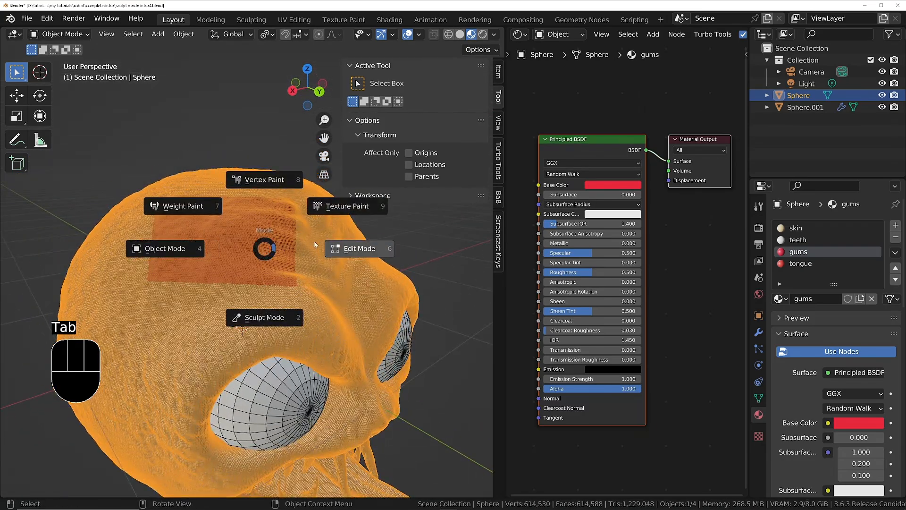
left_click(169, 245)
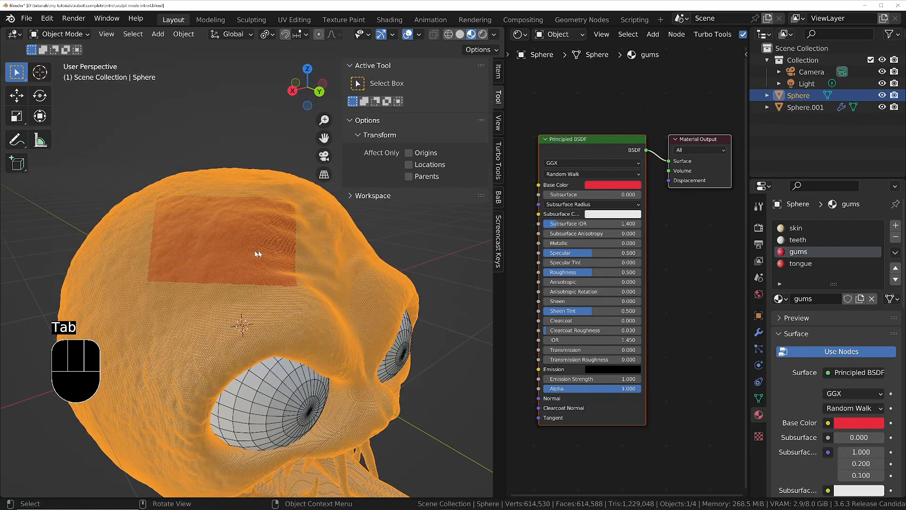
- Turn off the wireframe overlay in the viewport
left_click(418, 34)
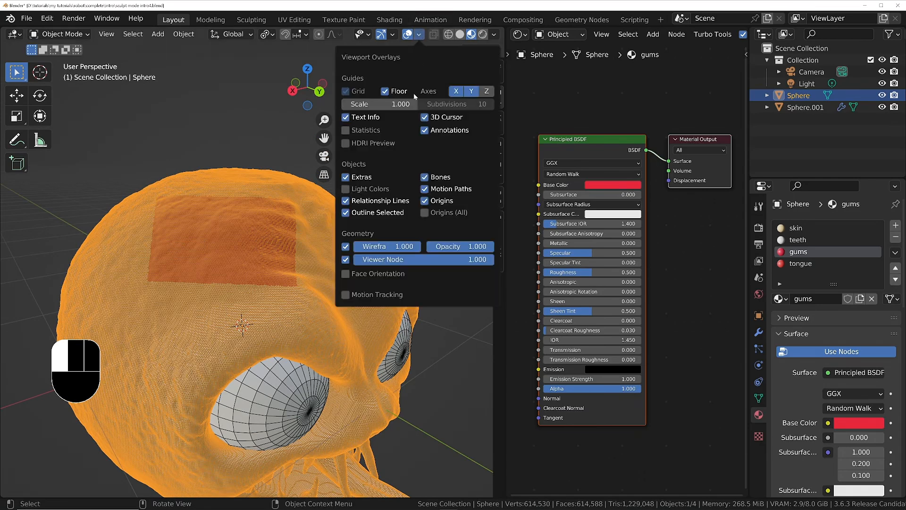
left_click(345, 248)
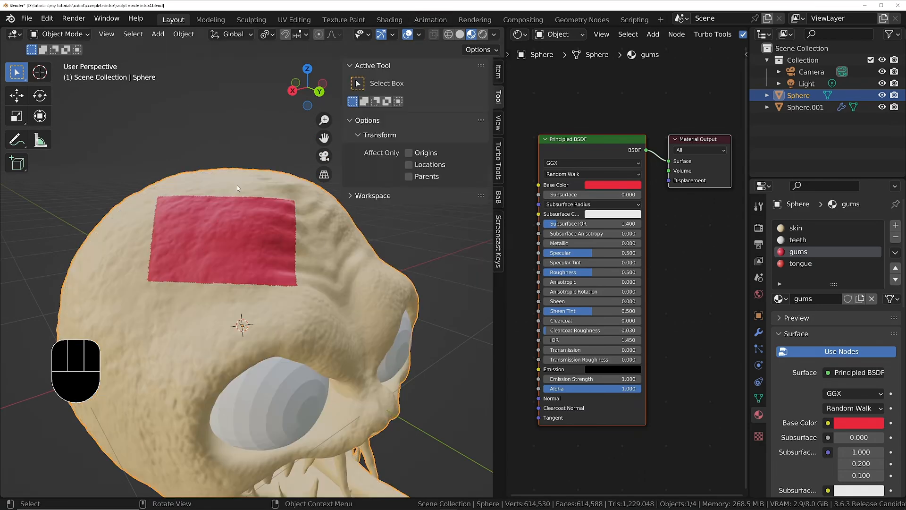
scroll(239, 195, "down", 1)
- Remove the existing Color attribute from the head mesh's color attributes
left_click(758, 400)
scroll(802, 340, "down", 5)
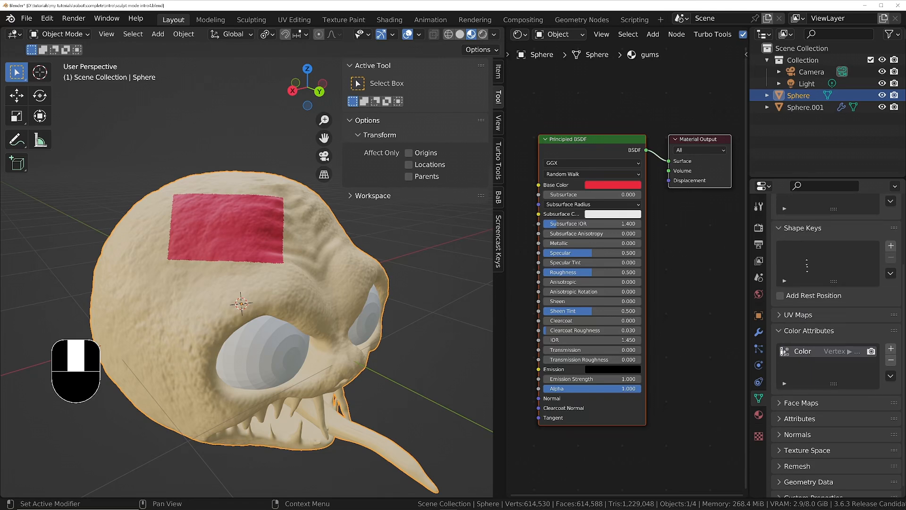
left_click(890, 355)
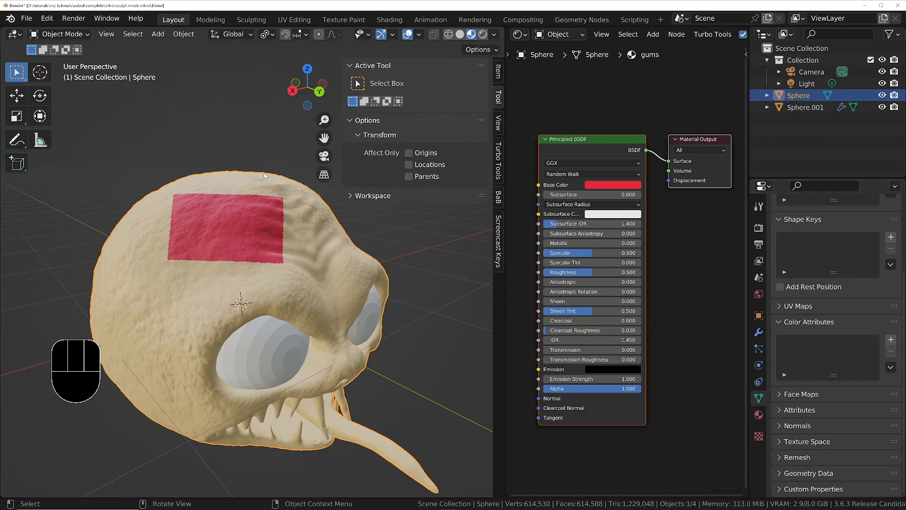
- Switch the head mesh from Object Mode to Vertex Paint mode
middle_click_drag(238, 258, 228, 231)
key("Tab")
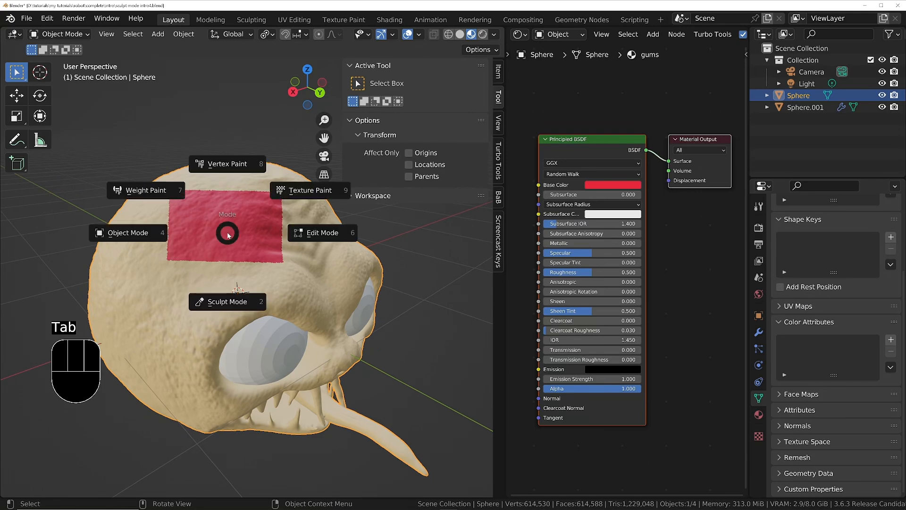
left_click(219, 164)
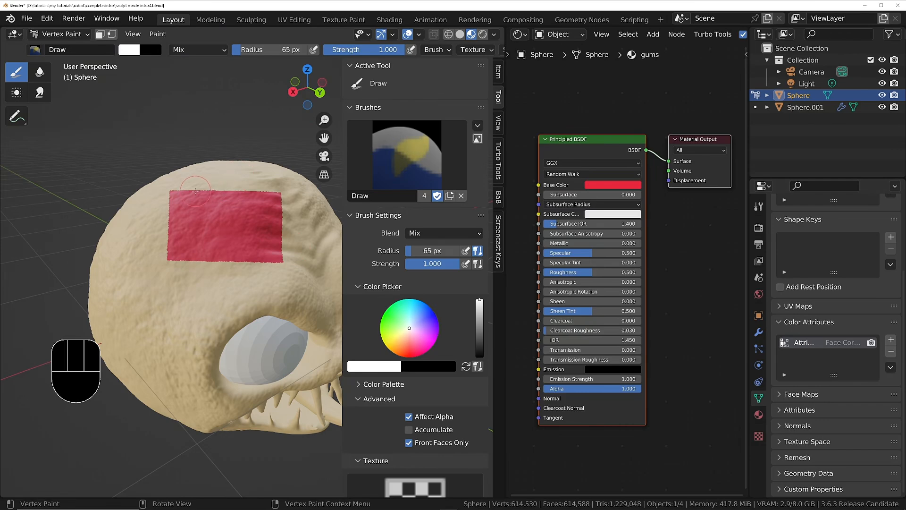
key("Tab")
- Set the viewport to Solid shading and its color source to Attribute
left_click(460, 34)
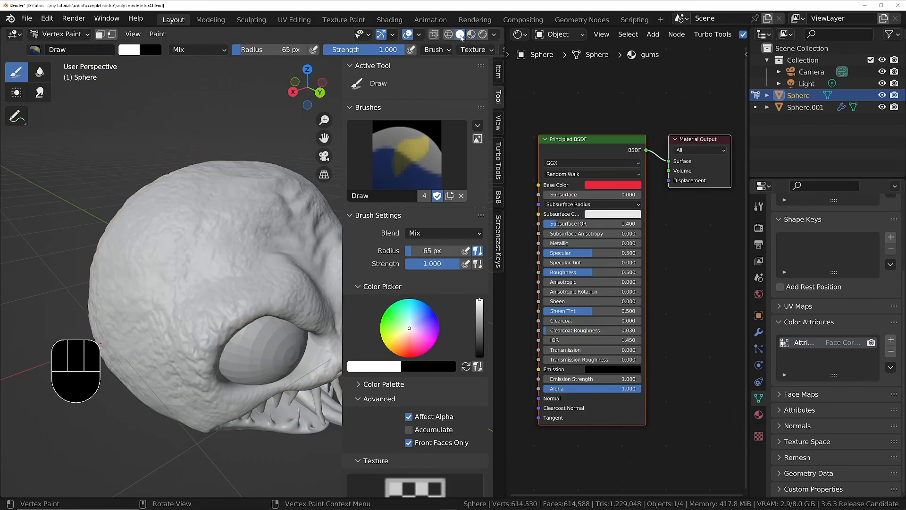
left_click(493, 34)
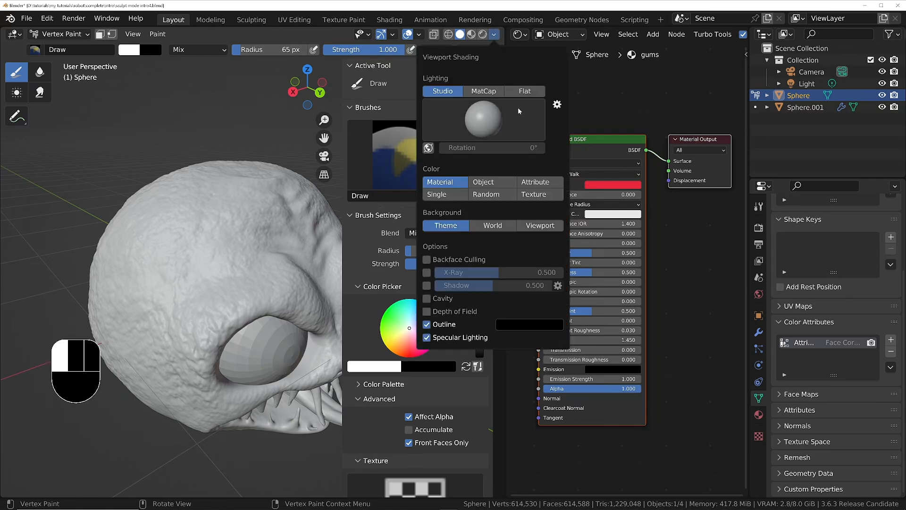
left_click(542, 187)
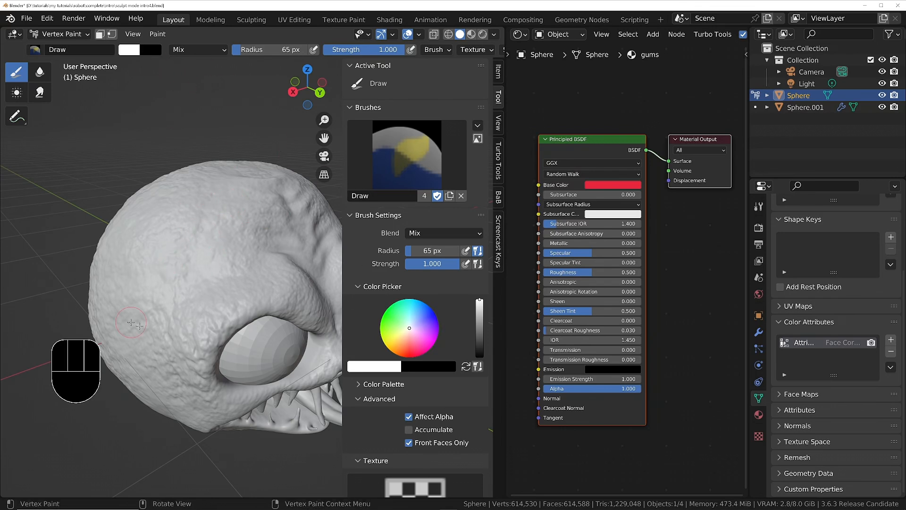
- Swap the brush color to black and paint a freehand looping stroke on the upper side of the head
scroll(380, 360, "down", 6)
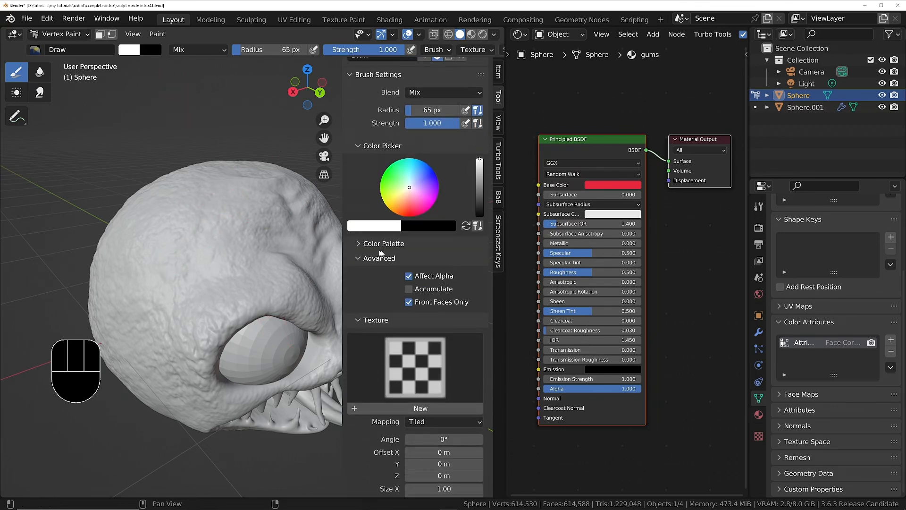
left_click(466, 226)
mouse_move(197, 197)
left_mouse_down()
mouse_move(172, 265)
mouse_move(159, 223)
mouse_move(250, 210)
mouse_move(234, 258)
left_mouse_up()
mouse_move(170, 218)
middle_mouse_down()
mouse_move(198, 207)
mouse_move(165, 224)
middle_mouse_up()
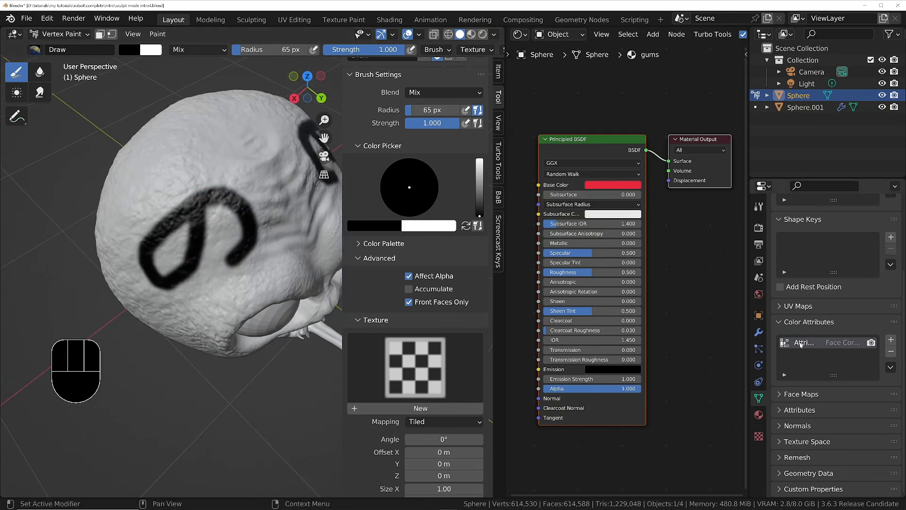
- Fill the whole head with black using Set Vertex Colors
middle_click_drag(276, 229, 246, 157)
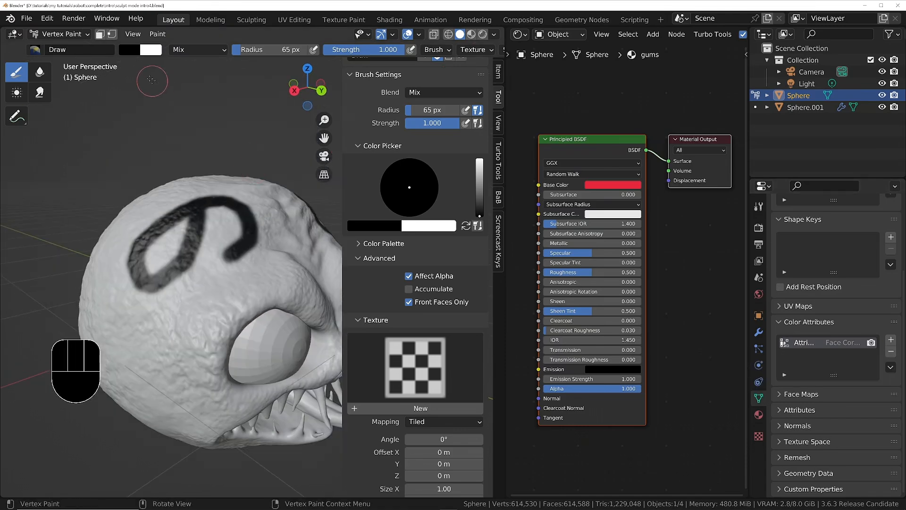
left_click(159, 37)
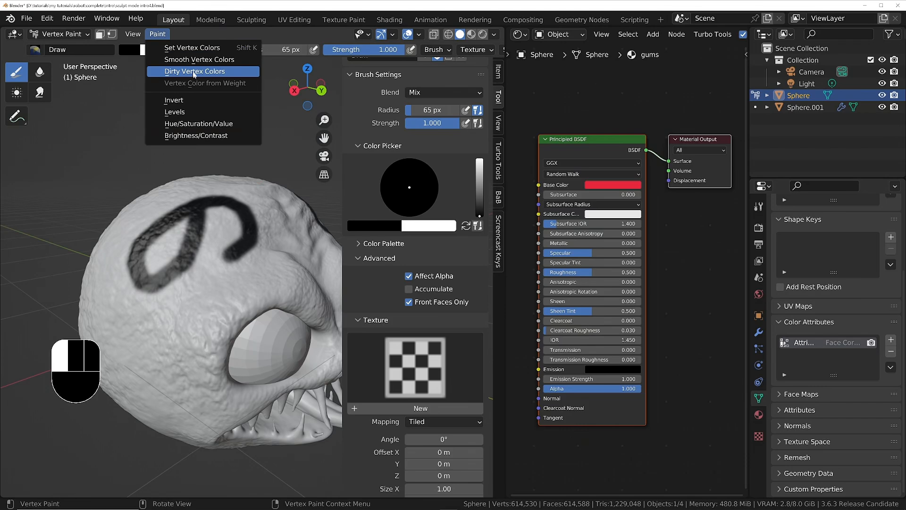
left_click(201, 48)
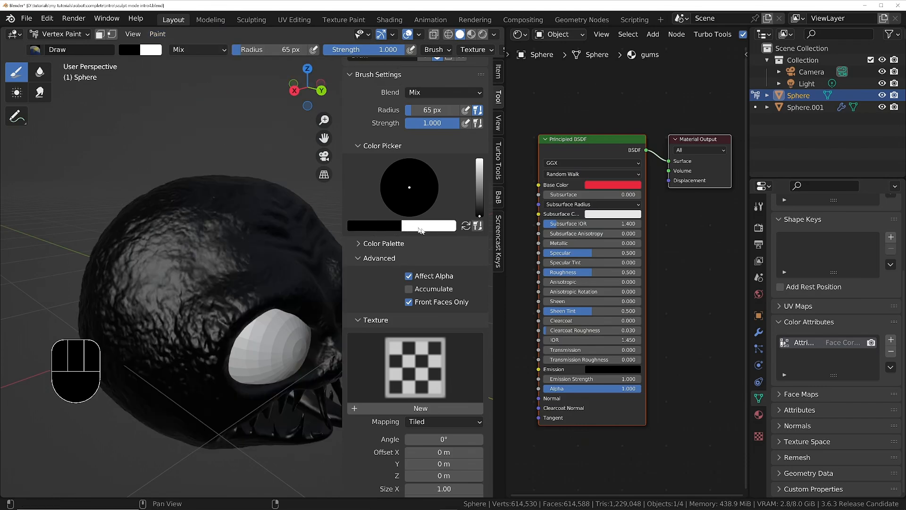
- Swap the brush color to white and fill the whole head using Set Vertex Colors
left_click(465, 227)
left_click(157, 34)
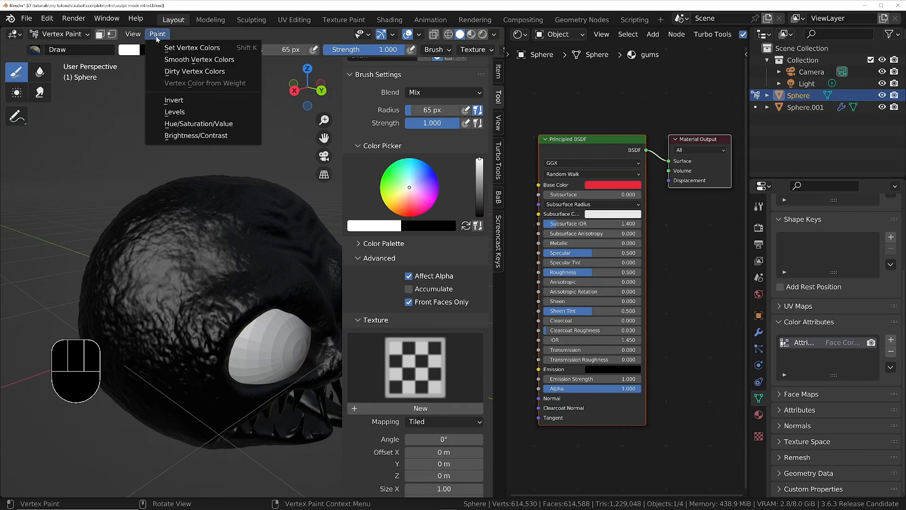
left_click(171, 53)
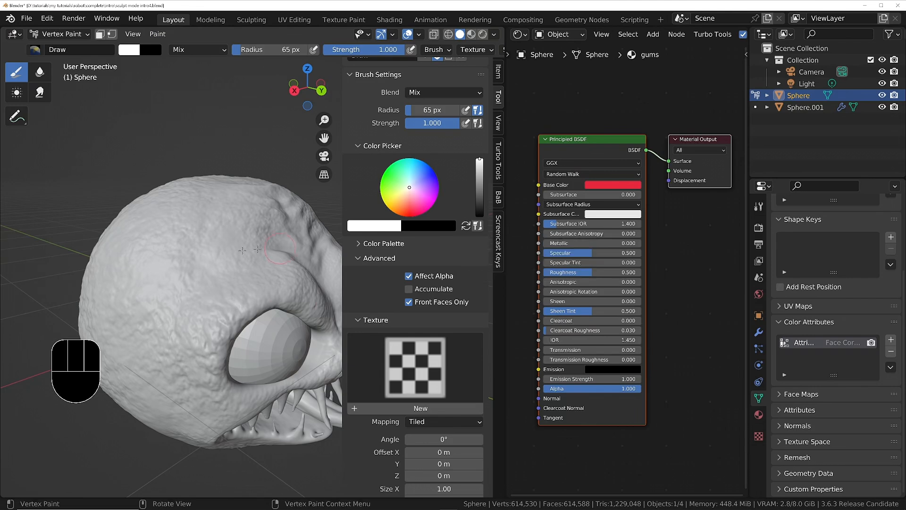
- Swap the brush color back to black and refill the whole head using Set Vertex Colors
left_click(466, 226)
left_click(157, 34)
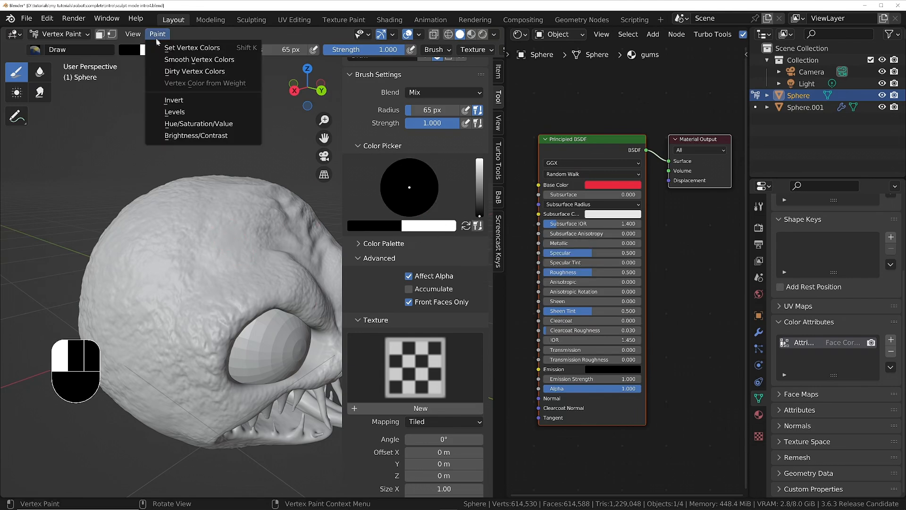
left_click(195, 49)
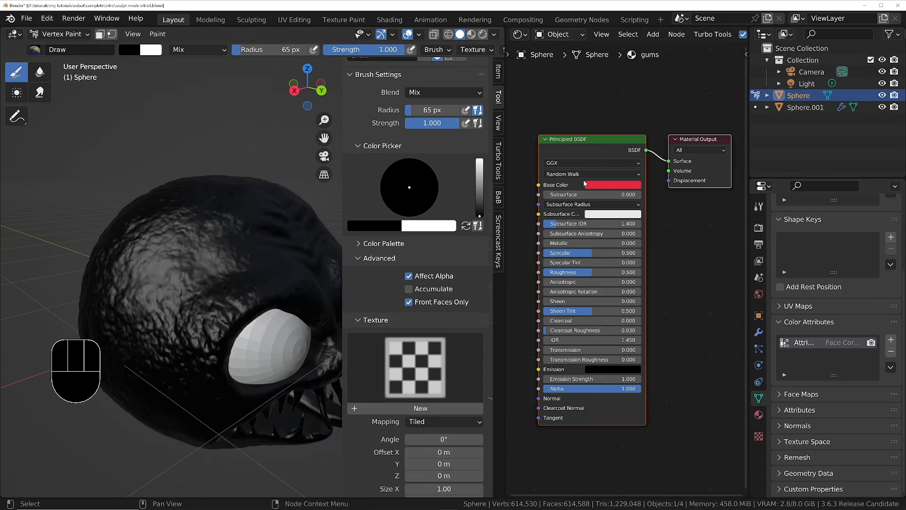
middle_click_drag(230, 232, 208, 265)
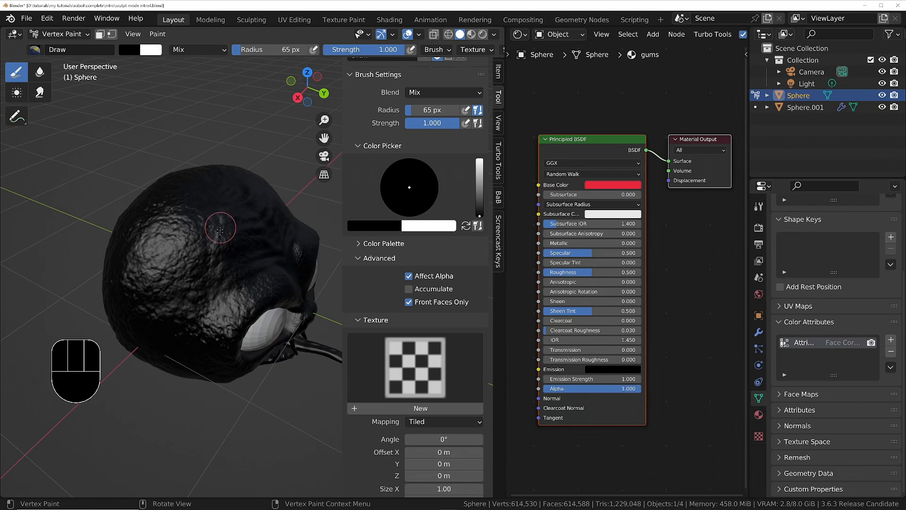
- Swap the brush color to white and paint a mirrored freehand stroke across the top of the black head
left_click(465, 226)
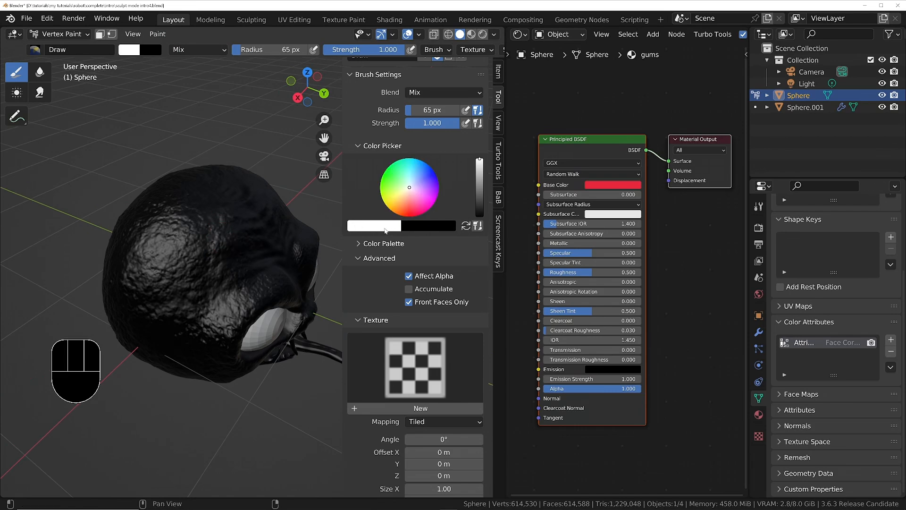
mouse_move(177, 197)
left_mouse_down()
mouse_move(238, 198)
mouse_move(181, 261)
mouse_move(147, 279)
left_mouse_up()
mouse_move(250, 228)
middle_mouse_down()
mouse_move(183, 221)
mouse_move(172, 207)
mouse_move(193, 222)
middle_mouse_up()
- Turn off X mirror symmetry for painting and add white strokes on one side of the head only
scroll(381, 377, "down", 4)
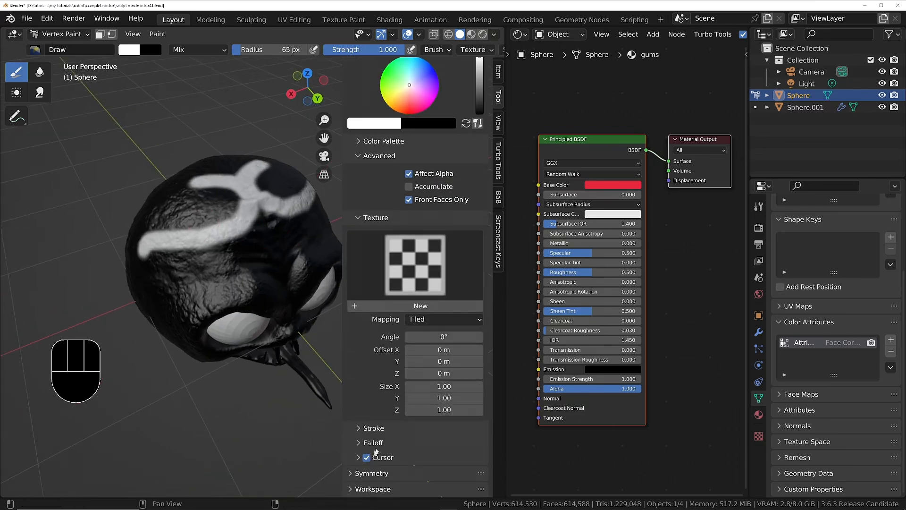
left_click(365, 473)
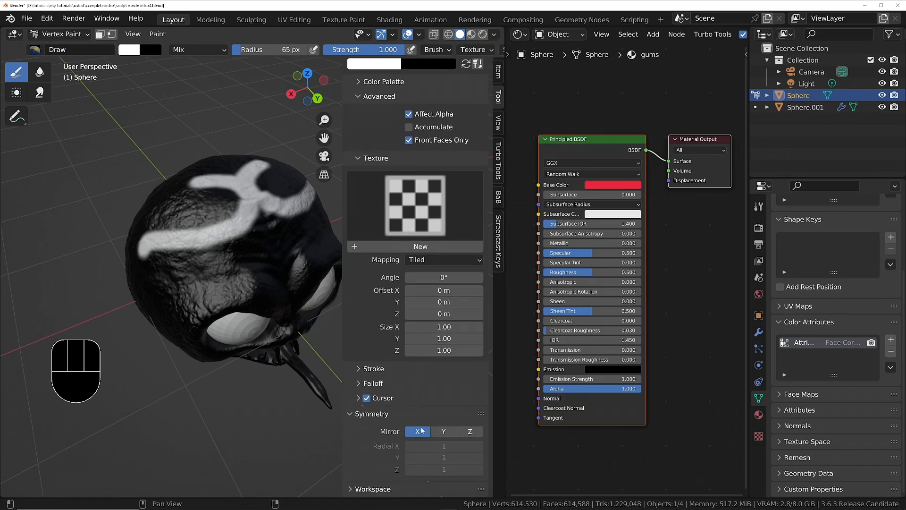
mouse_move(178, 206)
left_mouse_down()
mouse_move(204, 230)
mouse_move(169, 293)
mouse_move(157, 289)
left_mouse_up()
middle_click_drag(246, 241, 222, 189)
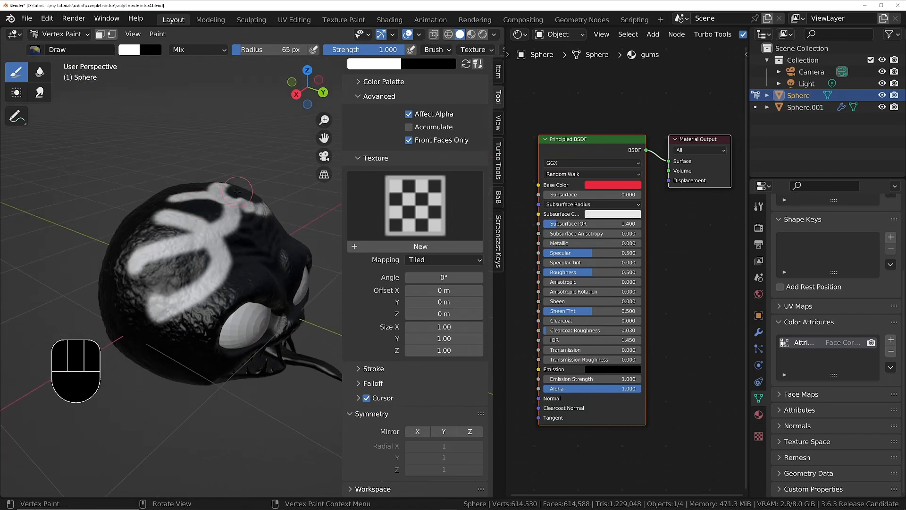
- Switch the viewport to Material Preview shading and show the head's material slots
middle_click_drag(534, 174, 523, 240)
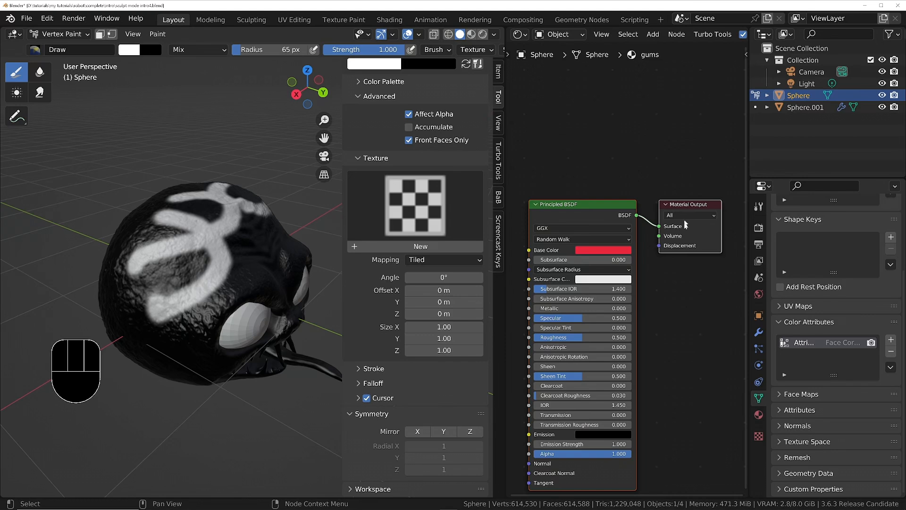
left_click(472, 34)
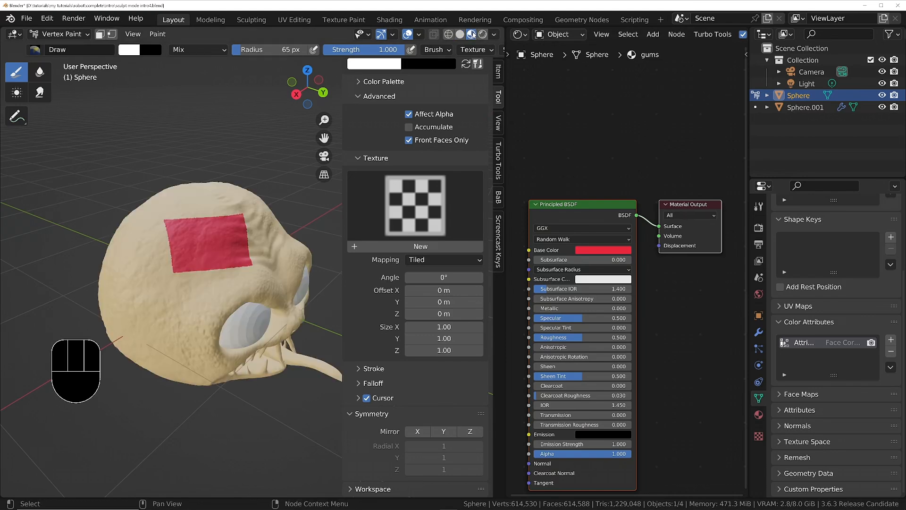
left_click(759, 415)
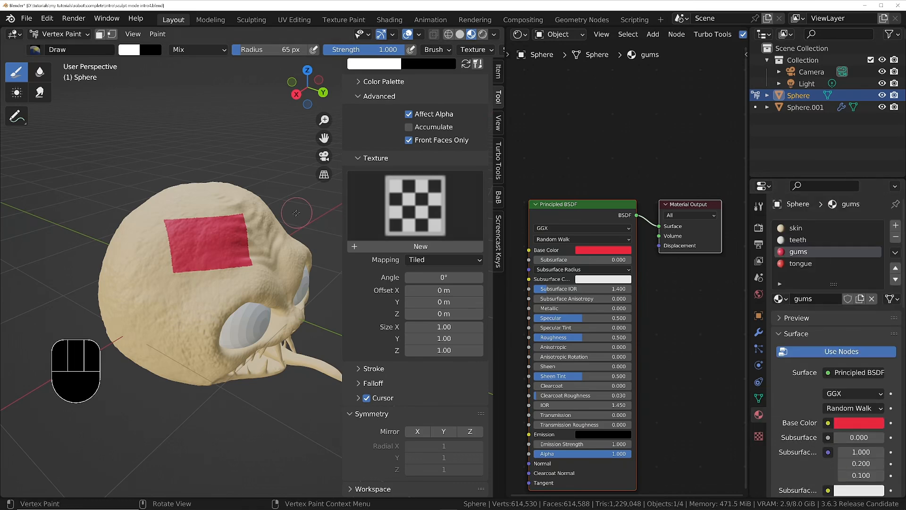
- Enter Edit Mode, assign the gums material to all faces of the head and return to Object Mode
key("Tab")
left_click(230, 211)
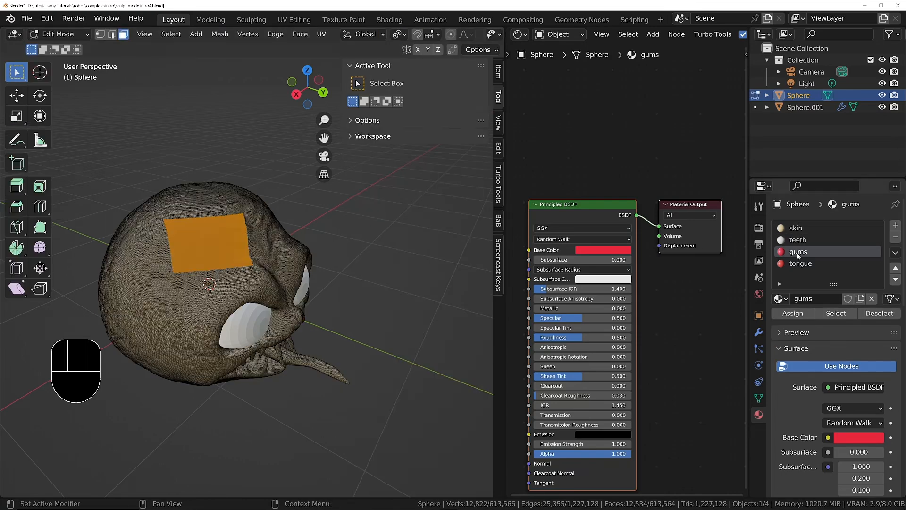
key("a")
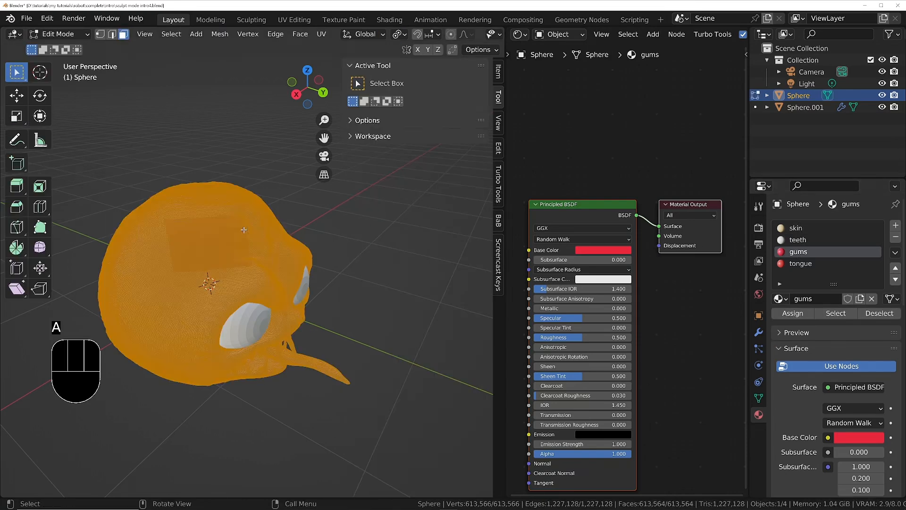
left_click(793, 313)
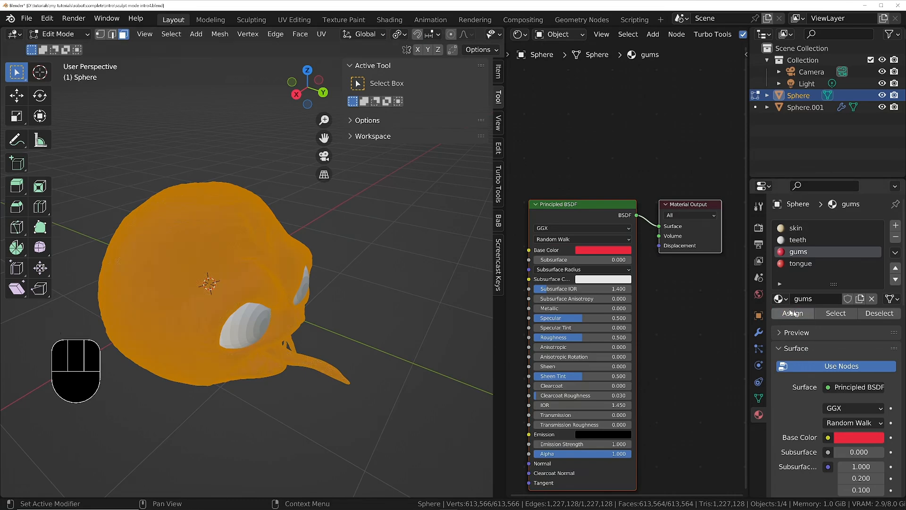
key("Tab")
- Move the Principled BSDF node farther from the Material Output to make room in the node graph
scroll(675, 261, "down", 2)
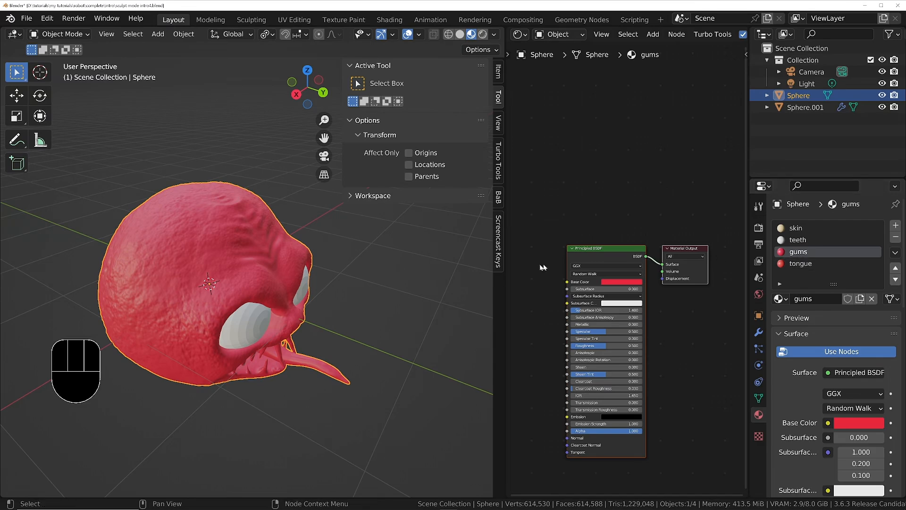
left_click_drag(600, 250, 582, 267)
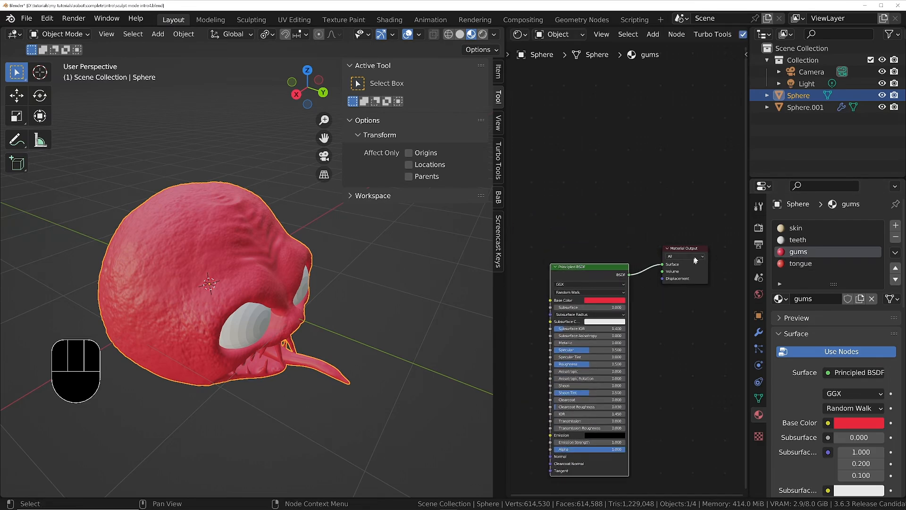
scroll(660, 278, "down", 2)
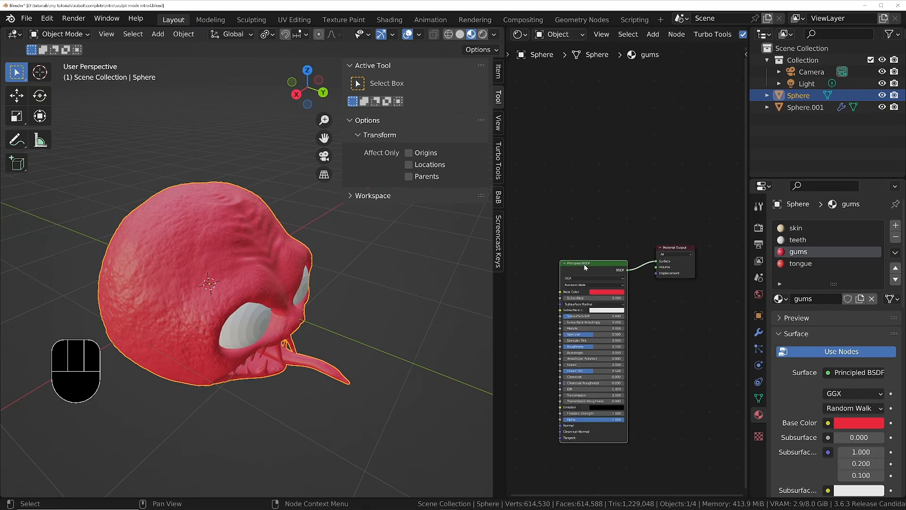
- Duplicate the Principled BSDF node, place the copy above the original, and set its base color to bright green
key("shift+d")
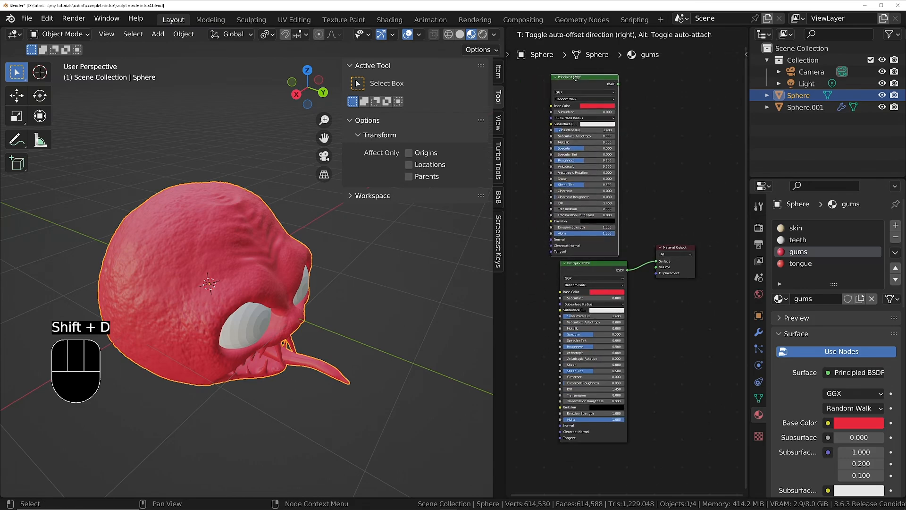
left_click(578, 79)
middle_click_drag(596, 198, 583, 218)
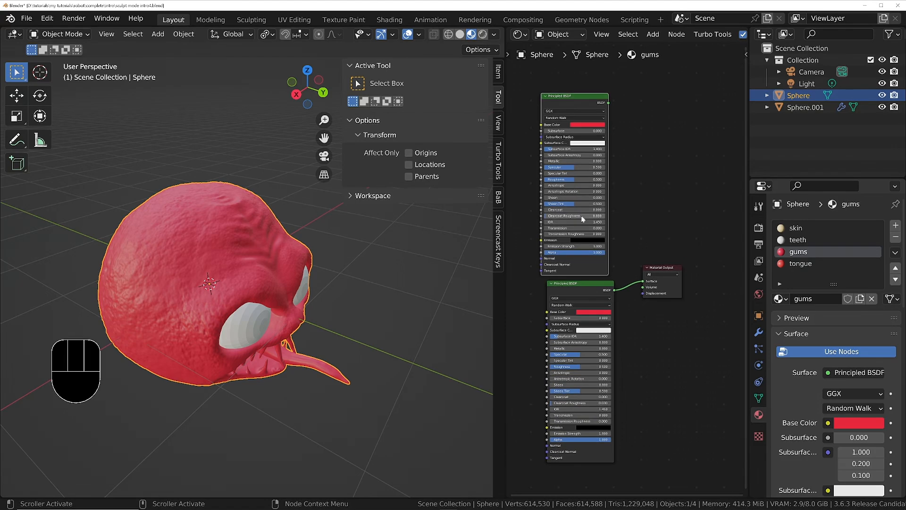
left_click(593, 125)
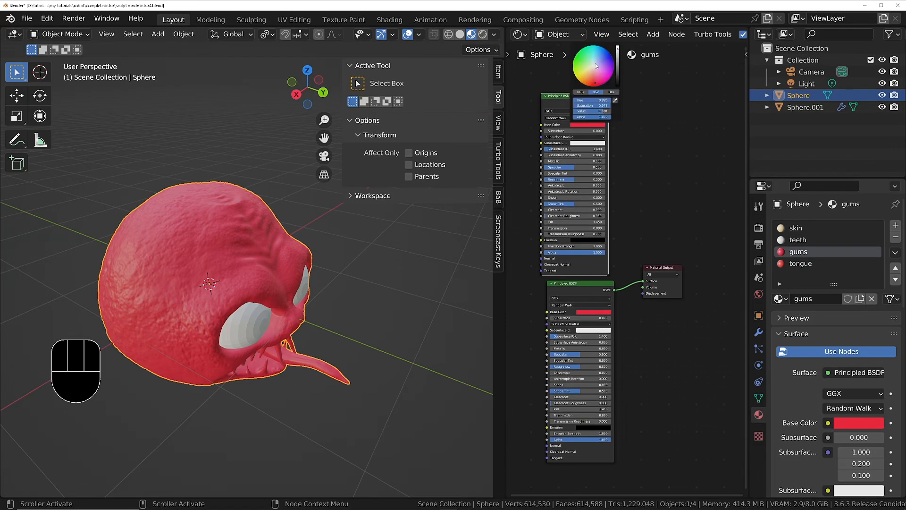
left_click_drag(582, 61, 574, 58)
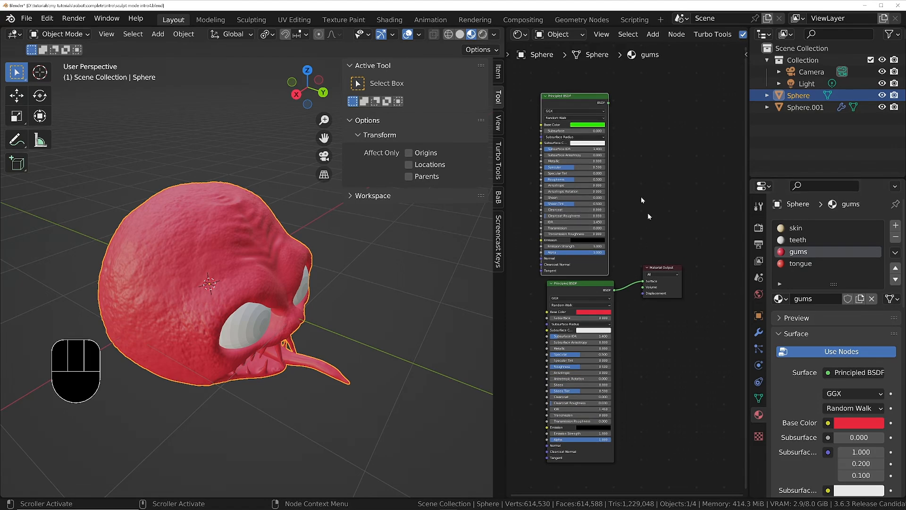
- Move the Material Output farther from the shaders and insert a Mix Shader node into its incoming link
left_click_drag(646, 268, 709, 246)
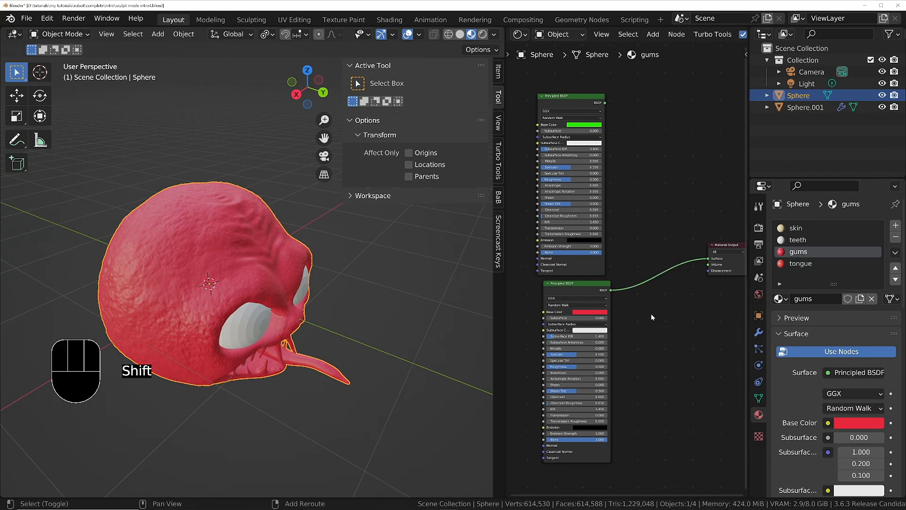
key("shift+a")
type("mix")
key("Down")
key("Down")
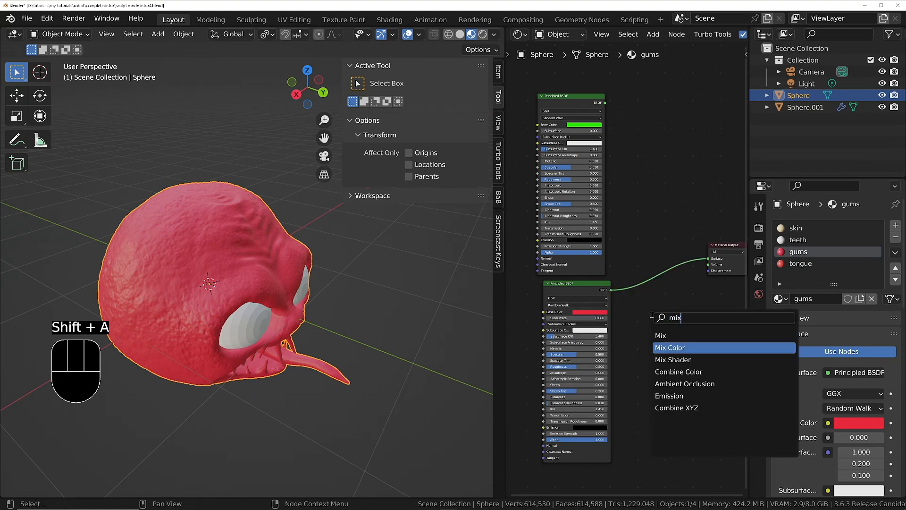
key("Return")
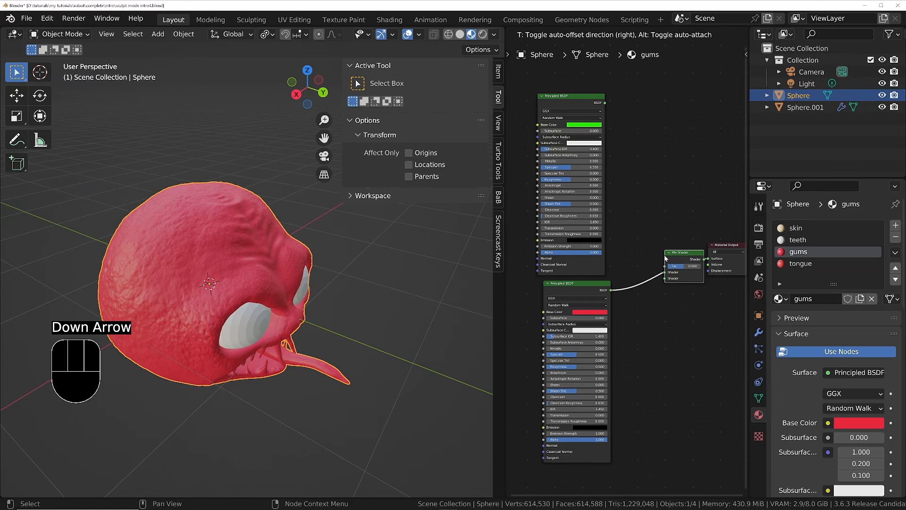
left_click(656, 267)
- Connect the red Principled BSDF to the Mix Shader's second shader input and the green one to its first
middle_click_drag(655, 267, 641, 240)
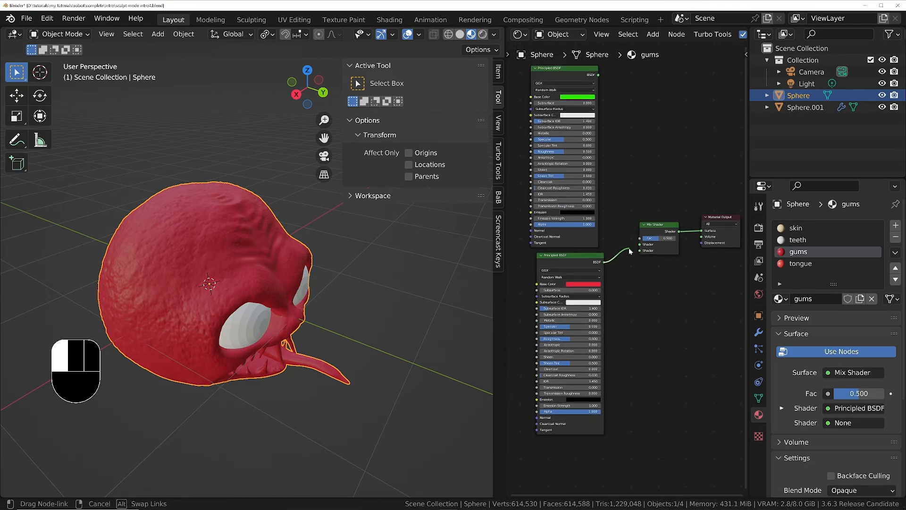
left_click_drag(640, 244, 640, 251)
middle_click_drag(606, 103, 601, 148)
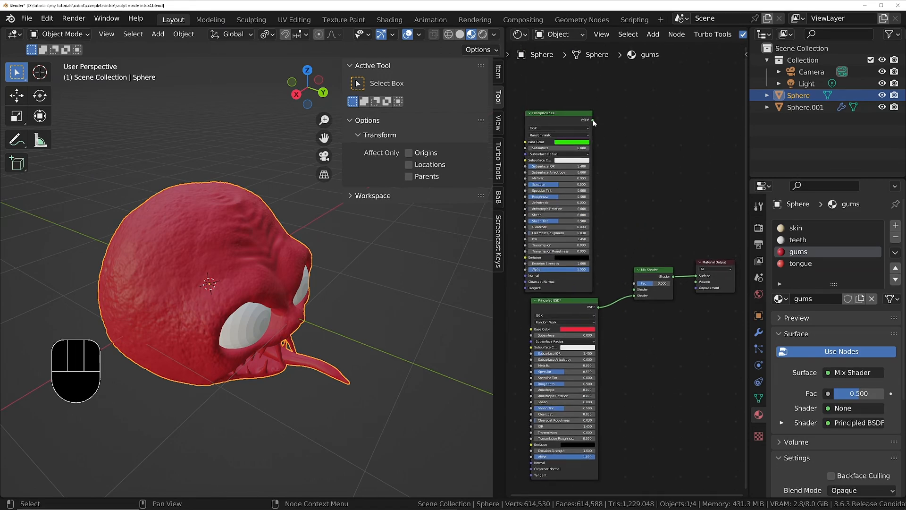
left_click_drag(593, 121, 634, 288)
scroll(637, 283, "up", 4)
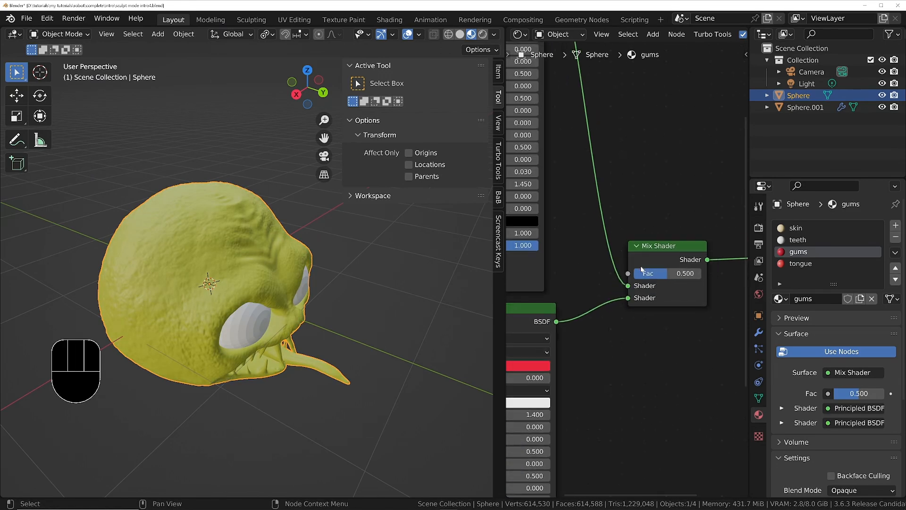
- Try the Mix Shader's factor at 0, at 1 and at about 0.49 to compare the blend on the head
scroll(642, 269, "down", 1)
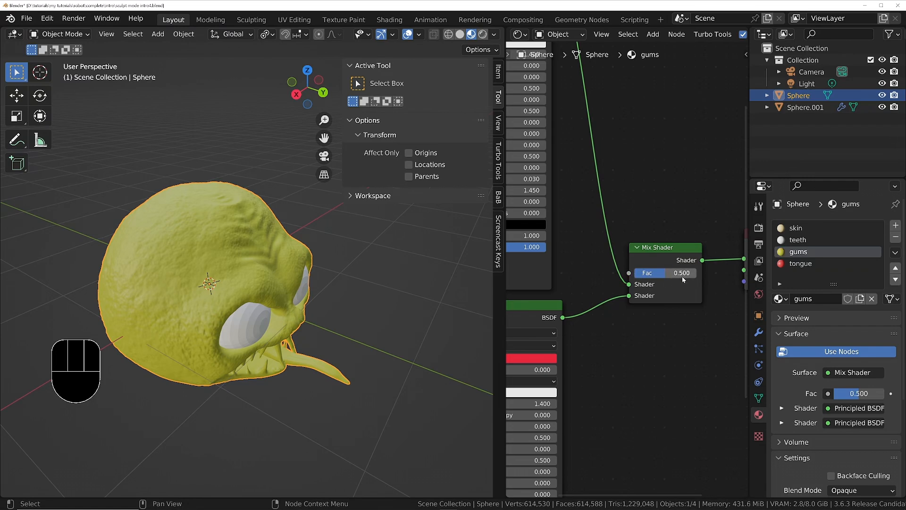
left_click_drag(660, 275, 639, 279)
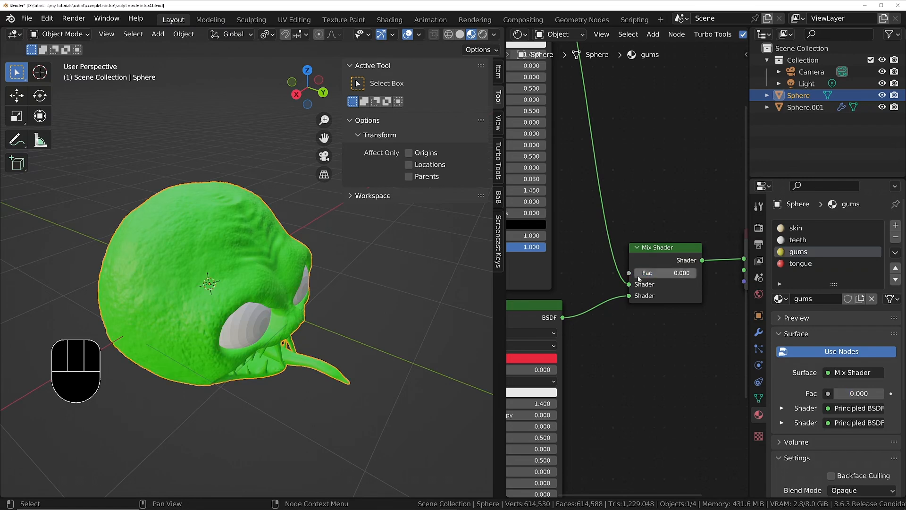
scroll(632, 238, "down", 2)
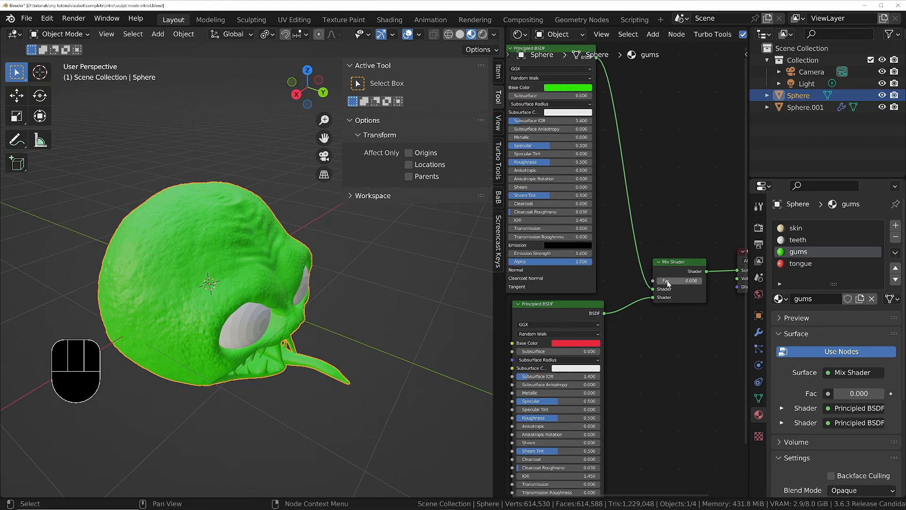
left_click_drag(661, 280, 702, 280)
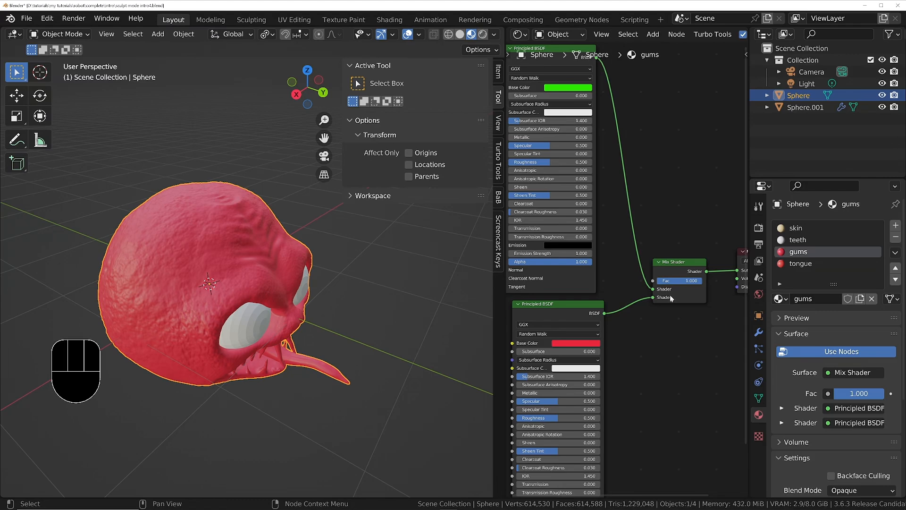
left_click_drag(688, 283, 672, 276)
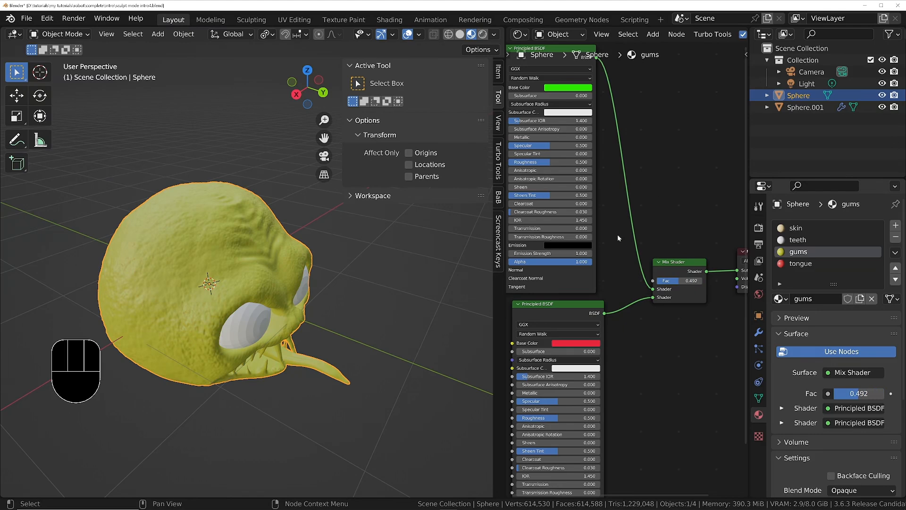
- Rename the head's painted color attribute as "test" in its mesh data
middle_click_drag(607, 172, 618, 239)
scroll(618, 239, "down", 3)
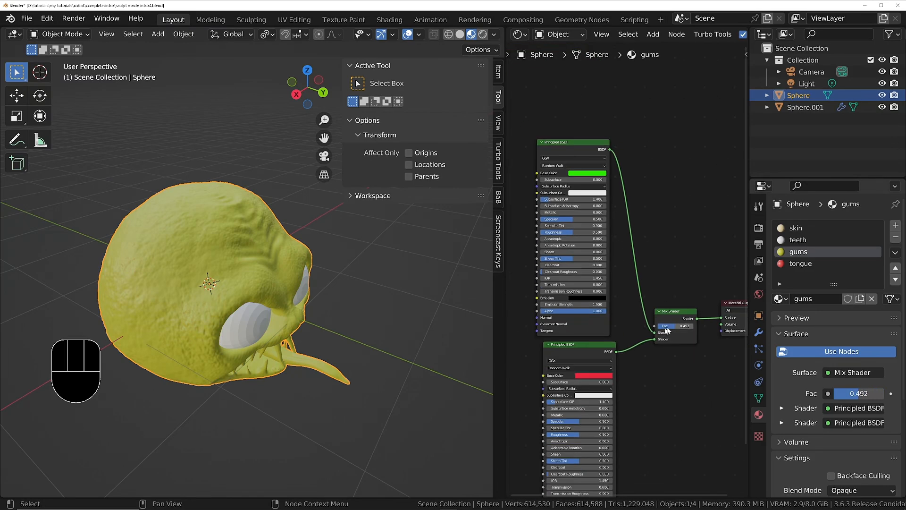
scroll(673, 324, "up", 2)
left_click(758, 397)
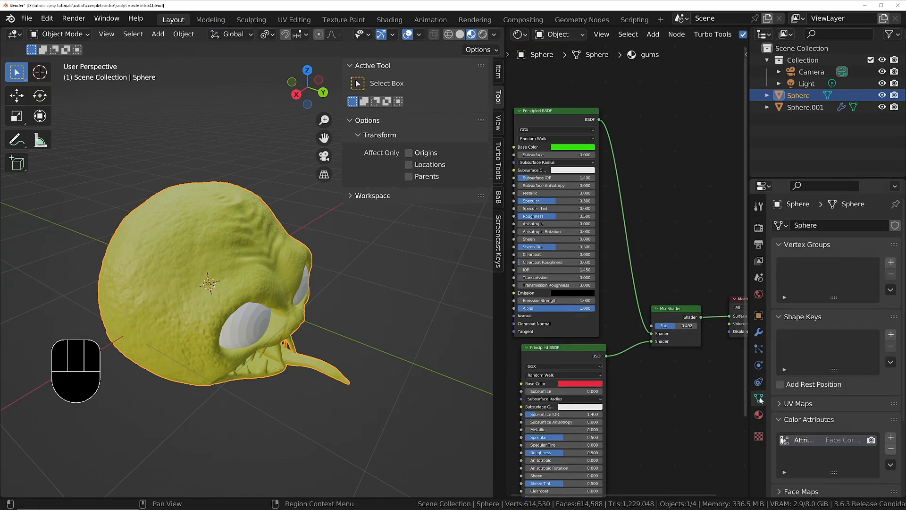
double_click(797, 440)
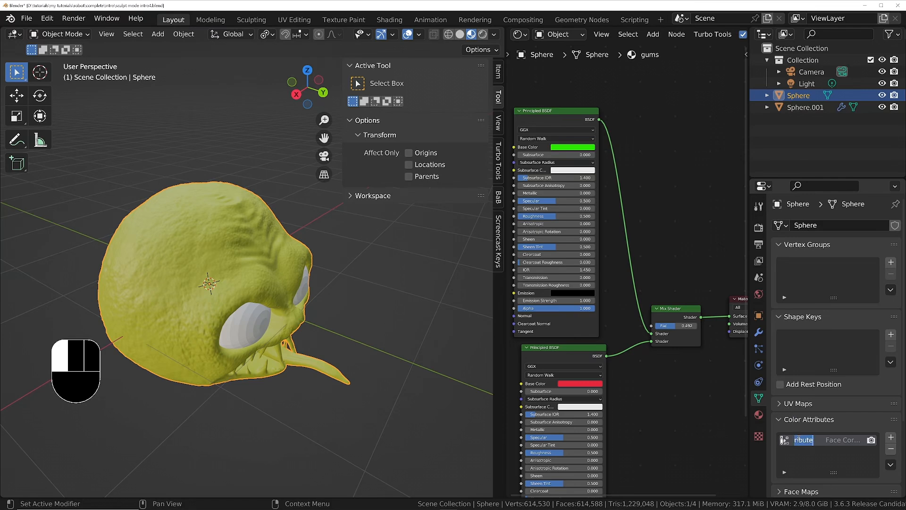
type("test")
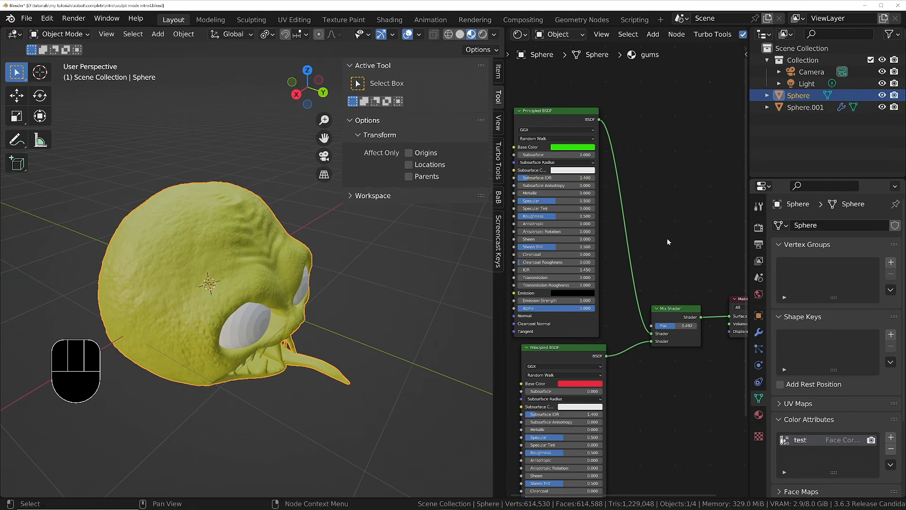
- Add an Attribute node to the material and place it beside the green Principled BSDF
key("shift+a")
type("a")
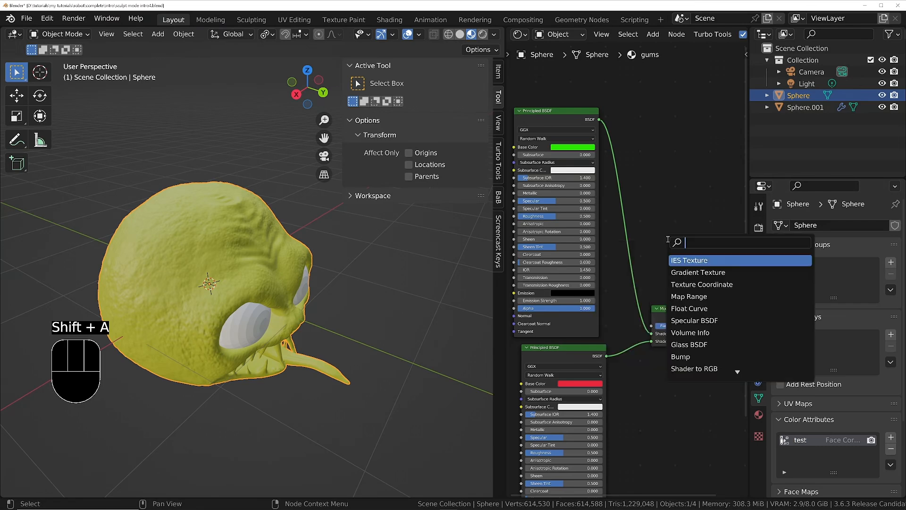
type("tt")
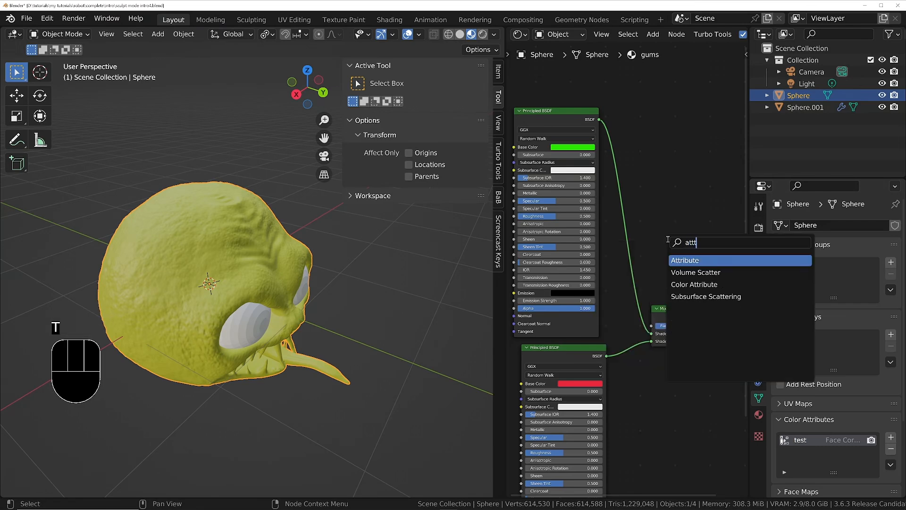
key("Return")
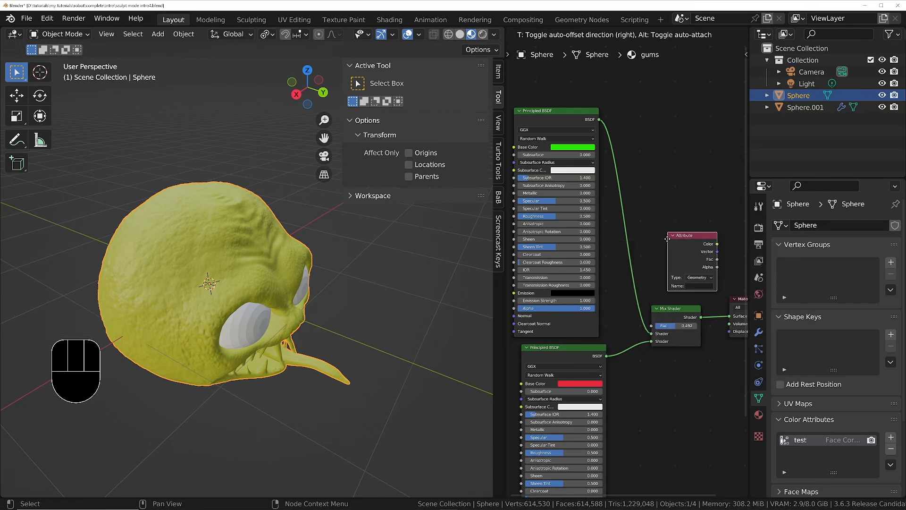
left_click(659, 211)
- Add a Color Attribute node below the Attribute node and set it to the "test" attribute
key("shift+a")
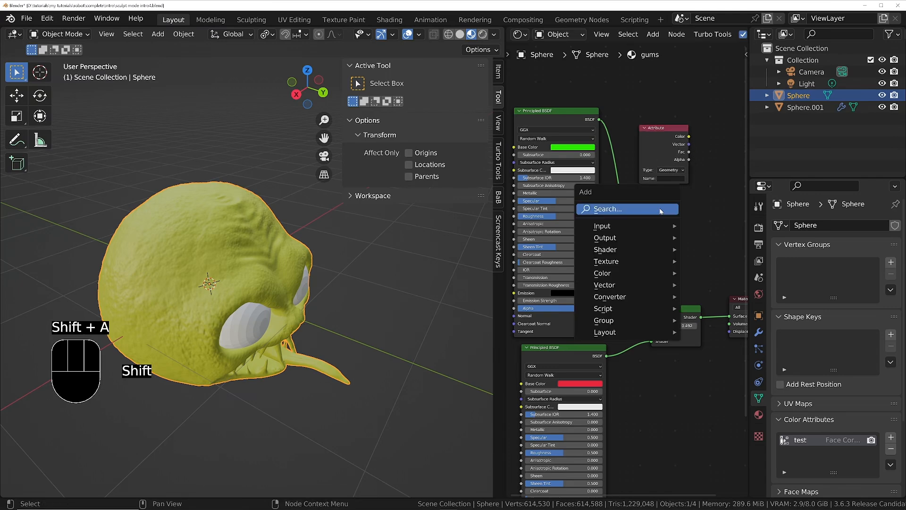
mouse_move(670, 226)
mouse_move(710, 228)
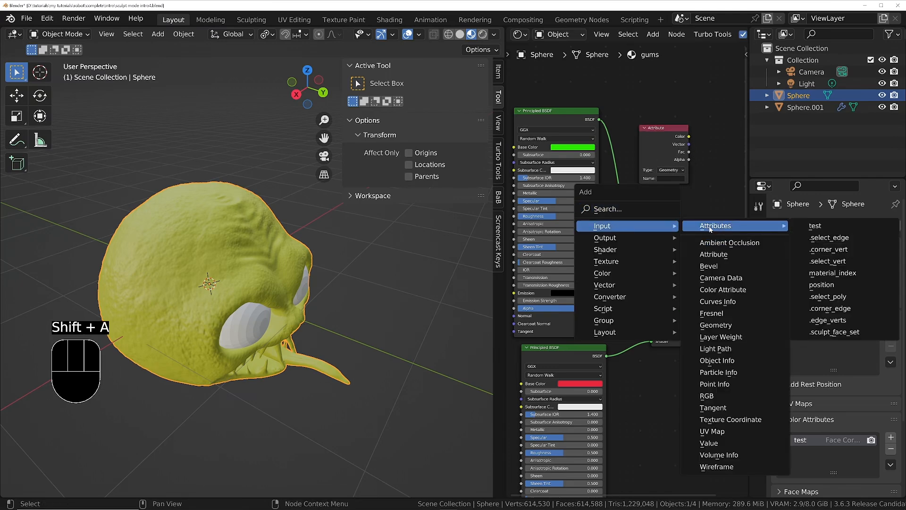
left_click(723, 289)
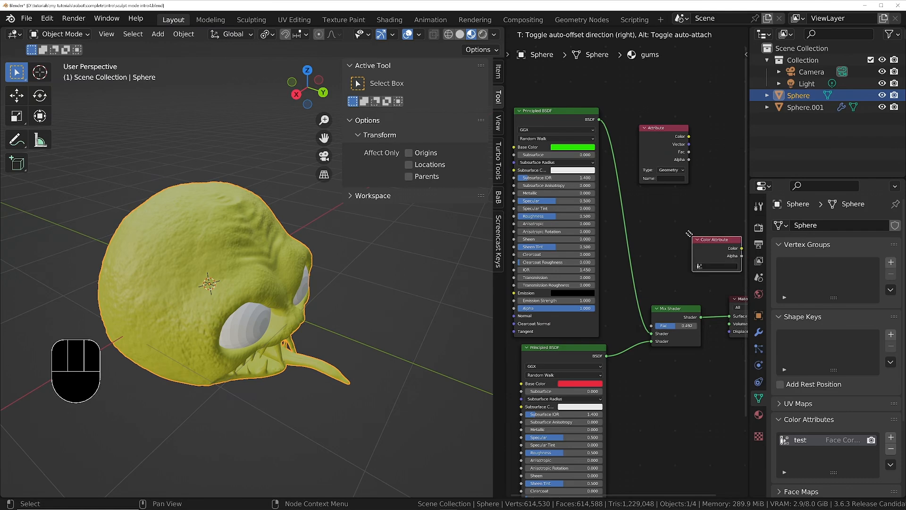
left_click(641, 193)
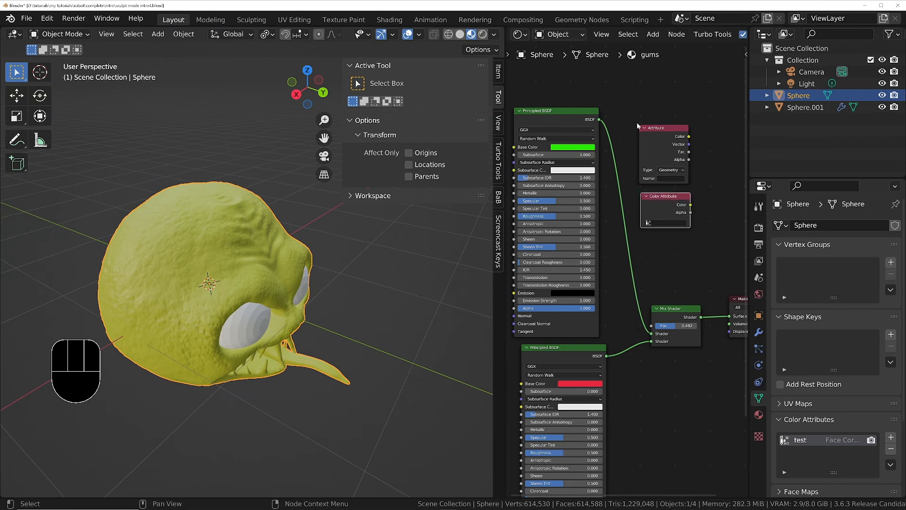
left_click(676, 224)
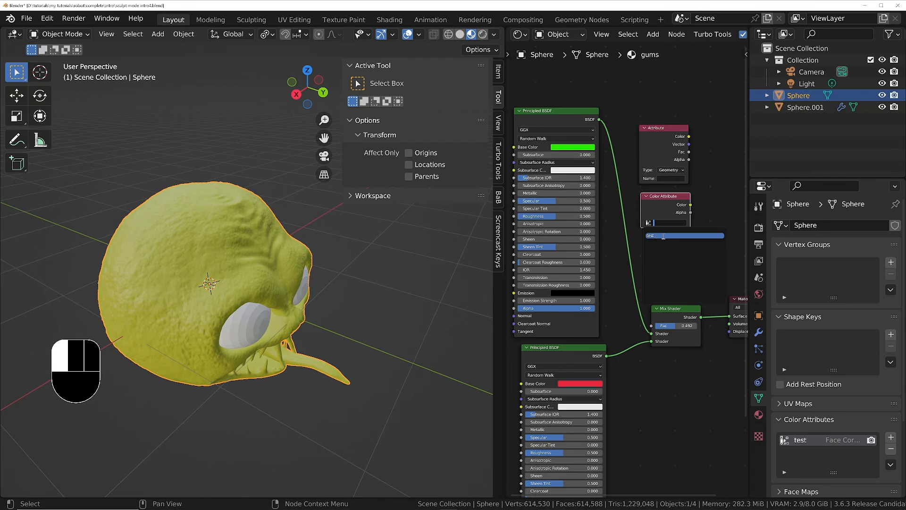
left_click(663, 236)
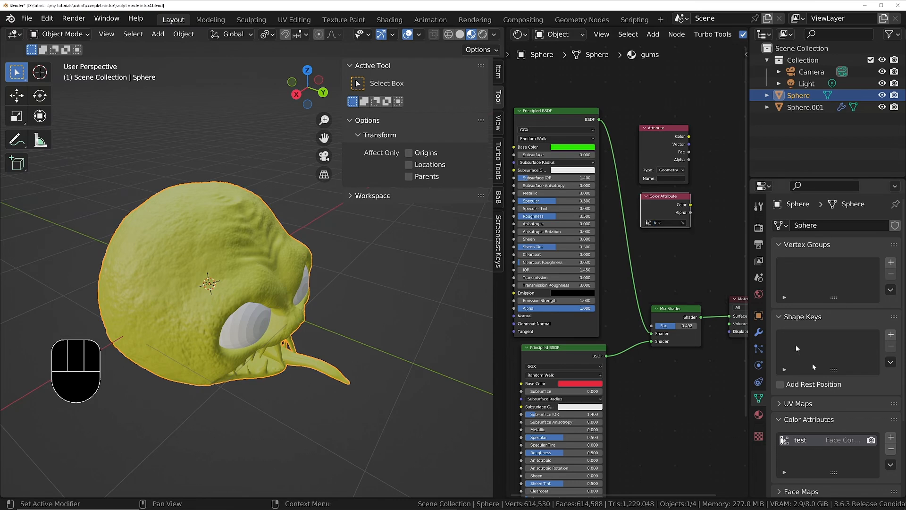
- Set the Attribute node's name to "test" and preview the Color Attribute and Attribute nodes in turn on the head
left_click(669, 179)
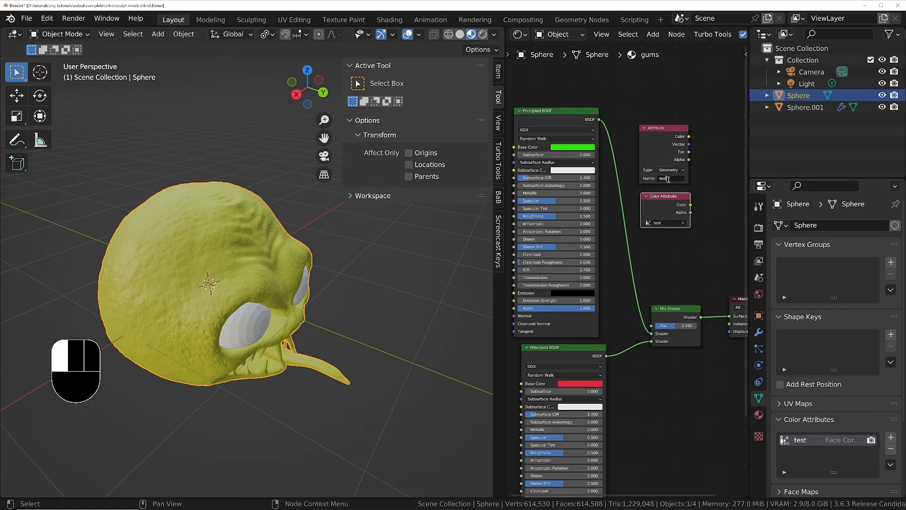
key("Return")
scroll(667, 179, "down", 2)
middle_click_drag(673, 199, 578, 201)
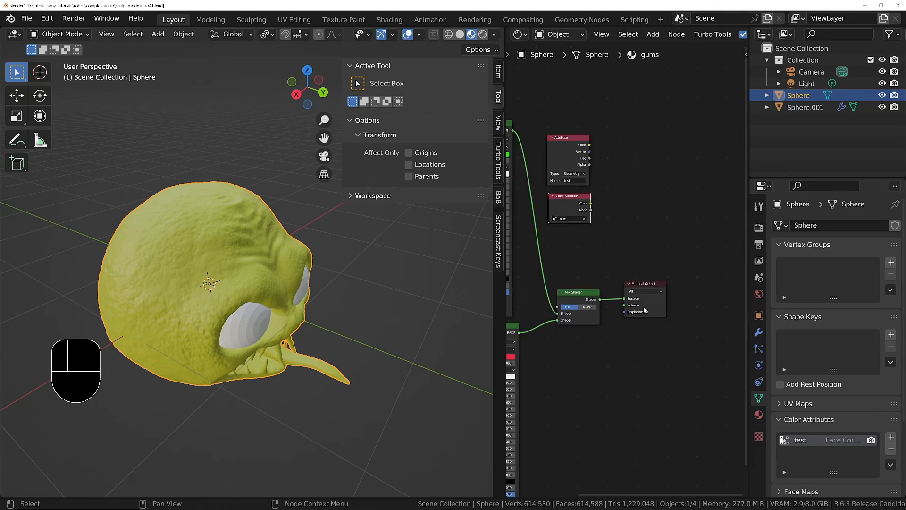
left_click(571, 210, "ctrl+shift")
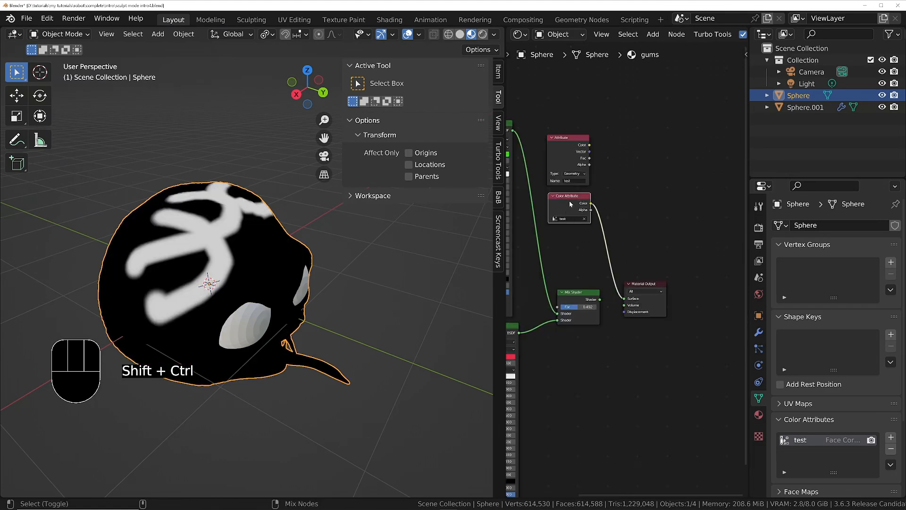
left_click(571, 142, "ctrl+shift")
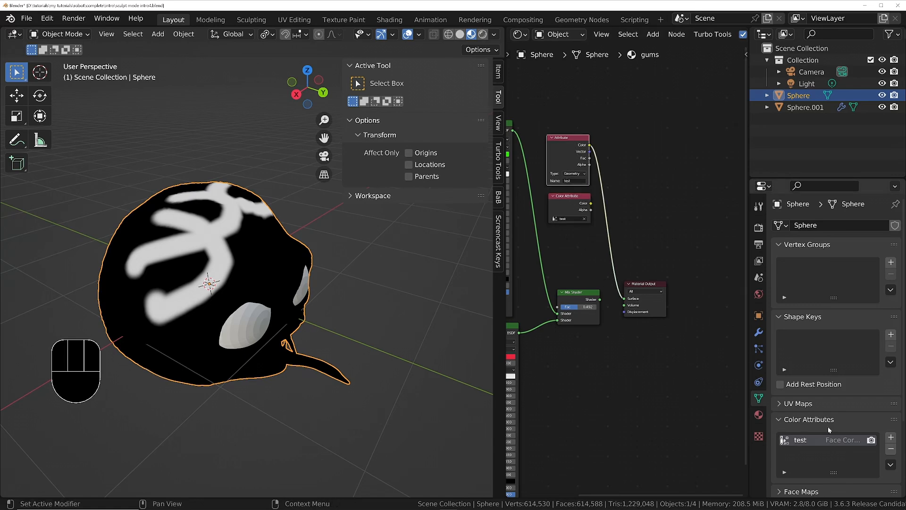
- Preview the Color Attribute node again and delete the Attribute node
left_click(574, 200, "ctrl+shift")
key("x")
- Drive the Mix Shader's factor with the Color Attribute's color and reconnect the Mix Shader to the Material Output
middle_click_drag(564, 251, 645, 251)
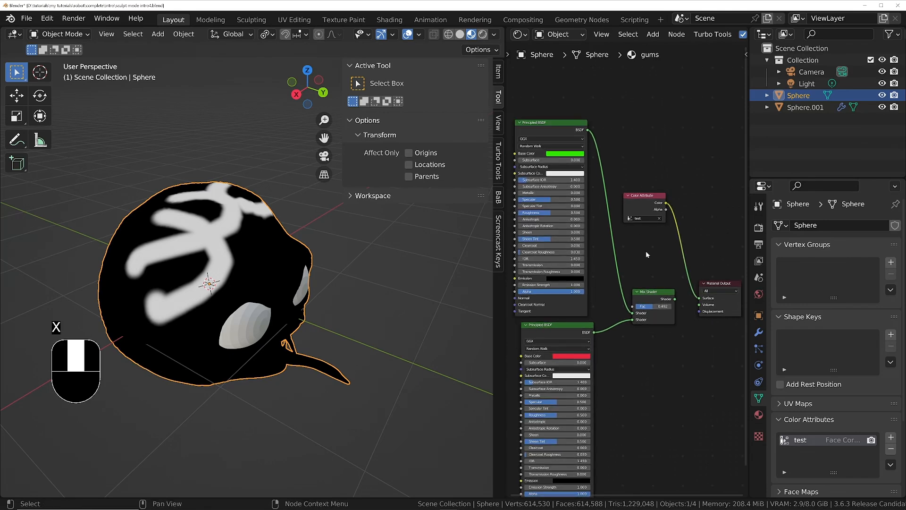
left_click_drag(663, 211, 667, 286)
left_click(654, 290, "ctrl+shift")
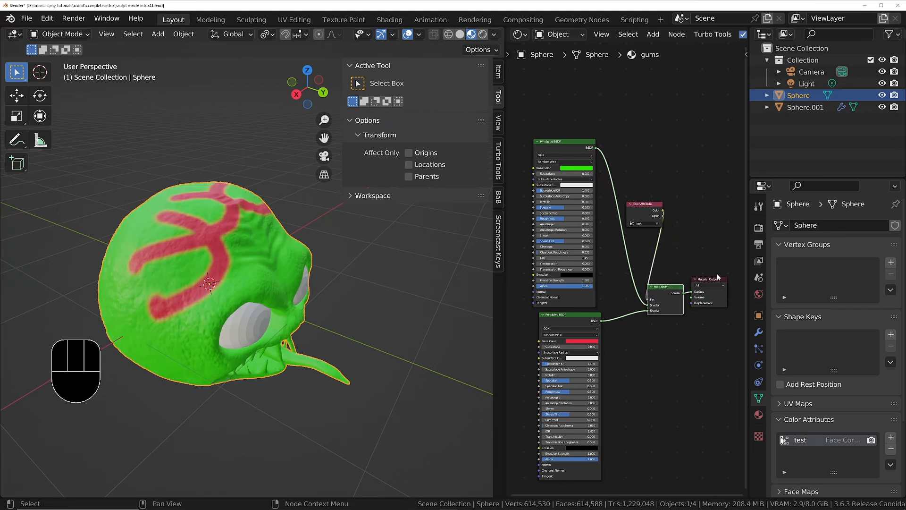
left_click_drag(647, 210, 635, 192)
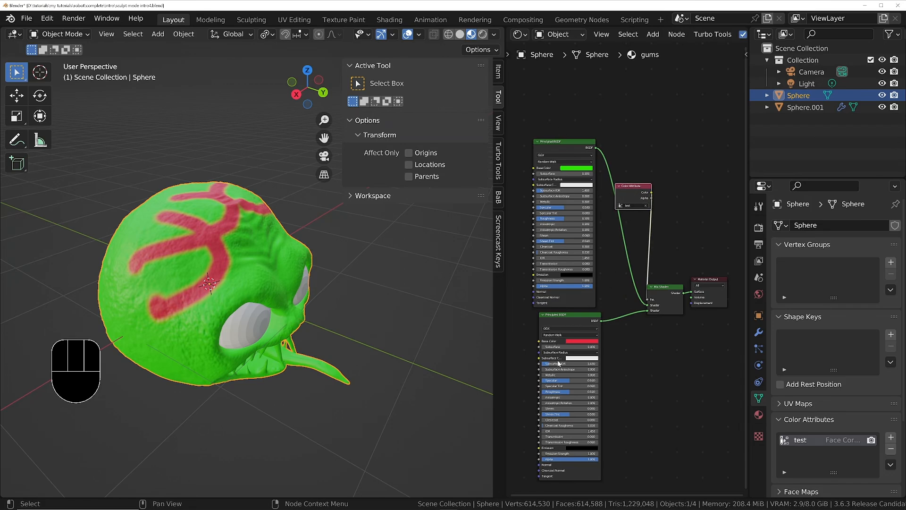
- Switch the head to Vertex Paint mode and paint a white mask stroke down the back side of the head
scroll(650, 312, "up", 2)
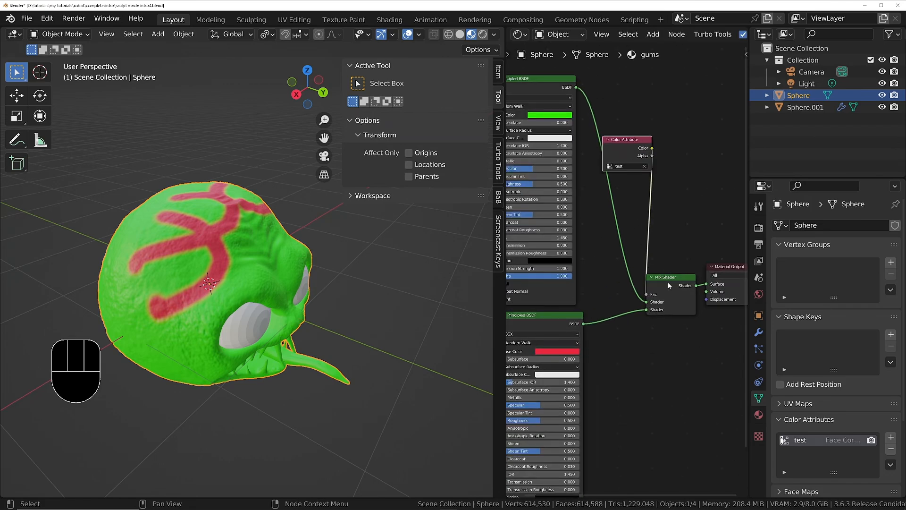
key("Tab")
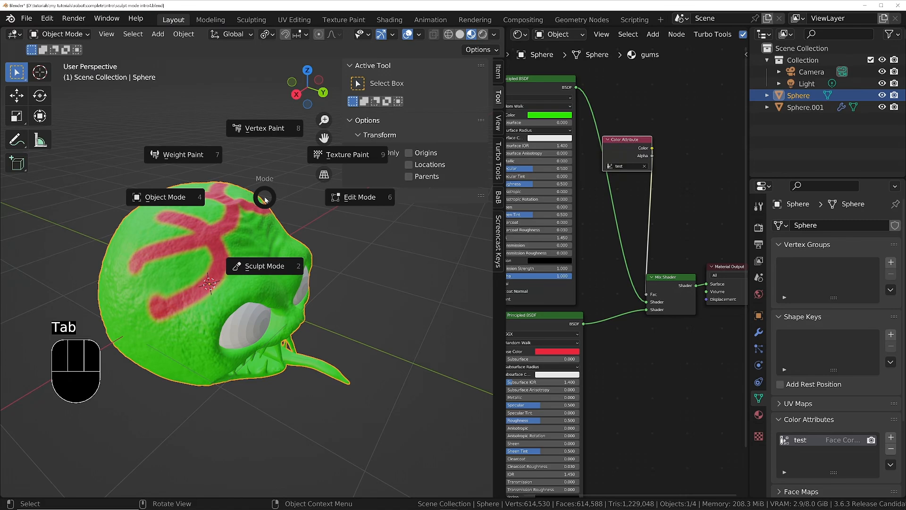
left_click(272, 128)
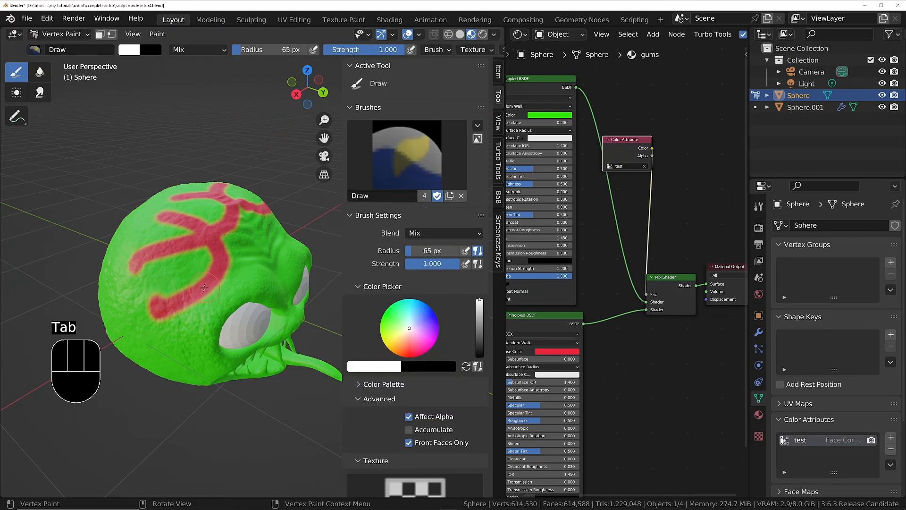
scroll(175, 304, "down", 2)
mouse_move(174, 305)
middle_mouse_down()
mouse_move(232, 282)
mouse_move(175, 264)
middle_mouse_up()
middle_click_drag(109, 257, 153, 247, "shift")
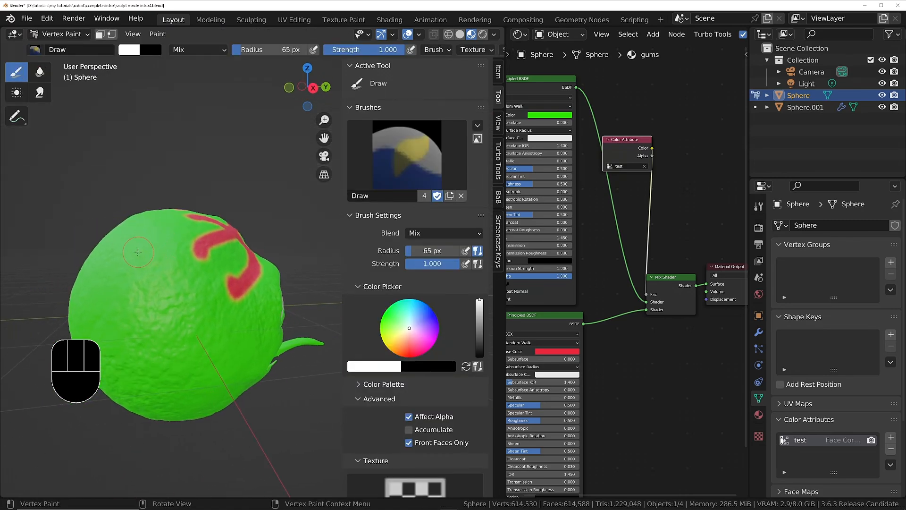
mouse_move(140, 246)
left_mouse_down()
mouse_move(111, 273)
mouse_move(197, 296)
mouse_move(185, 346)
mouse_move(159, 353)
left_mouse_up()
- Examine the edges of the painted mask up close on the forehead and from around the head
middle_click_drag(182, 273, 71, 314)
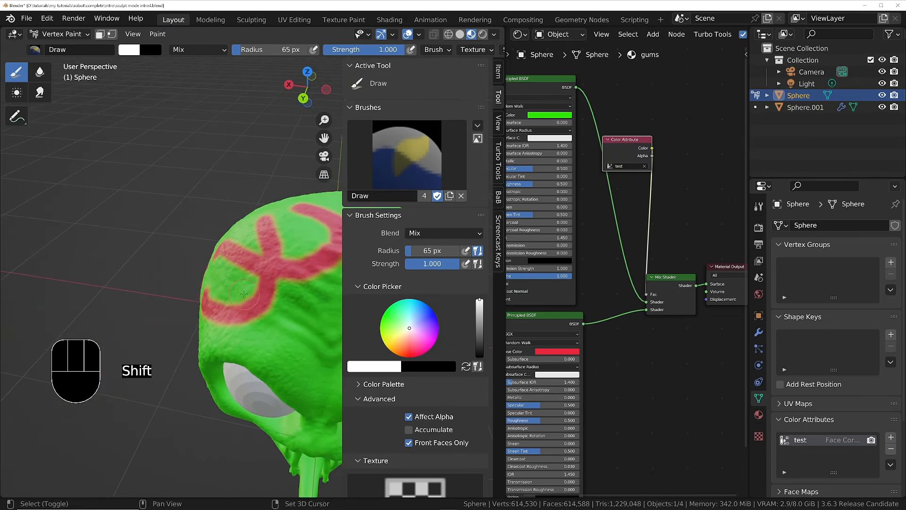
mouse_move(236, 287)
middle_mouse_down("shift")
mouse_move(156, 225)
mouse_move(160, 264)
middle_mouse_up("shift")
middle_click_drag(163, 250, 178, 284)
mouse_move(226, 212)
middle_mouse_down("shift")
mouse_move(199, 282)
mouse_move(245, 186)
mouse_move(233, 237)
middle_mouse_up("shift")
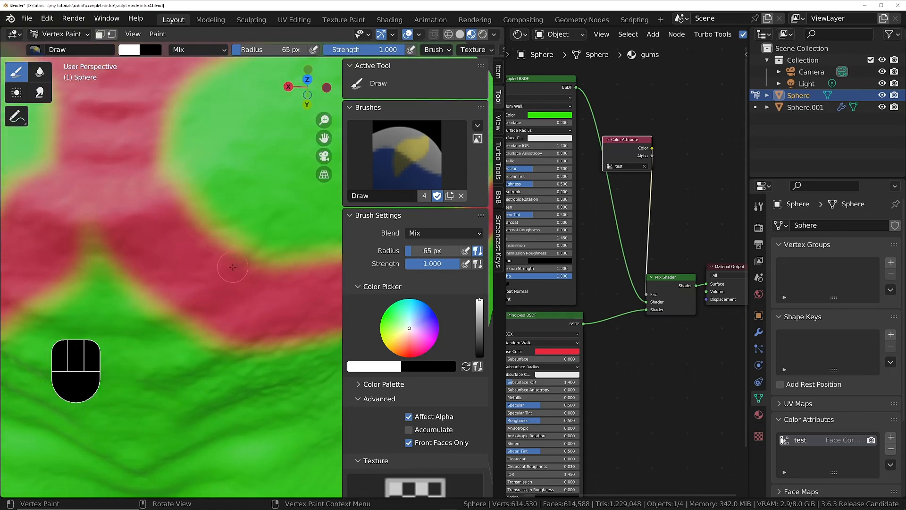
middle_click_drag(234, 274, 247, 291, "ctrl")
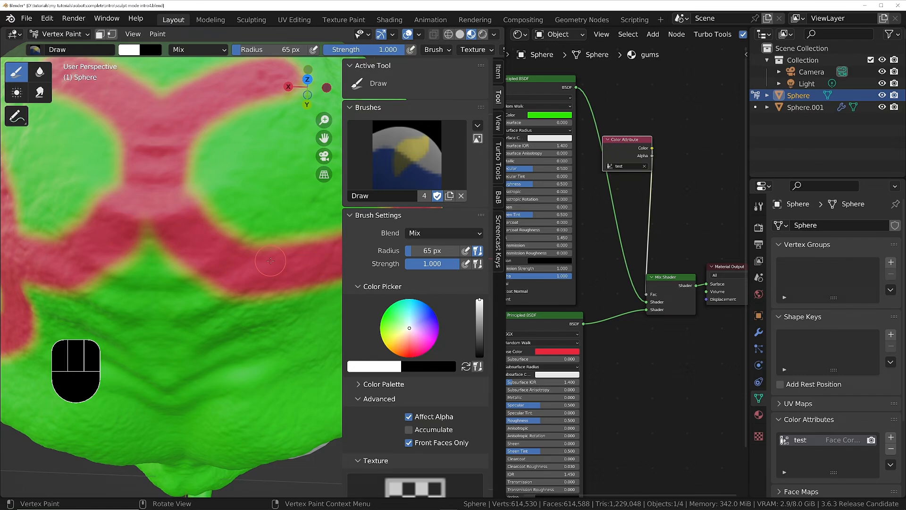
mouse_move(271, 260)
middle_mouse_down()
mouse_move(317, 201)
mouse_move(213, 361)
mouse_move(229, 271)
middle_mouse_up()
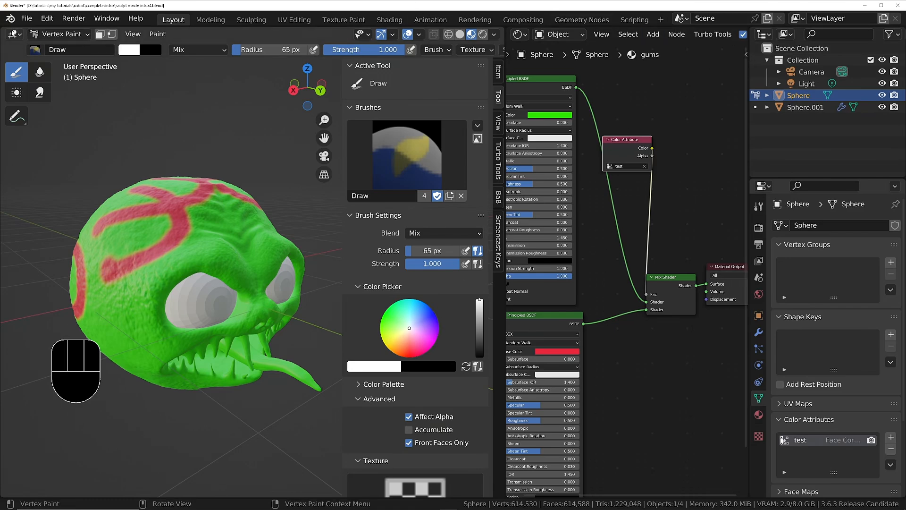
- Show the Spreadsheet in place of the 3D viewport and compare the mesh's Face, Edge, Vertex and Face Corner data
left_click(14, 34)
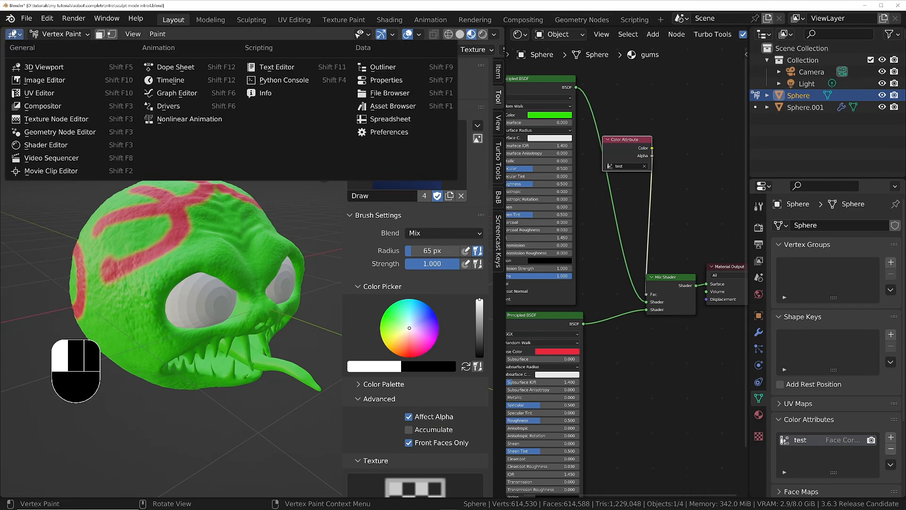
left_click(393, 119)
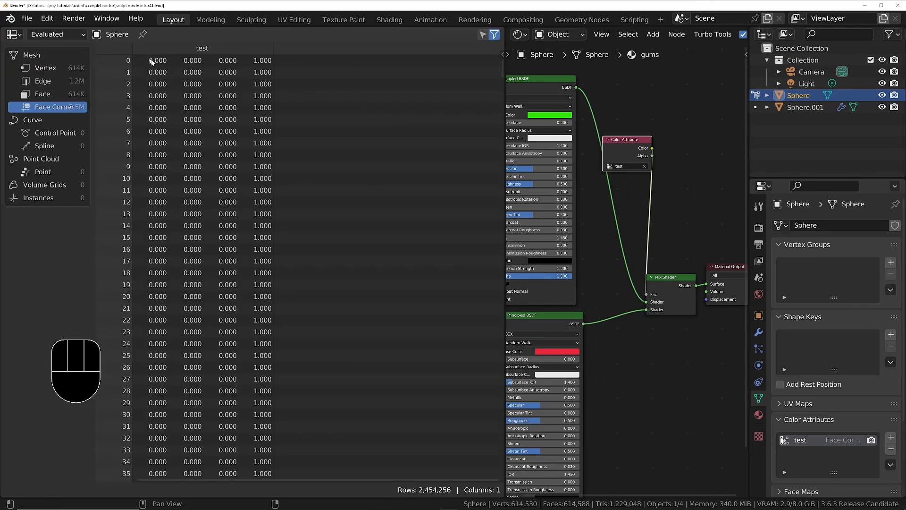
left_click(52, 94)
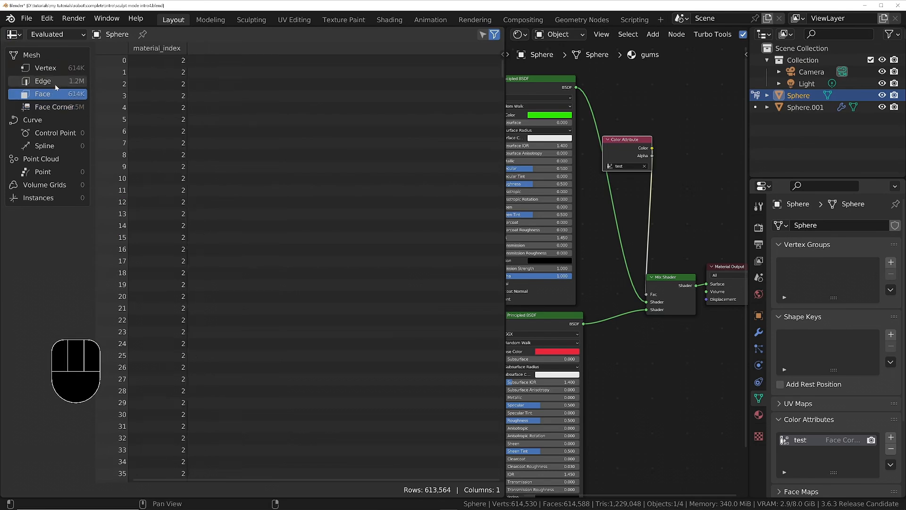
left_click(55, 81)
left_click(51, 68)
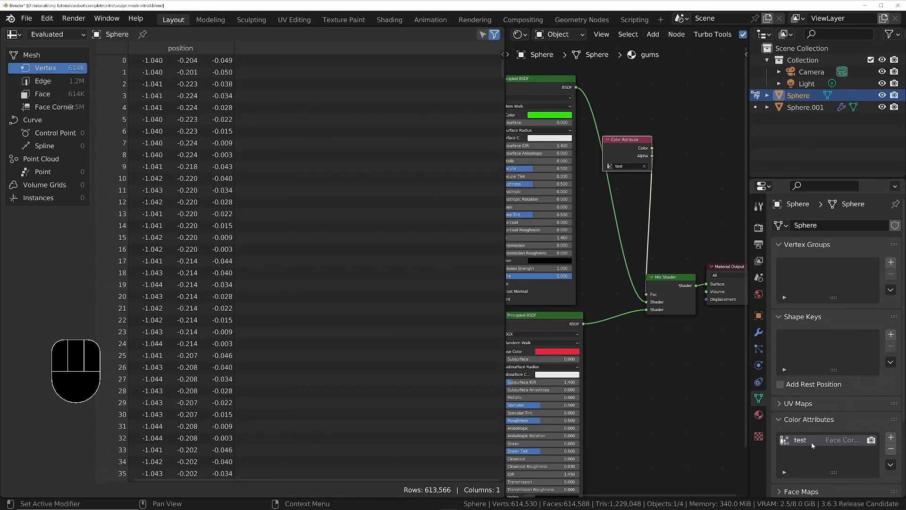
left_click(77, 109)
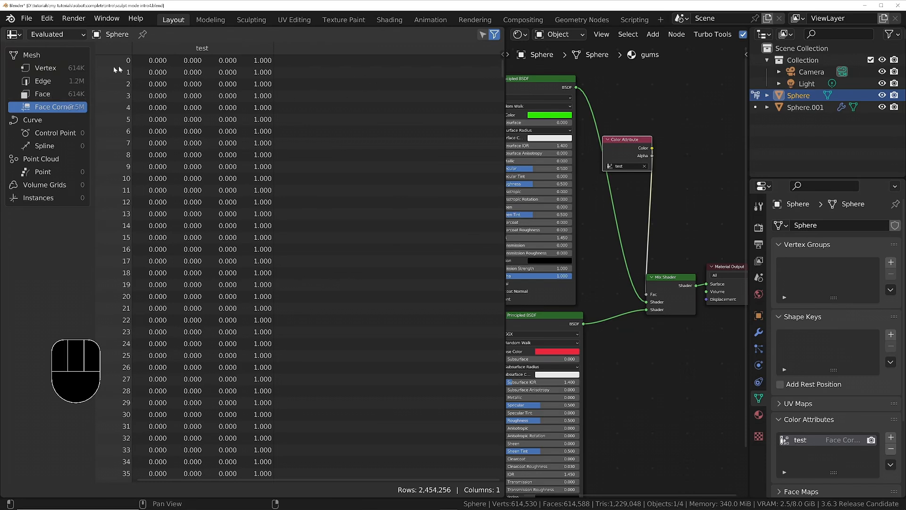
- Go through the mesh's Vertex, Edge, Face and Face Corner data again, ending on the Face domain
left_click(61, 68)
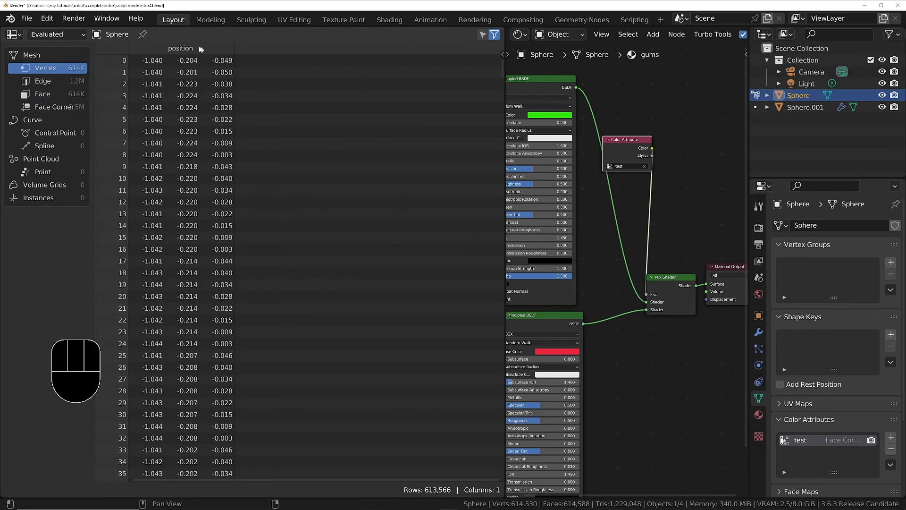
left_click(48, 81)
left_click(48, 94)
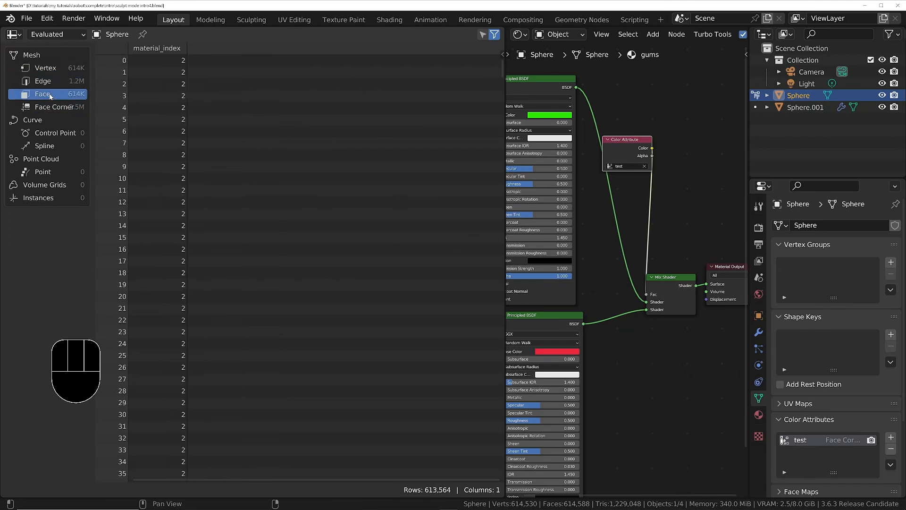
left_click(49, 107)
left_click(50, 93)
left_click(43, 69)
left_click(42, 82)
left_click(43, 95)
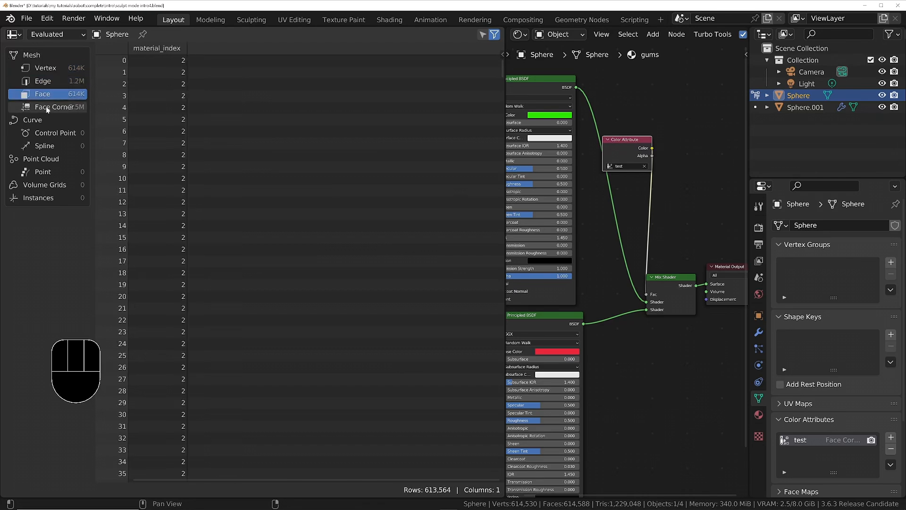
- Check the curve Spline and Control Point data and the mesh Vertex data, and restore the 3D viewport
left_click(45, 146)
left_click(50, 134)
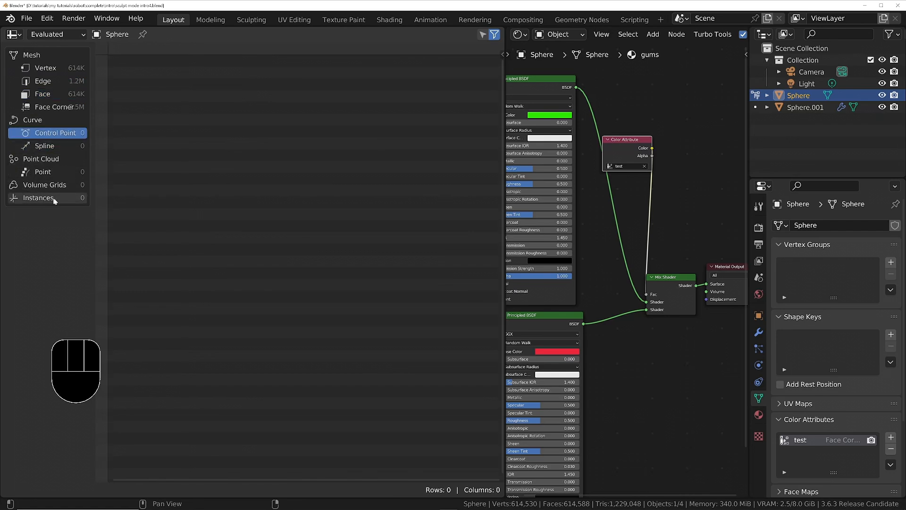
left_click(50, 68)
left_click(13, 35)
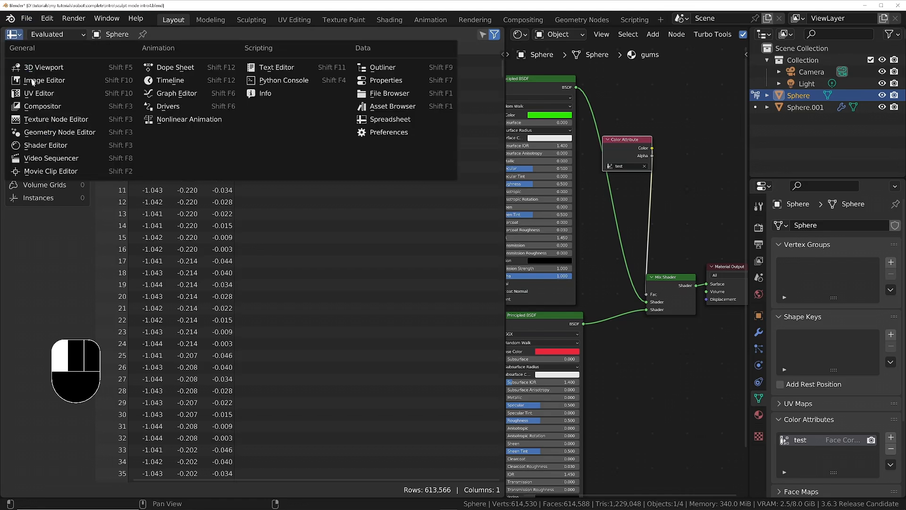
left_click(40, 67)
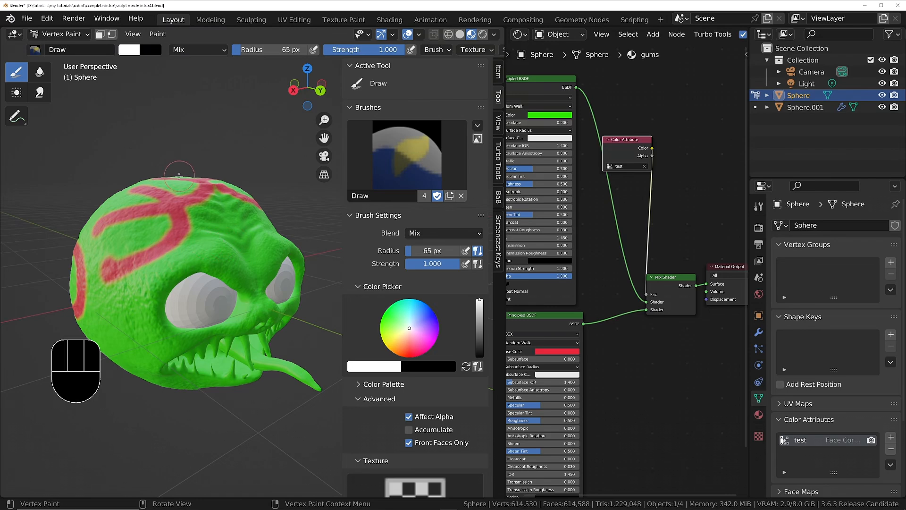
- Move the Color Attribute node slightly away from the green Principled BSDF and save the file
mouse_move(630, 143)
left_mouse_down()
mouse_move(644, 153)
mouse_move(645, 124)
mouse_move(643, 145)
left_mouse_up()
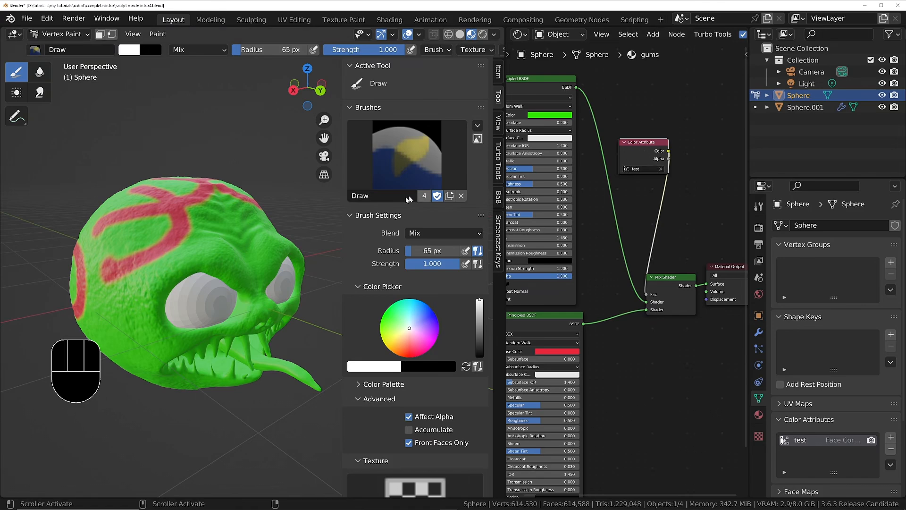
middle_click_drag(174, 212, 203, 192)
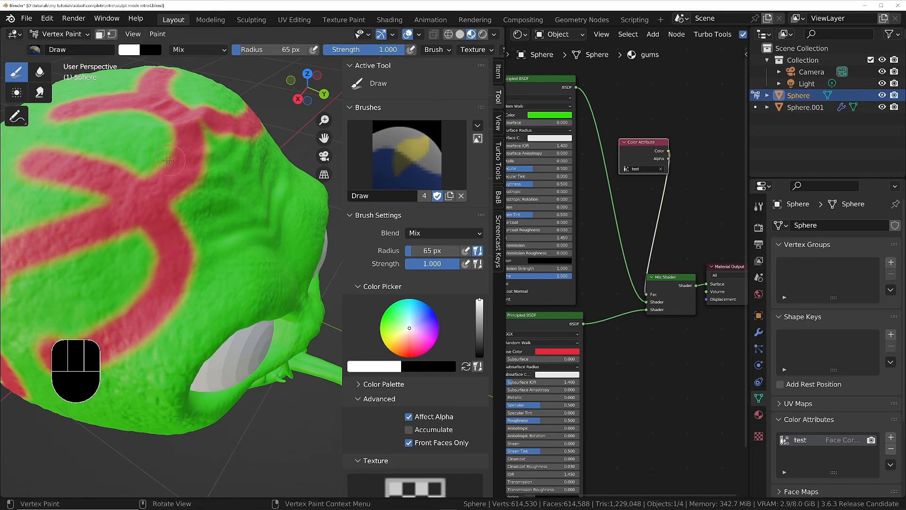
middle_click_drag(218, 189, 258, 279, "ctrl")
middle_click_drag(241, 248, 218, 229)
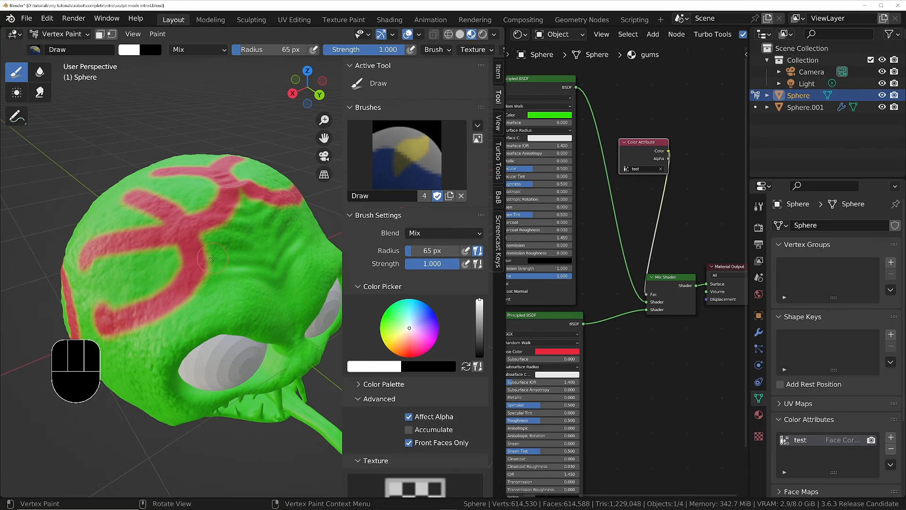
key("ctrl+s")
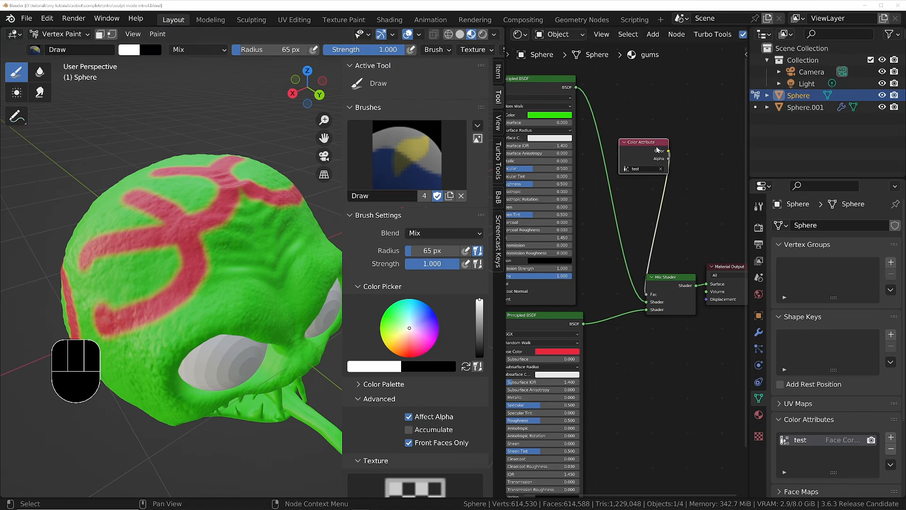
- Add an Image Texture node above the Color Attribute node in the gums material
left_click_drag(635, 145, 642, 156)
middle_click_drag(640, 129, 612, 174)
scroll(628, 191, "down", 1)
key("shift+a")
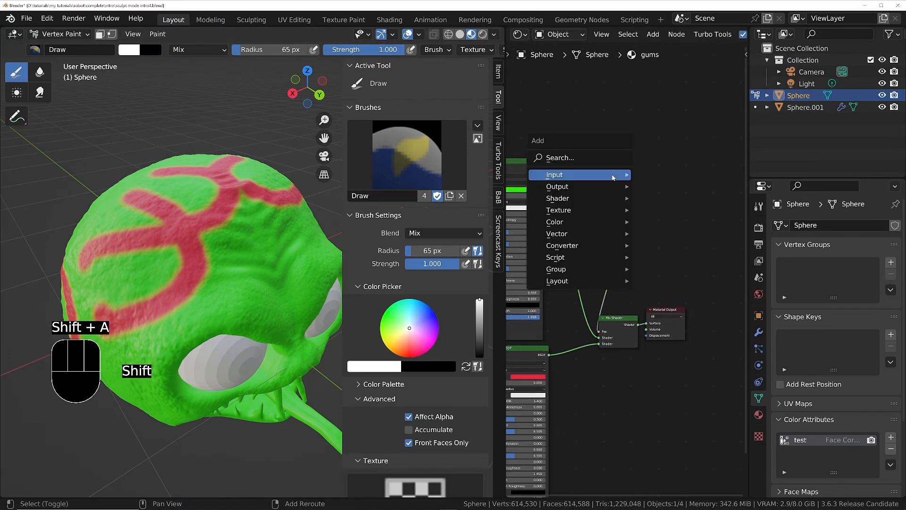
mouse_move(612, 176)
type("image")
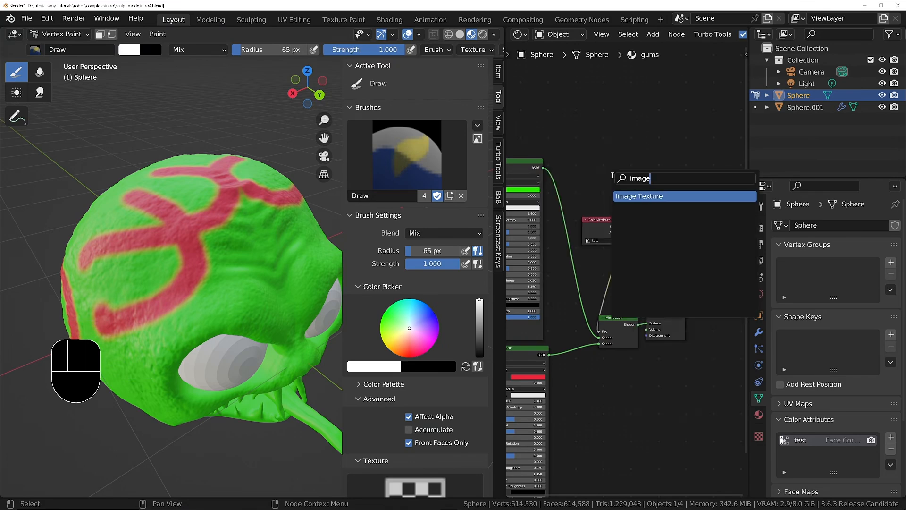
key("Return")
left_click(585, 141)
scroll(616, 165, "up", 2)
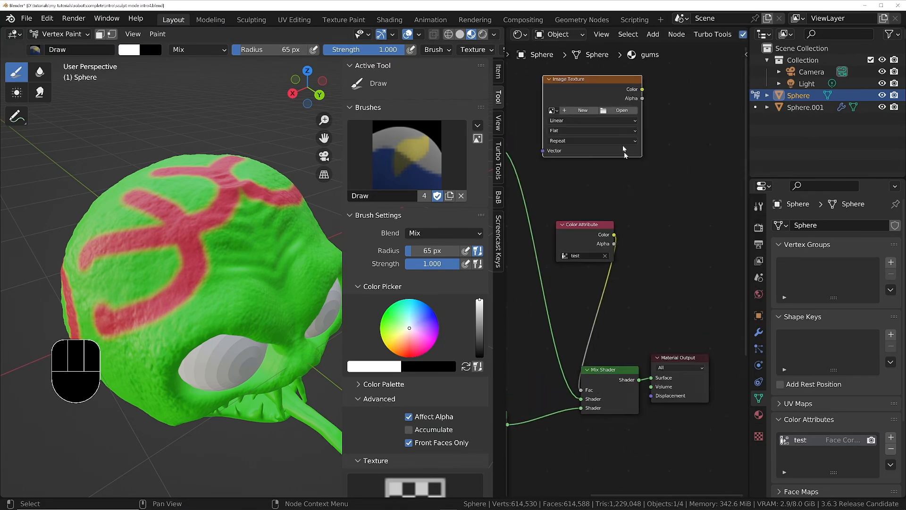
scroll(614, 166, "up", 1)
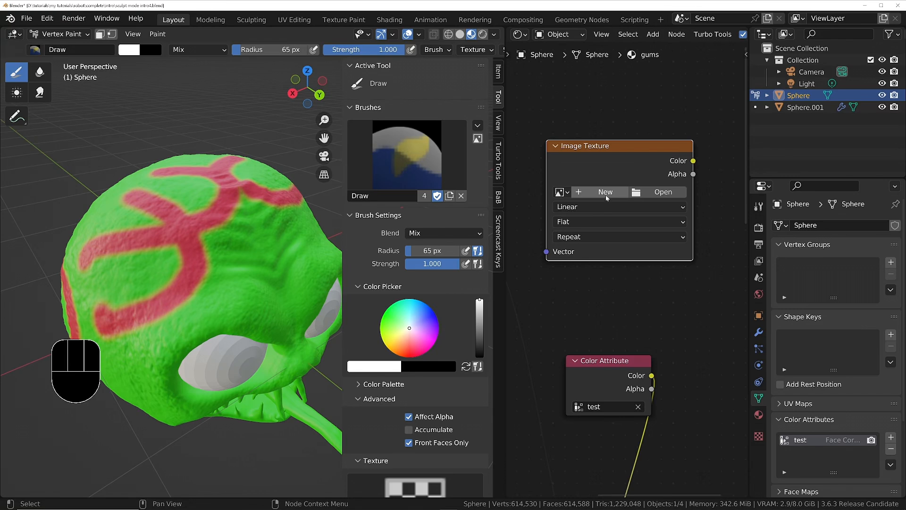
- Create a blank 4096 × 4096 px image named "imtest" without alpha in the Image Texture node
left_click(605, 191)
left_click(623, 214)
type("im")
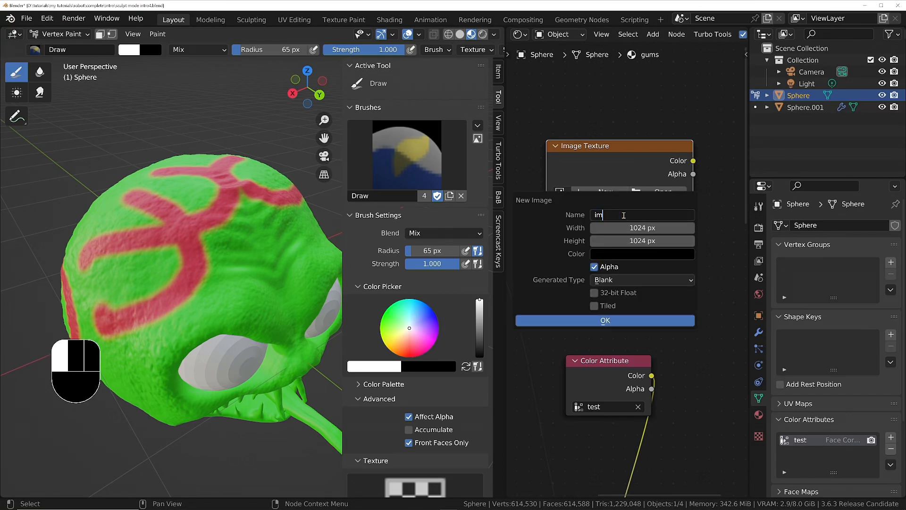
type("test")
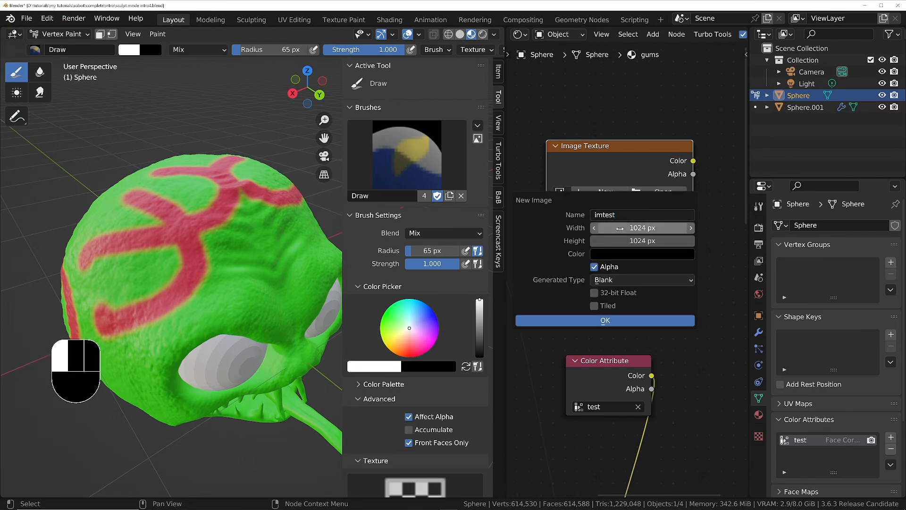
left_click(628, 228)
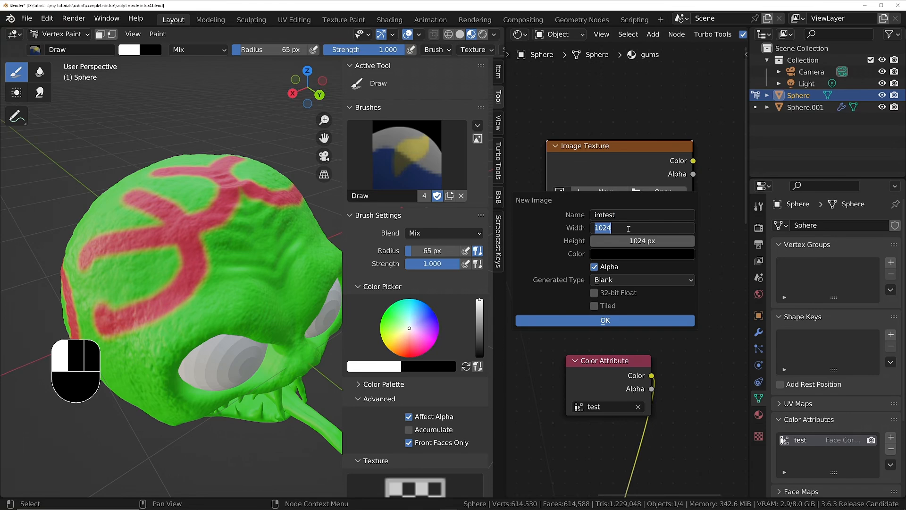
type("4096")
key("Tab")
type("4096")
key("Tab")
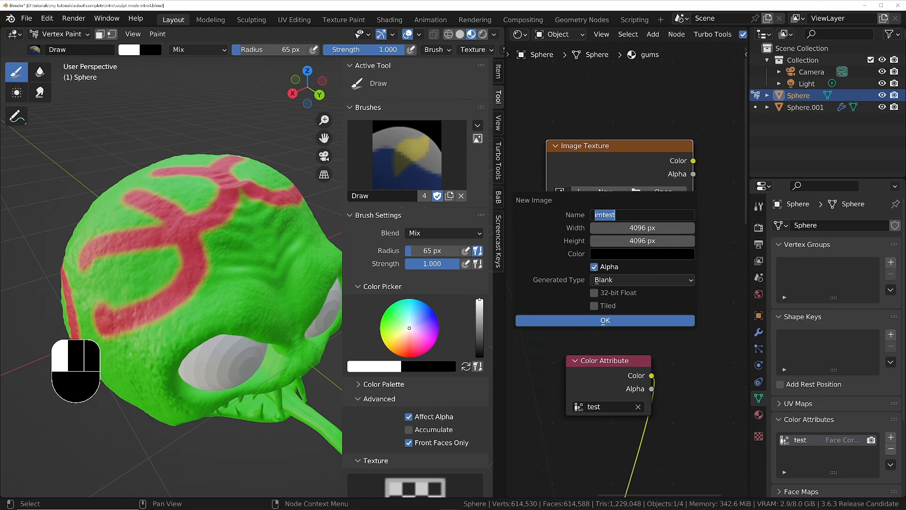
left_click(595, 269)
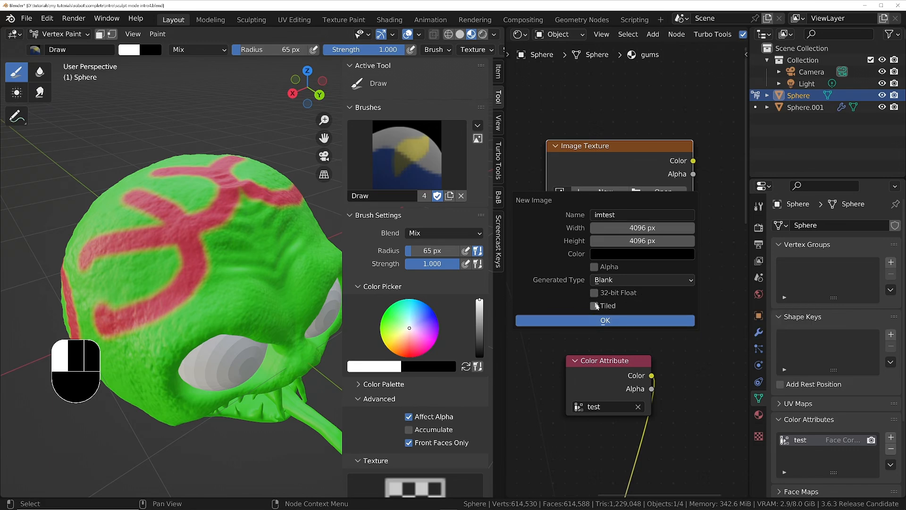
left_click(618, 321)
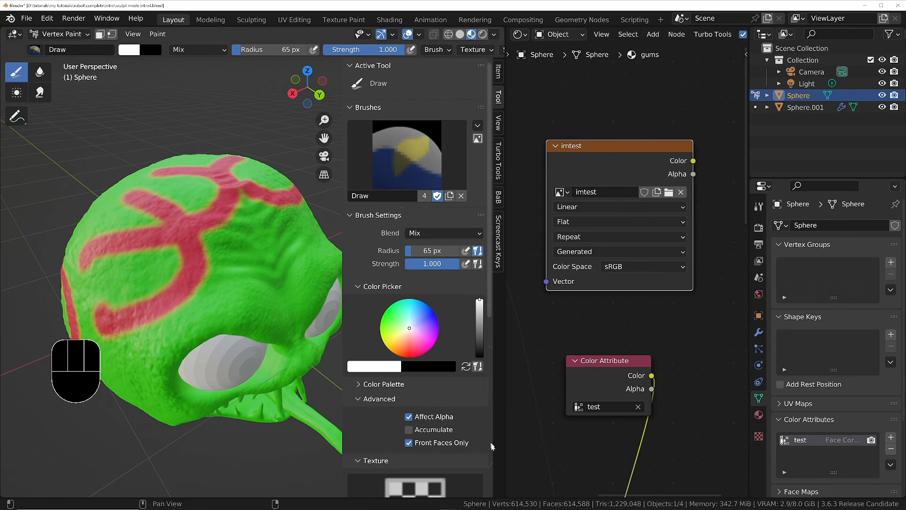
- Split the 3D viewport into two stacked areas and make the lower area an Image Editor
left_click(4, 490)
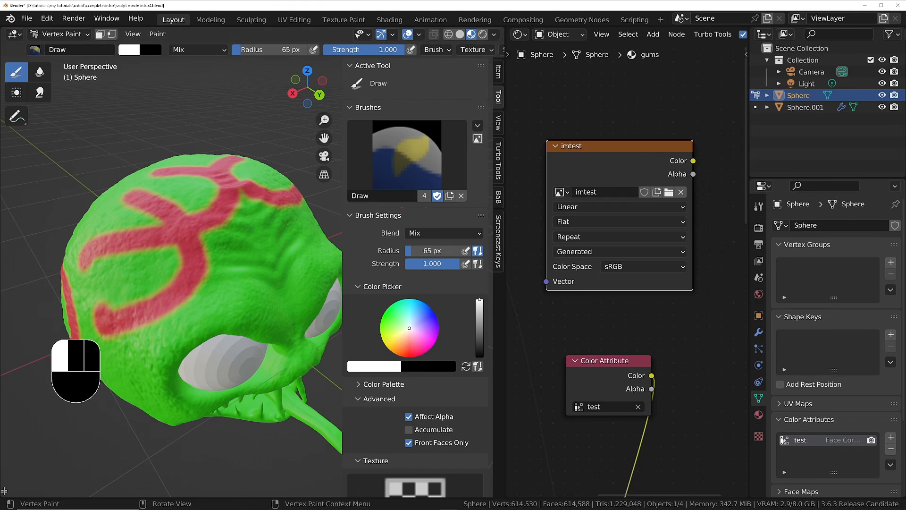
left_click_drag(4, 491, 19, 354)
left_click(18, 363)
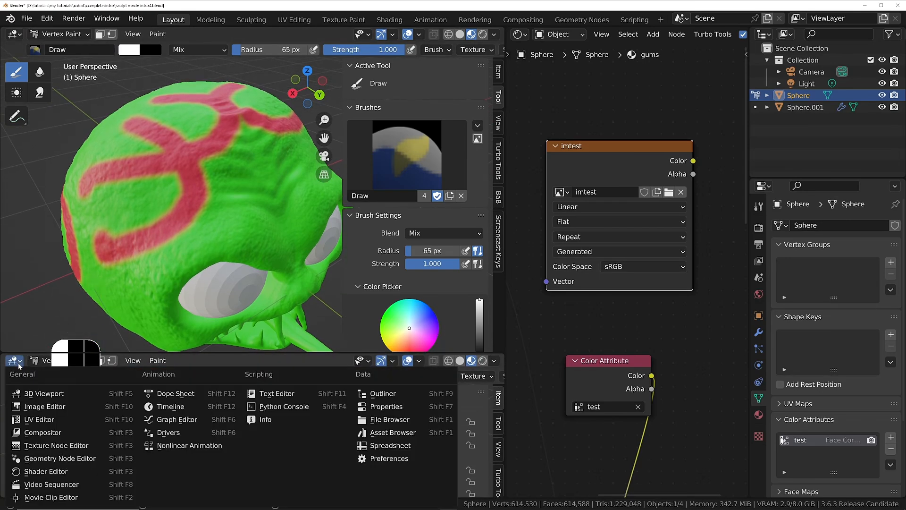
left_click(34, 407)
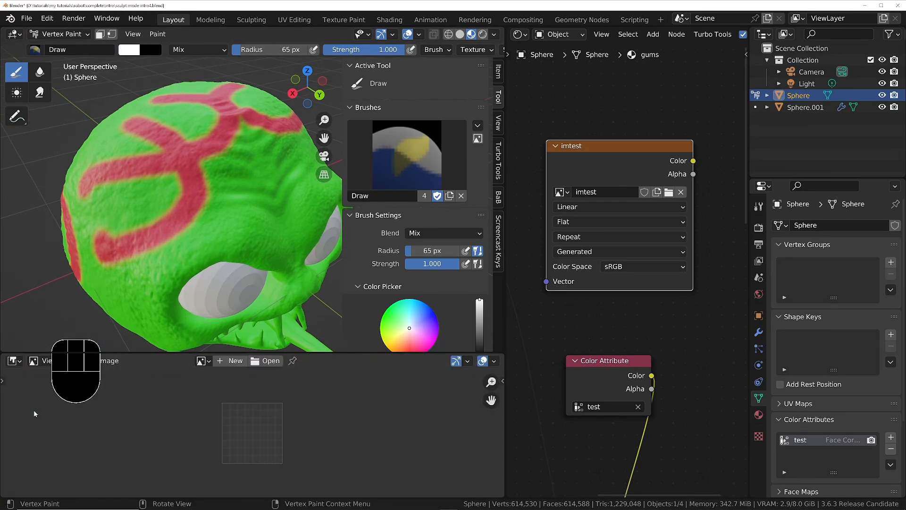
- Show the imtest image in the new Image Editor and fit it in view
left_click(203, 361)
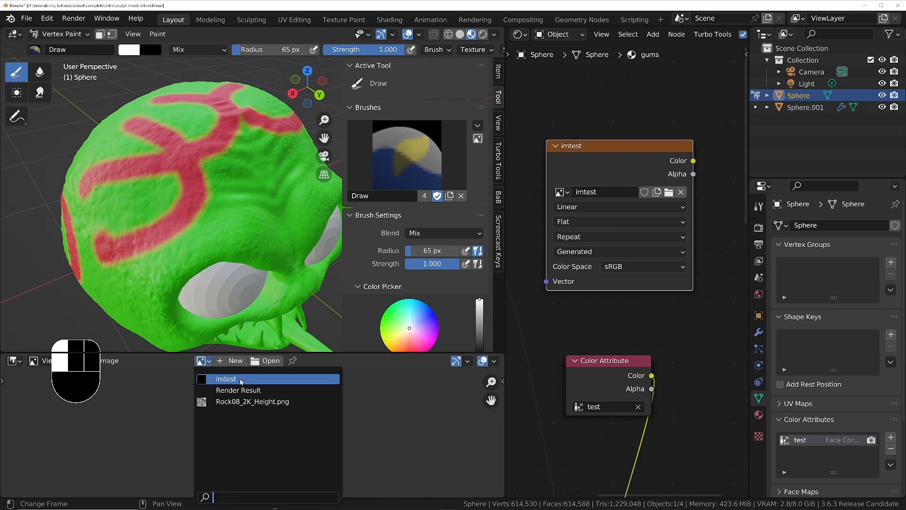
left_click(241, 379)
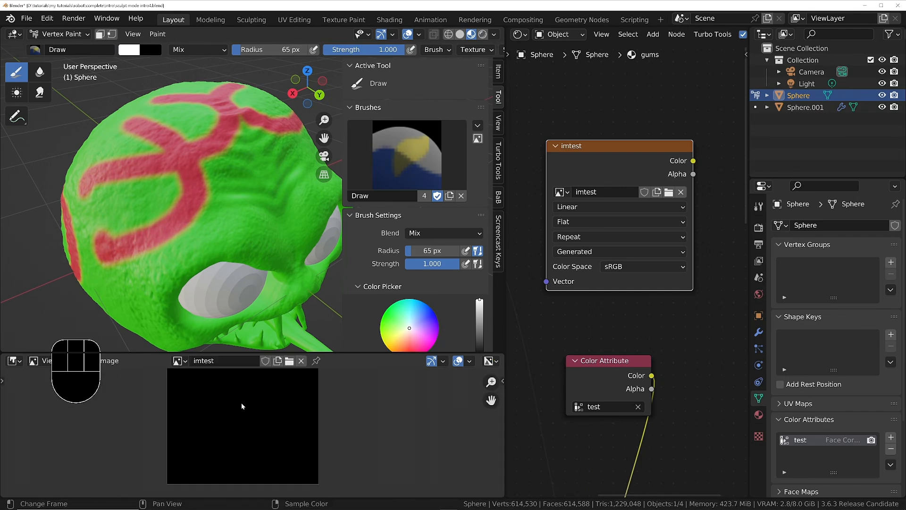
mouse_move(245, 401)
middle_mouse_down()
mouse_move(297, 416)
mouse_move(269, 413)
mouse_move(259, 397)
middle_mouse_up()
scroll(269, 410, "down", 2)
scroll(265, 397, "up", 1)
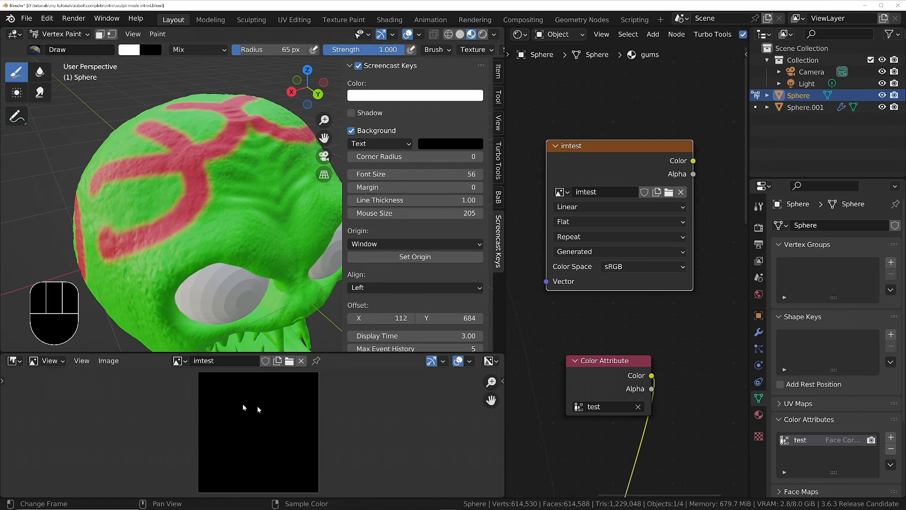
- Switch the Image Editor to Paint mode, show its painting tools and sidebar, and look through the brush settings
left_click(46, 361)
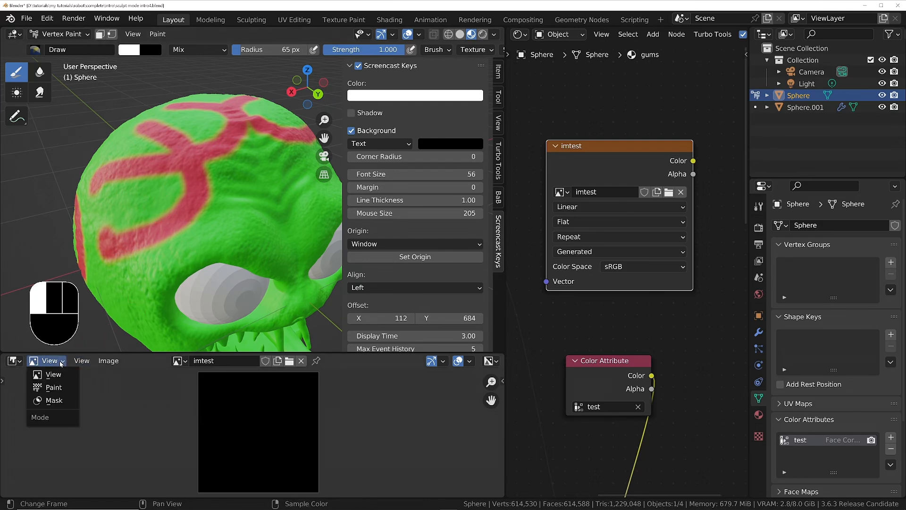
left_click(53, 387)
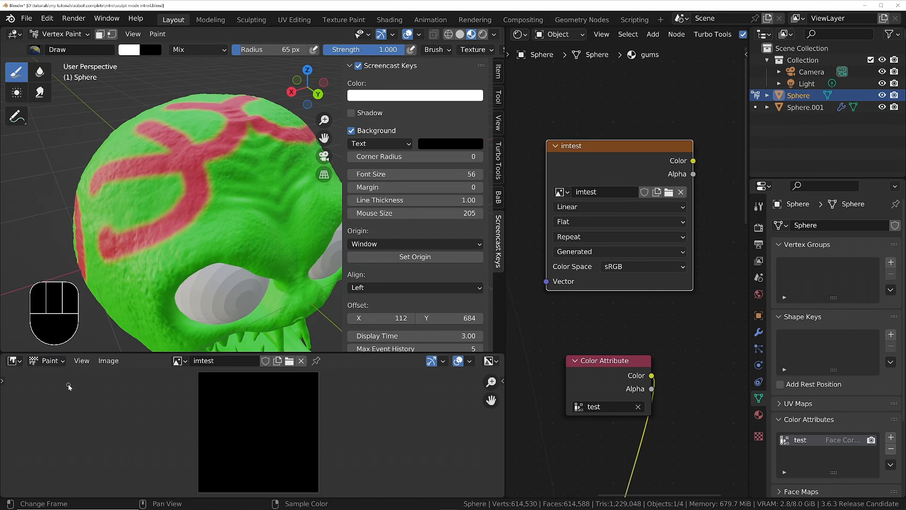
key("t")
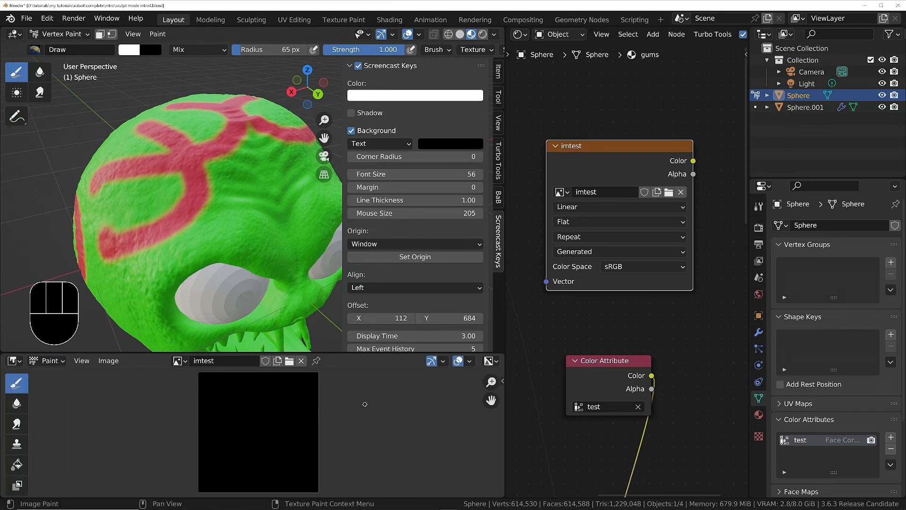
key("n")
scroll(463, 472, "down", 8)
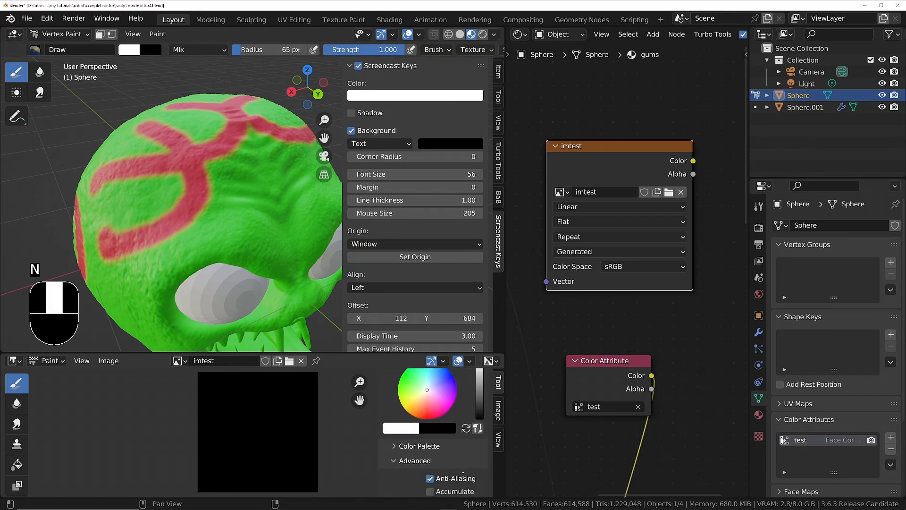
scroll(463, 473, "up", 1)
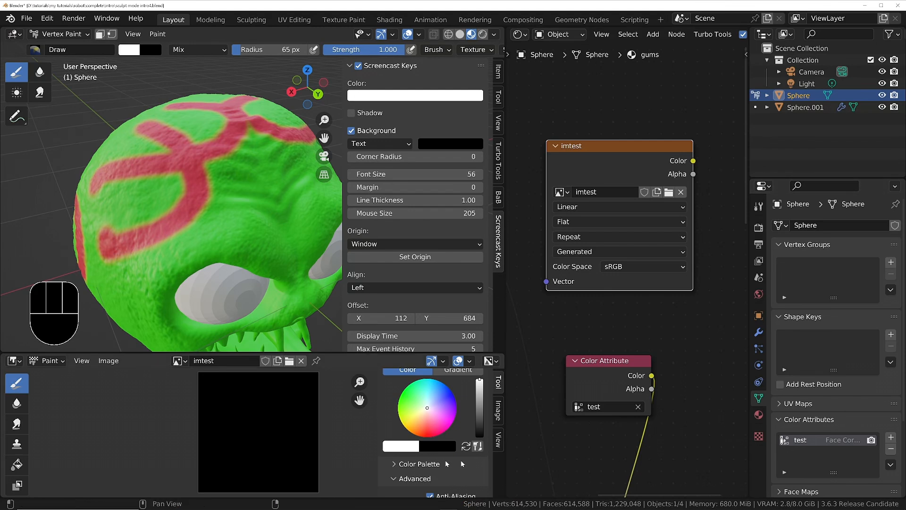
scroll(429, 443, "down", 6)
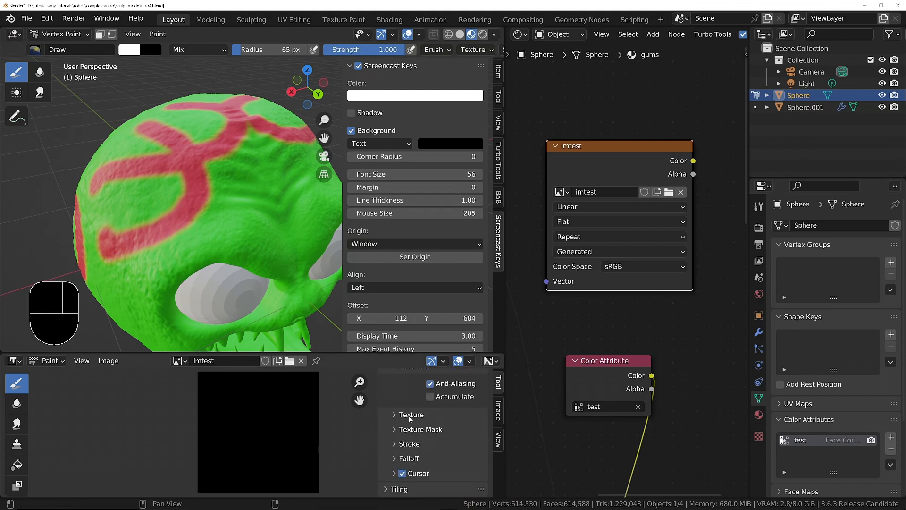
scroll(409, 416, "up", 6)
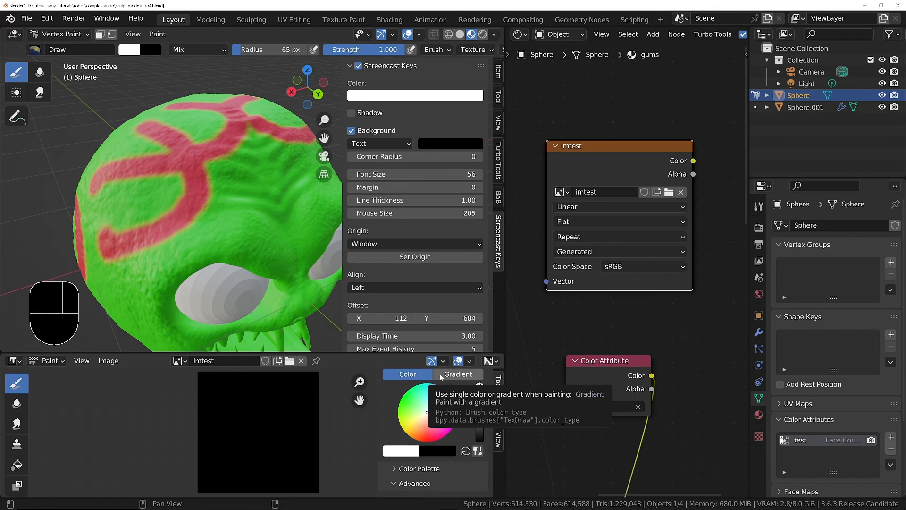
scroll(380, 394, "down", 5)
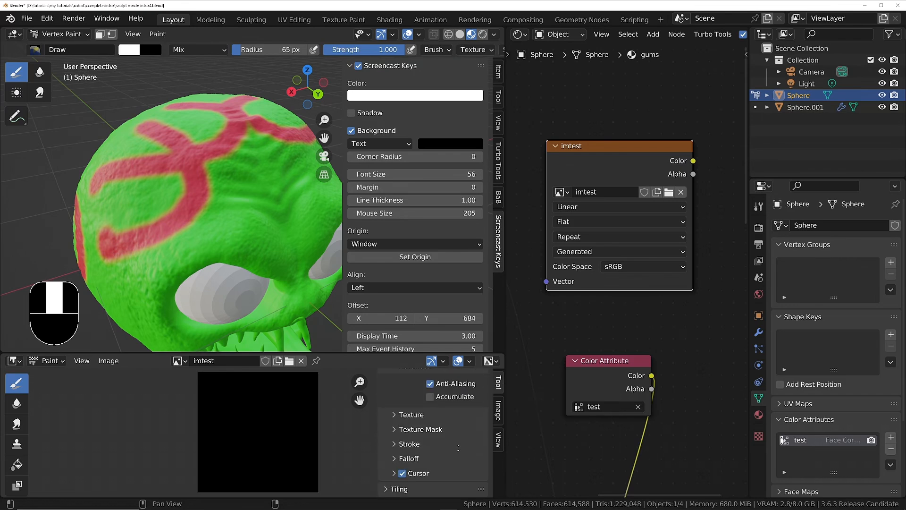
scroll(380, 395, "up", 8)
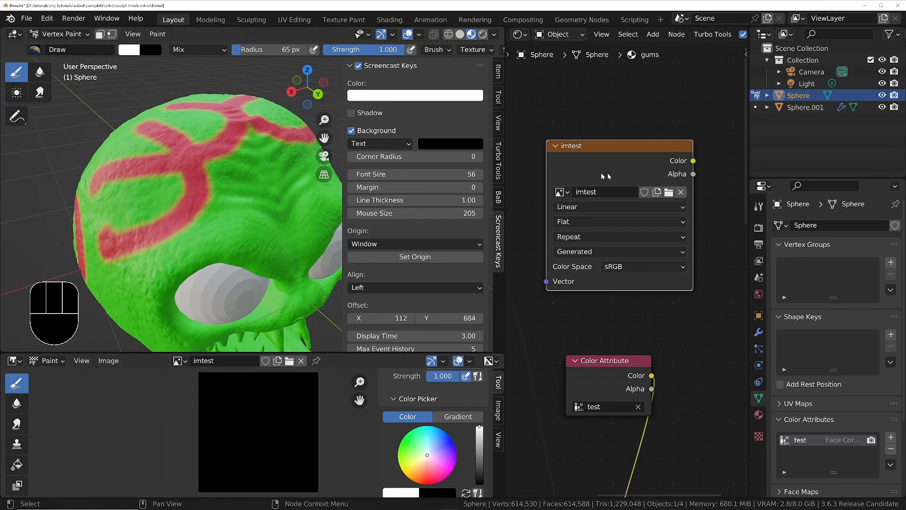
- Preview the imtest texture's color directly through the Material Output and move that output node clear of the Mix Shader
scroll(613, 175, "down", 4)
left_click(619, 162, "ctrl+shift")
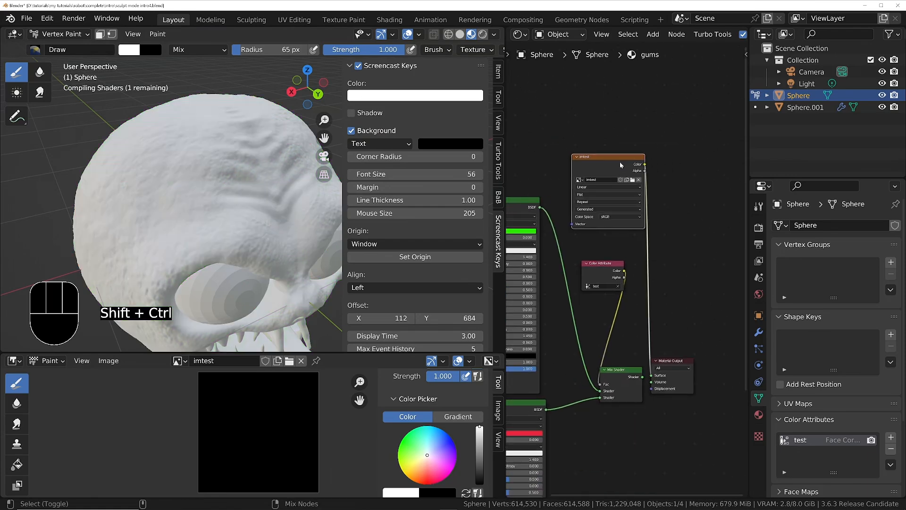
left_click_drag(676, 364, 713, 317)
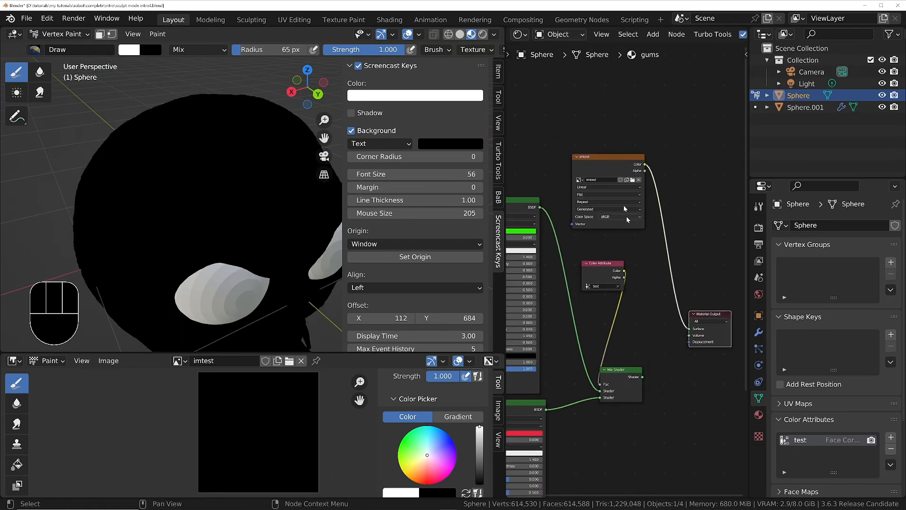
left_click_drag(605, 160, 602, 159)
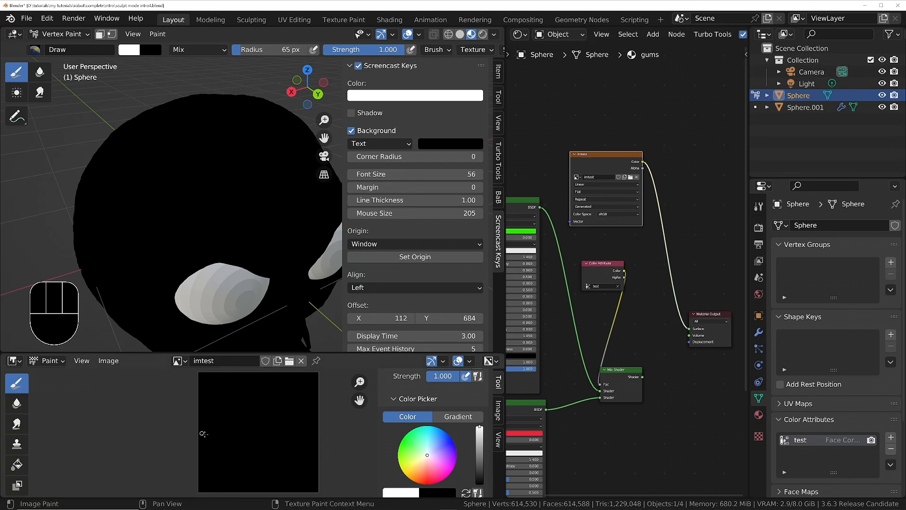
- Paint a white V-shaped stroke on the imtest image and check the head from several angles
mouse_move(235, 411)
left_mouse_down()
mouse_move(261, 428)
mouse_move(271, 412)
left_mouse_up()
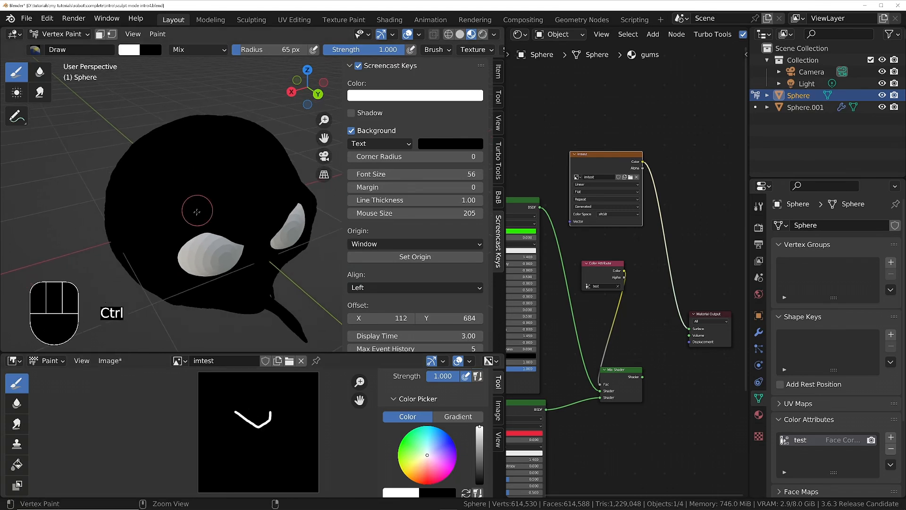
middle_click_drag(197, 211, 227, 260)
middle_click_drag(245, 252, 161, 206, "shift")
middle_click_drag(187, 201, 257, 232)
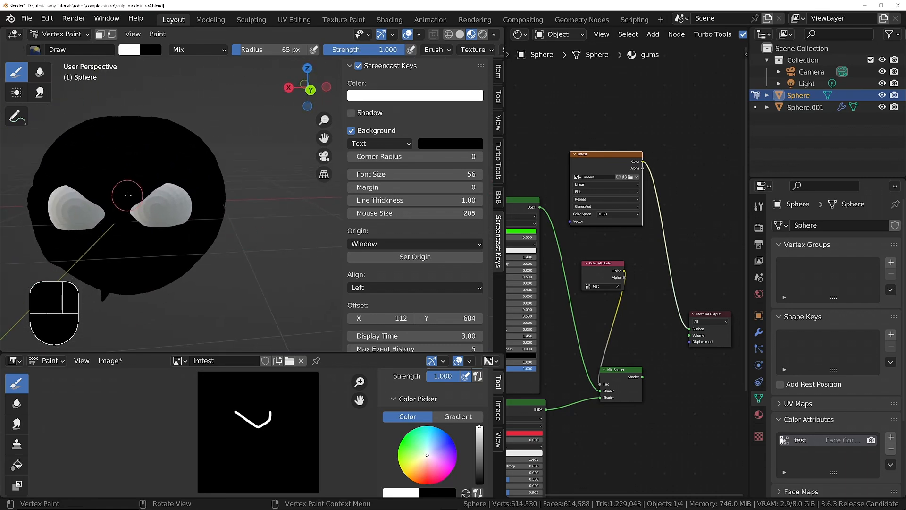
middle_click_drag(127, 195, 205, 223)
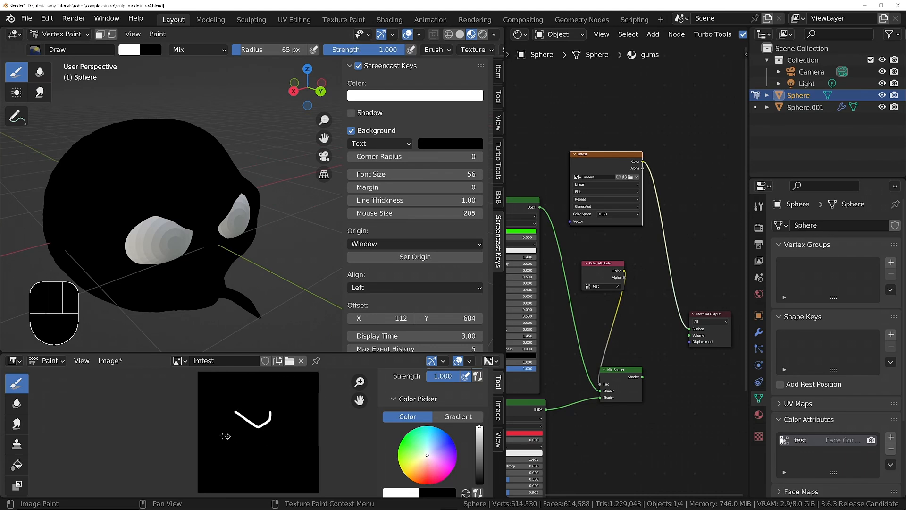
middle_click_drag(128, 183, 153, 172, "shift")
- In Edit Mode, check the head's UV Maps and unwrap it with Smart UV Project at the 66° angle limit
key("Tab")
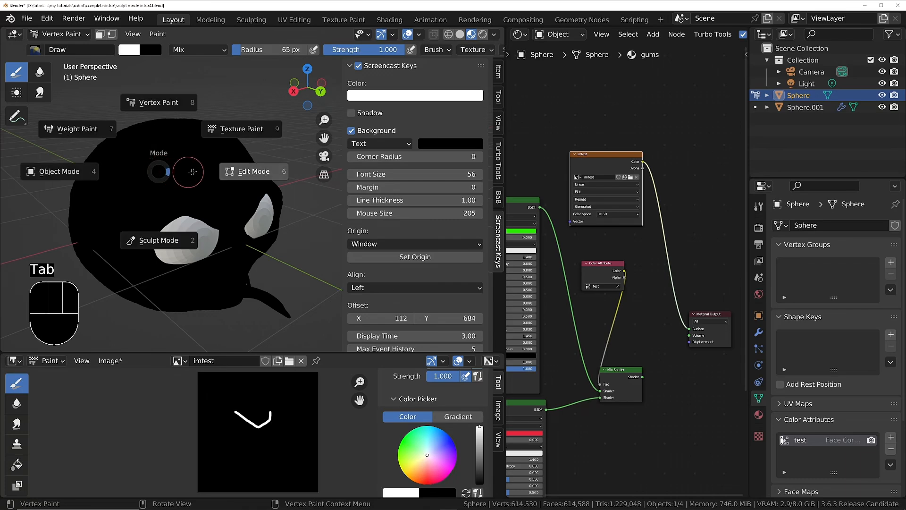
left_click(233, 171)
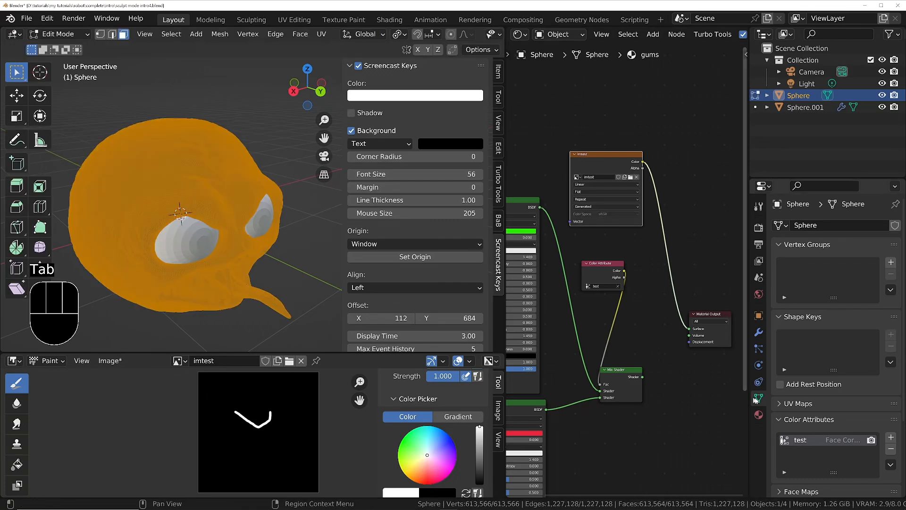
left_click(825, 406)
scroll(826, 415, "down", 3)
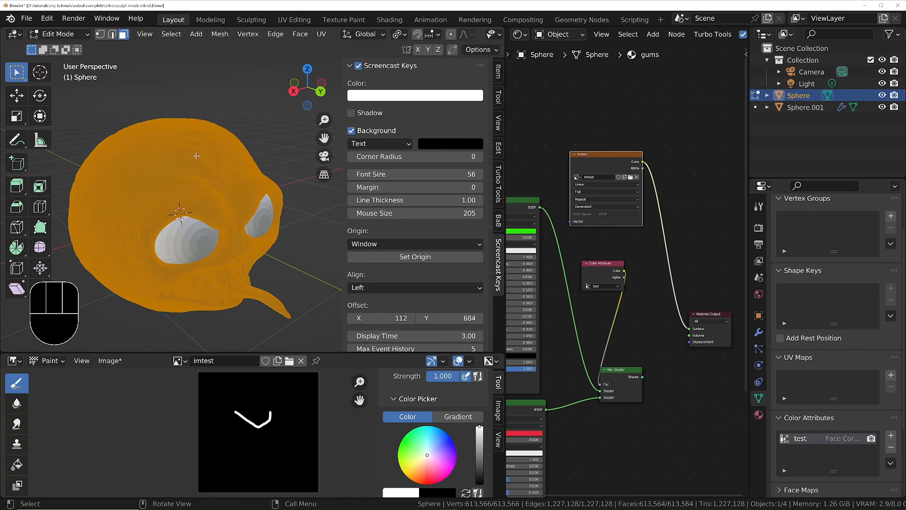
key("u")
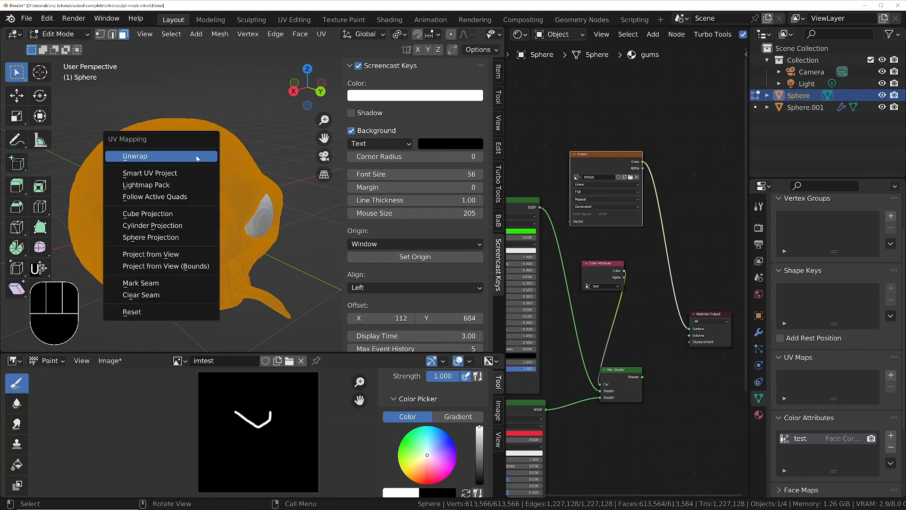
left_click(140, 174)
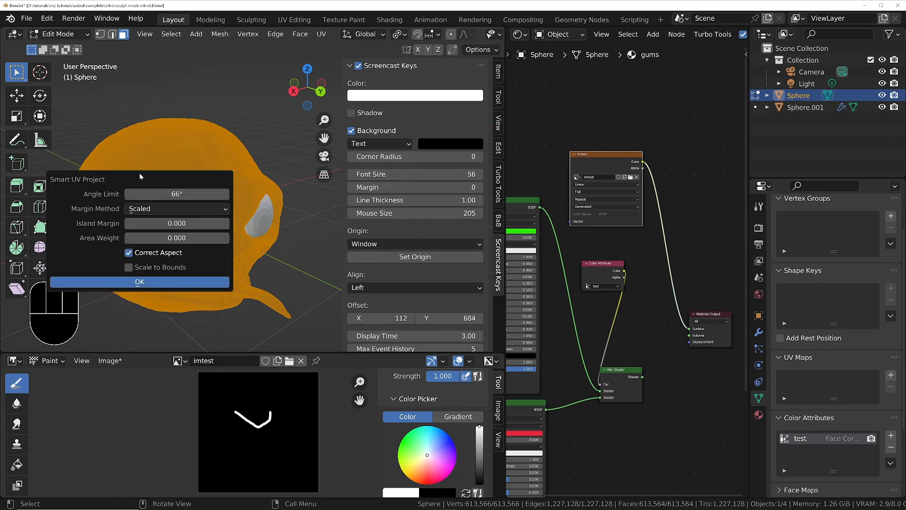
left_click(137, 282)
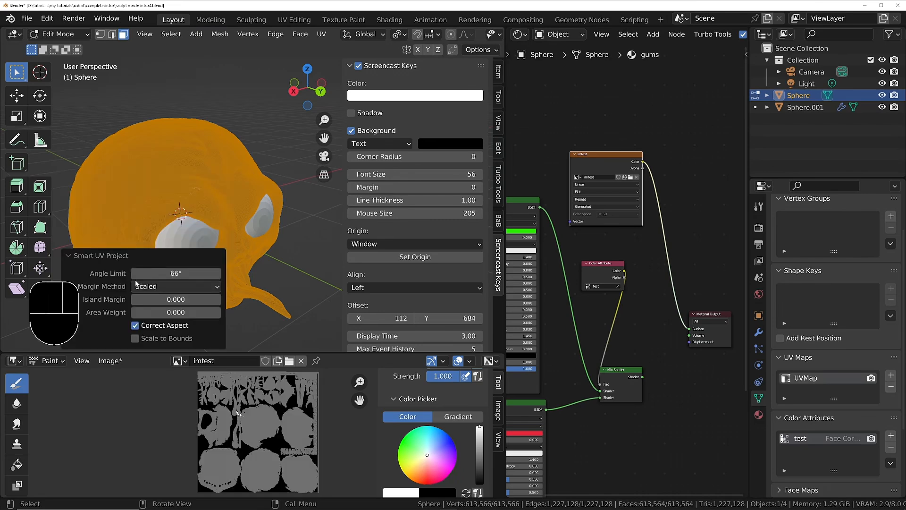
- Inspect the UV islands over the imtest image and return the head to Object Mode
scroll(249, 433, "up", 4)
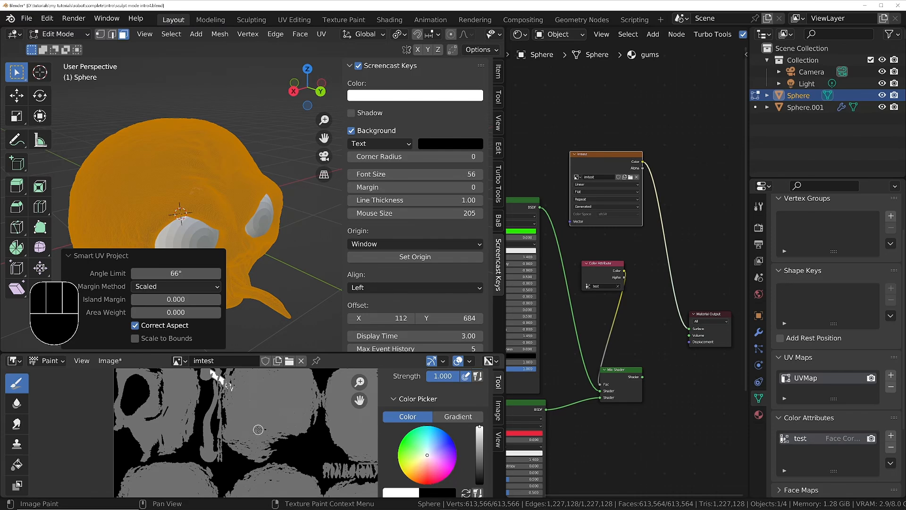
scroll(258, 430, "down", 4)
scroll(268, 416, "up", 5)
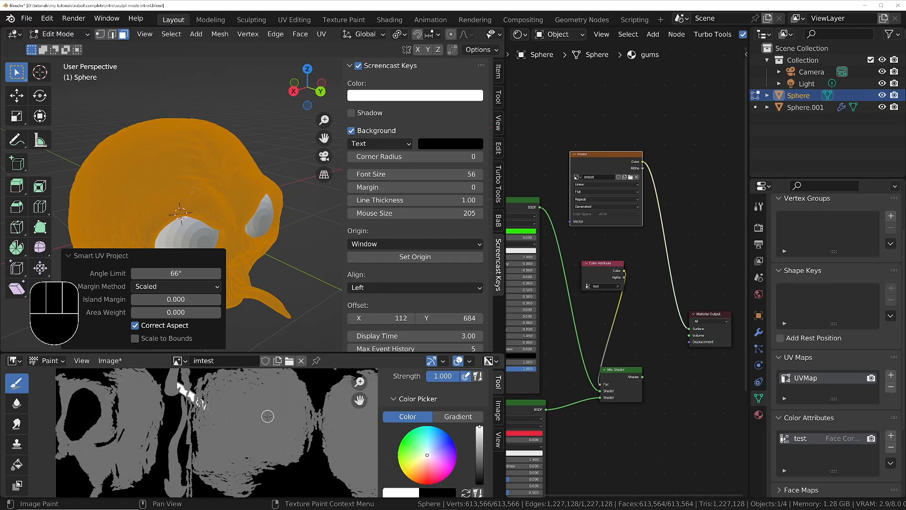
key("Tab")
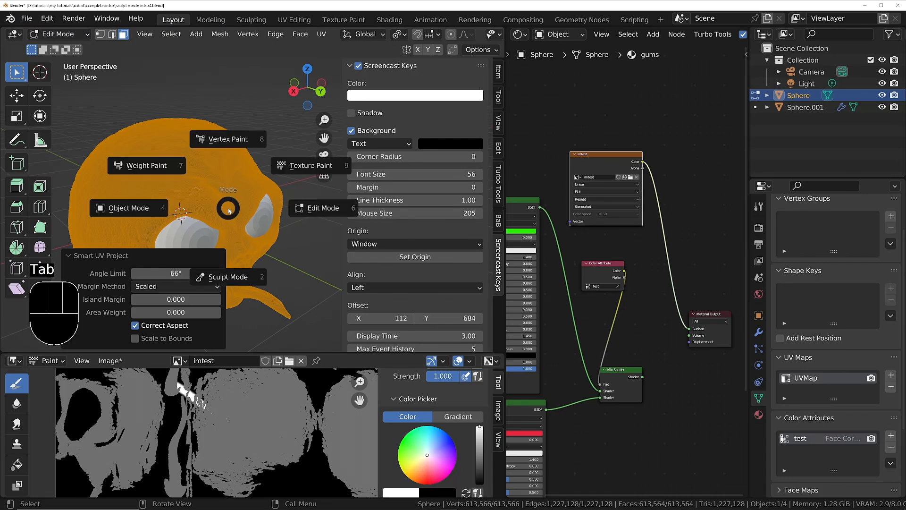
left_click(129, 207)
middle_click_drag(214, 213, 200, 185)
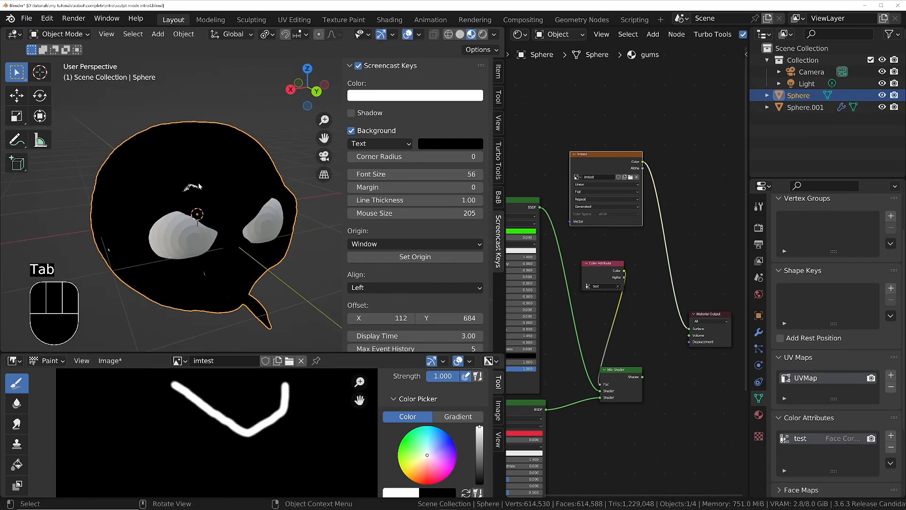
- Paint more winding white strokes across the middle of the imtest image and inspect them on the head
mouse_move(124, 418)
left_mouse_down()
mouse_move(191, 457)
mouse_move(253, 430)
mouse_move(281, 388)
mouse_move(330, 448)
left_mouse_up()
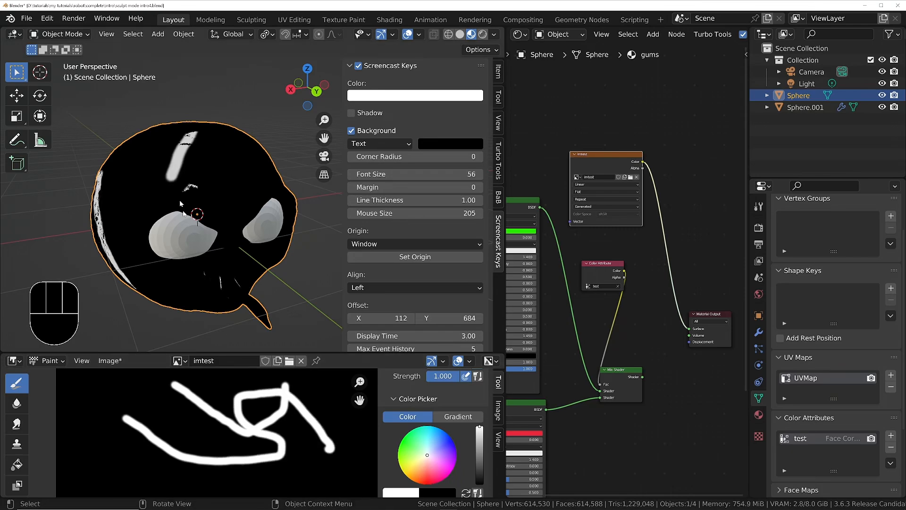
mouse_move(180, 199)
middle_mouse_down()
mouse_move(161, 150)
mouse_move(204, 152)
mouse_move(166, 193)
middle_mouse_up()
middle_click_drag(158, 192, 198, 196, "shift")
middle_click_drag(199, 196, 236, 156, "shift")
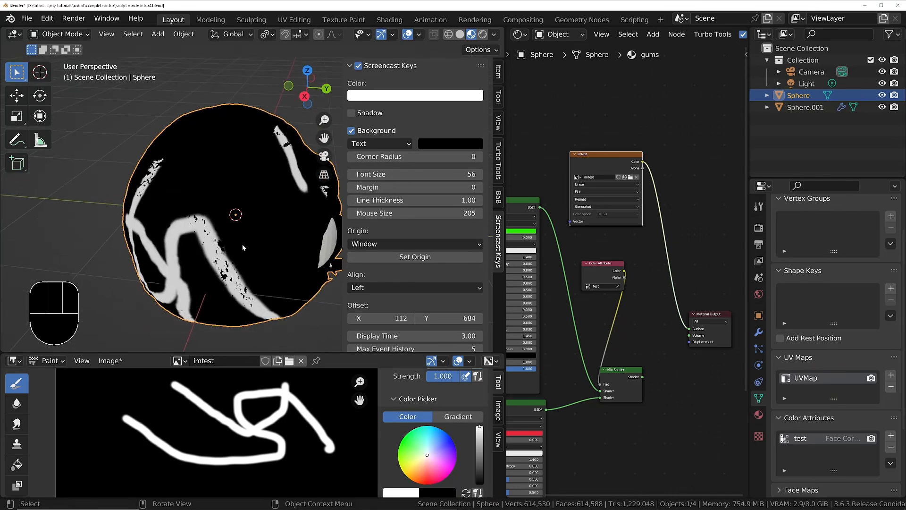
- Paint two white eye loops and a curved mouth on the lower part of imtest and view the head from above
scroll(257, 429, "down", 4)
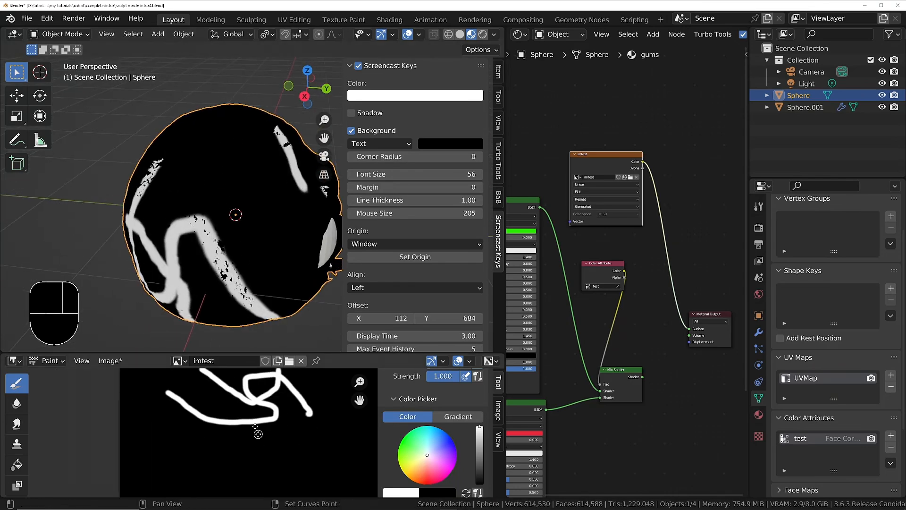
mouse_move(264, 419)
left_mouse_down()
mouse_move(254, 427)
mouse_move(247, 410)
left_mouse_up()
mouse_move(222, 203)
middle_mouse_down()
mouse_move(208, 175)
mouse_move(411, 131)
mouse_move(458, 101)
mouse_move(473, 144)
mouse_move(253, 250)
mouse_move(337, 183)
mouse_move(228, 287)
mouse_move(247, 251)
mouse_move(205, 237)
mouse_move(142, 299)
middle_mouse_up()
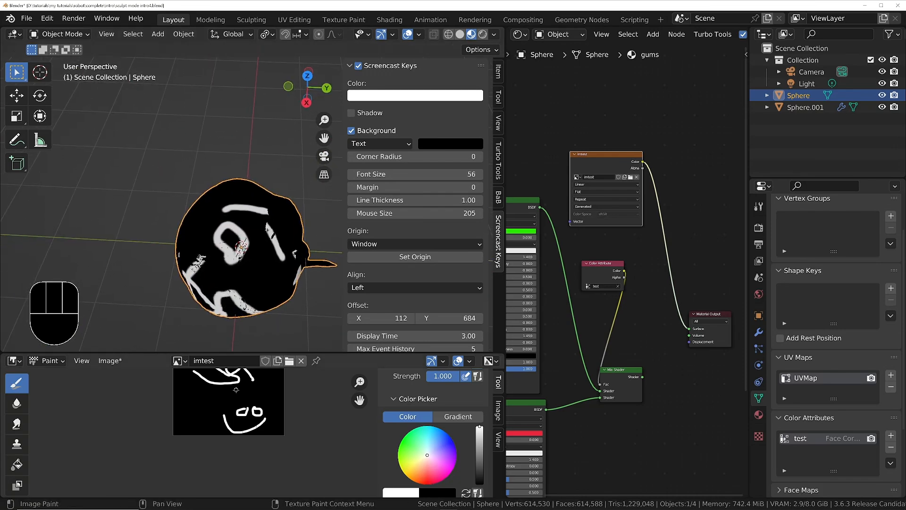
- Switch the head to Texture Paint mode and reload the imtest image to discard its unsaved strokes
middle_click_drag(245, 383, 264, 417)
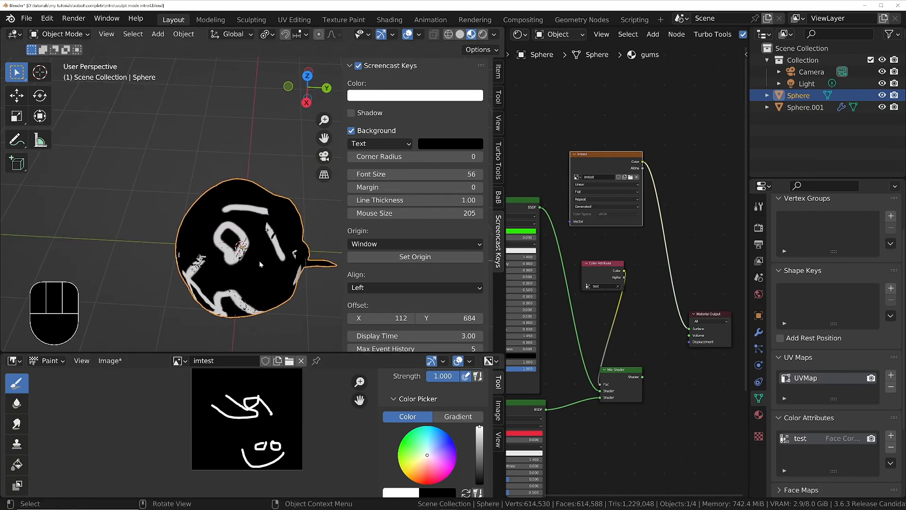
scroll(259, 263, "up", 2)
key("Tab")
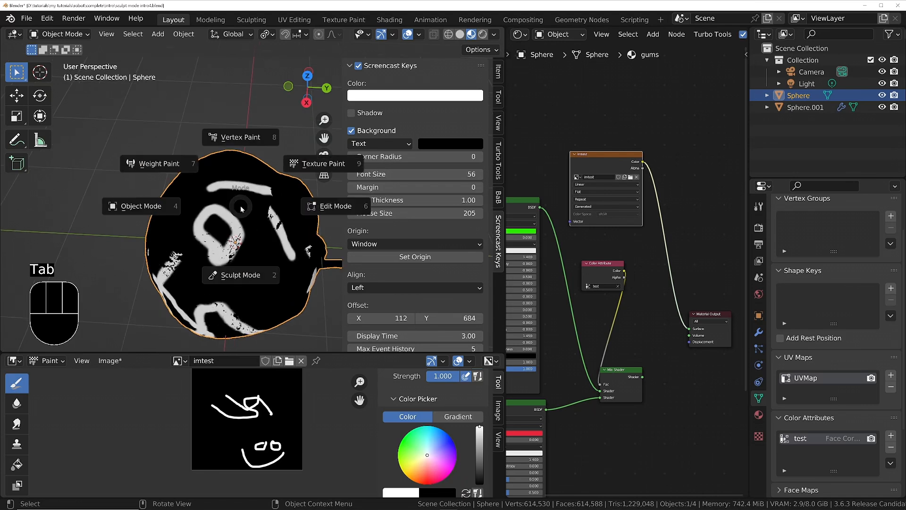
left_click(318, 165)
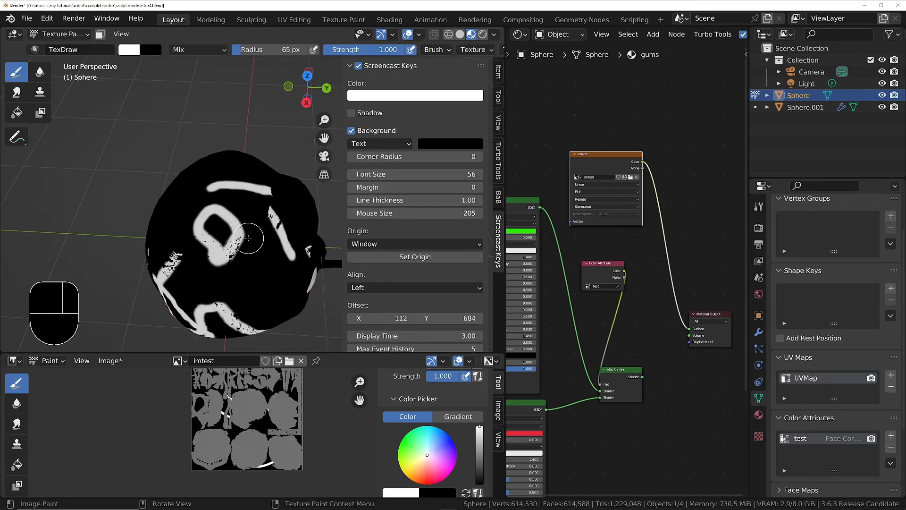
left_click(108, 361)
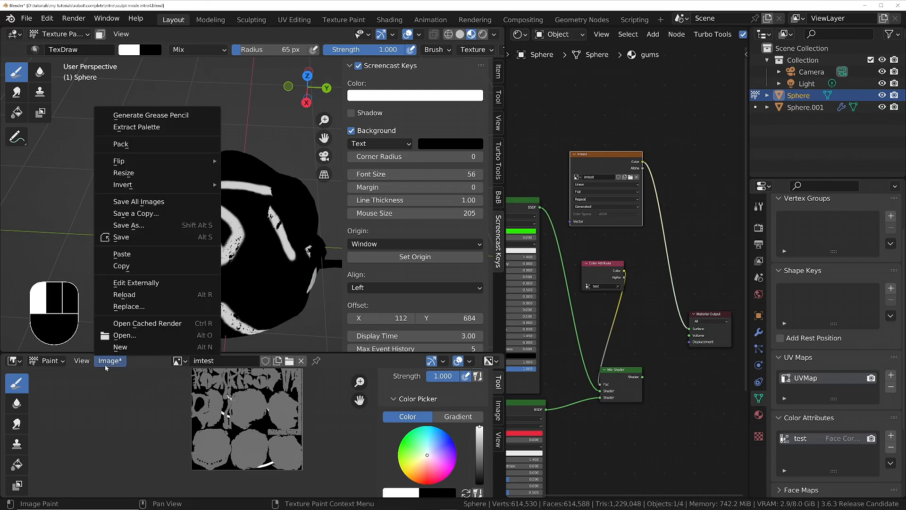
left_click(135, 294)
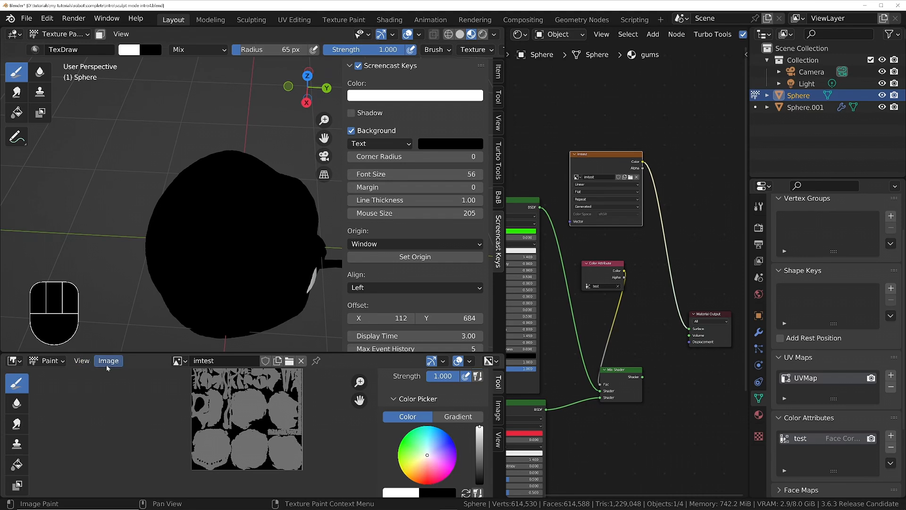
- Set the TexDraw brush radius to 41 px for painting on the head
mouse_move(239, 257)
middle_mouse_down()
mouse_move(217, 233)
mouse_move(220, 191)
mouse_move(219, 202)
middle_mouse_up()
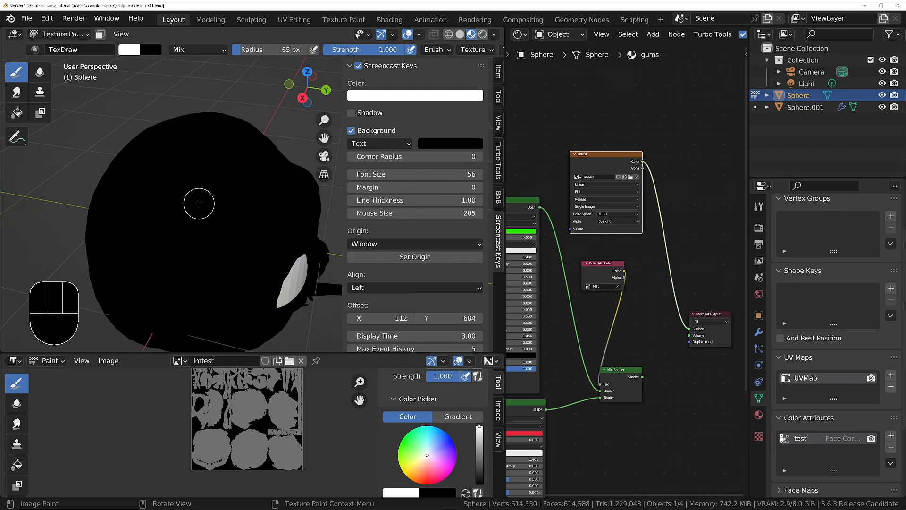
scroll(226, 241, "up", 3)
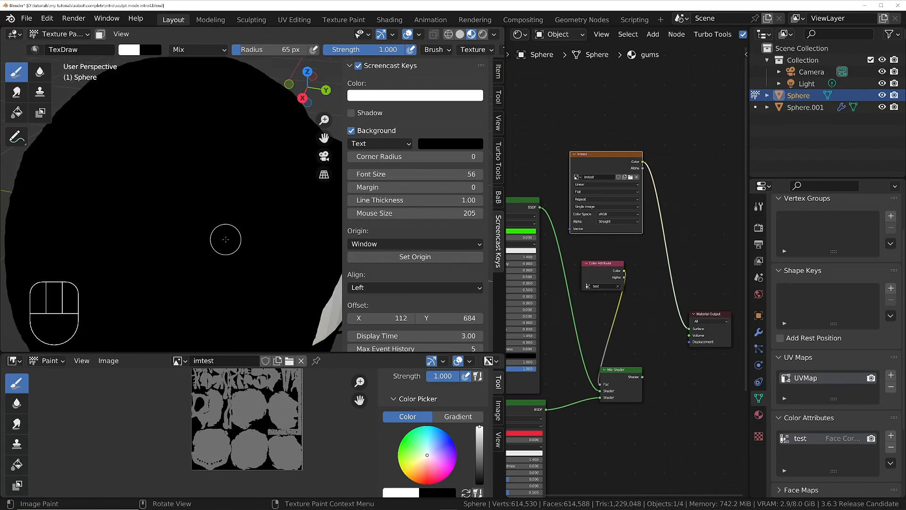
mouse_move(207, 240)
middle_mouse_down()
mouse_move(204, 207)
mouse_move(214, 230)
middle_mouse_up()
middle_click_drag(215, 230, 198, 175, "shift")
mouse_move(197, 176)
middle_mouse_down()
mouse_move(206, 167)
mouse_move(193, 182)
middle_mouse_up()
middle_click_drag(193, 181, 216, 190, "ctrl")
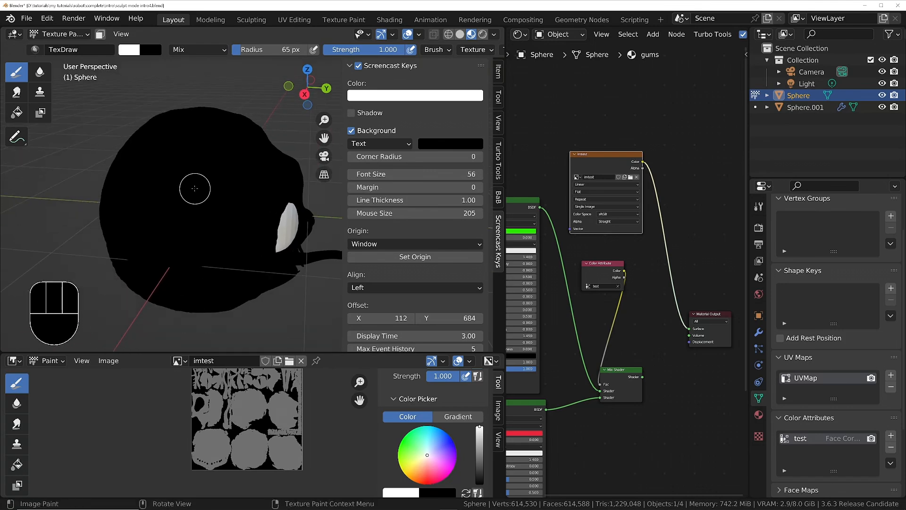
key("f")
left_click(245, 182)
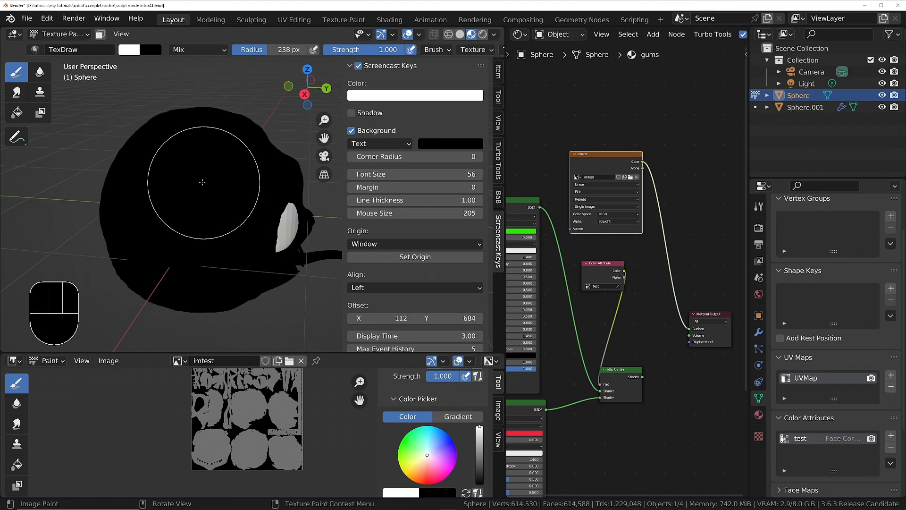
key("f")
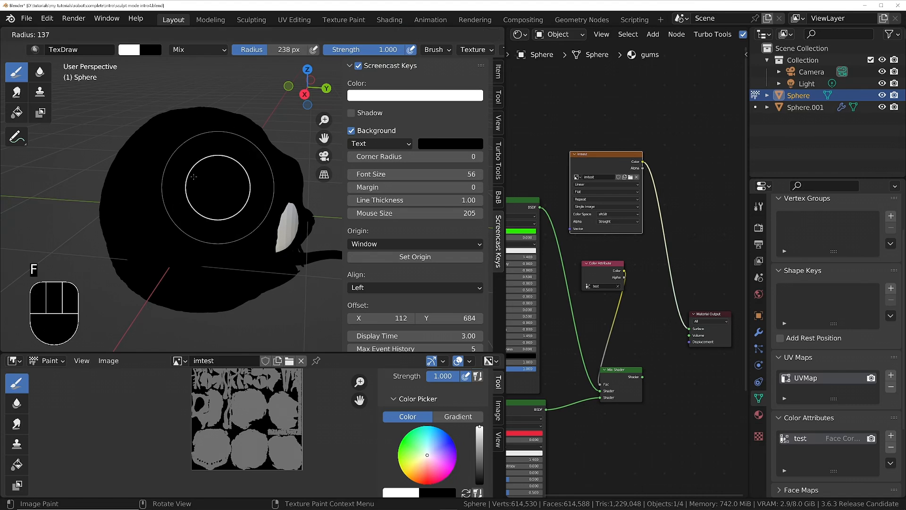
left_click(171, 161)
- Paint a winding white stroke with loops on the side of the head above the eye
scroll(203, 183, "up", 2)
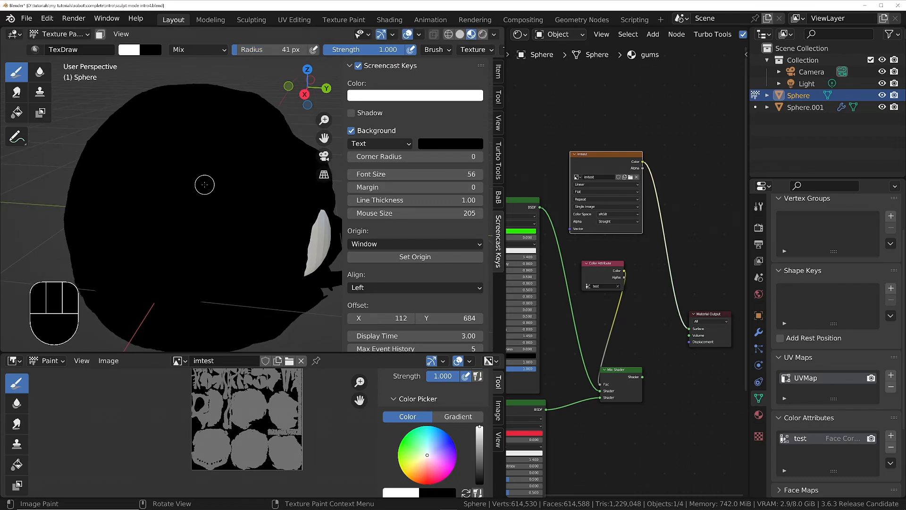
middle_click_drag(204, 184, 211, 165)
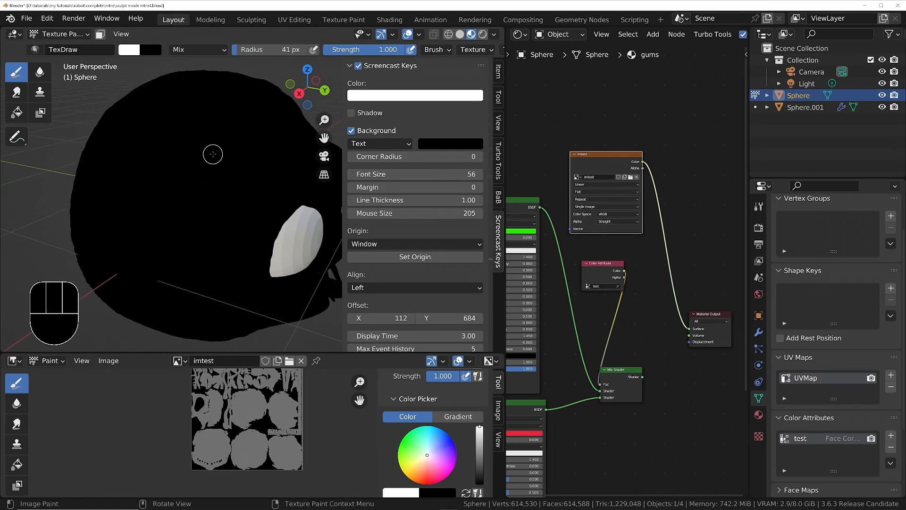
middle_click_drag(202, 203, 192, 183, "ctrl")
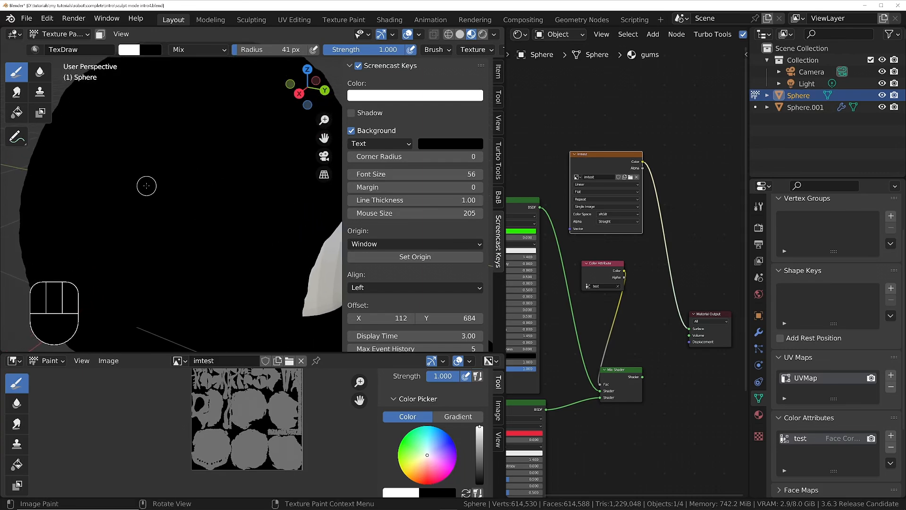
mouse_move(134, 191)
left_mouse_down()
mouse_move(181, 173)
mouse_move(208, 221)
mouse_move(272, 188)
mouse_move(201, 219)
mouse_move(186, 235)
mouse_move(154, 212)
mouse_move(151, 196)
mouse_move(122, 224)
mouse_move(110, 210)
left_mouse_up()
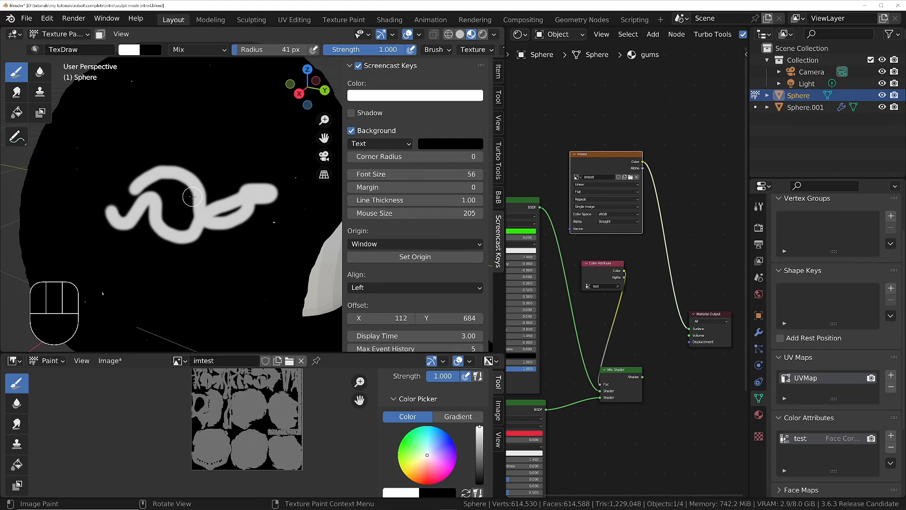
- Examine the painted stroke from several angles and the dense UV mesh overlaying the imtest image
mouse_move(220, 171)
middle_mouse_down("ctrl")
mouse_move(232, 218)
mouse_move(252, 204)
middle_mouse_up("ctrl")
scroll(276, 215, "up", 4)
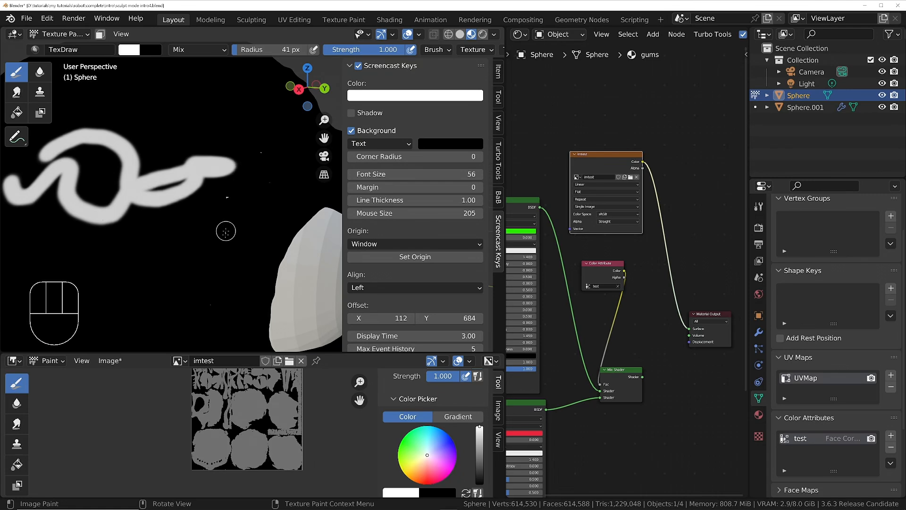
middle_click_drag(180, 168, 187, 188)
middle_click_drag(186, 187, 203, 227, "shift")
middle_click_drag(203, 227, 206, 251, "ctrl")
mouse_move(205, 251)
middle_mouse_down()
mouse_move(204, 231)
mouse_move(186, 223)
middle_mouse_up()
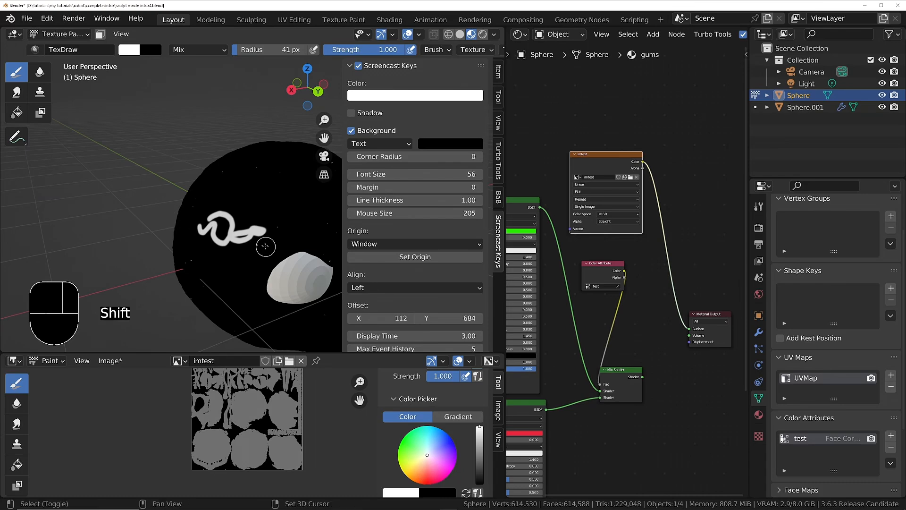
middle_click_drag(265, 247, 190, 200, "shift")
scroll(246, 423, "up", 8)
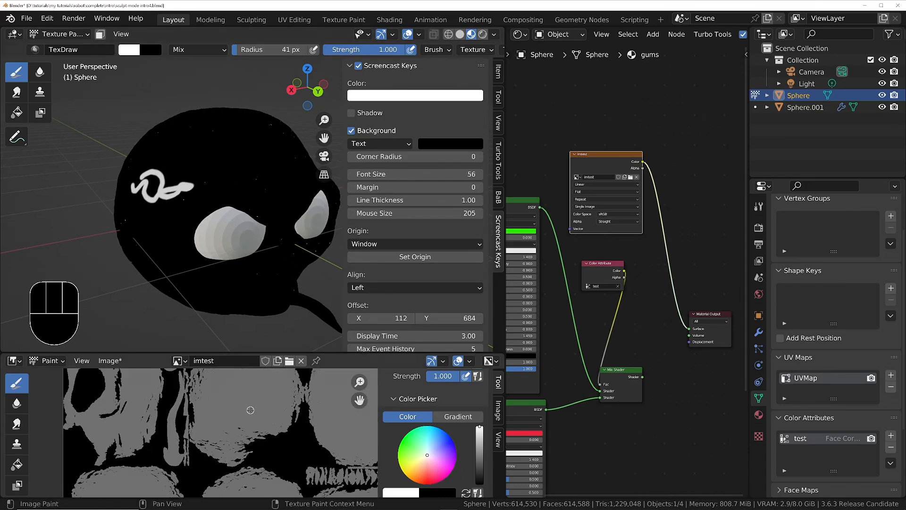
scroll(246, 423, "up", 2)
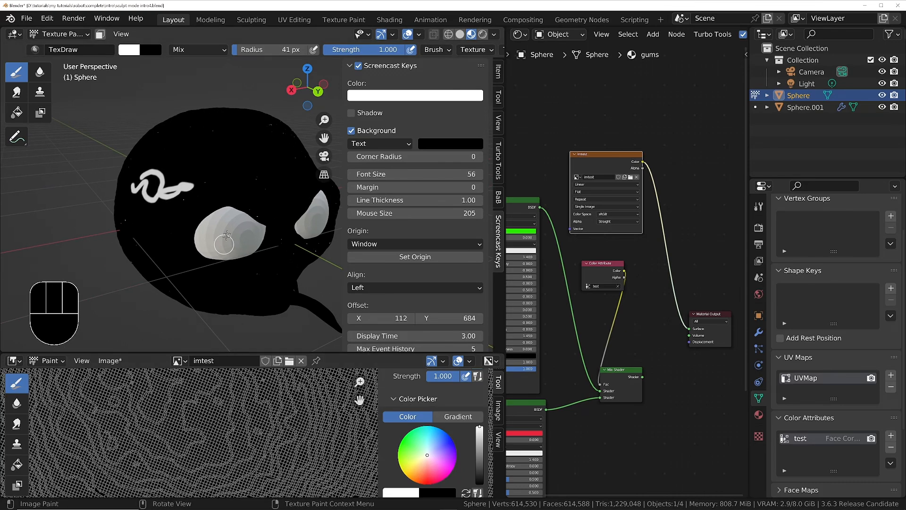
middle_click_drag(211, 160, 215, 229, "ctrl")
middle_click_drag(231, 138, 241, 176, "shift")
middle_click_drag(241, 176, 212, 192)
middle_click_drag(389, 287, 389, 240)
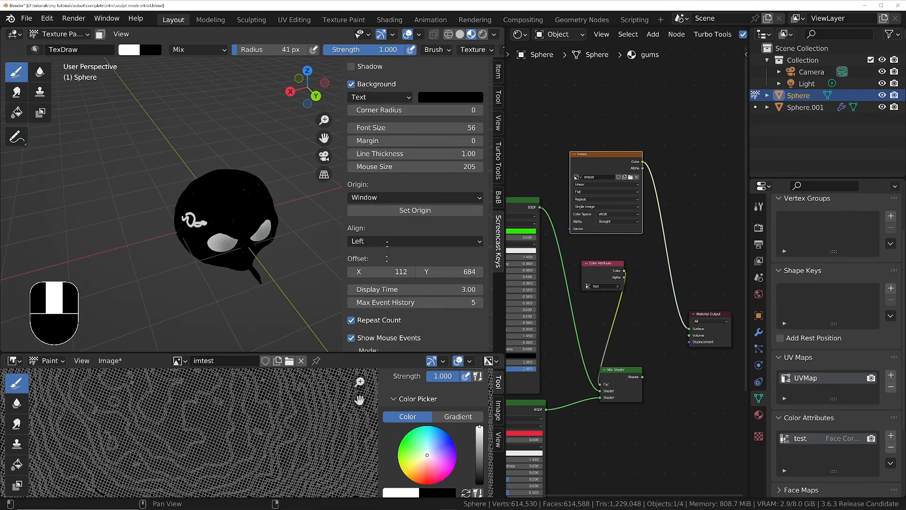
- Connect the Mix Shader to the Material Output's Surface and the imtest texture's Color to the Mix Shader's Fac
left_click_drag(643, 377, 645, 377)
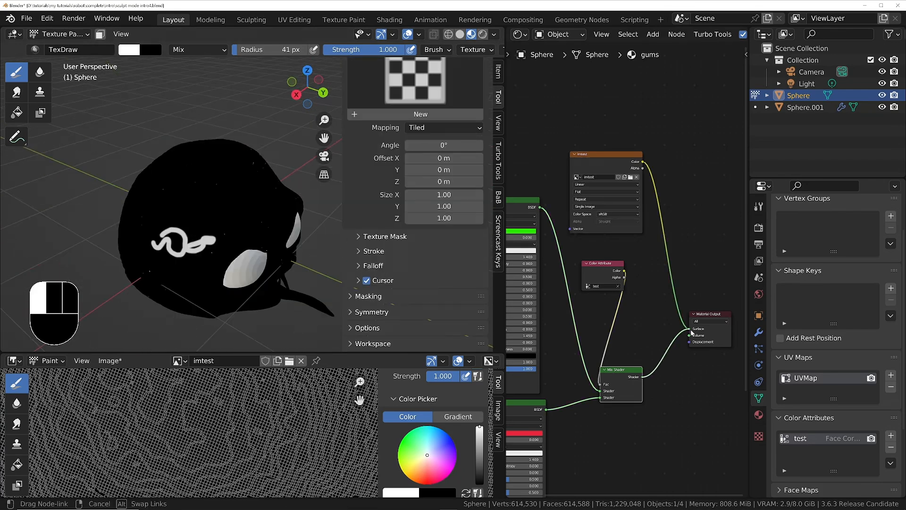
left_click_drag(691, 332, 690, 329)
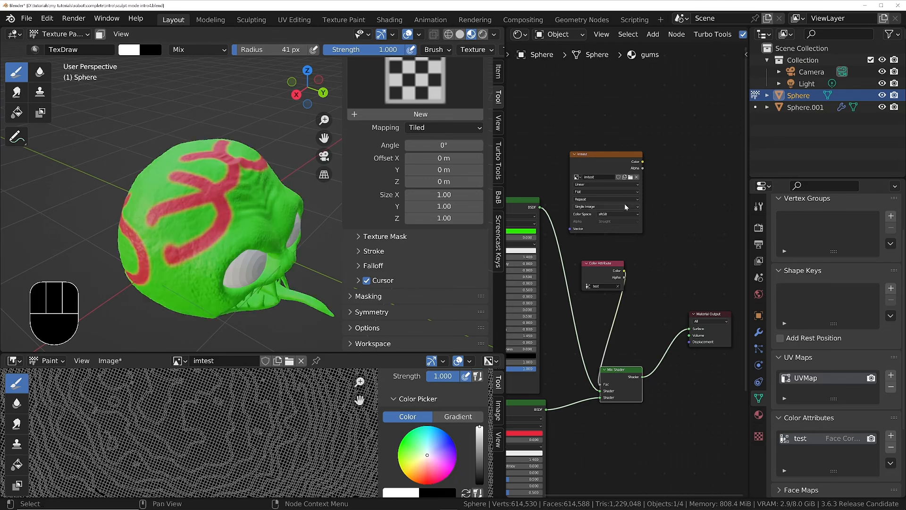
left_click_drag(642, 163, 601, 384)
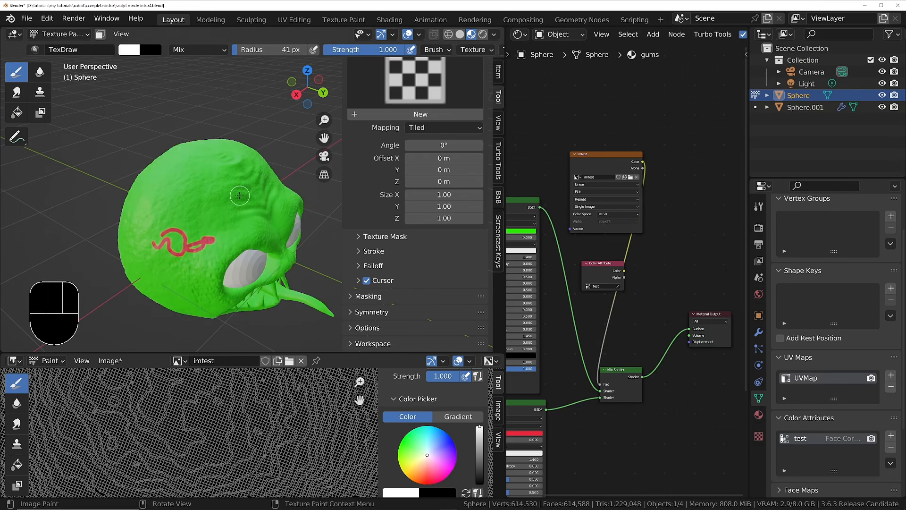
- Paint another winding stroke beside the first one on the side of the head and view the face
middle_click_drag(244, 220, 232, 208, "ctrl")
middle_click_drag(155, 227, 148, 201, "ctrl")
mouse_move(135, 187)
left_mouse_down()
mouse_move(125, 195)
mouse_move(86, 176)
mouse_move(87, 164)
mouse_move(60, 203)
left_mouse_up()
middle_click_drag(61, 203, 189, 283, "ctrl")
middle_click_drag(232, 202, 190, 238, "shift")
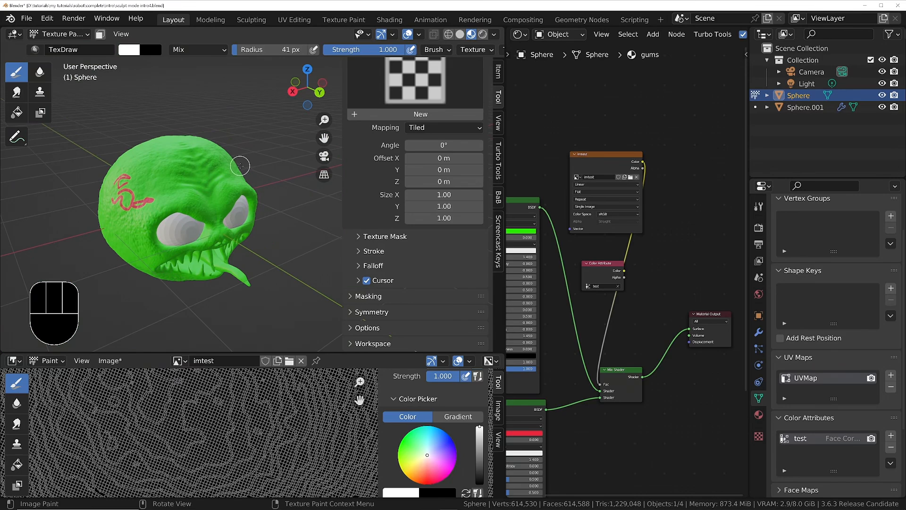
- Return the head to Object Mode and examine its eyes, teeth and tongue up close
scroll(597, 293, "down", 4)
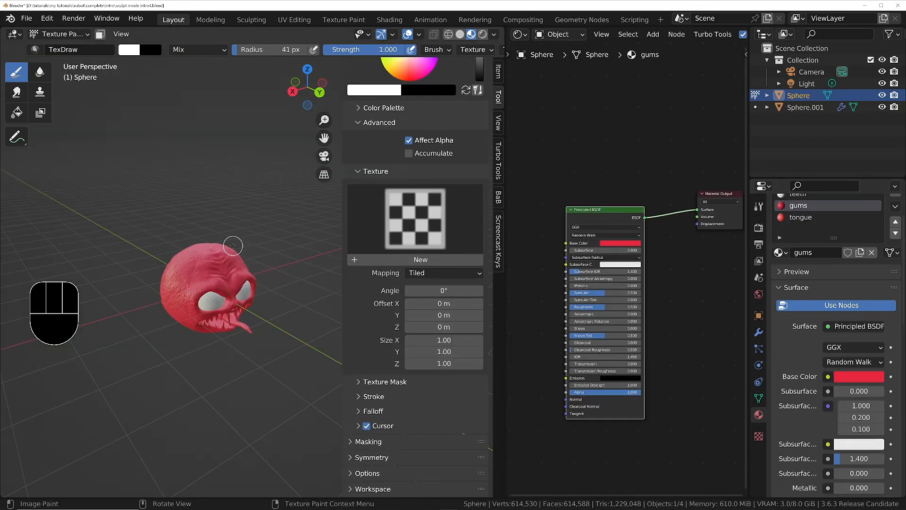
key("Tab")
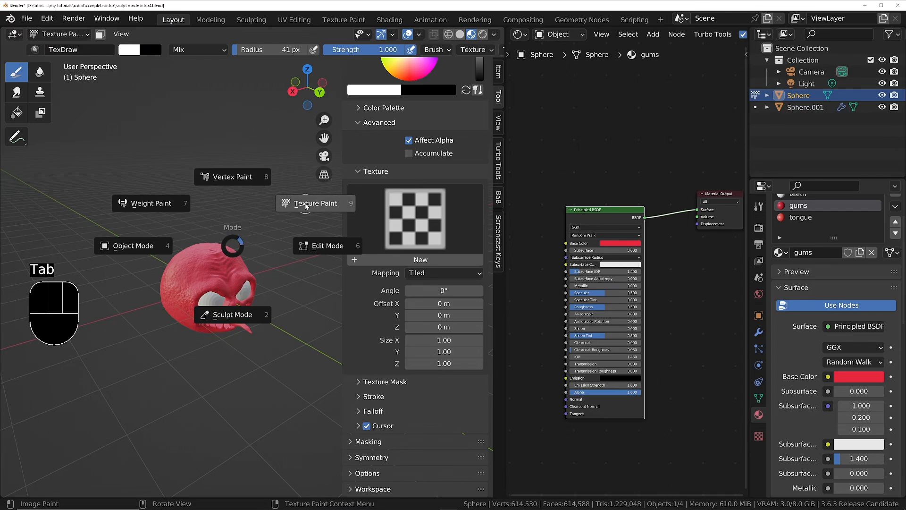
left_click(130, 245)
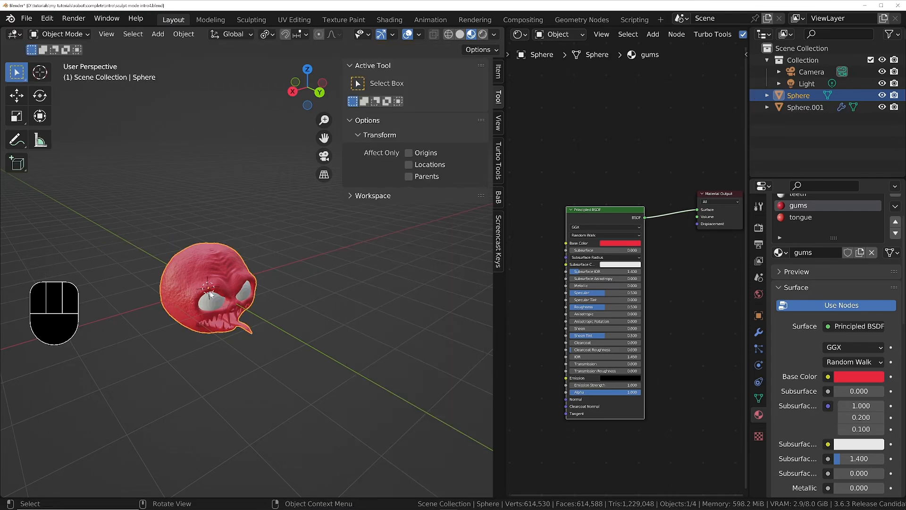
middle_click_drag(219, 294, 219, 204, "ctrl")
middle_click_drag(172, 280, 233, 250, "shift")
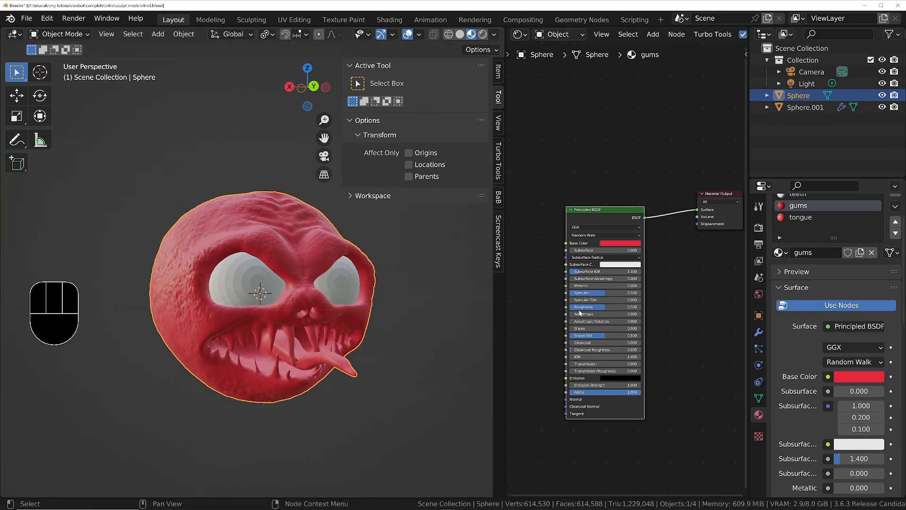
middle_click_drag(238, 272, 263, 294)
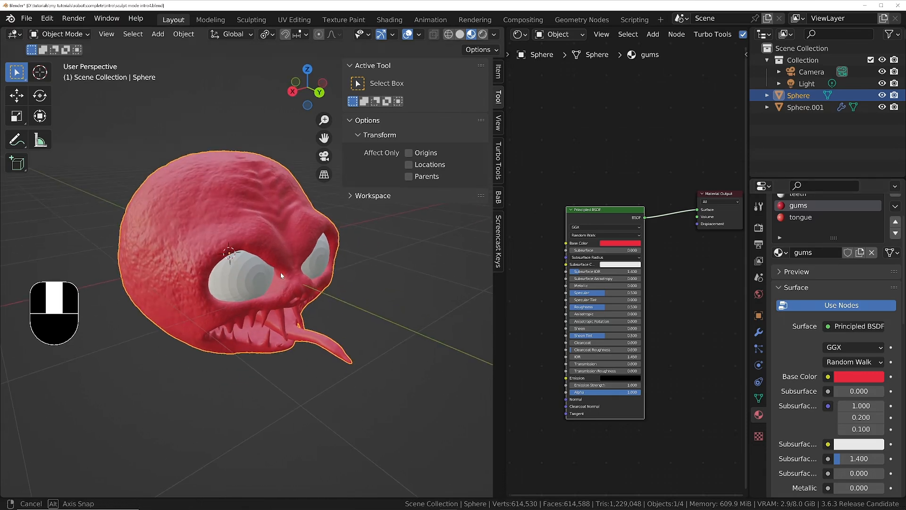
middle_click_drag(273, 338, 277, 255, "ctrl")
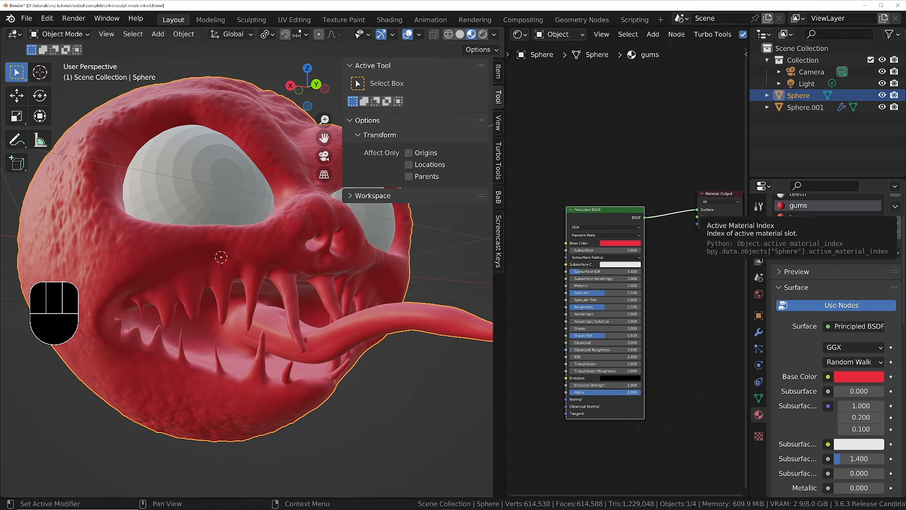
middle_click_drag(311, 243, 325, 237)
- Enter Sculpt Mode on the head, hide the sidebar and activate the Draw Face Sets brush
key("Tab")
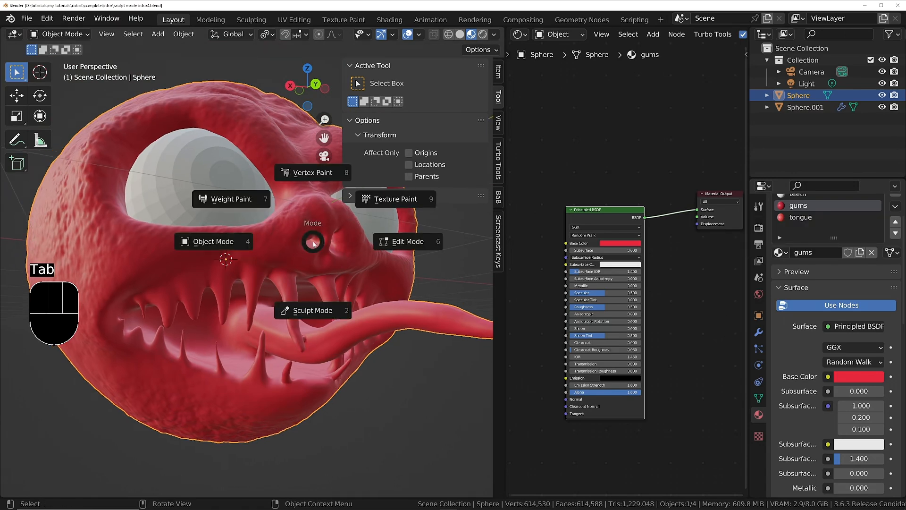
left_click(325, 314)
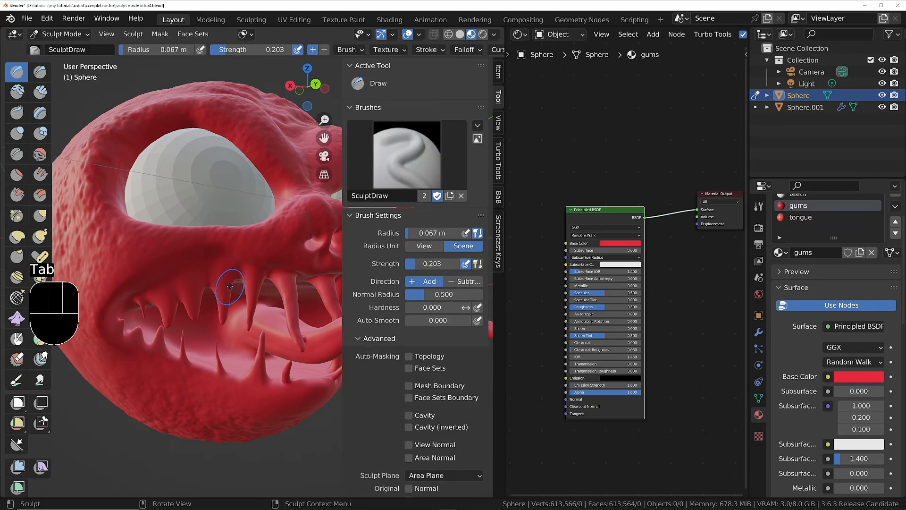
middle_click_drag(230, 286, 226, 271)
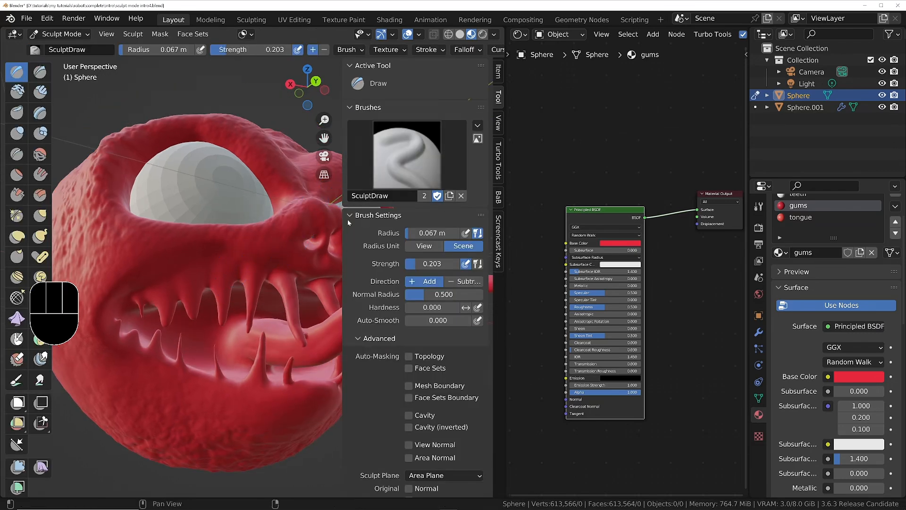
key("n")
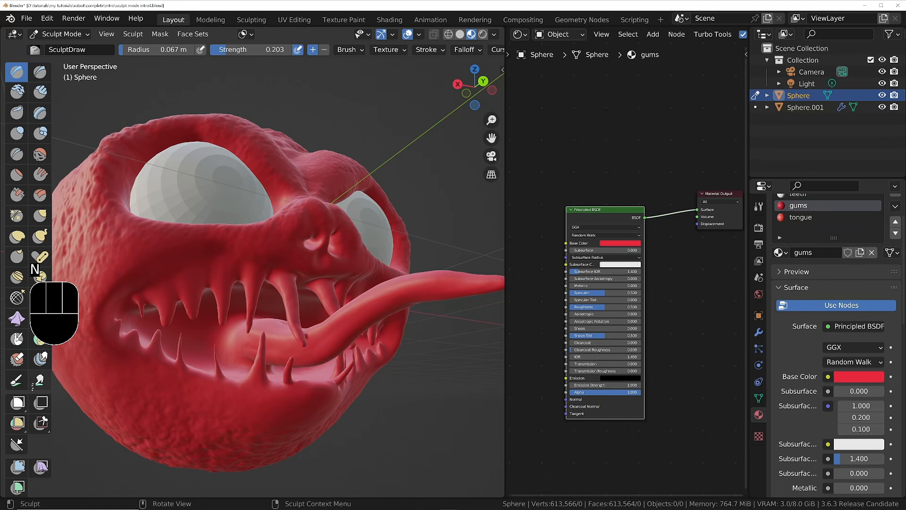
scroll(38, 210, "down", 5)
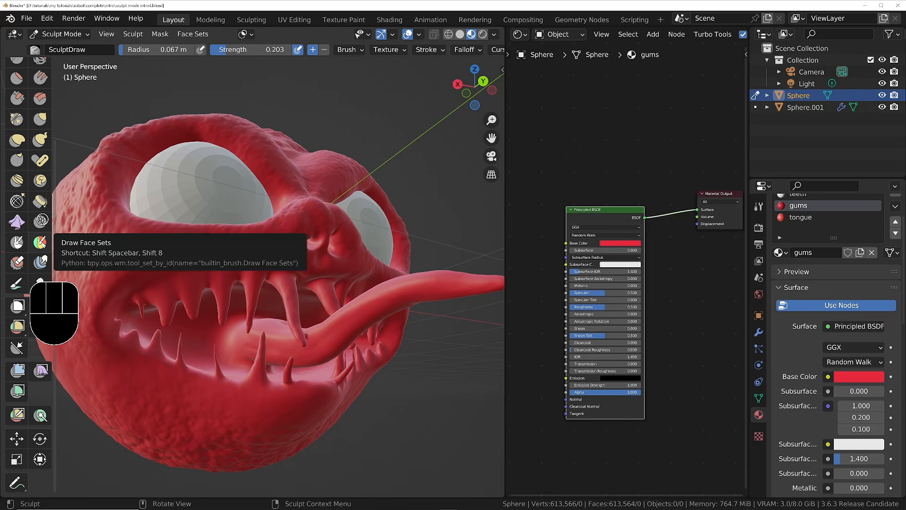
left_click(40, 242)
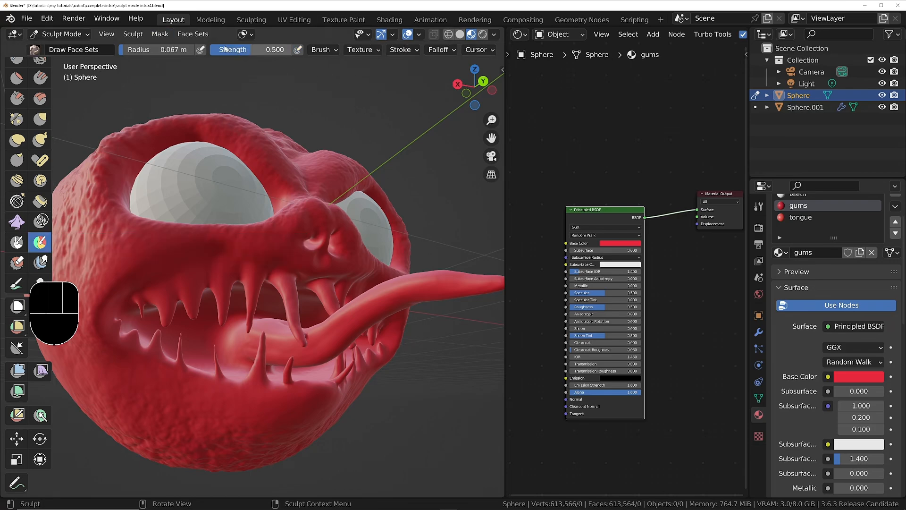
- Try to expand a face set by topology from the tongue's tip and examine where the long tooth meets the tongue
left_click(193, 34)
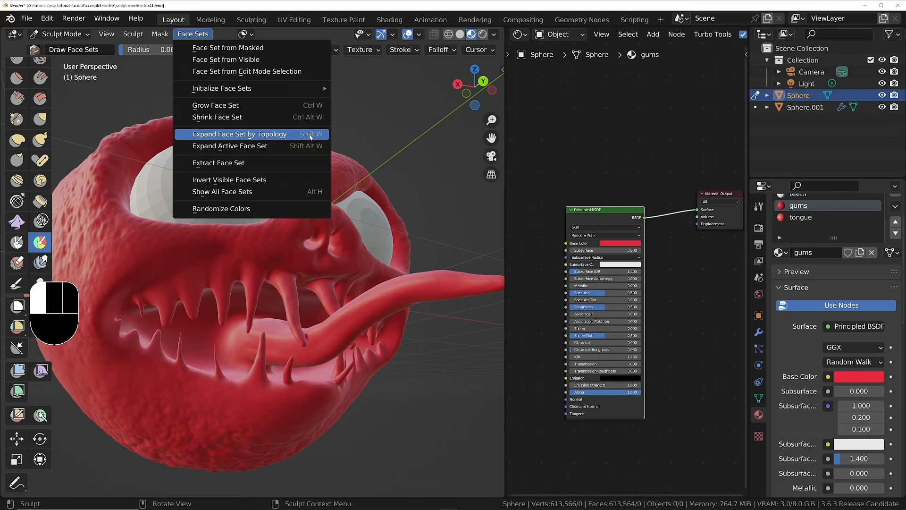
mouse_move(254, 253)
middle_mouse_down()
mouse_move(247, 298)
mouse_move(340, 295)
mouse_move(342, 342)
middle_mouse_up()
mouse_move(343, 342)
middle_mouse_down("shift")
mouse_move(297, 296)
mouse_move(269, 284)
middle_mouse_up("shift")
middle_click_drag(270, 284, 262, 284)
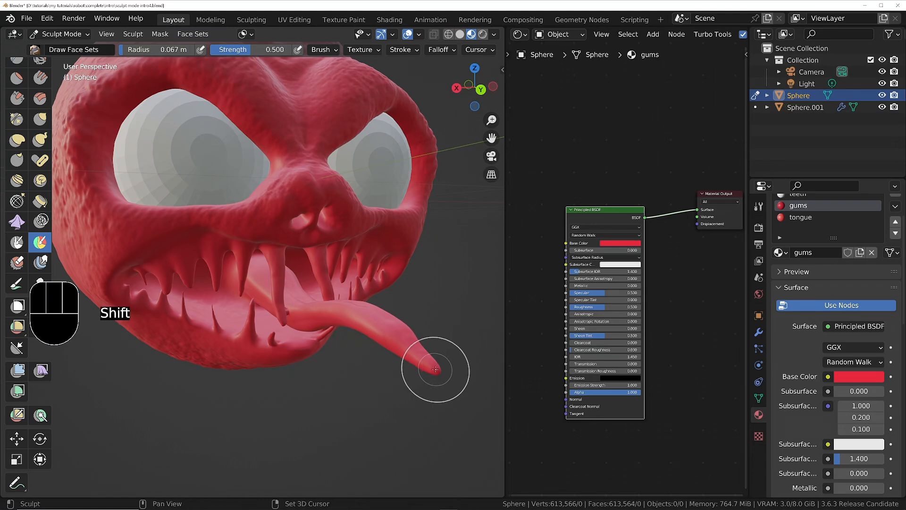
key("shift+w")
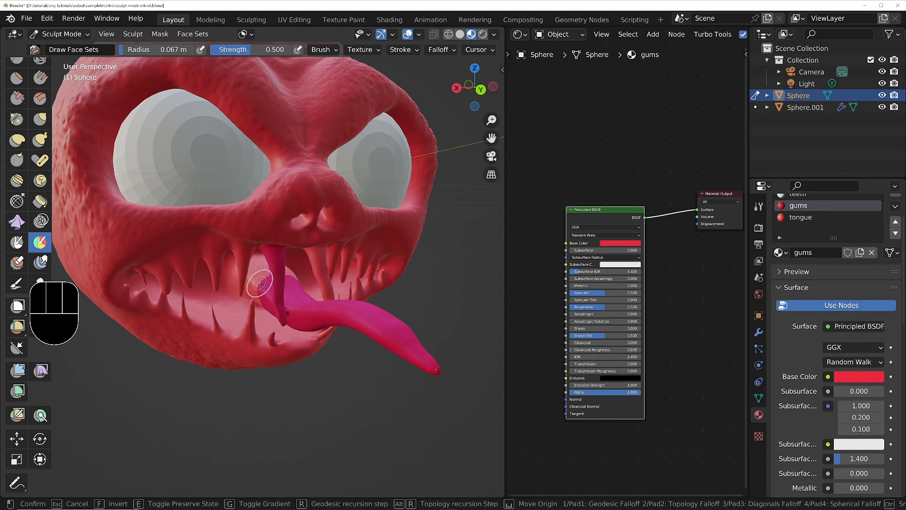
key("Escape")
mouse_move(298, 300)
middle_mouse_down()
mouse_move(268, 283)
mouse_move(288, 309)
mouse_move(293, 222)
mouse_move(251, 206)
mouse_move(290, 316)
mouse_move(308, 222)
mouse_move(242, 305)
mouse_move(221, 293)
middle_mouse_up()
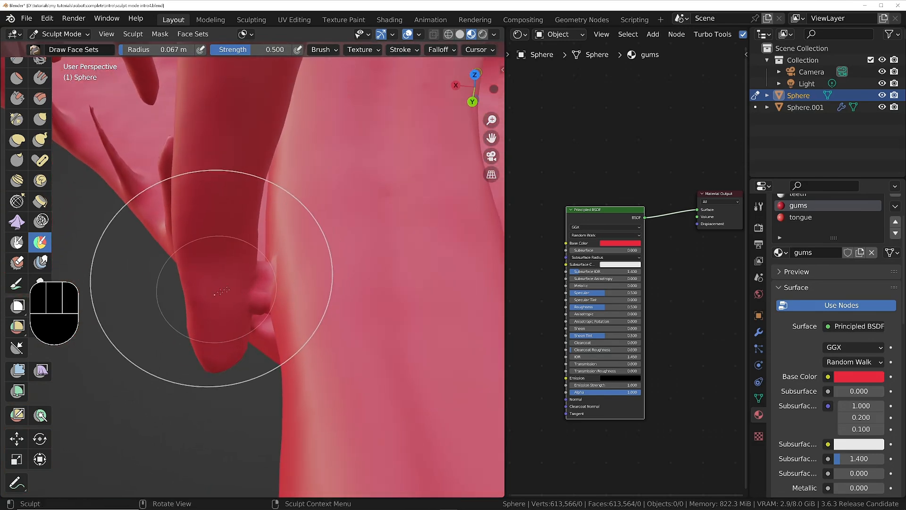
- Switch the sculpted head to Edit Mode with the small bridge between the long tooth and the tongue in sight
key("ctrl+Tab")
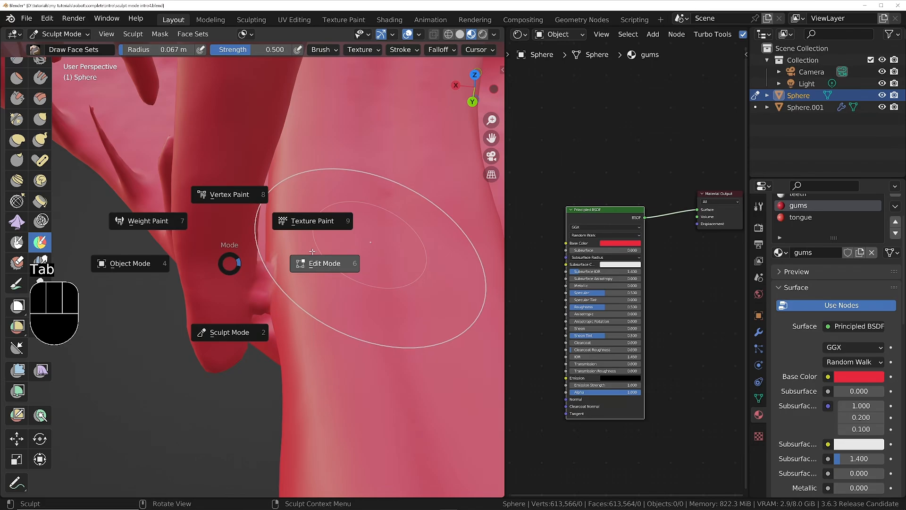
left_click(312, 251)
middle_click_drag(312, 257, 284, 136, "ctrl")
middle_click_drag(285, 262, 250, 266, "ctrl")
middle_click_drag(298, 247, 295, 266)
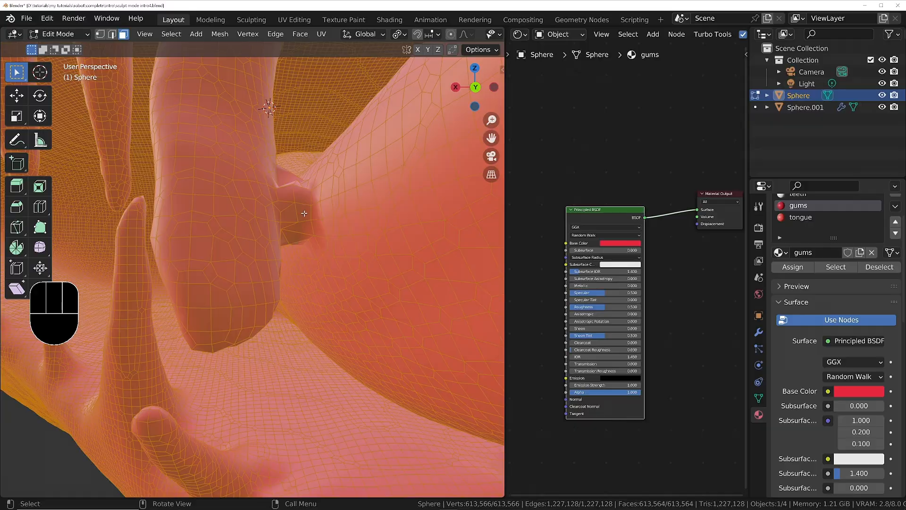
- Select the loops and vertices of the small bridge connecting the long tooth to the tongue and delete those vertices
key("2")
left_click(295, 215, "alt")
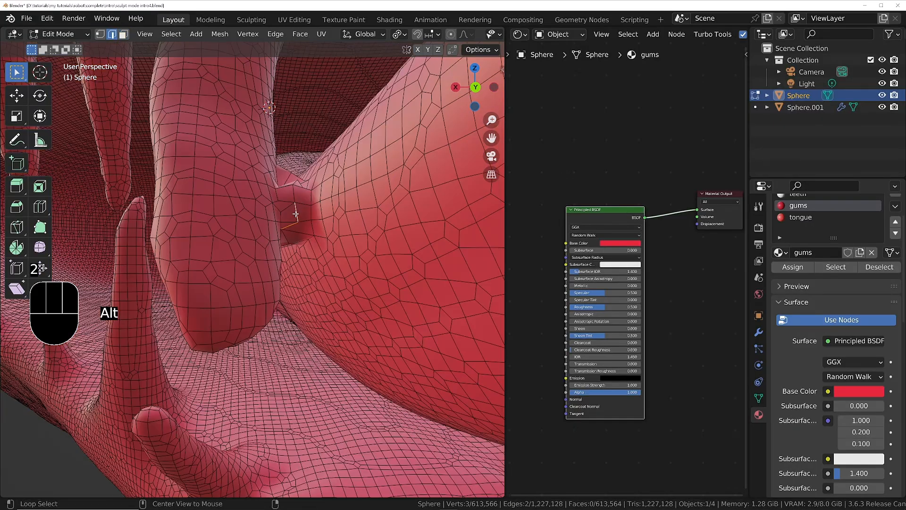
middle_click_drag(295, 192, 304, 229)
key("1")
scroll(284, 211, "up", 4)
left_click(292, 188, "shift")
left_click(296, 175, "shift")
middle_click_drag(295, 175, 268, 198)
left_click(218, 125, "ctrl")
left_click(277, 259, "shift")
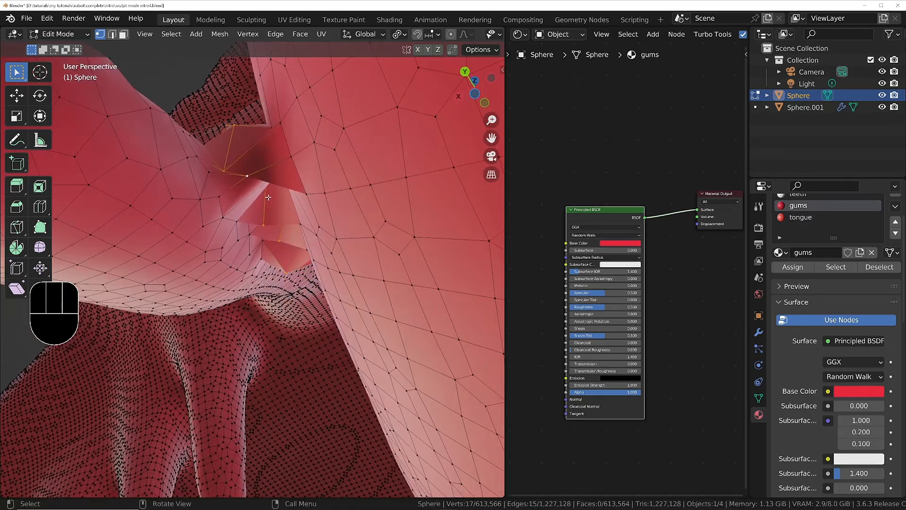
key("x")
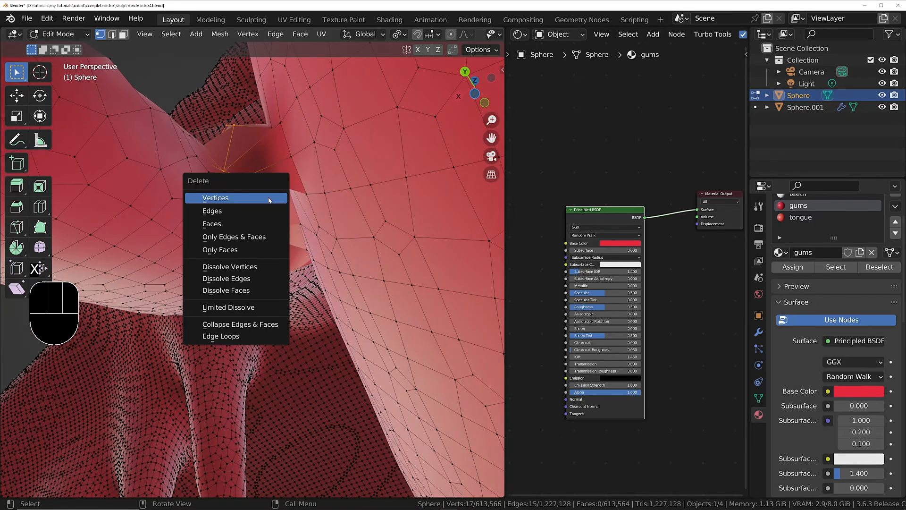
left_click(268, 198)
- Delete the leftover stray vertex beside the gap between the tooth and the tongue
middle_click_drag(268, 197, 183, 221)
scroll(182, 189, "up", 3)
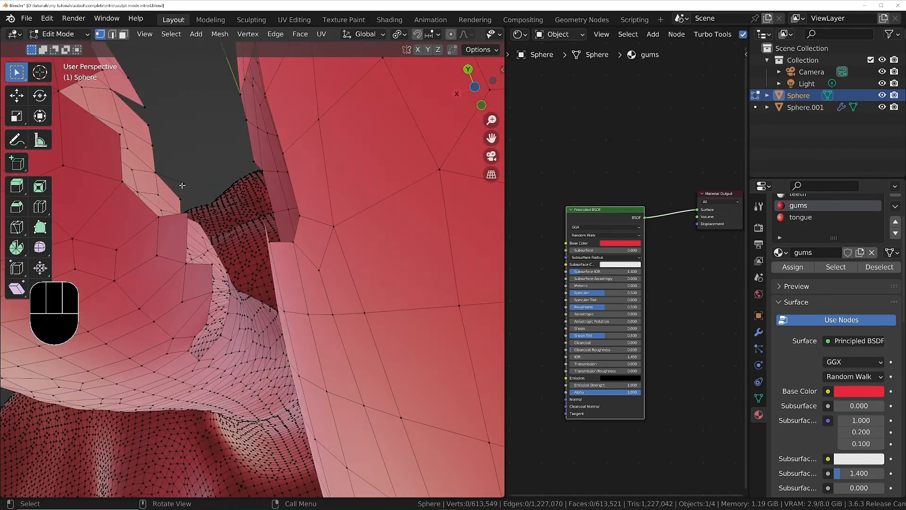
key("x")
left_click(183, 186)
- Select the open boundary edges of the hole on the tongue's side and fill it with a face
middle_click_drag(175, 225, 288, 341)
scroll(262, 218, "up", 2)
key("ctrl+z")
key("ctrl+z")
key("ctrl+z")
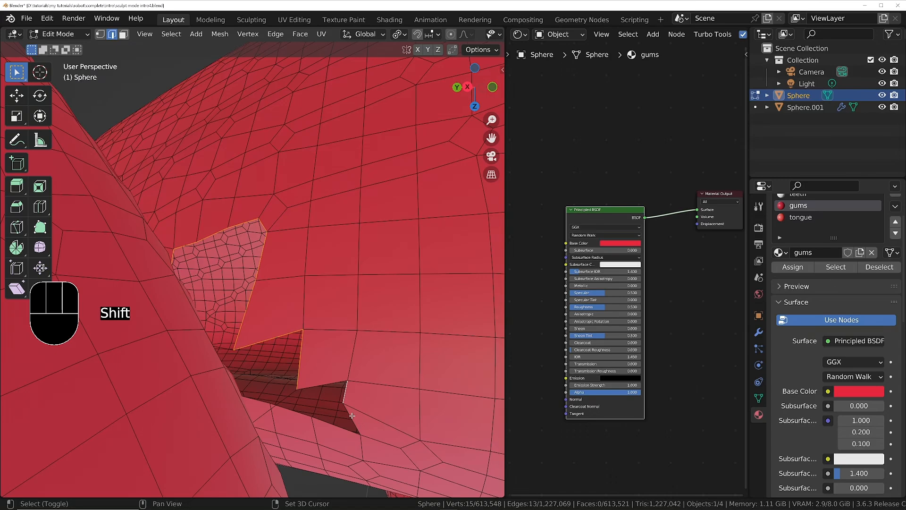
left_click(331, 421, "alt+shift")
middle_click_drag(303, 317, 324, 188)
key("ctrl+z")
key("f")
scroll(324, 188, "down", 3)
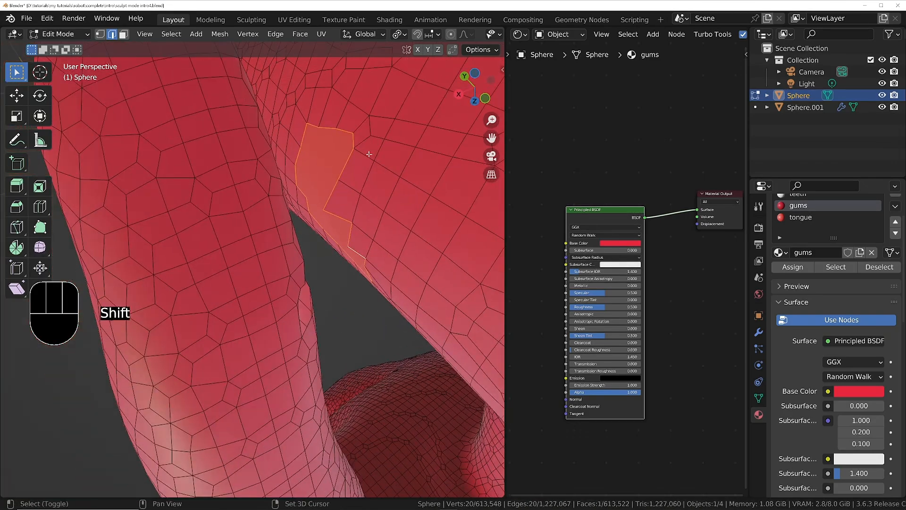
- Select all boundary edges of the remaining hole on the tooth's side and fill it with a face
middle_click_drag(370, 154, 338, 324)
left_click(210, 181, "alt")
key("ctrl+z")
left_click(336, 325, "alt+shift")
left_click(335, 203, "alt+shift")
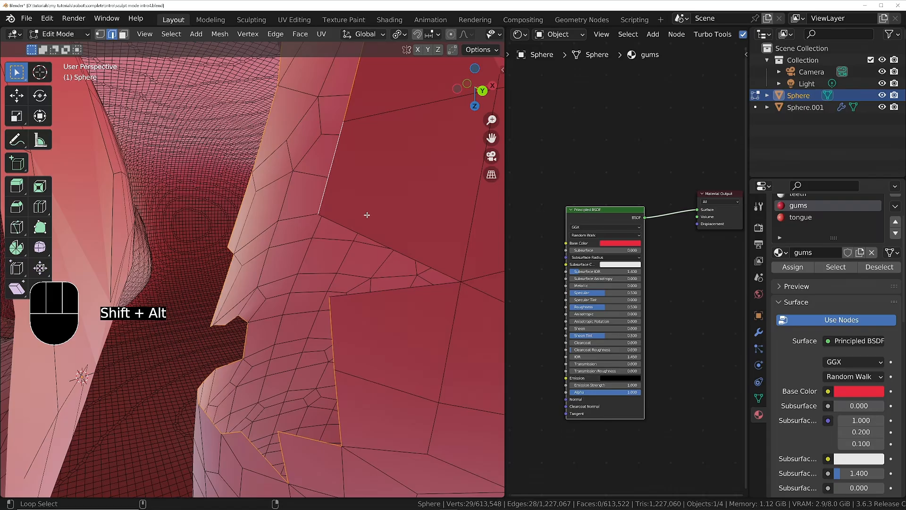
key("f")
- Return the whole head to Sculpt Mode
middle_click_drag(366, 214, 303, 289)
scroll(368, 283, "down", 8)
scroll(340, 283, "down", 4)
key("Tab")
key("Tab")
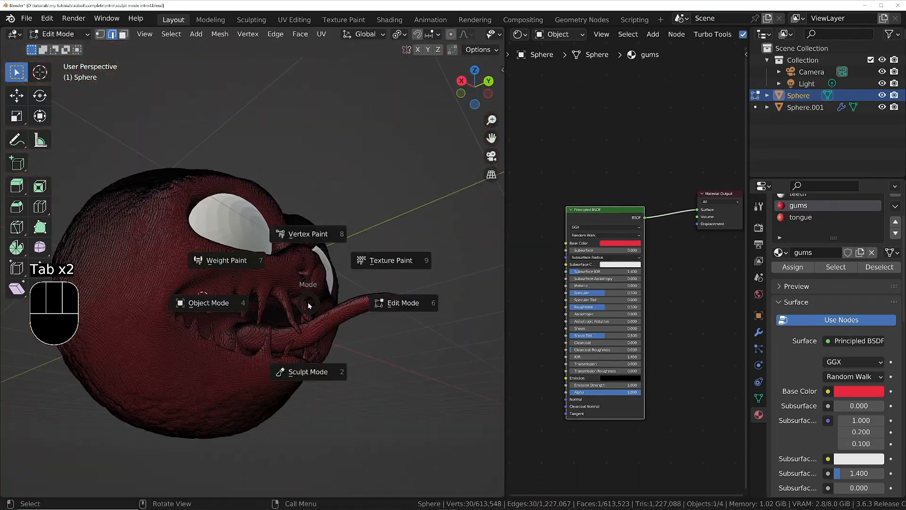
left_click(319, 375)
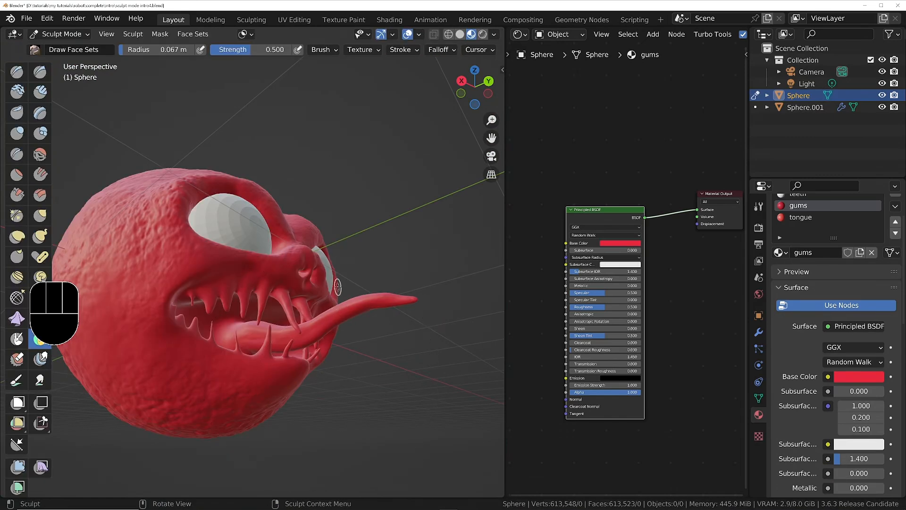
- Try a voxel remesh of the head and examine the gap between the long tooth and the tongue
middle_click_drag(338, 287, 321, 363)
middle_click_drag(240, 400, 190, 243, "shift")
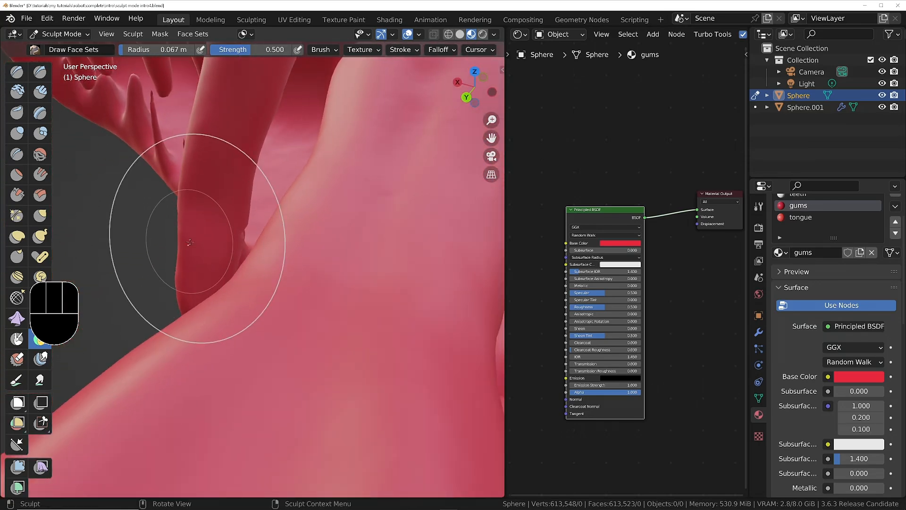
middle_click_drag(243, 215, 314, 246, "ctrl")
middle_click_drag(315, 246, 278, 336, "ctrl")
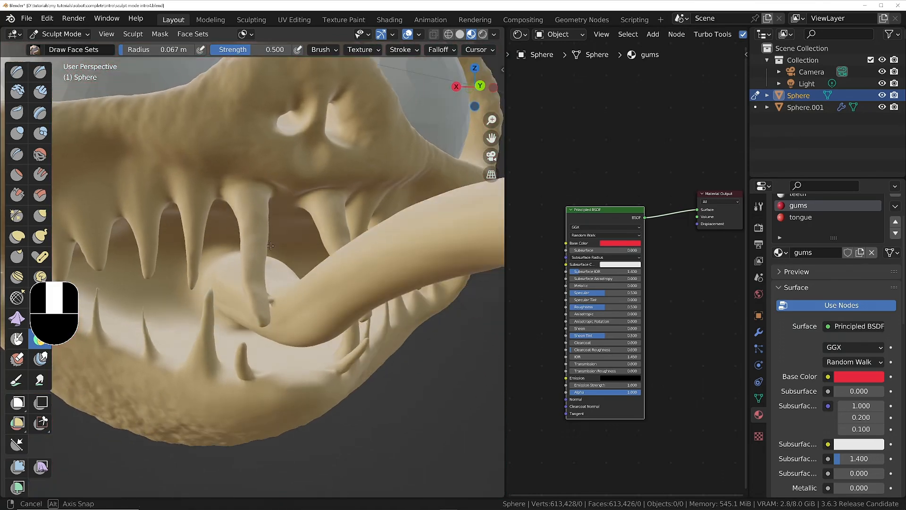
middle_click_drag(302, 264, 372, 257)
middle_click_drag(373, 257, 245, 232)
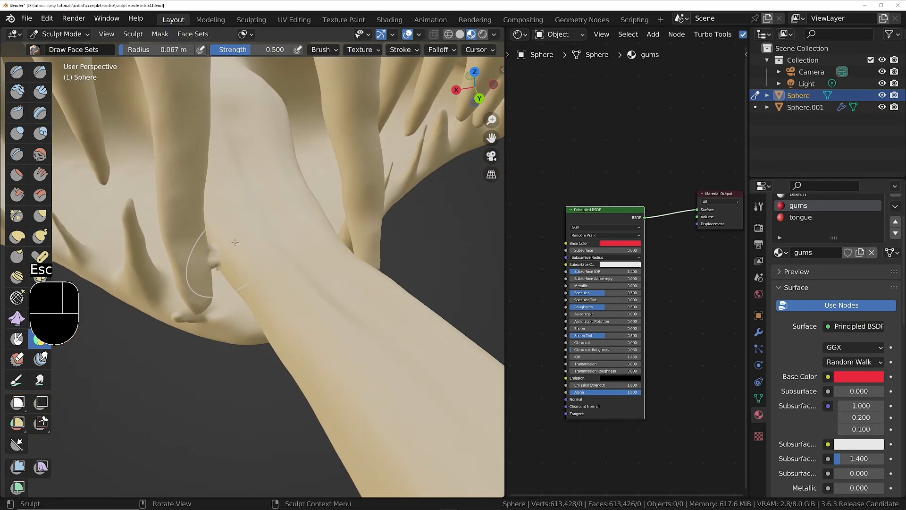
mouse_move(233, 221)
middle_mouse_down()
mouse_move(168, 239)
mouse_move(228, 203)
mouse_move(230, 212)
middle_mouse_up()
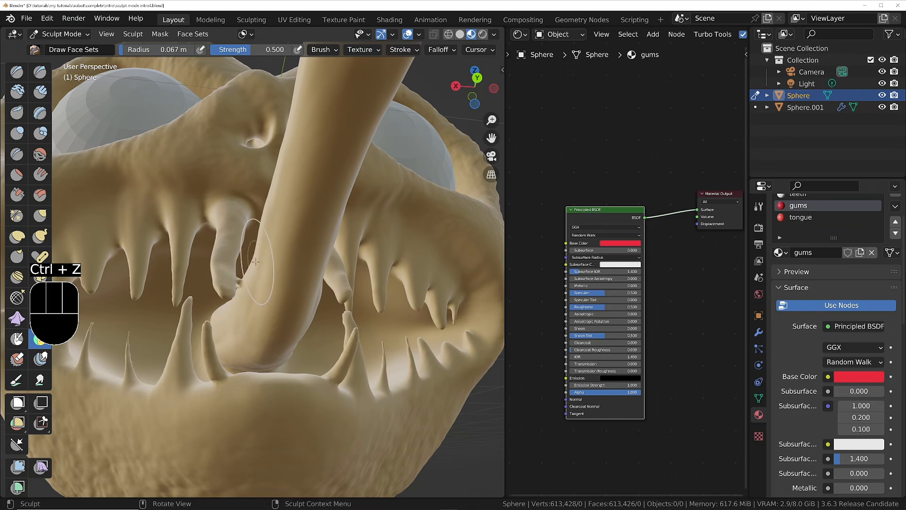
- Revert to the Sculpt Mode entry in the undo history, undoing the voxel remesh
key("ctrl+alt+z")
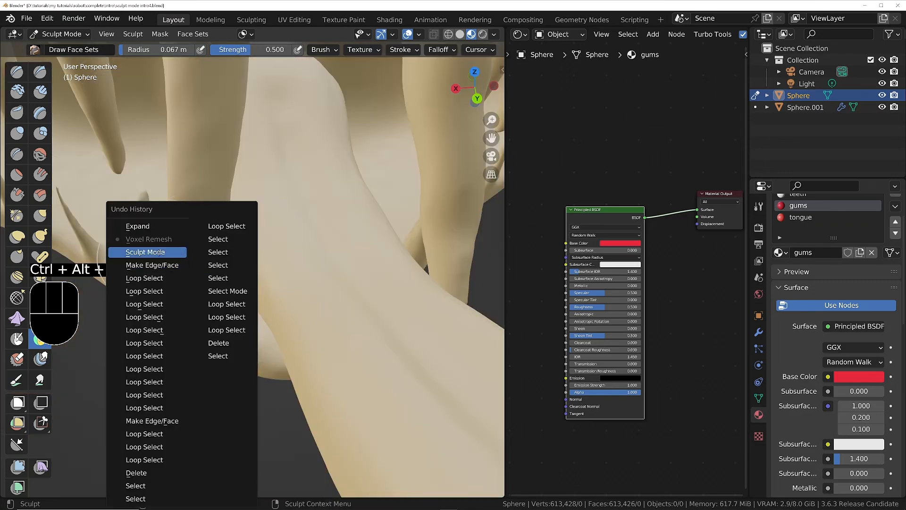
left_click(164, 259)
middle_click_drag(228, 265, 216, 273)
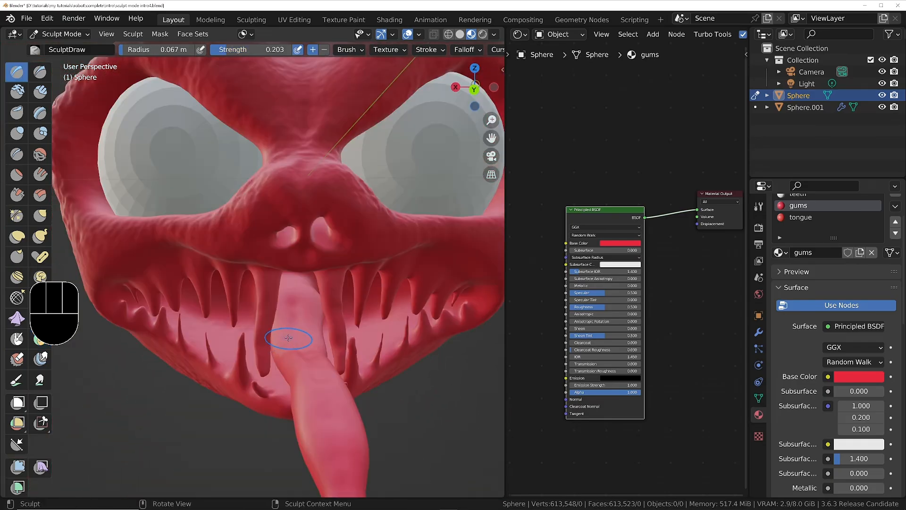
- Set the voxel size to 0.00365 and voxel-remesh the head
key("r")
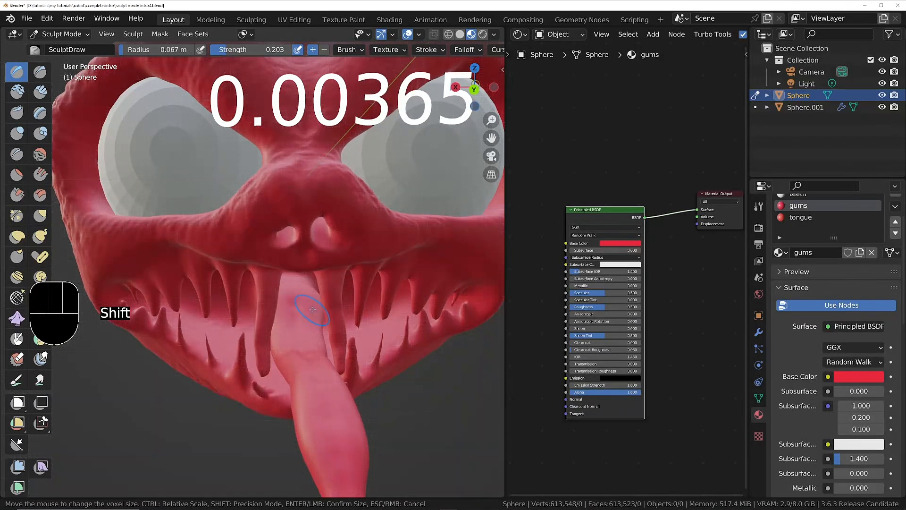
left_click(312, 309)
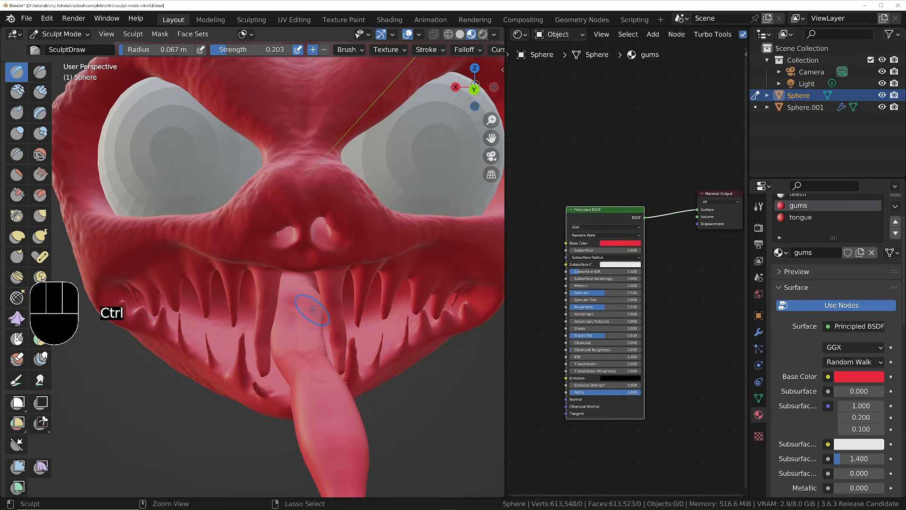
key("ctrl+r")
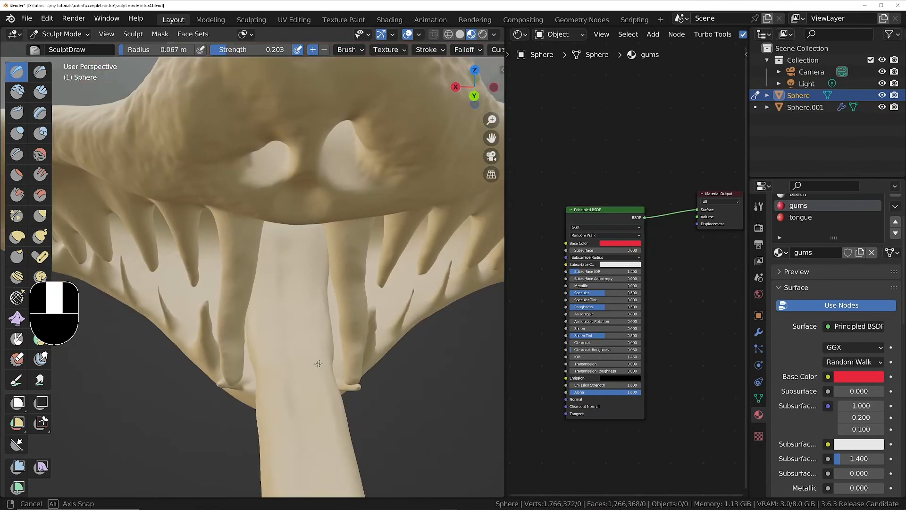
- Examine the remeshed teeth and tongue from several angles for any remaining connections between them
middle_click_drag(318, 364, 277, 341)
middle_click_drag(277, 342, 277, 303, "ctrl")
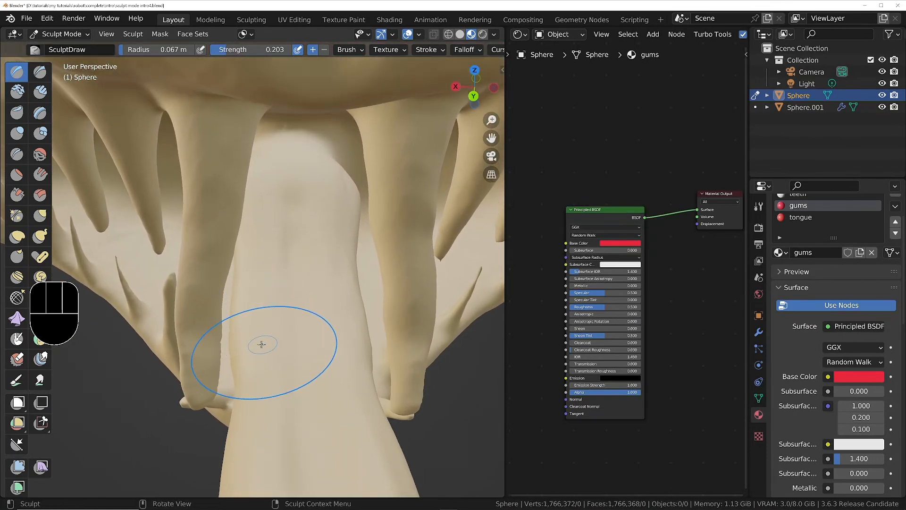
mouse_move(262, 345)
middle_mouse_down()
mouse_move(233, 346)
mouse_move(307, 188)
middle_mouse_up()
middle_click_drag(307, 188, 312, 267, "ctrl")
mouse_move(312, 267)
middle_mouse_down("ctrl")
mouse_move(312, 241)
mouse_move(342, 352)
middle_mouse_up("ctrl")
middle_click_drag(380, 383, 323, 316)
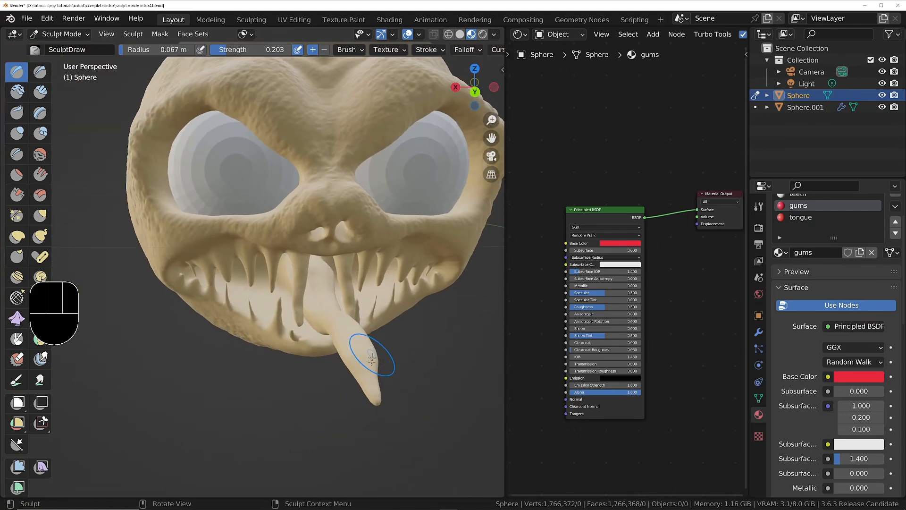
middle_click_drag(371, 386, 383, 390)
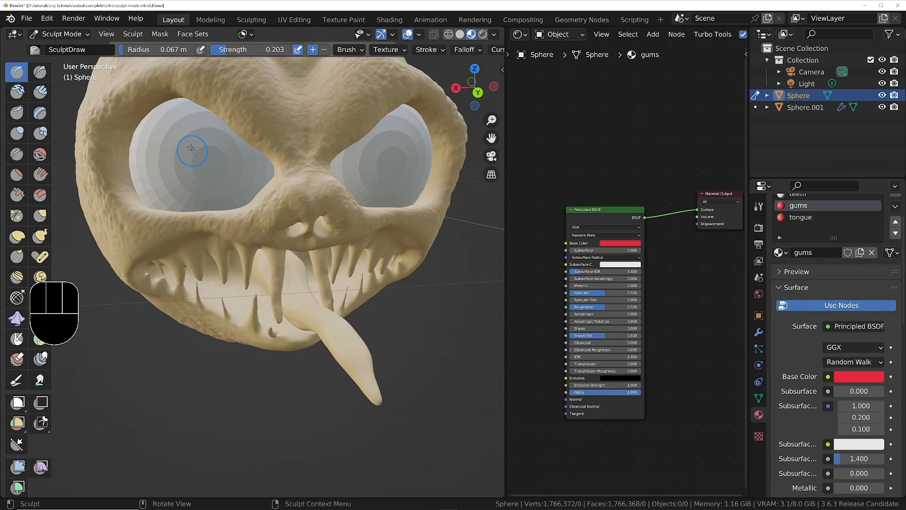
- Expand a face set by topology from the tongue's tip back over the tongue inside the mouth
left_click(208, 33)
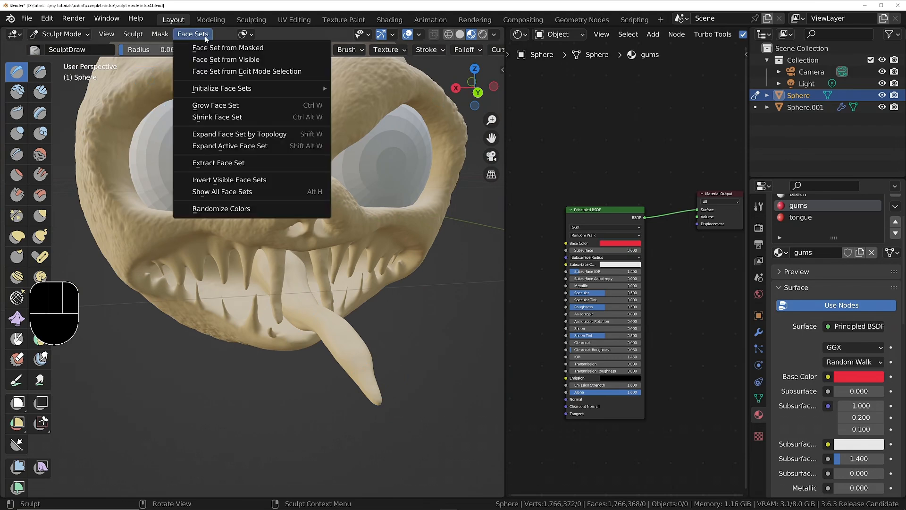
left_click(283, 135)
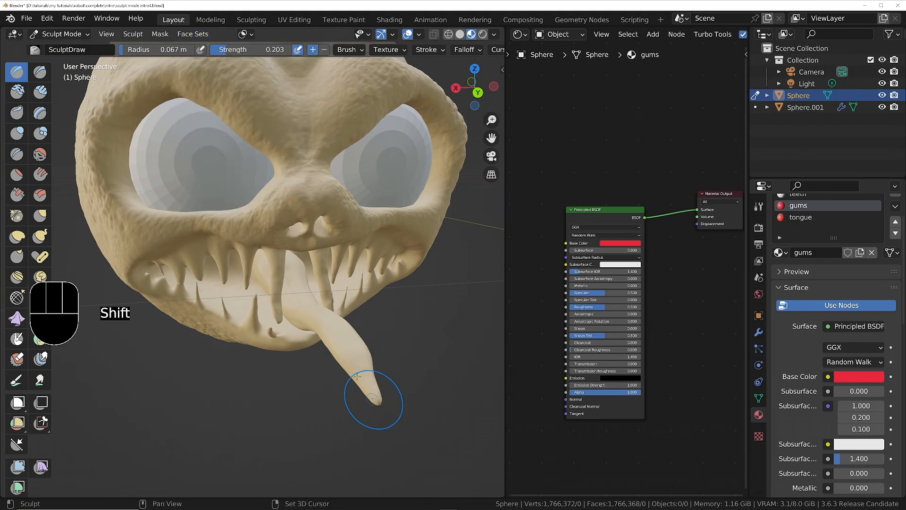
key("shift+w")
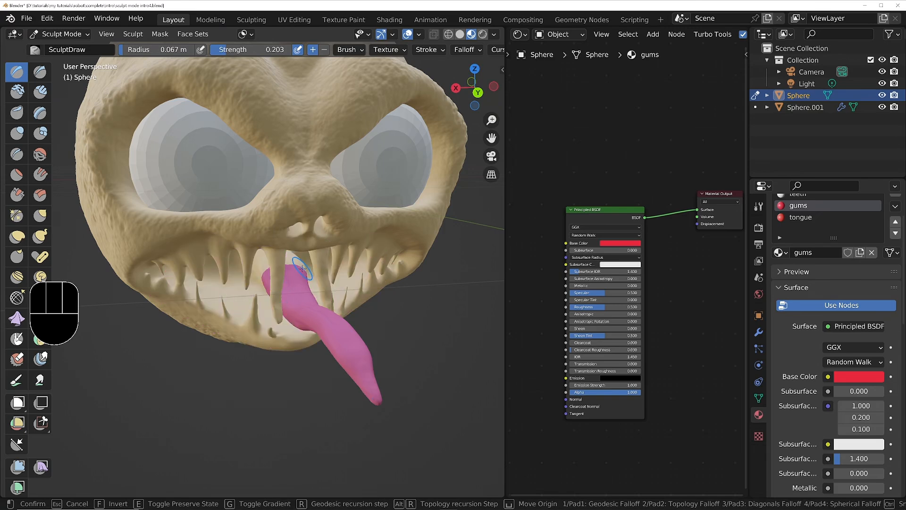
left_click(292, 260)
middle_click_drag(292, 260, 354, 234)
scroll(295, 259, "up", 3)
middle_click_drag(295, 259, 226, 221, "shift")
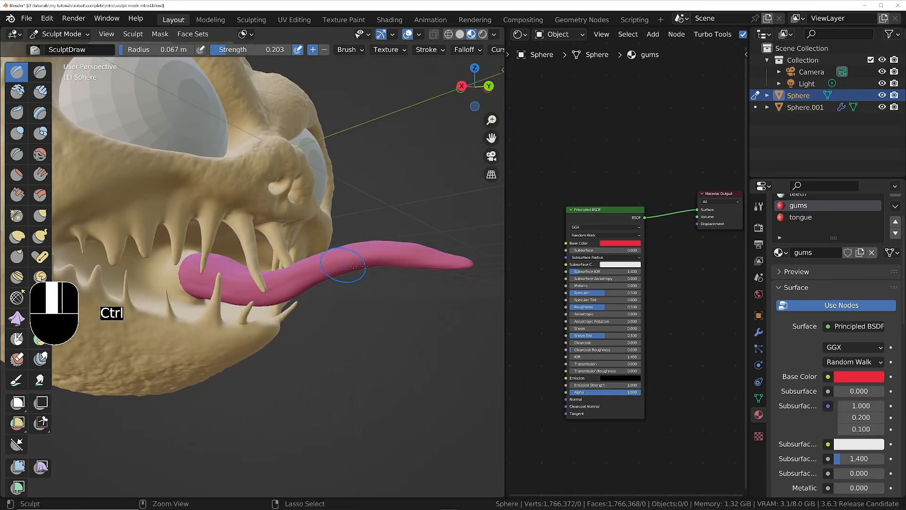
- Expand a new face set by topology along the tongue to its base and check its border up close
key("shift+w")
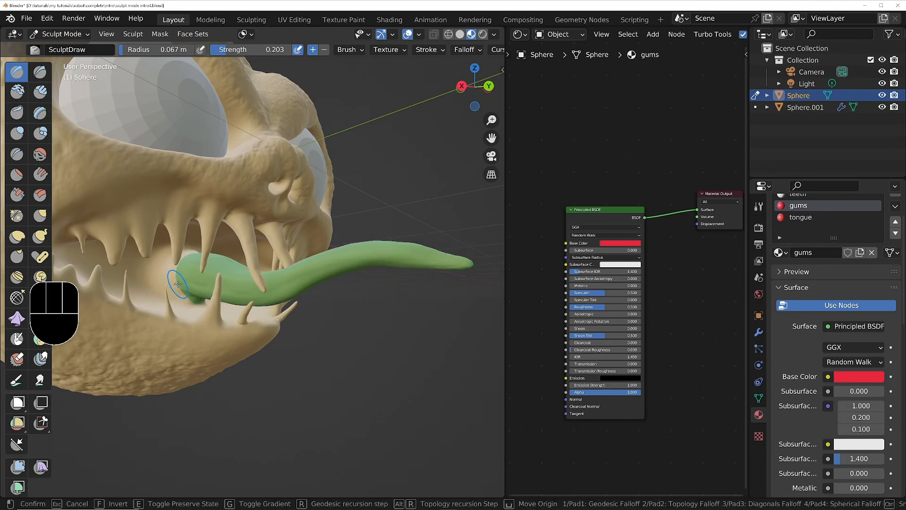
left_click(177, 284)
scroll(177, 284, "up", 10)
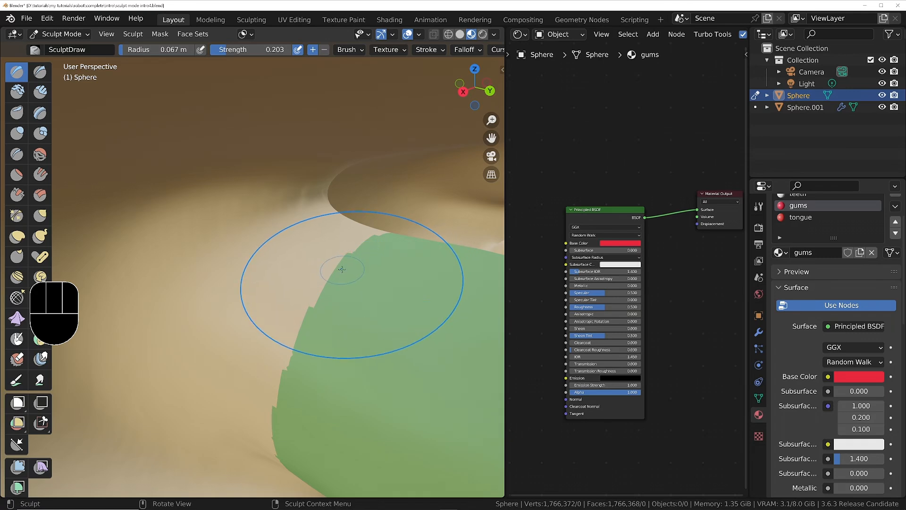
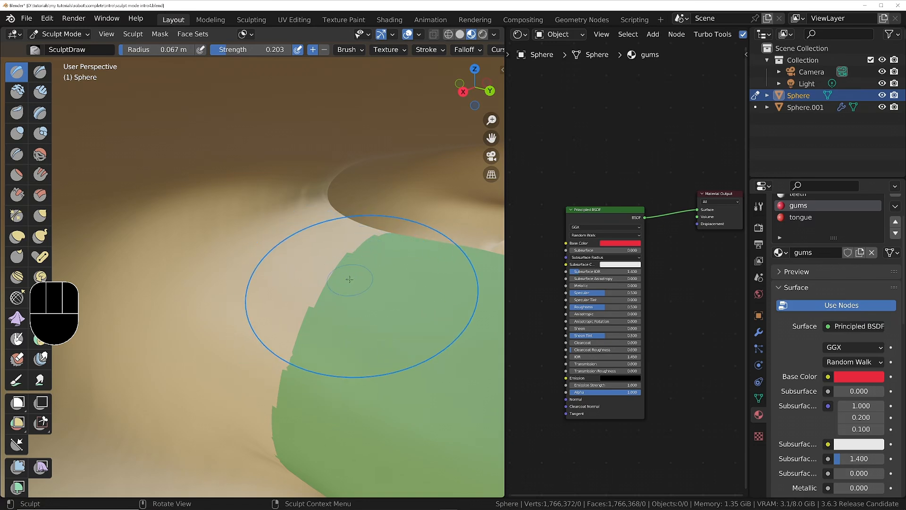
middle_click_drag(350, 279, 340, 279)
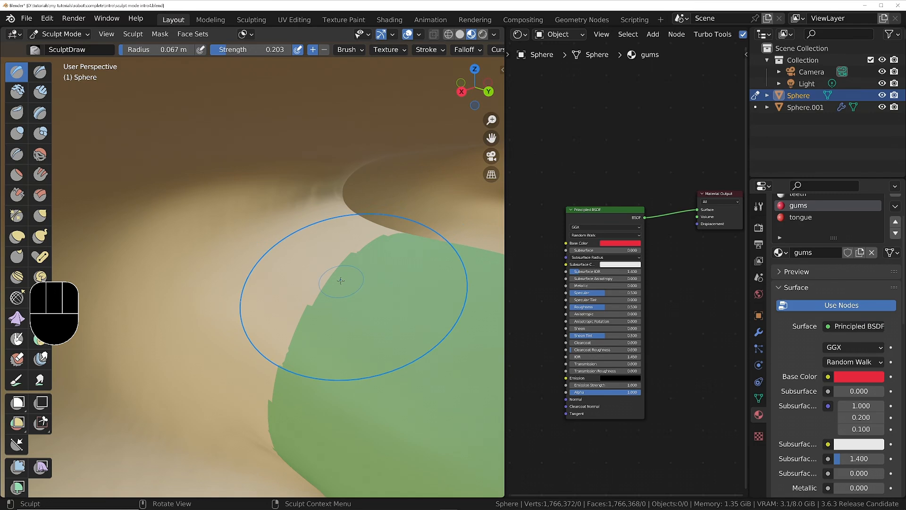
- Smooth the jagged border of the tongue's face set with the Mesh Filter set to Relax Face Sets
left_click(19, 466)
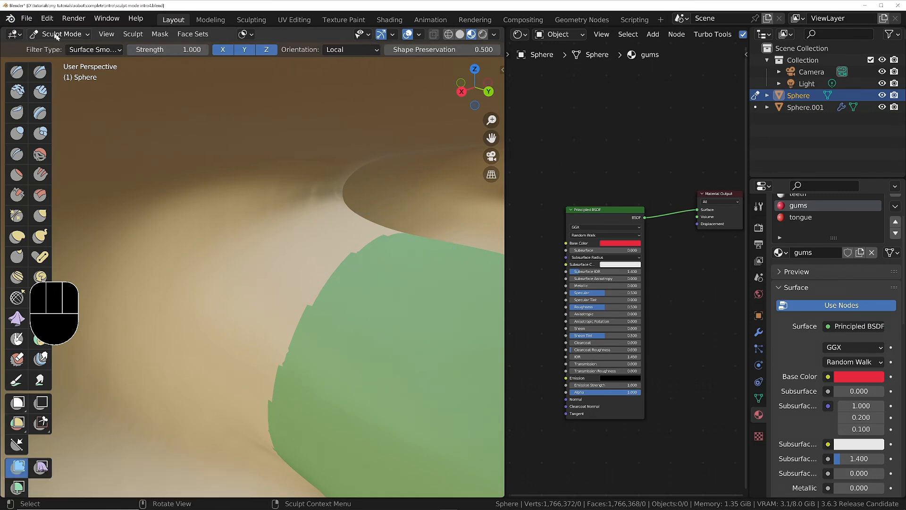
left_click(99, 49)
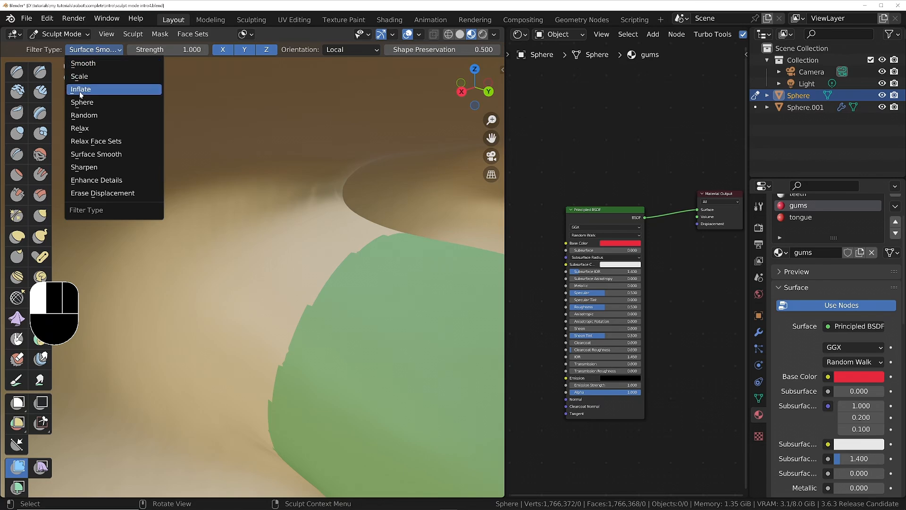
left_click(112, 142)
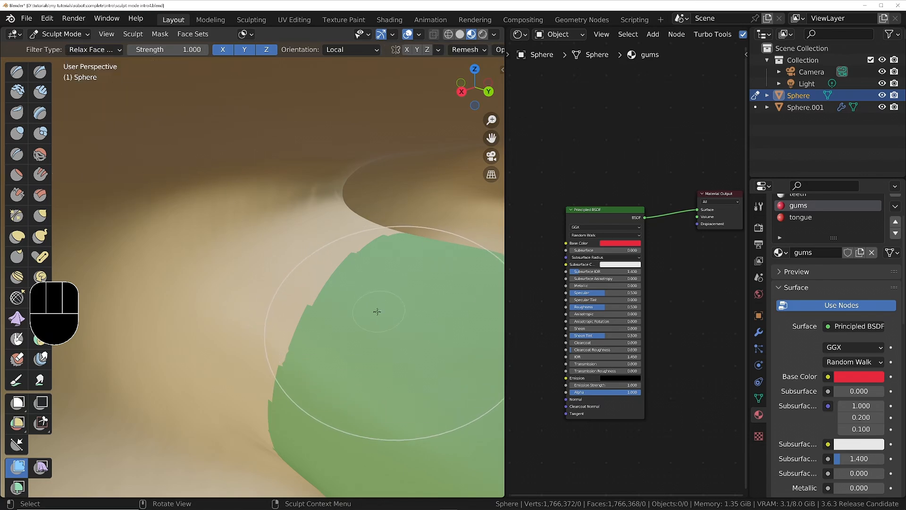
left_click_drag(375, 310, 404, 306)
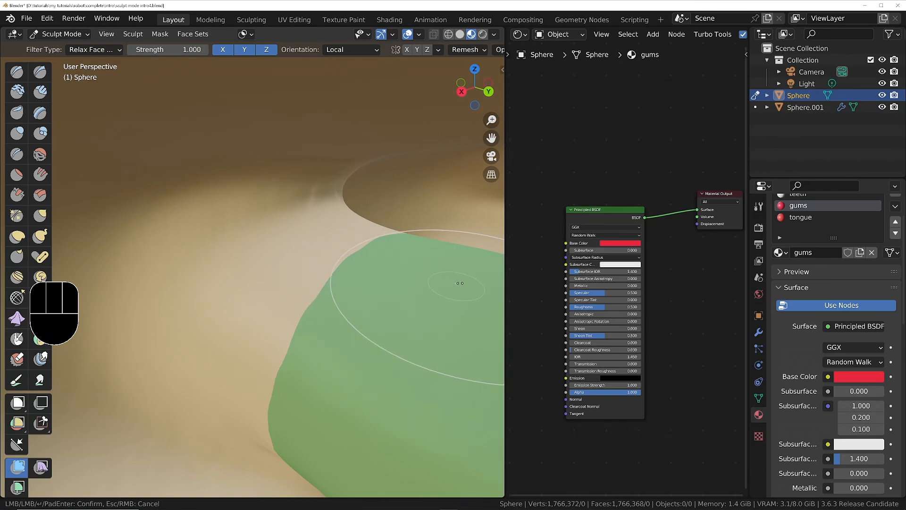
- Apply another Relax Face Sets filter pass to even out the border at the tongue's base
left_click_drag(465, 282, 364, 264)
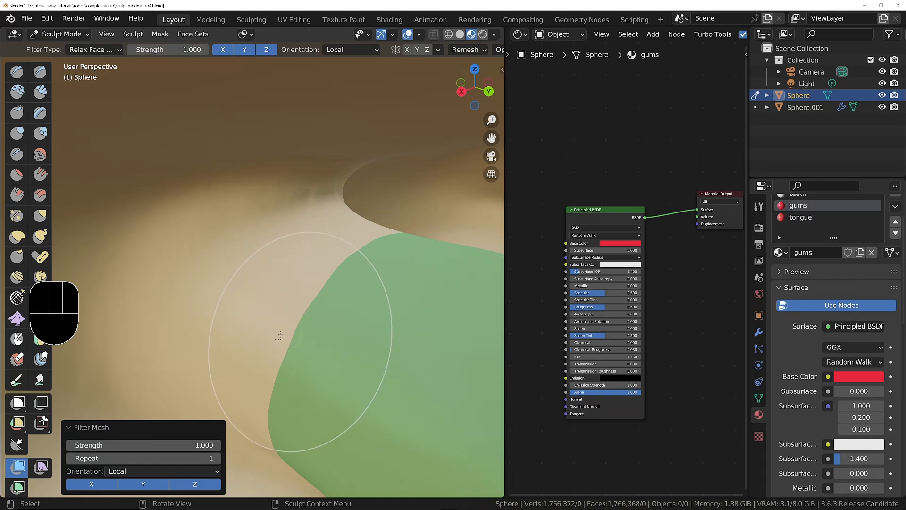
mouse_move(334, 202)
middle_mouse_down("ctrl")
mouse_move(375, 279)
mouse_move(412, 241)
mouse_move(352, 289)
middle_mouse_up("ctrl")
middle_click_drag(351, 289, 292, 278, "ctrl")
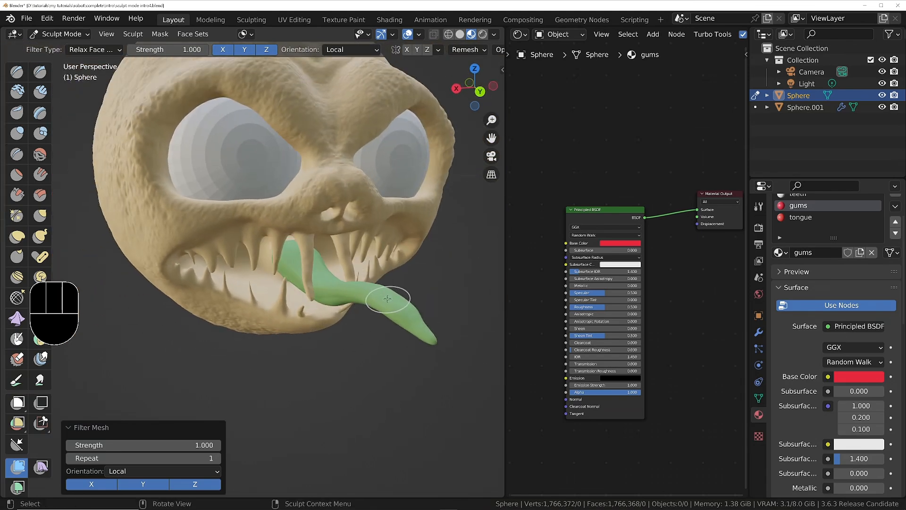
- Isolate the tongue's face set and switch the Sphere object to Edit Mode
key("h")
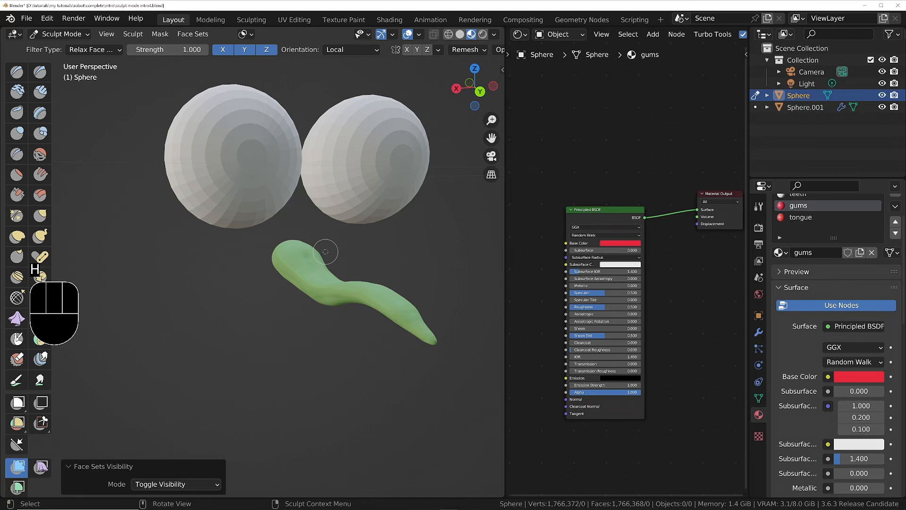
middle_click_drag(324, 254, 330, 272)
key("ctrl+Tab")
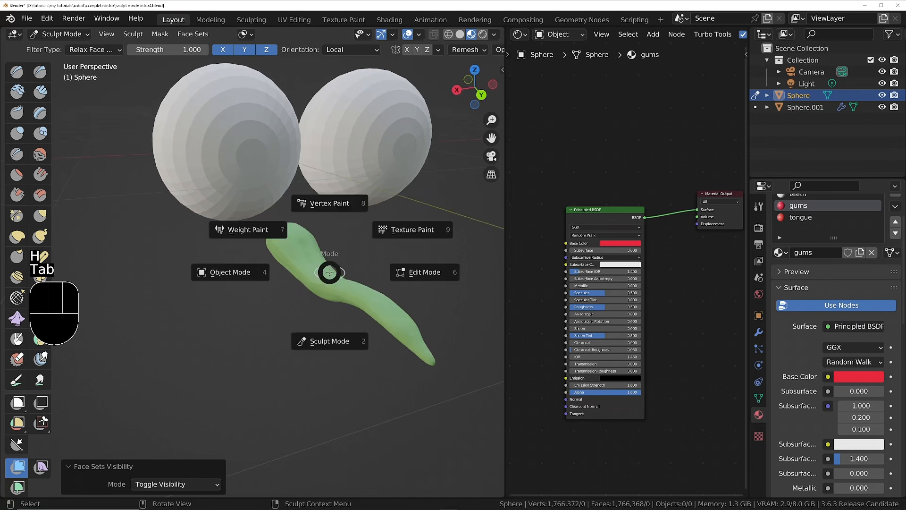
left_click(417, 269)
middle_click_drag(346, 274, 357, 305)
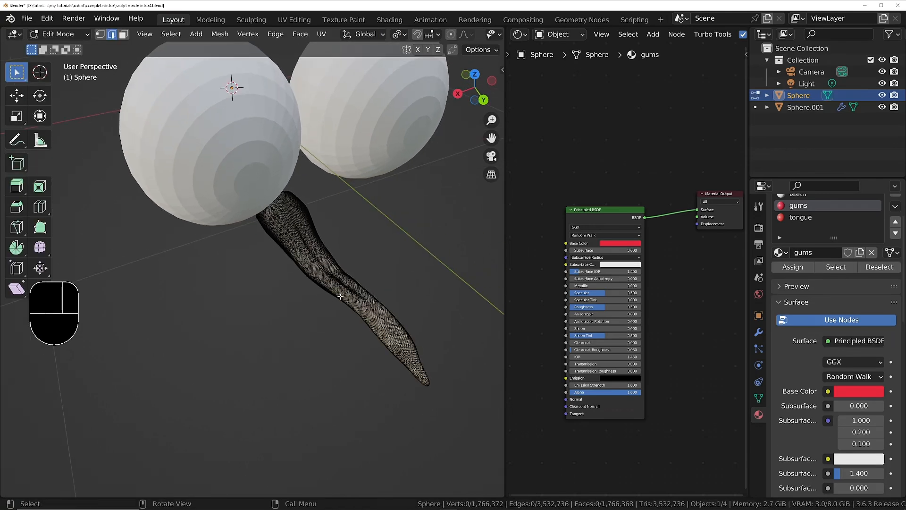
- Select all visible tongue faces in face select mode and assign the tongue material to them
key("3")
key("a")
middle_click_drag(353, 293, 373, 258)
left_click(790, 218)
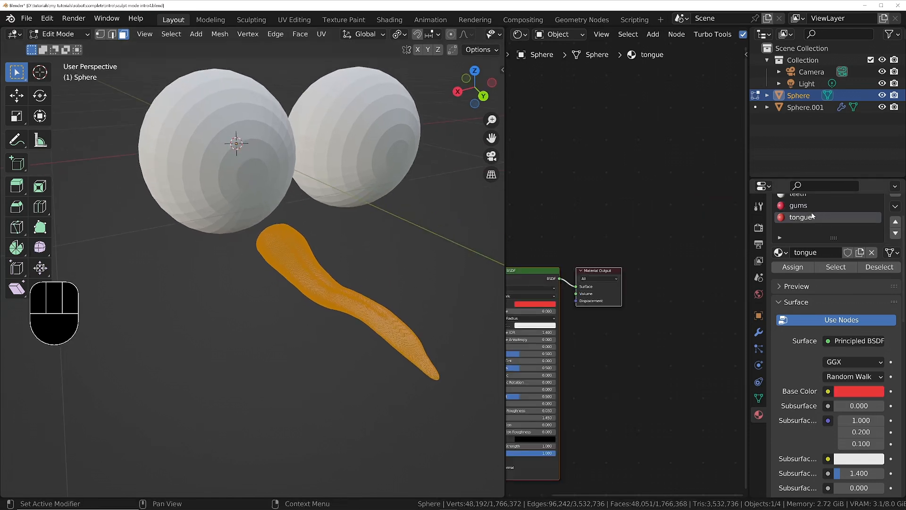
left_click(792, 267)
middle_click_drag(324, 299, 319, 282)
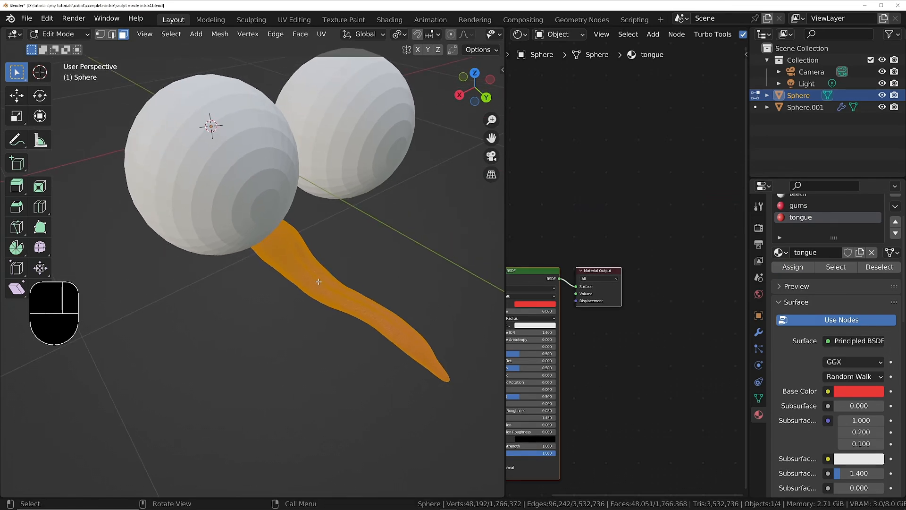
- Reveal all hidden geometry of the head and return to Sculpt Mode
key("alt")
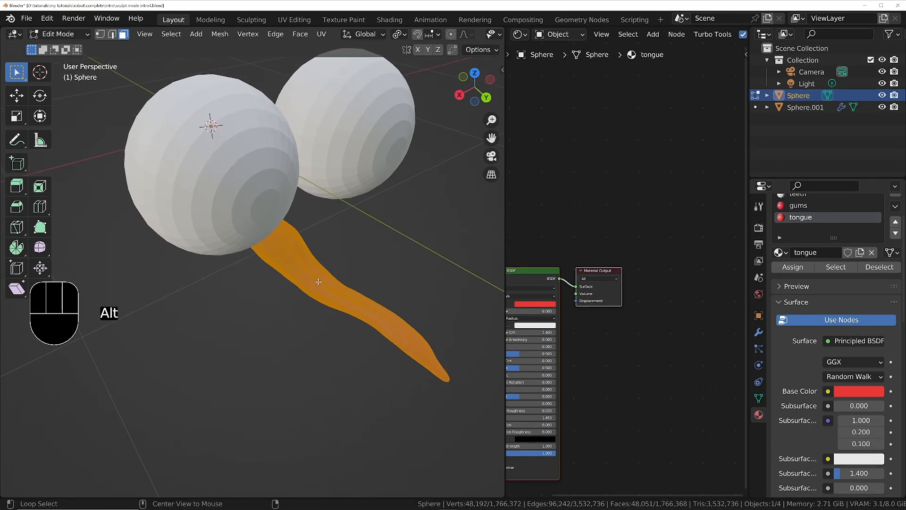
key("alt+h")
middle_click_drag(321, 285, 299, 252)
key("Tab")
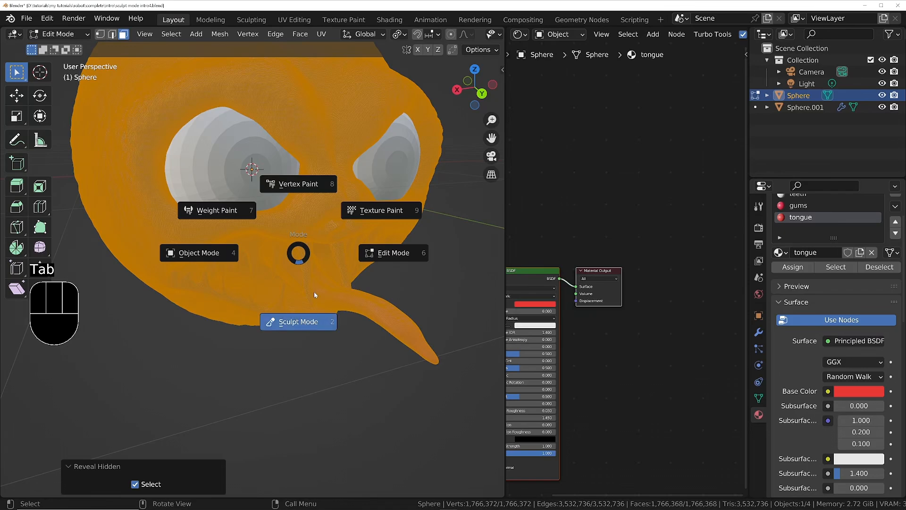
left_click(315, 295)
- Isolate the head's face set to hide the tongue and uncover the teeth
mouse_move(319, 283)
middle_mouse_down("ctrl")
mouse_move(264, 247)
mouse_move(350, 330)
middle_mouse_up("ctrl")
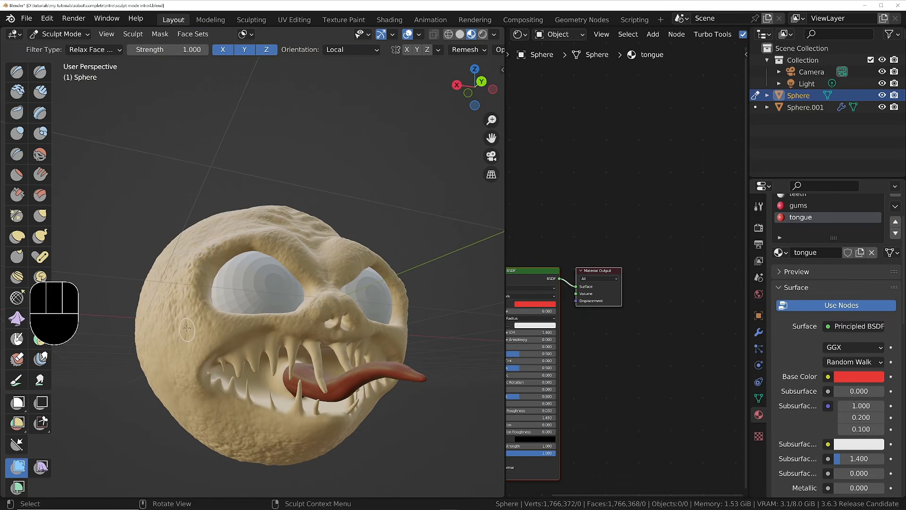
key("h")
mouse_move(347, 353)
middle_mouse_down()
mouse_move(333, 321)
mouse_move(353, 373)
mouse_move(297, 243)
mouse_move(283, 298)
mouse_move(293, 251)
mouse_move(318, 253)
middle_mouse_up()
- Expand a separate face set by topology over each of three neighbouring upper teeth on one side of the mouth
key("shift")
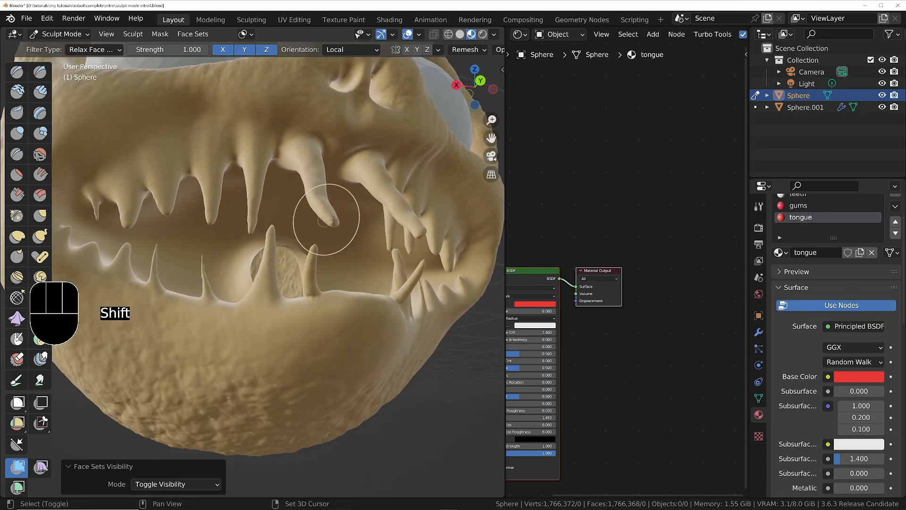
key("shift+w")
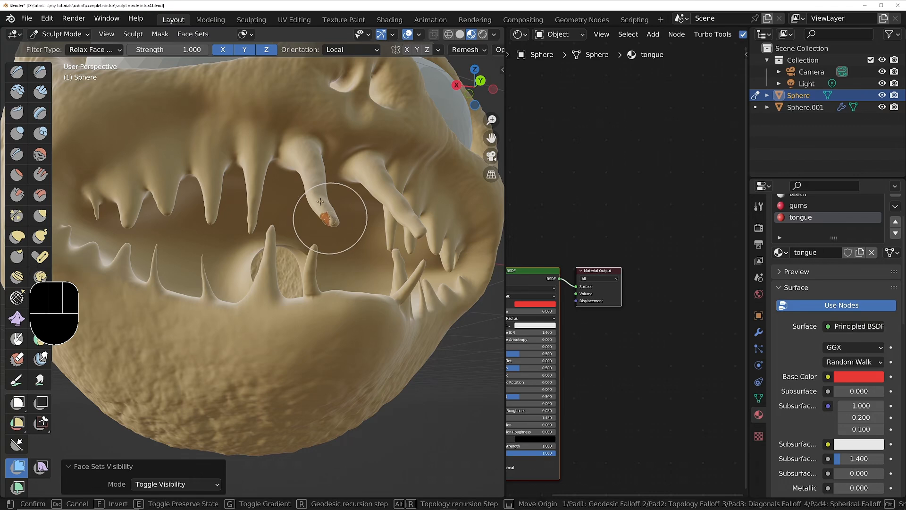
left_click(294, 135)
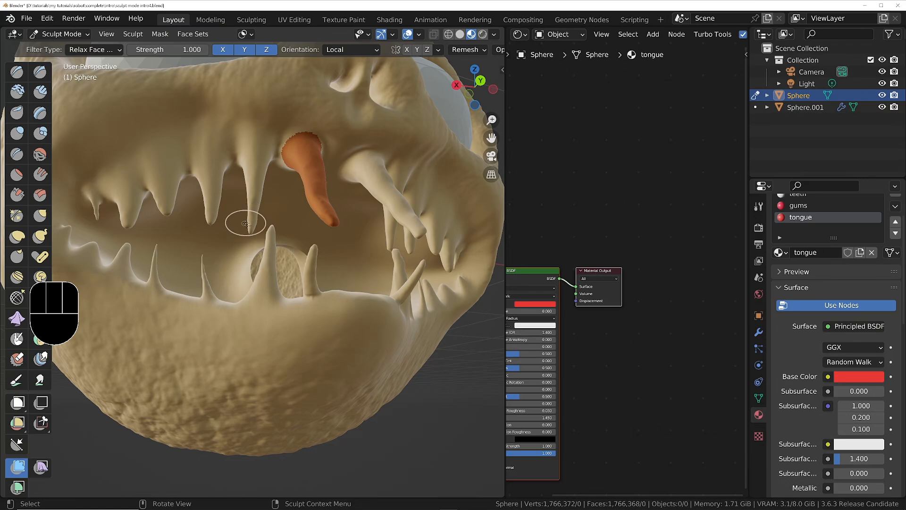
key("shift")
key("shift+w")
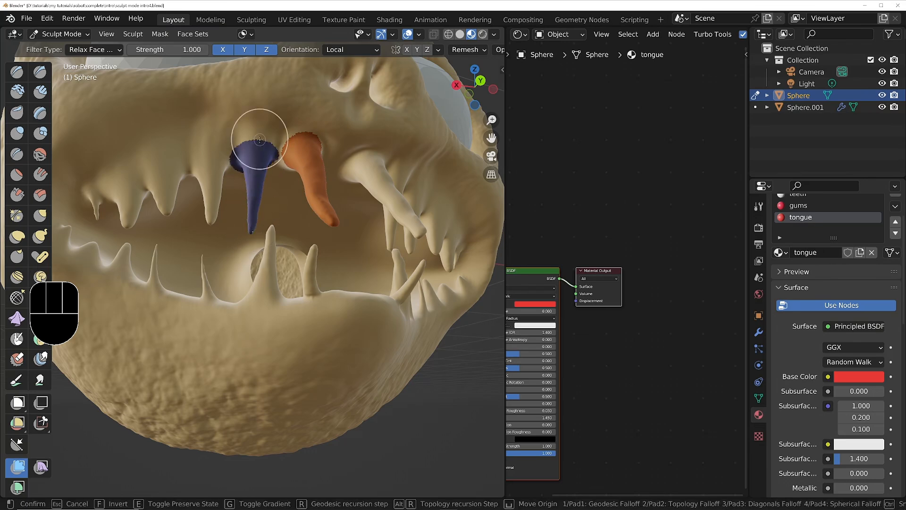
left_click(259, 138)
key("shift+w")
left_click(218, 161)
- Enable mirror symmetry on the X axis for sculpting
key("n")
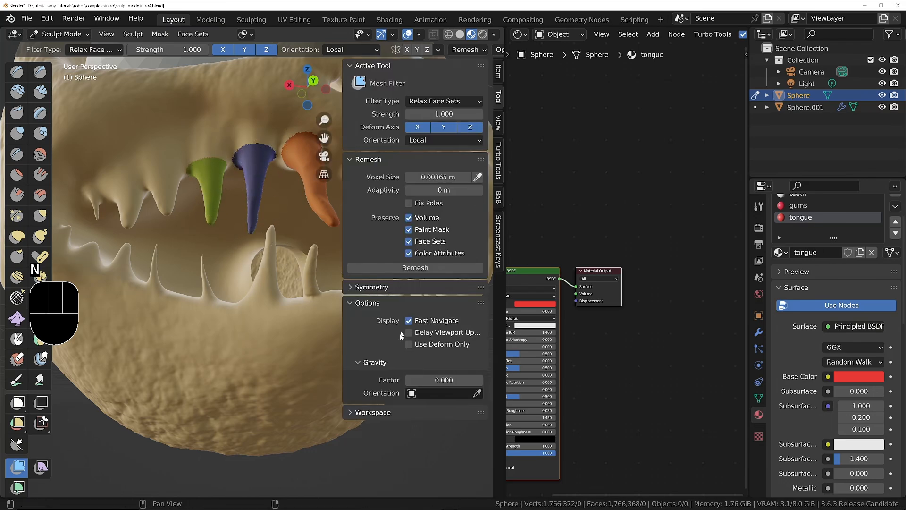
left_click(372, 286)
key("n")
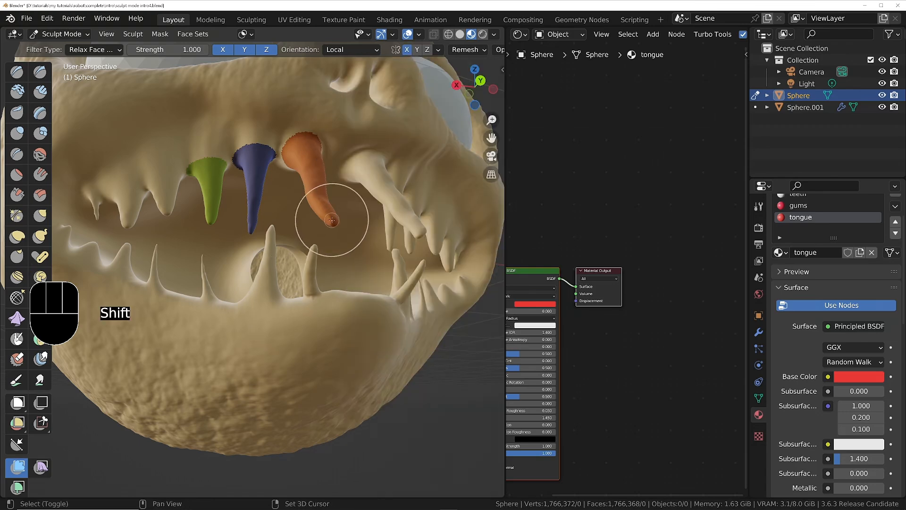
- Expand mirrored face sets by topology over the large front upper tooth and the two teeth beside it
key("shift+w")
left_click(293, 139)
key("shift+w")
left_click(252, 149)
key("shift+w")
left_click(206, 163)
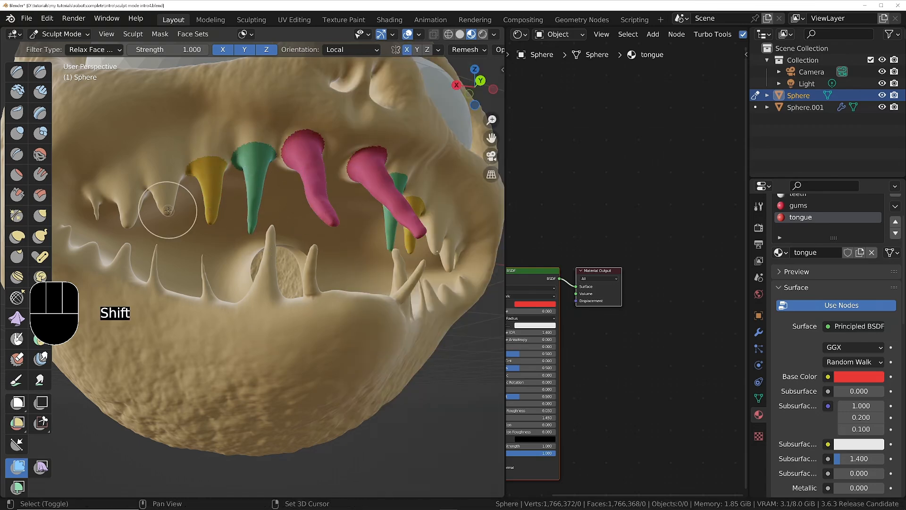
- Expand face sets by topology over the remaining upper teeth and the small teeth at the corner of the mouth
key("shift+w")
left_click(167, 173)
left_click(126, 183)
key("shift+w")
left_click(92, 191)
middle_click_drag(94, 193, 113, 221)
scroll(142, 226, "up", 6)
key("shift+w")
left_click(162, 262)
- Expand face sets by topology over the lower teeth, from the back of the jaw to the small front tooth
key("shift+w")
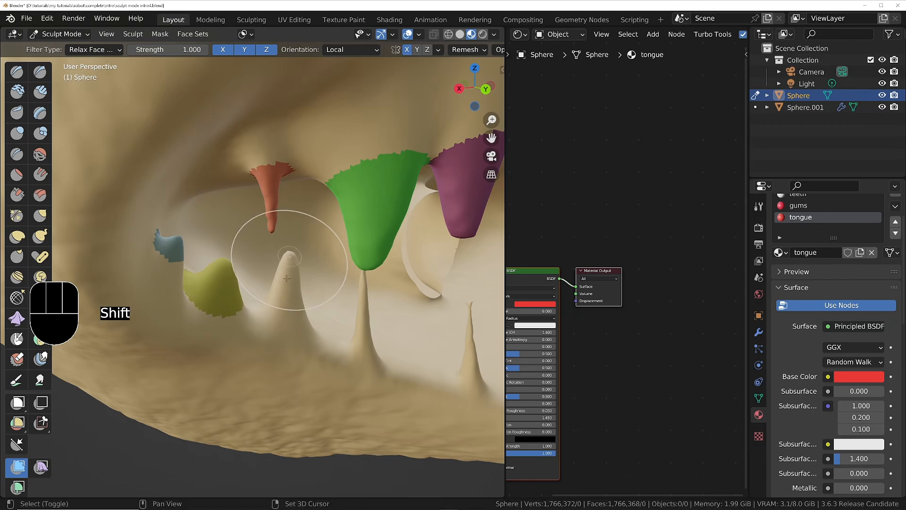
left_click(367, 332)
key("shift+w")
left_click(319, 325)
key("shift+w")
left_click(409, 333)
middle_click_drag(409, 333, 284, 326)
key("shift+w")
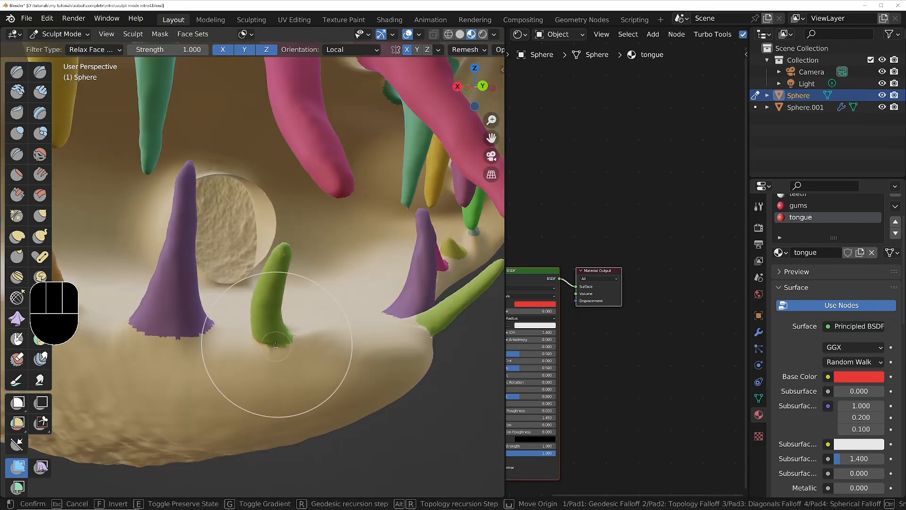
left_click(263, 334)
- Hide the head's face set, leaving only the teeth in view
middle_click_drag(417, 286, 417, 326, "ctrl")
middle_click_drag(417, 307, 344, 190)
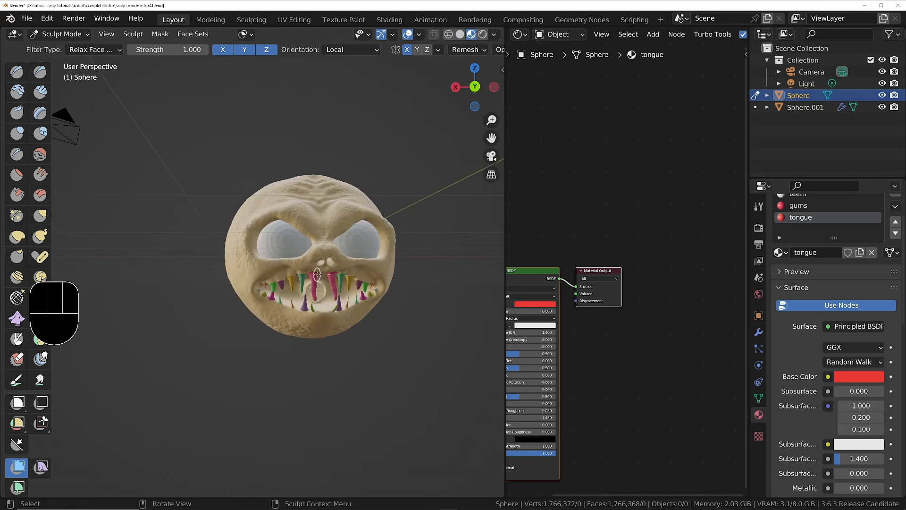
middle_click_drag(329, 235, 325, 216)
scroll(325, 216, "up", 2)
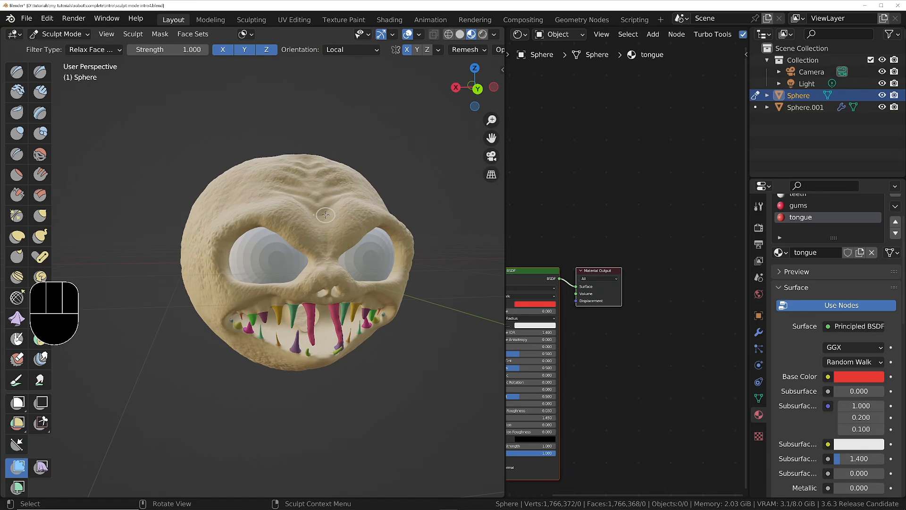
key("shift+h")
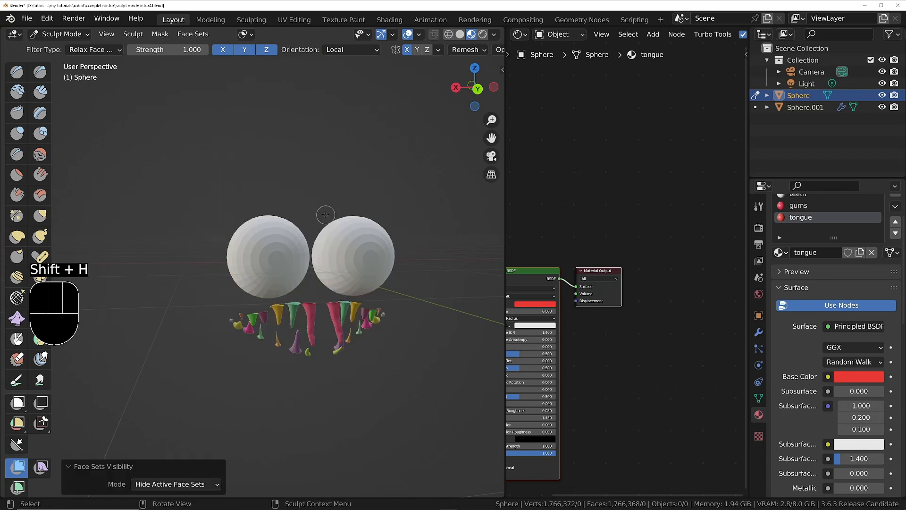
- Merge all visible teeth into one face set with Face Set from Visible, and show all face sets again
middle_click_drag(329, 288, 329, 199)
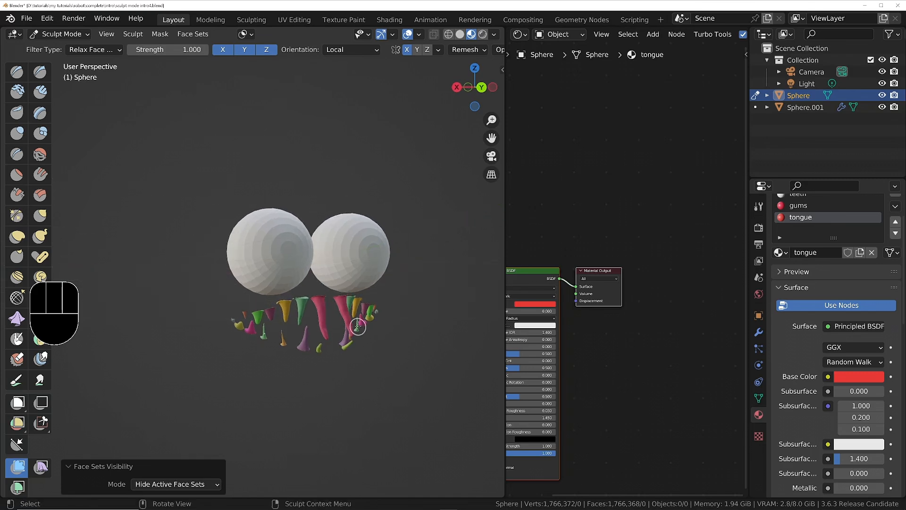
middle_click_drag(356, 323, 343, 285, "ctrl")
middle_click_drag(334, 285, 322, 286)
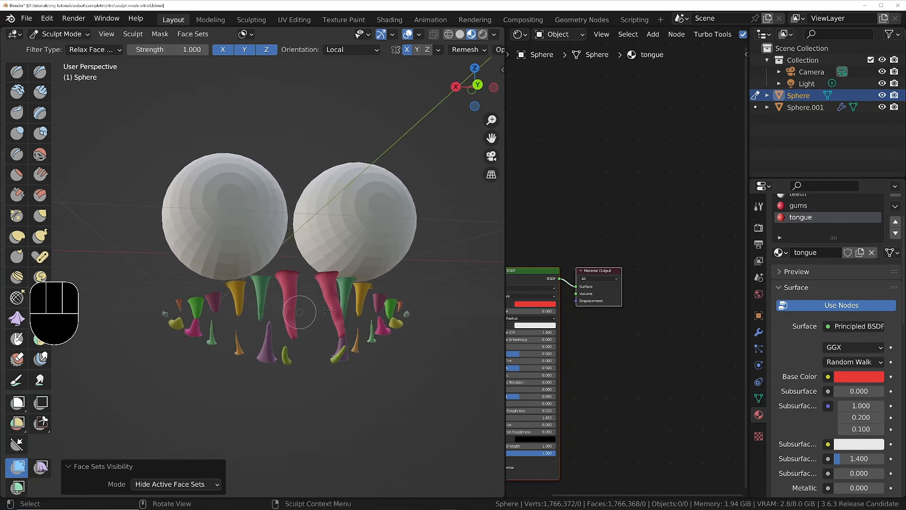
left_click(204, 34)
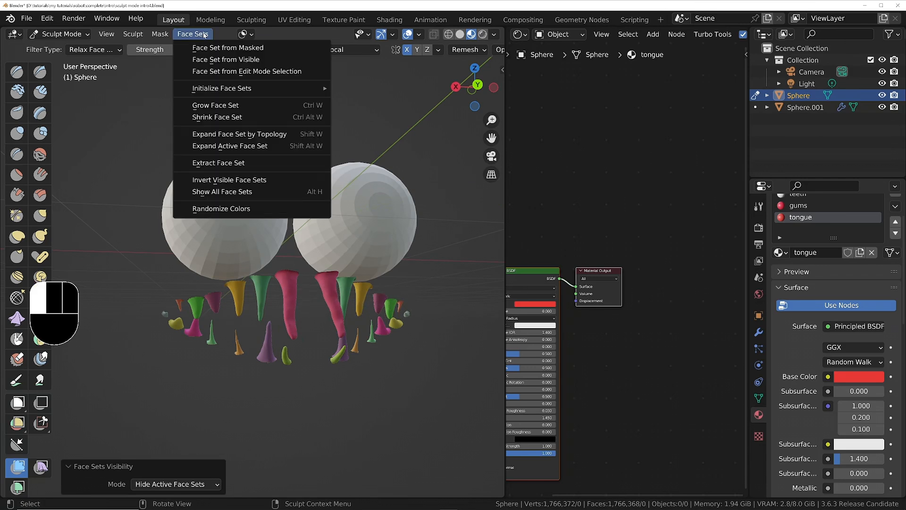
left_click(208, 59)
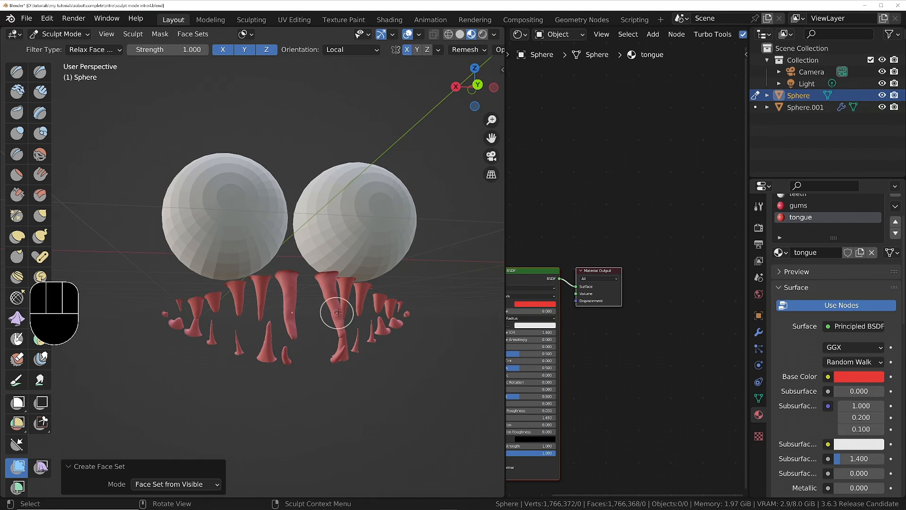
left_click(202, 34)
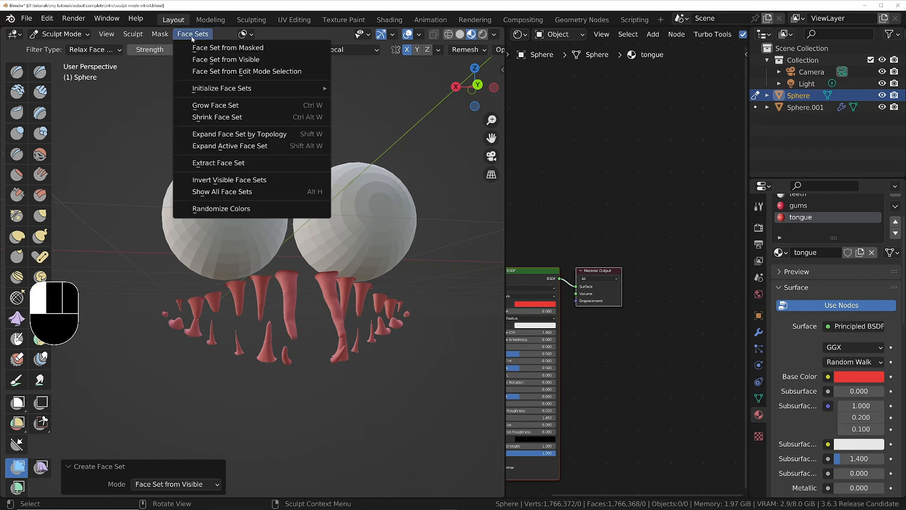
left_click(208, 54)
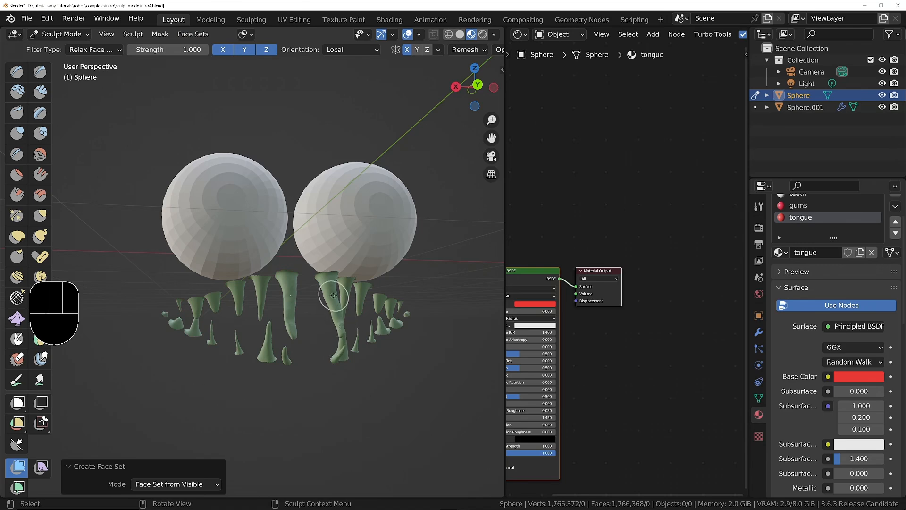
key("alt")
key("alt+h")
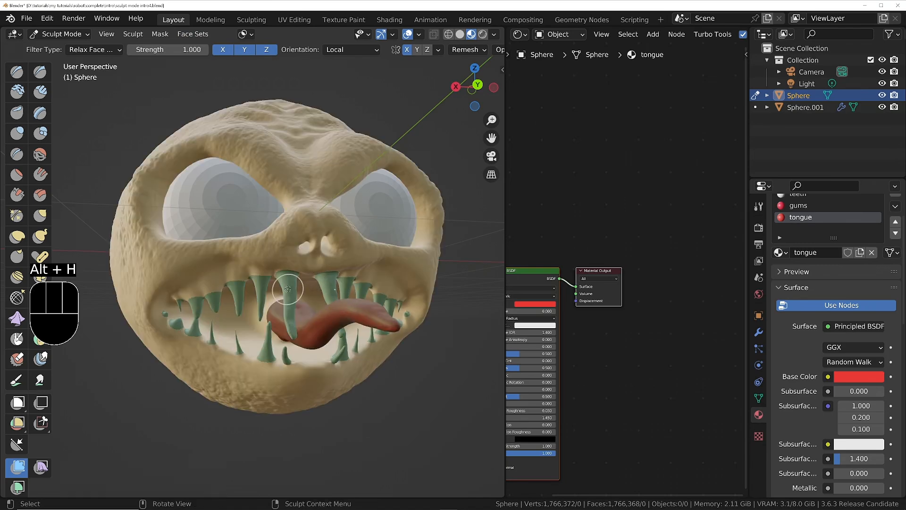
- Smooth the jagged borders of the teeth's face set with the Mesh Filter set to Relax Face Sets
middle_click_drag(288, 292, 353, 211, "ctrl")
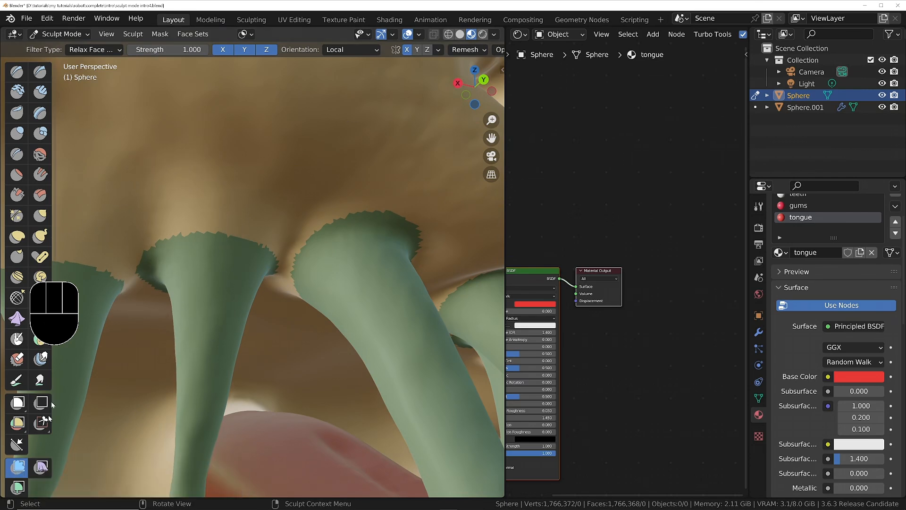
left_click(107, 50)
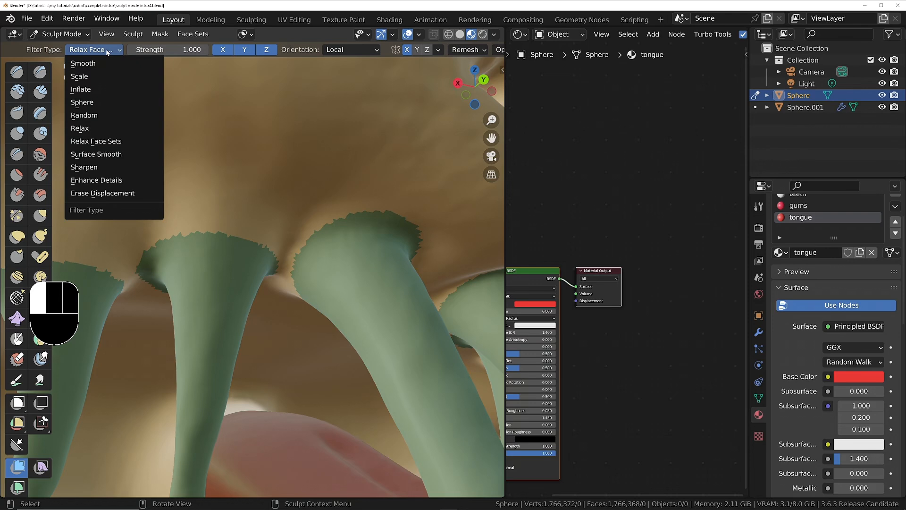
left_click(107, 52)
left_click_drag(347, 258, 401, 256)
middle_click_drag(401, 257, 362, 393, "ctrl")
middle_click_drag(352, 288, 367, 329)
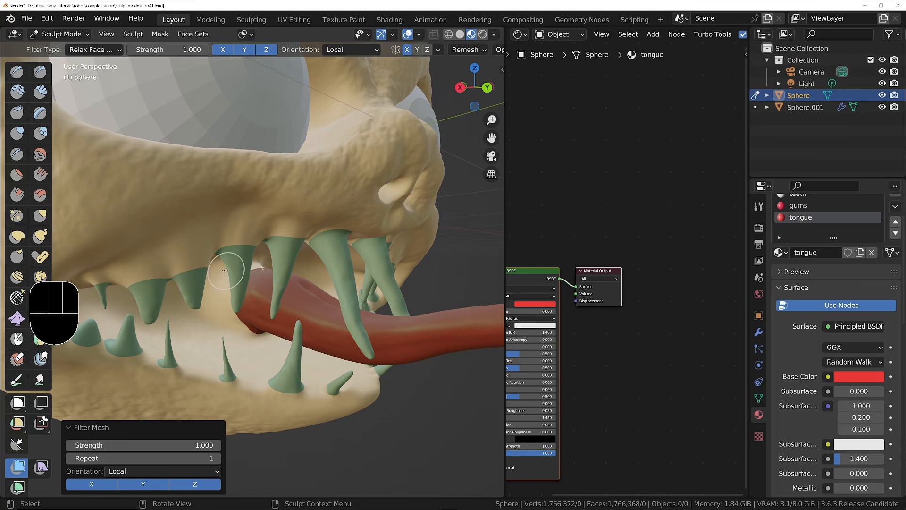
- Isolate the teeth's face set so the rest of the head mesh is hidden
middle_click_drag(242, 268, 248, 336, "ctrl")
middle_click_drag(318, 257, 299, 245)
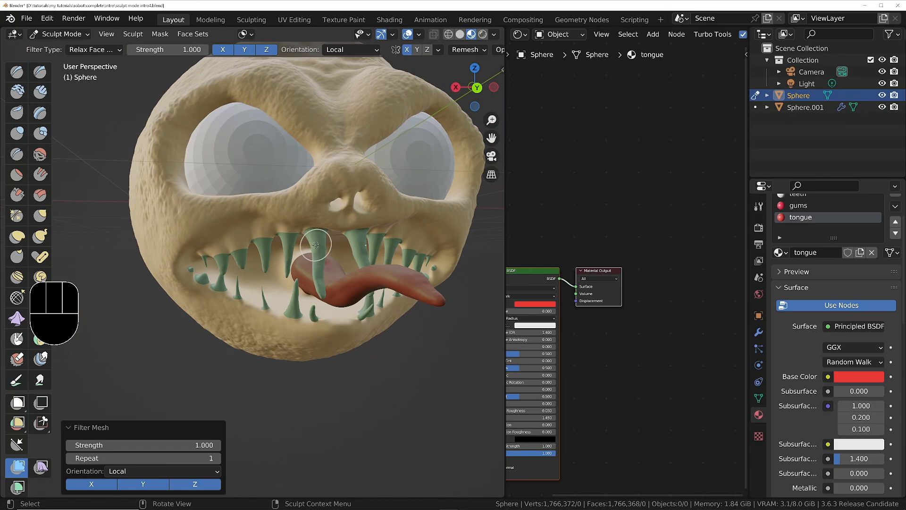
scroll(315, 242, "up", 3)
key("h")
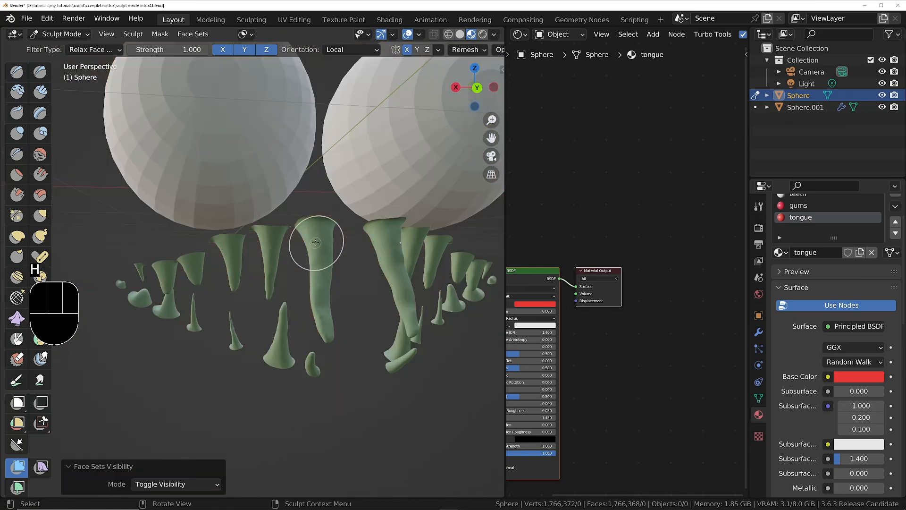
- Switch to Edit Mode, select all visible tooth faces and assign the teeth material to them
key("Tab")
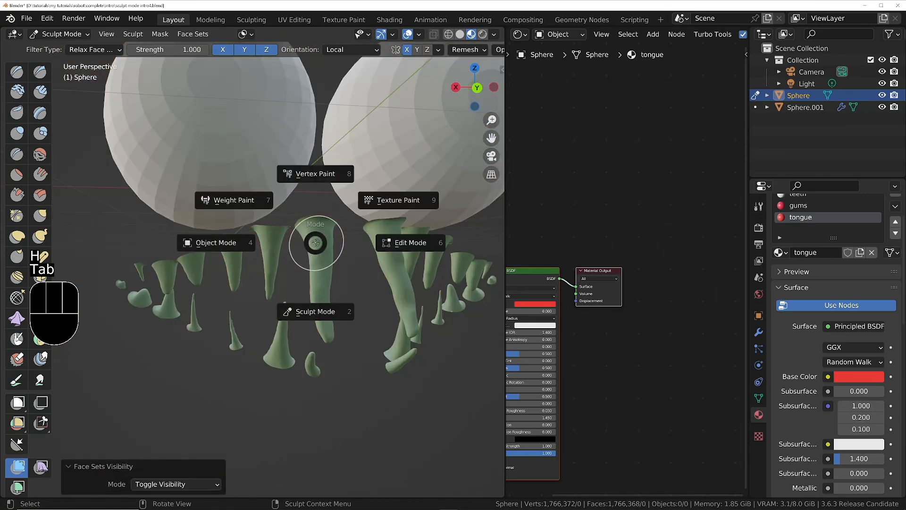
left_click(327, 279)
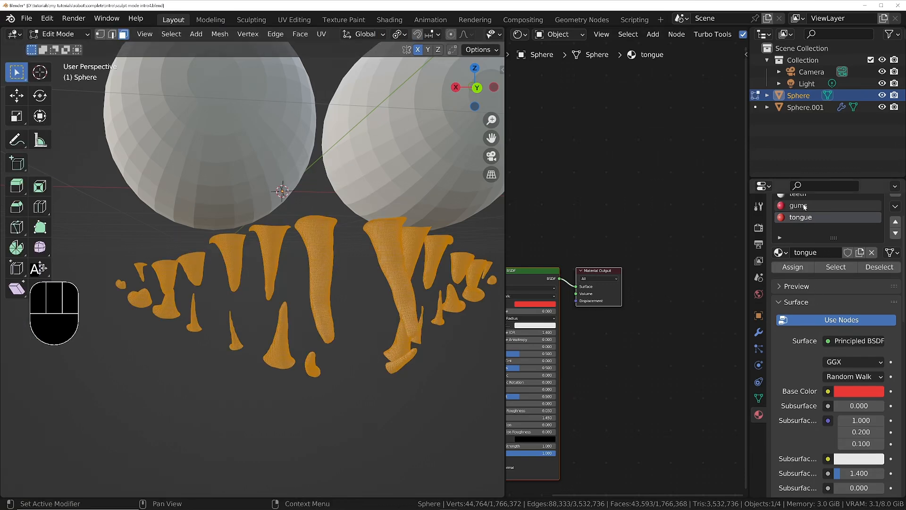
scroll(807, 222, "up", 2)
left_click(806, 222)
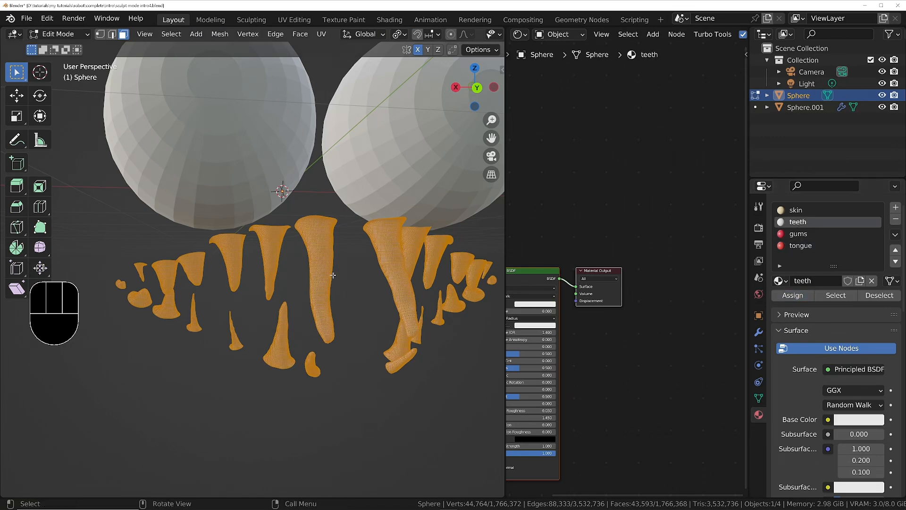
- Return to Sculpt Mode and reveal all hidden parts of the head
key("ctrl+Tab")
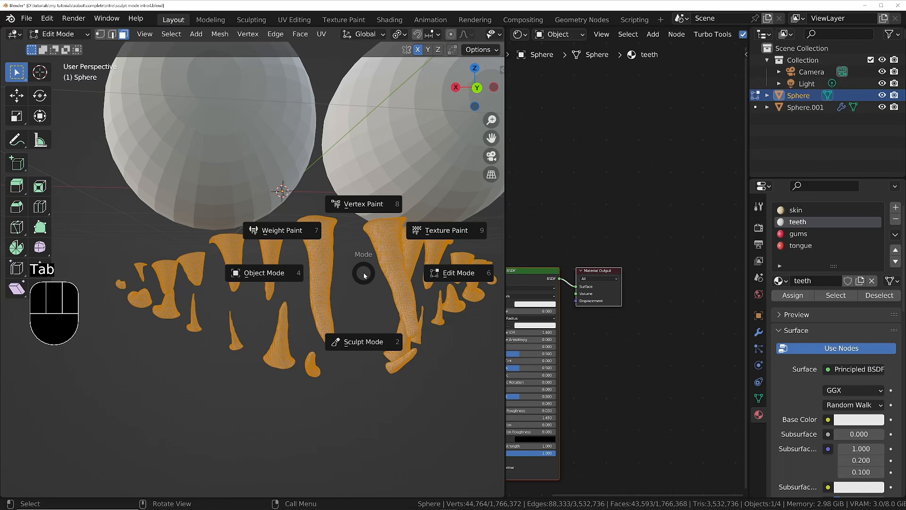
left_click(356, 339)
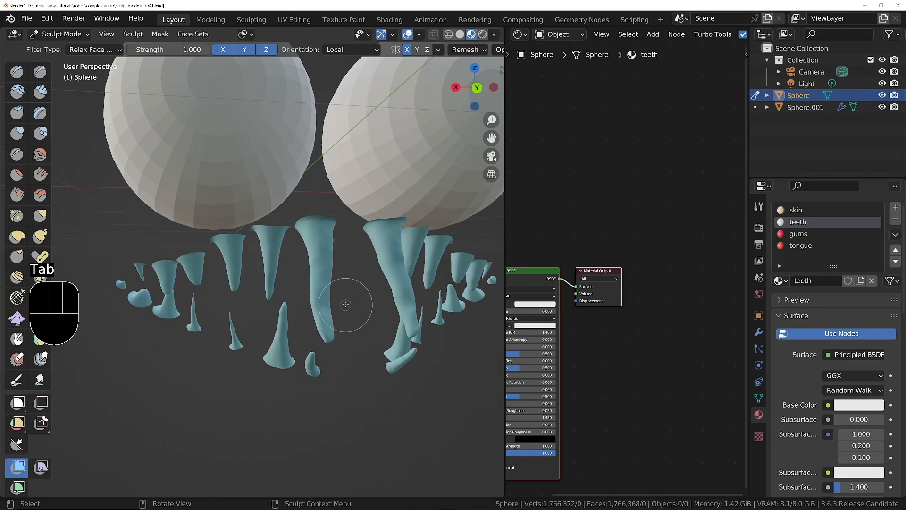
key("alt")
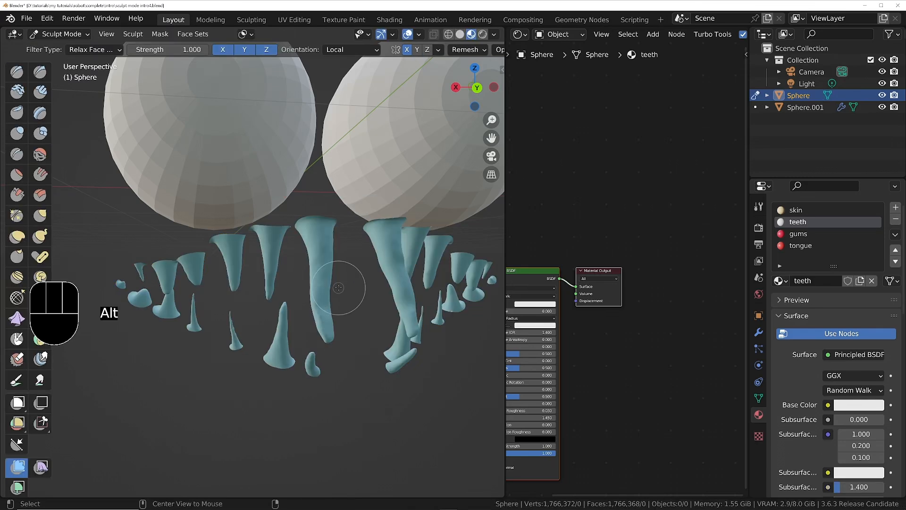
key("alt+h")
mouse_move(335, 210)
middle_mouse_down("ctrl")
mouse_move(344, 208)
mouse_move(350, 257)
mouse_move(314, 321)
mouse_move(330, 368)
mouse_move(321, 316)
middle_mouse_up("ctrl")
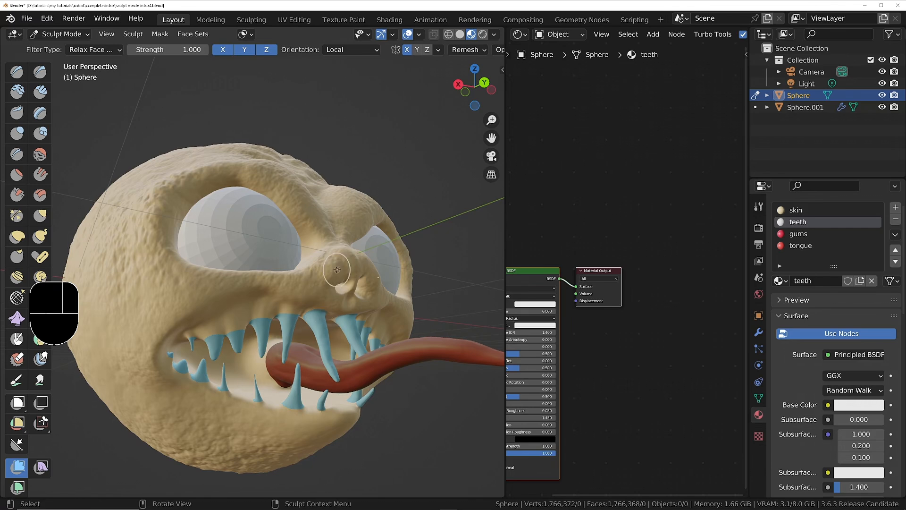
- Hide the face sets of the teeth and tongue, exposing the inside of the mouth
key("h")
middle_click_drag(343, 300, 325, 269)
middle_click_drag(316, 304, 323, 325, "ctrl")
middle_click_drag(338, 340, 361, 294, "shift")
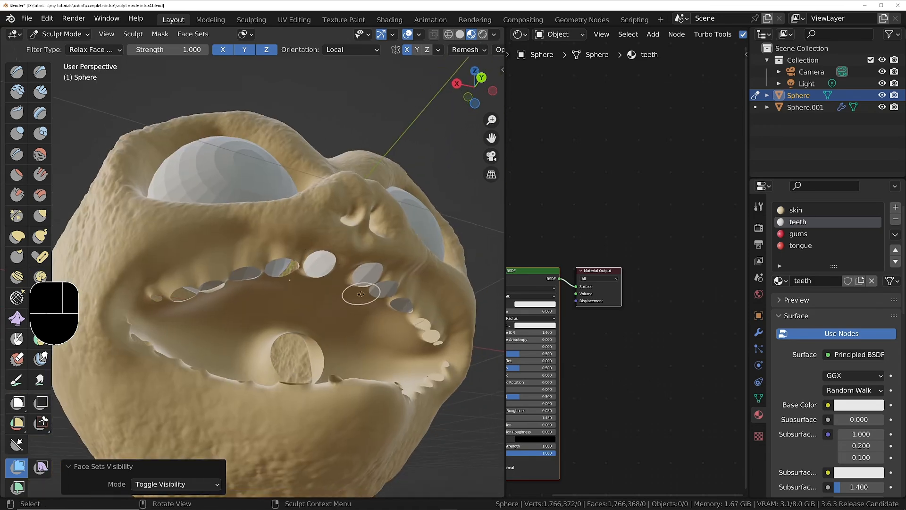
- Examine the gums and tooth openings inside the mouth from several angles
middle_click_drag(283, 284, 214, 281)
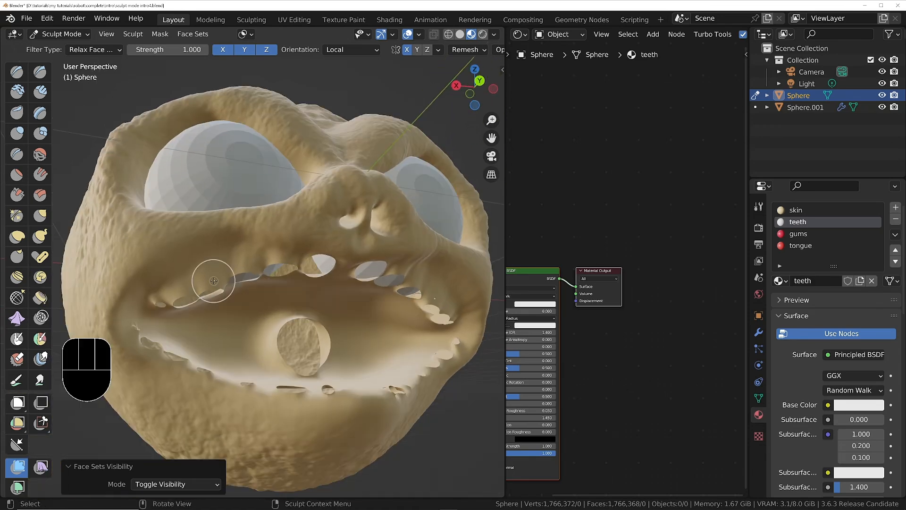
left_click(40, 339)
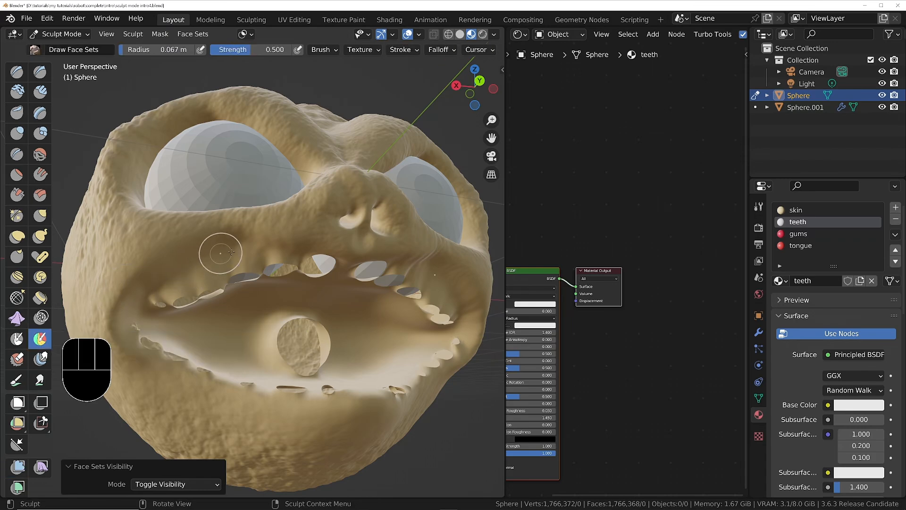
middle_click_drag(219, 253, 225, 211)
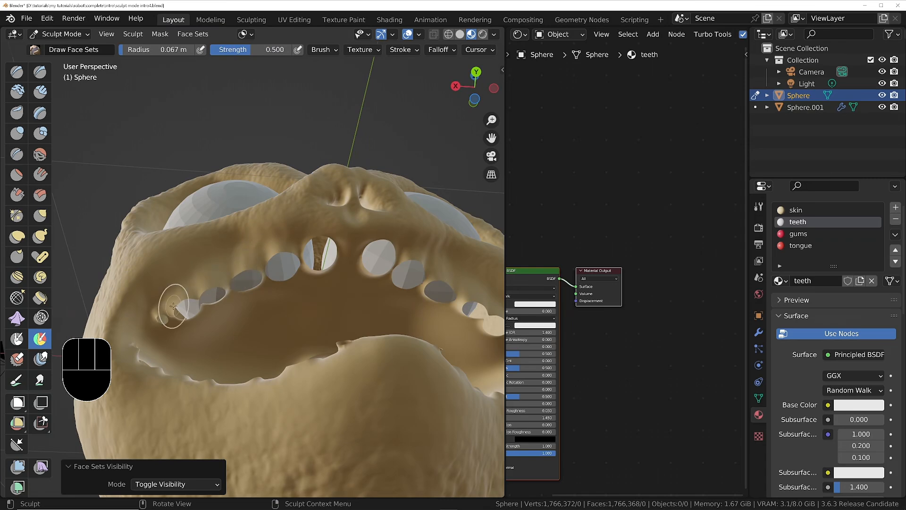
middle_click_drag(241, 262, 328, 259)
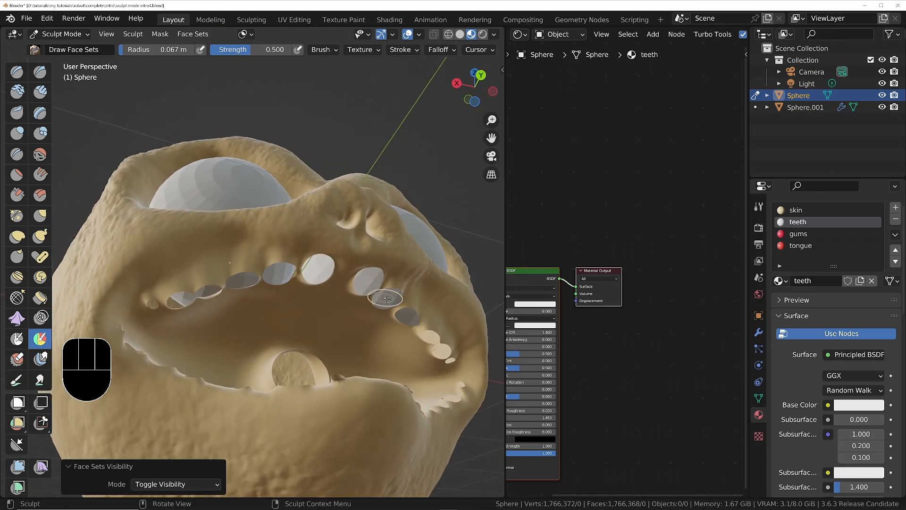
middle_click_drag(387, 299, 276, 188)
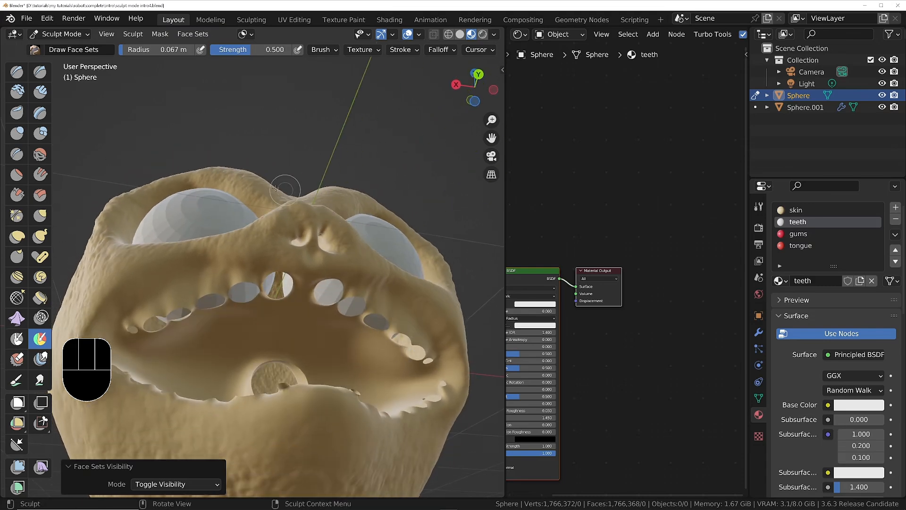
middle_click_drag(274, 226, 286, 311)
middle_click_drag(307, 94, 329, 139, "ctrl")
middle_click_drag(334, 244, 324, 306)
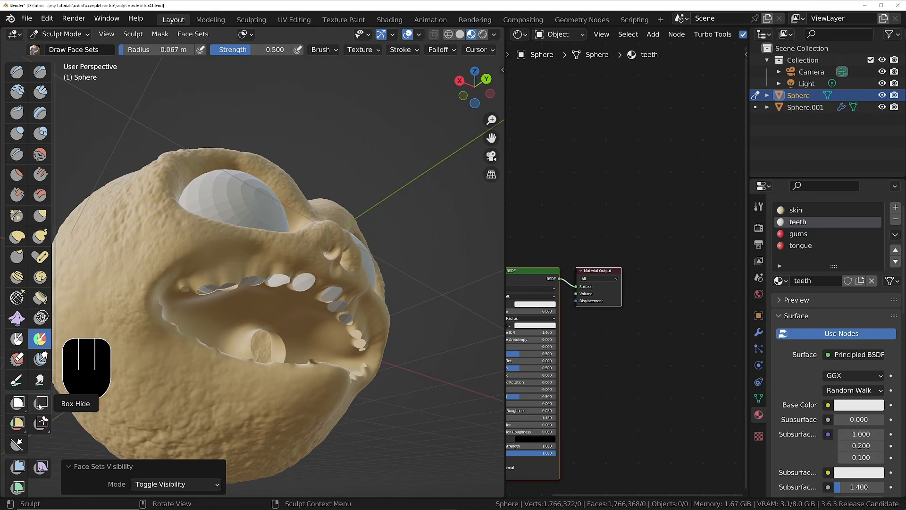
- Box Hide the upper, back and lower parts of the head, keeping only the area around the mouth
left_click(40, 404)
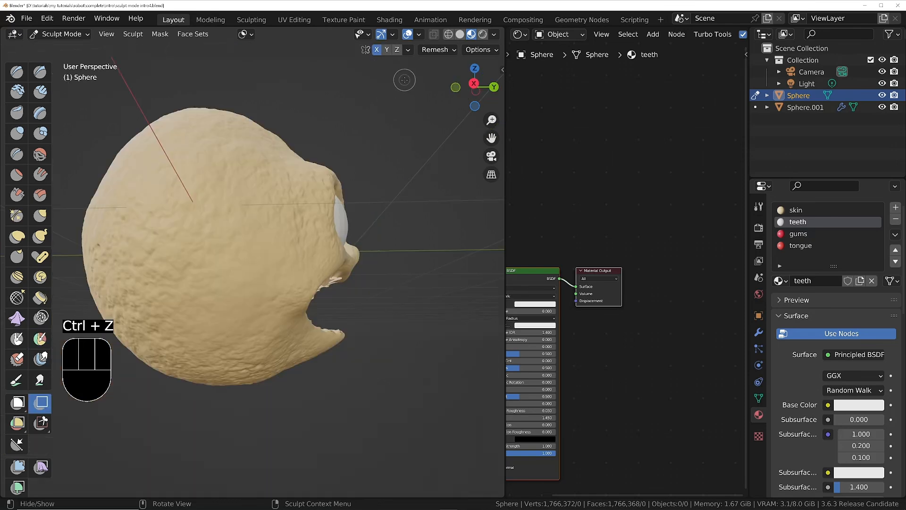
left_click_drag(405, 80, 71, 260)
left_click_drag(58, 151, 256, 429)
left_click_drag(182, 419, 359, 350)
mouse_move(359, 349)
middle_mouse_down()
mouse_move(186, 275)
mouse_move(318, 300)
middle_mouse_up()
mouse_move(431, 299)
middle_mouse_down("ctrl")
mouse_move(426, 278)
mouse_move(374, 267)
mouse_move(390, 224)
middle_mouse_up("ctrl")
- Maximize the 3D viewport and paint a new face set around the back tooth openings of the upper gums, undoing a stray stroke
left_click(40, 338)
middle_click_drag(295, 242, 385, 298)
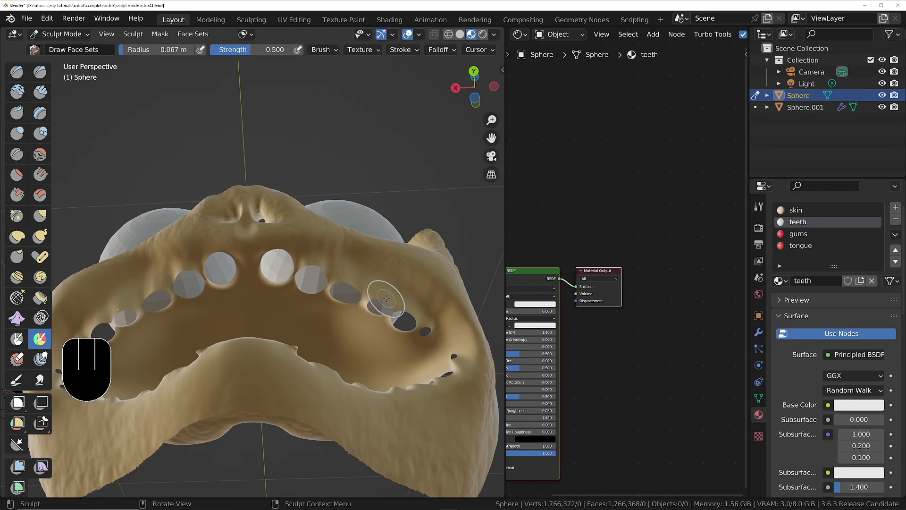
key("ctrl+space")
middle_click_drag(460, 211, 613, 299)
left_click_drag(613, 299, 584, 291)
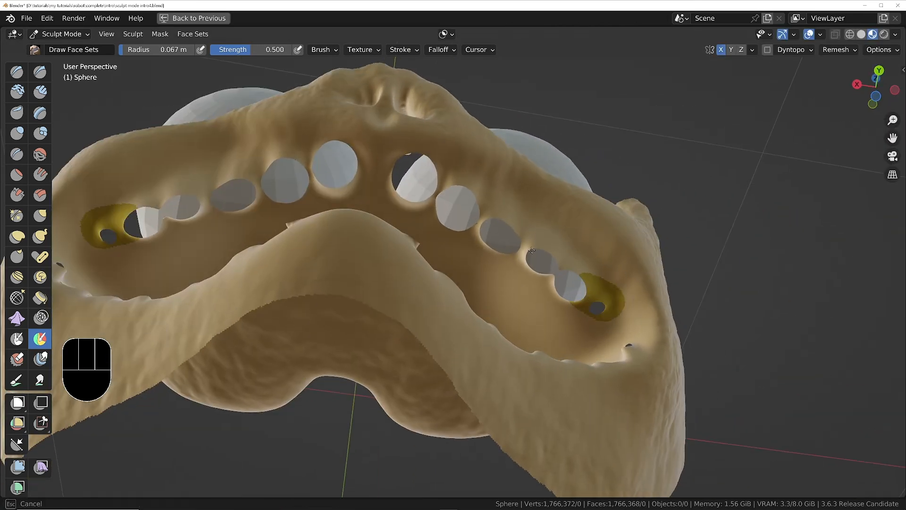
mouse_move(532, 251)
left_mouse_down()
mouse_move(514, 221)
mouse_move(600, 269)
mouse_move(586, 324)
mouse_move(514, 265)
left_mouse_up()
mouse_move(573, 293)
left_mouse_down()
mouse_move(613, 279)
mouse_move(500, 207)
left_mouse_up()
mouse_move(441, 163)
left_mouse_down()
mouse_move(486, 182)
mouse_move(401, 139)
left_mouse_up()
key("ctrl+z")
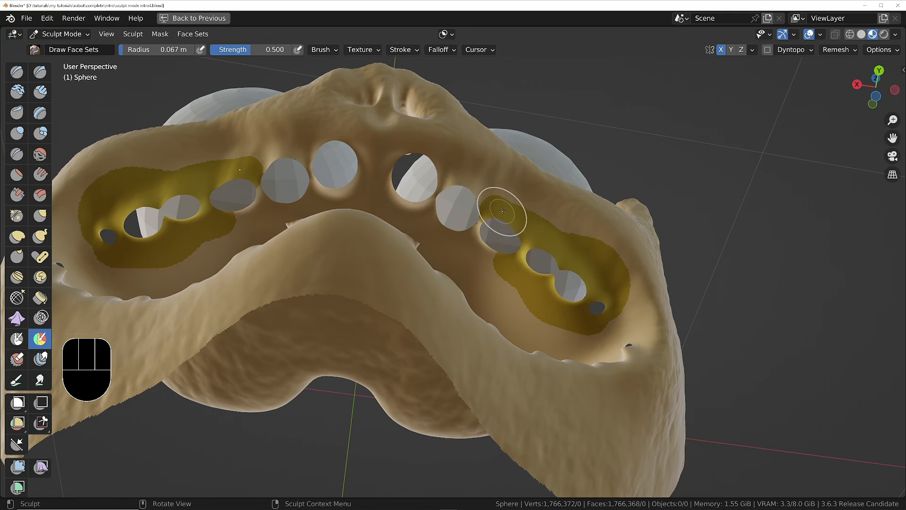
- Extend the same face set over the rest of the upper gums and along the lower gums
key("ctrl")
mouse_move(490, 203)
left_mouse_down("ctrl")
mouse_move(431, 145)
mouse_move(404, 149)
mouse_move(389, 172)
mouse_move(437, 221)
mouse_move(617, 313)
left_mouse_up("ctrl")
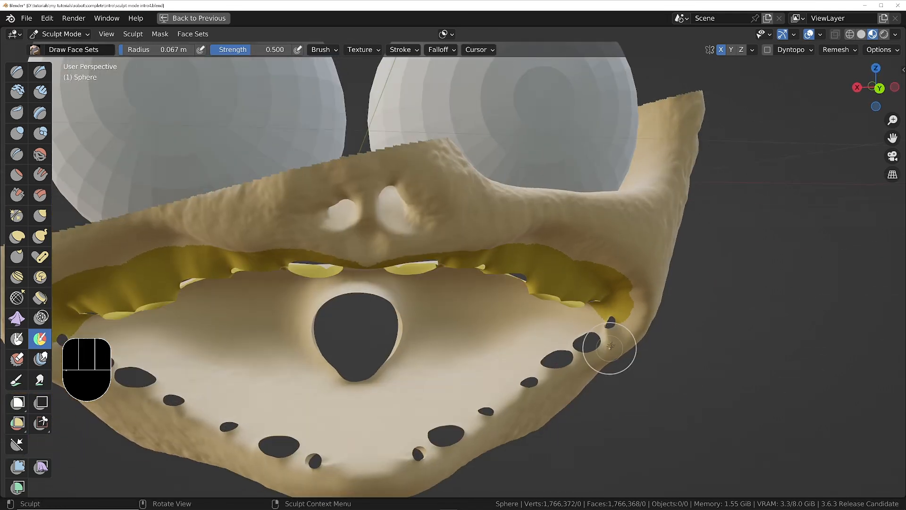
mouse_move(606, 343)
left_mouse_down("ctrl")
mouse_move(510, 387)
mouse_move(346, 414)
left_mouse_up("ctrl")
- Enlarge the Draw Face Sets radius to 0.16 m and fill the mouth's interior with the gum face set
scroll(346, 413, "down", 4)
mouse_move(346, 414)
middle_mouse_down()
mouse_move(410, 267)
mouse_move(514, 309)
middle_mouse_up()
left_click_drag(516, 312, 450, 329, "ctrl")
middle_click_drag(483, 331, 463, 338)
key("f")
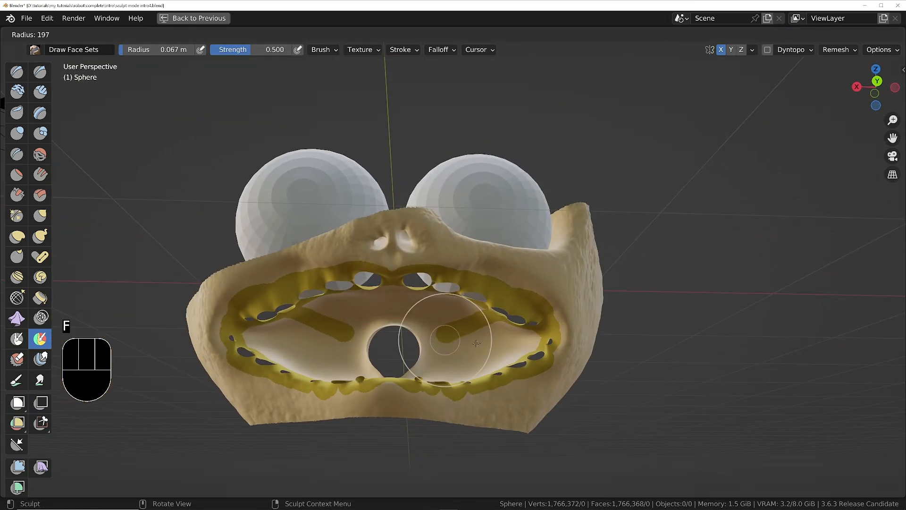
left_click(485, 338)
mouse_move(461, 332)
left_mouse_down("ctrl")
mouse_move(335, 318)
mouse_move(373, 323)
mouse_move(454, 361)
left_mouse_up("ctrl")
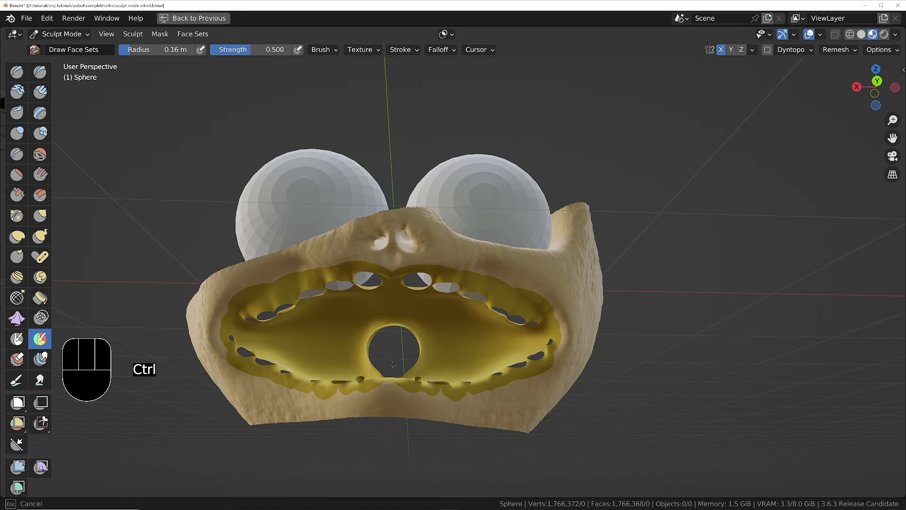
middle_click_drag(455, 359, 470, 387)
left_click_drag(470, 387, 468, 391, "ctrl")
- Reduce the brush radius to 0.052 m and extend the gum face set between the two upper front tooth openings
middle_click_drag(418, 422, 409, 347)
middle_click_drag(409, 347, 439, 206, "ctrl")
key("f")
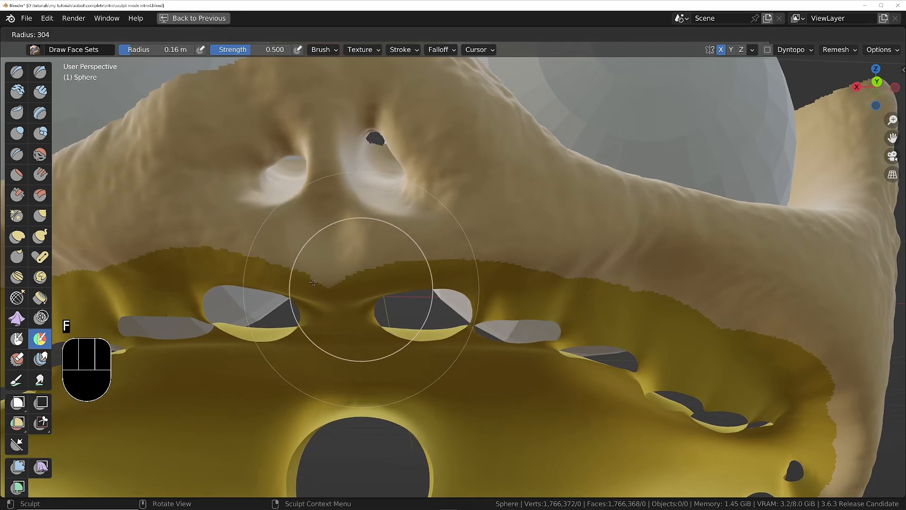
left_click(284, 284)
mouse_move(332, 304)
left_mouse_down("ctrl")
mouse_move(324, 302)
mouse_move(332, 291)
left_mouse_up("ctrl")
- Even out the lower gum border with the same face set, filling the front notch at a 0.018 m brush radius
mouse_move(355, 264)
middle_mouse_down("ctrl")
mouse_move(400, 384)
mouse_move(311, 339)
middle_mouse_up("ctrl")
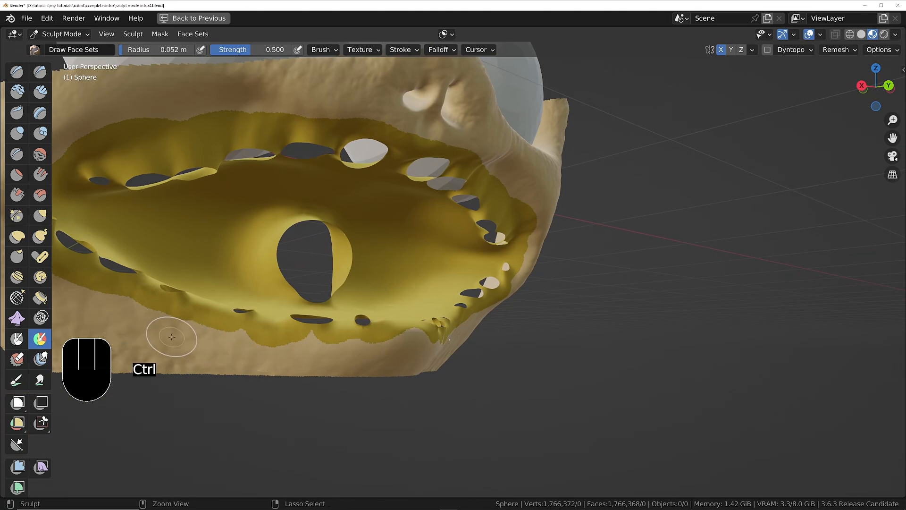
left_click_drag(179, 339, 205, 346, "ctrl")
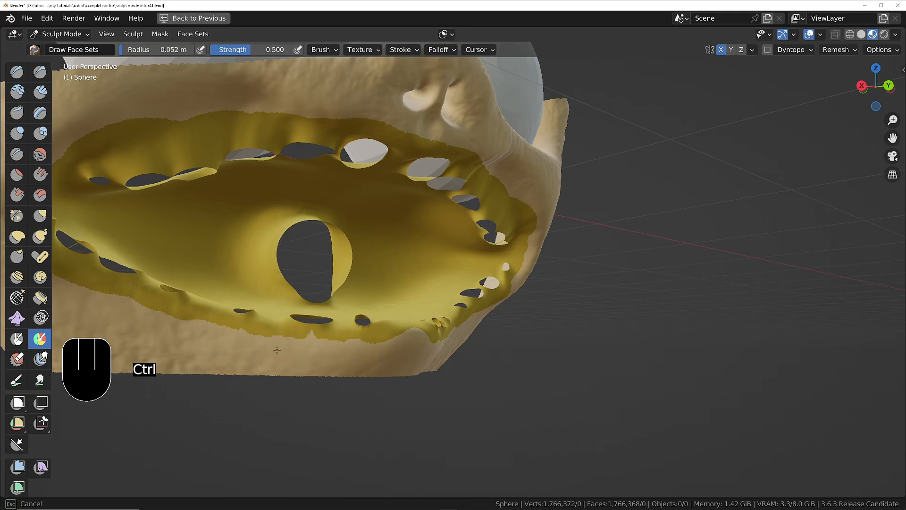
left_click_drag(277, 351, 296, 341, "ctrl")
scroll(296, 340, "up", 5)
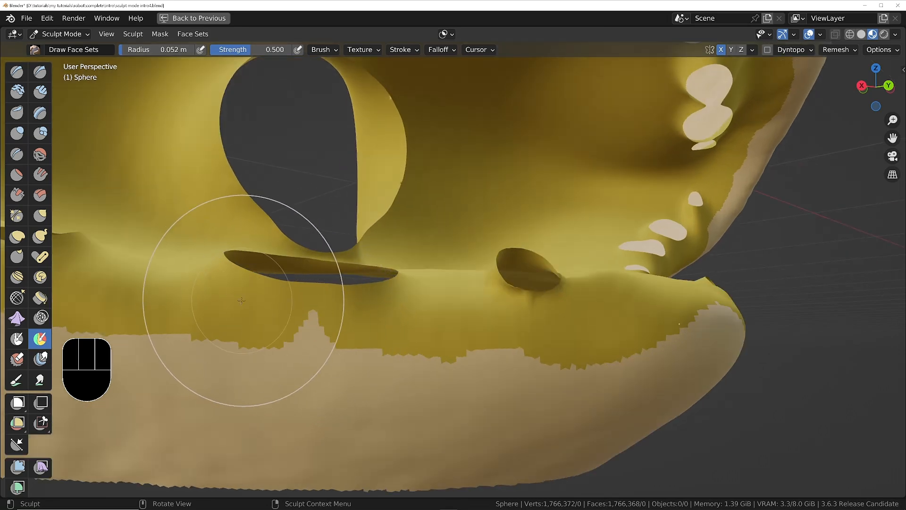
key("f")
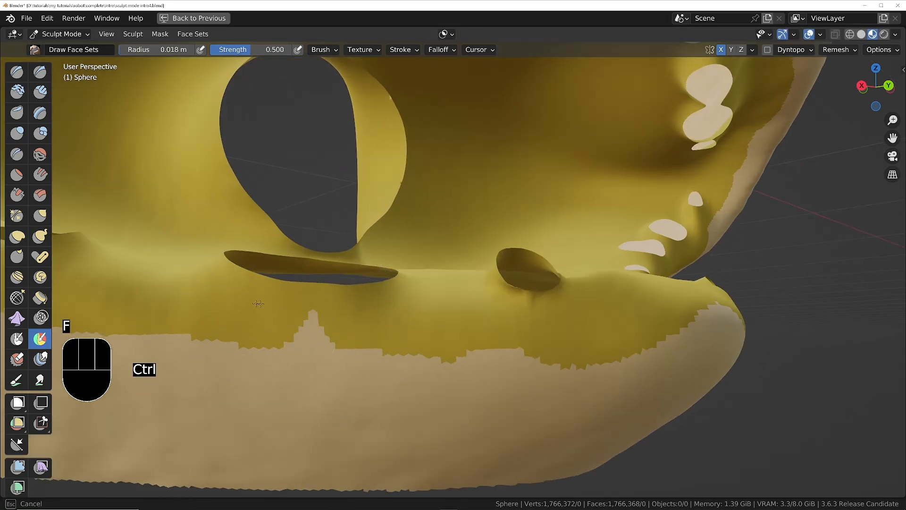
left_click_drag(258, 303, 331, 322, "ctrl")
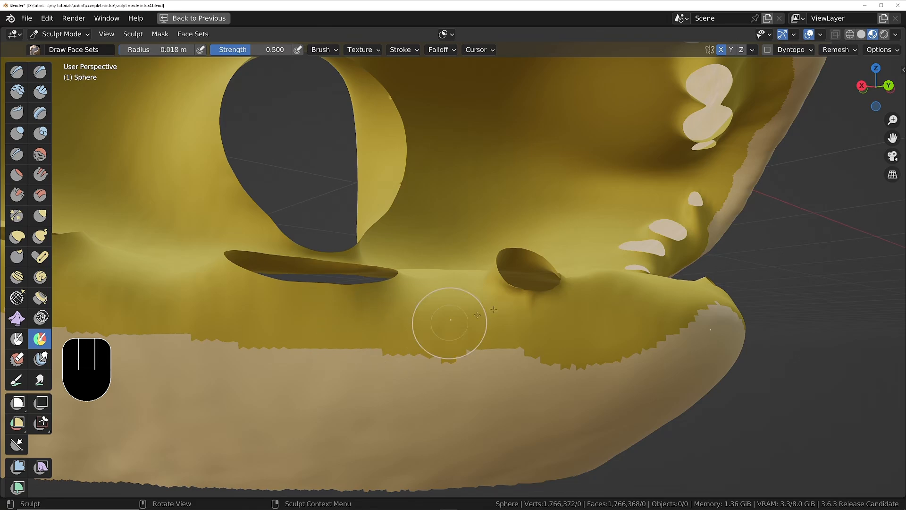
- Smooth the jagged borders of the gum face set using the Mesh Filter with Relax Face Sets
mouse_move(449, 320)
middle_mouse_down()
mouse_move(532, 323)
mouse_move(656, 307)
mouse_move(520, 255)
mouse_move(537, 297)
mouse_move(539, 222)
mouse_move(553, 236)
mouse_move(562, 280)
mouse_move(540, 309)
mouse_move(446, 298)
mouse_move(488, 291)
middle_mouse_up()
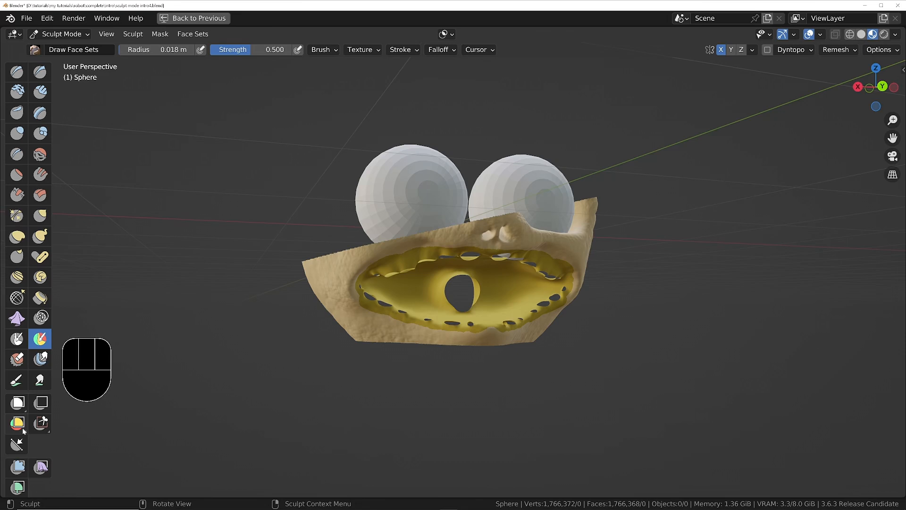
left_click(18, 466)
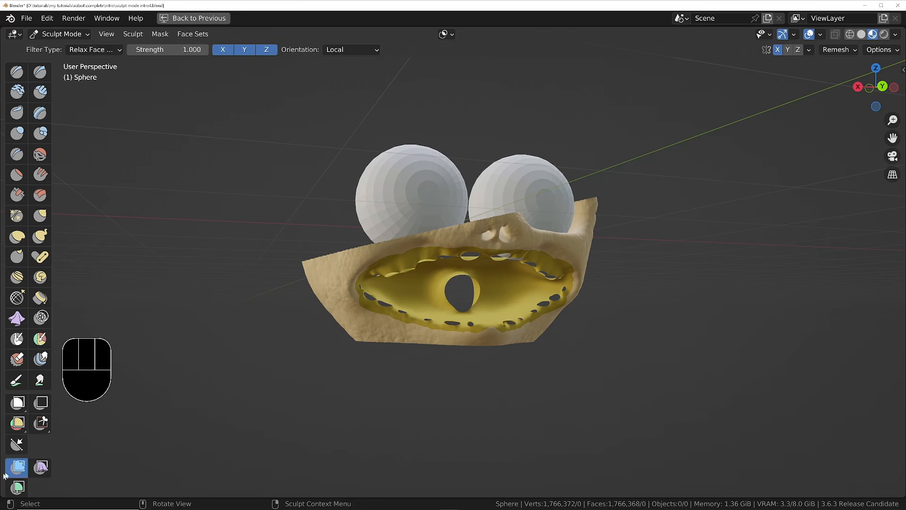
scroll(478, 242, "up", 4)
middle_click_drag(548, 328, 543, 296)
scroll(585, 246, "up", 4)
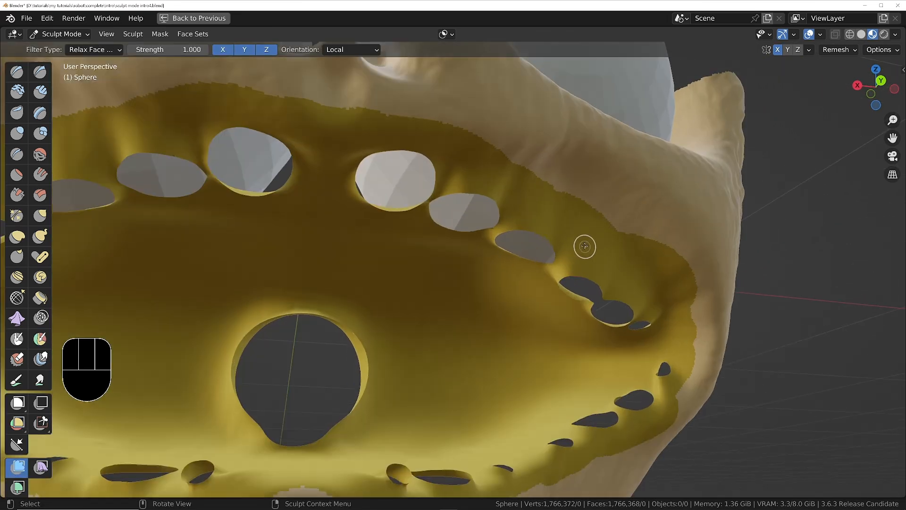
left_click_drag(553, 225, 586, 226)
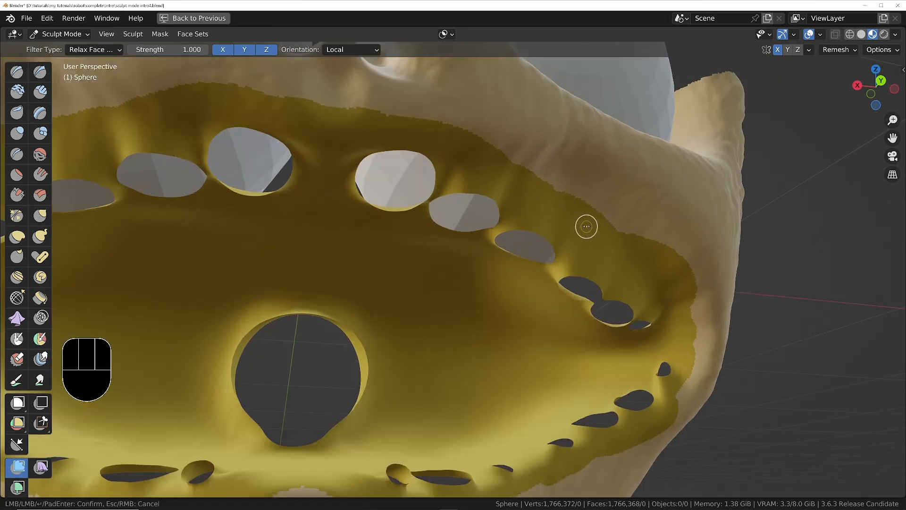
left_click(690, 244)
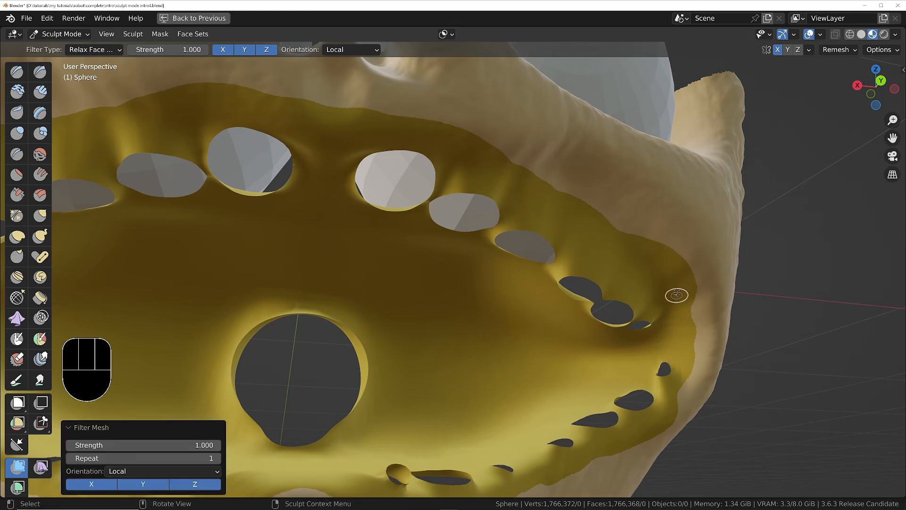
middle_click_drag(452, 181, 433, 263, "ctrl")
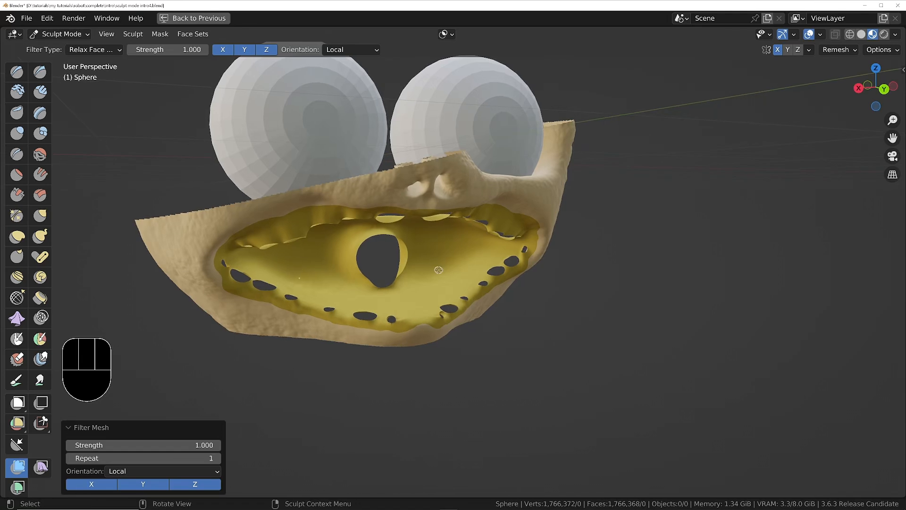
key("h")
key("h")
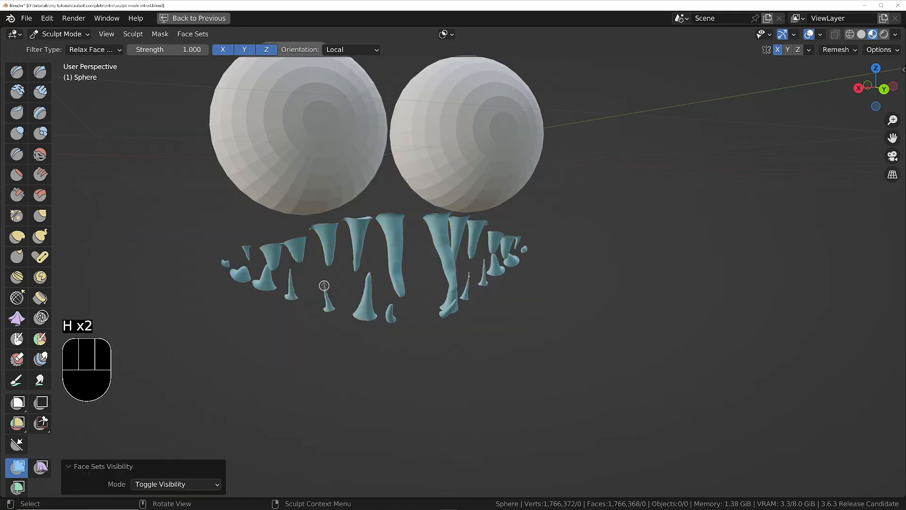
key("ctrl")
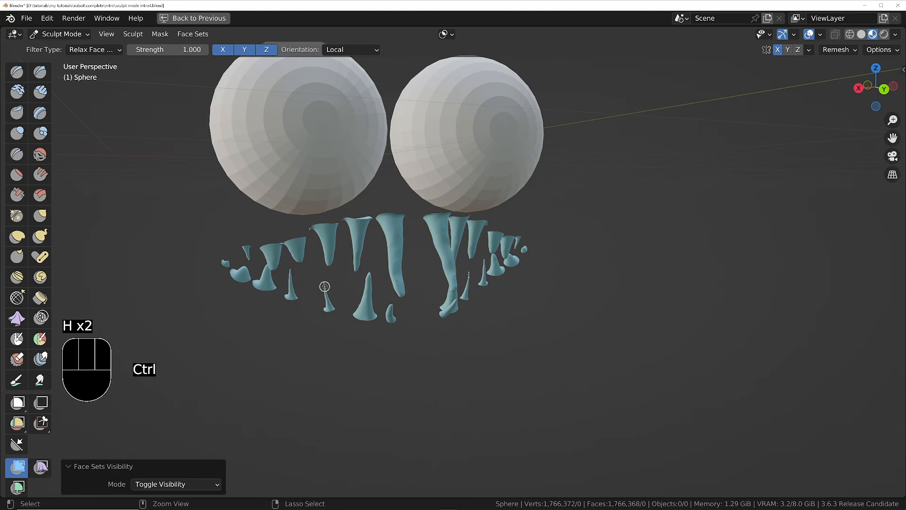
key("ctrl+z")
- Isolate the gum face set and assign the gums material to all of its visible faces in Edit Mode
key("h")
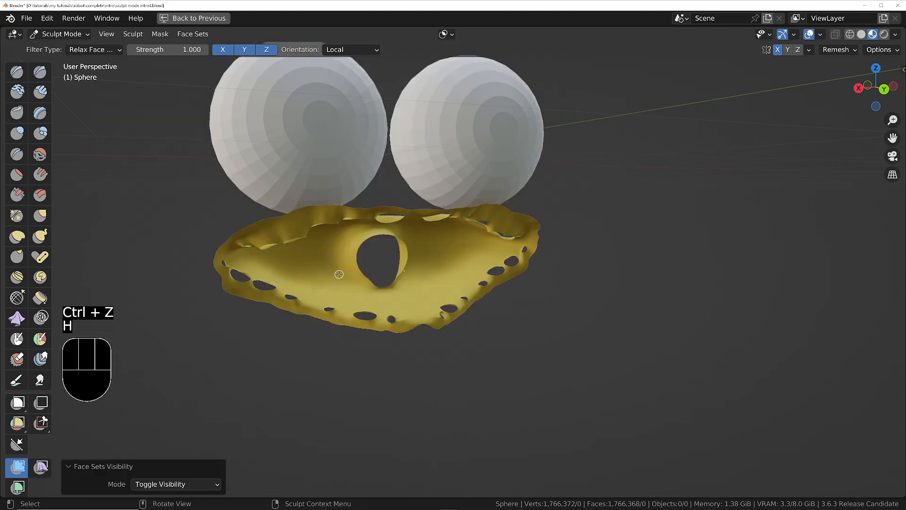
middle_click_drag(384, 271, 451, 260)
key("Tab")
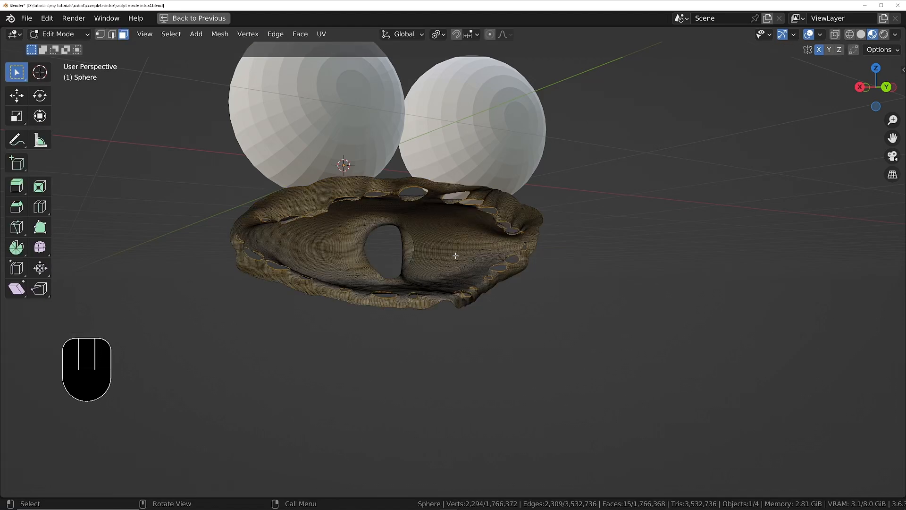
key("a")
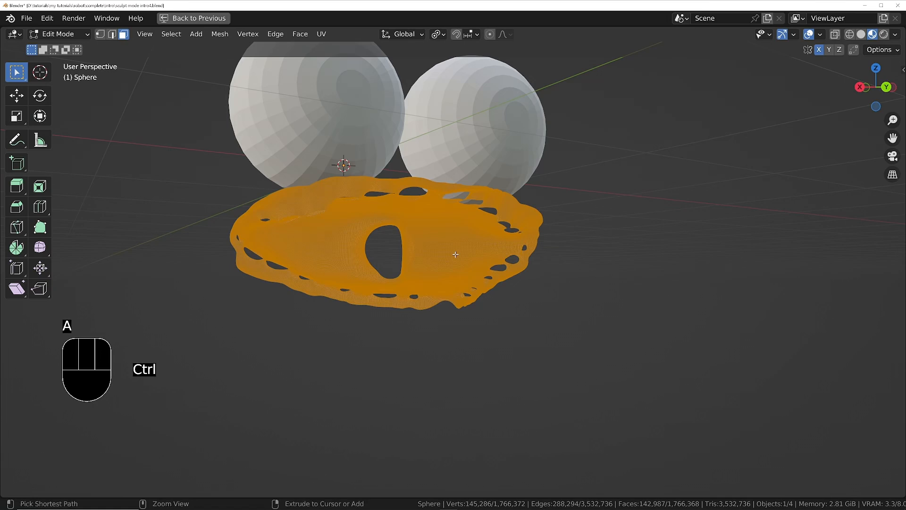
key("ctrl+space")
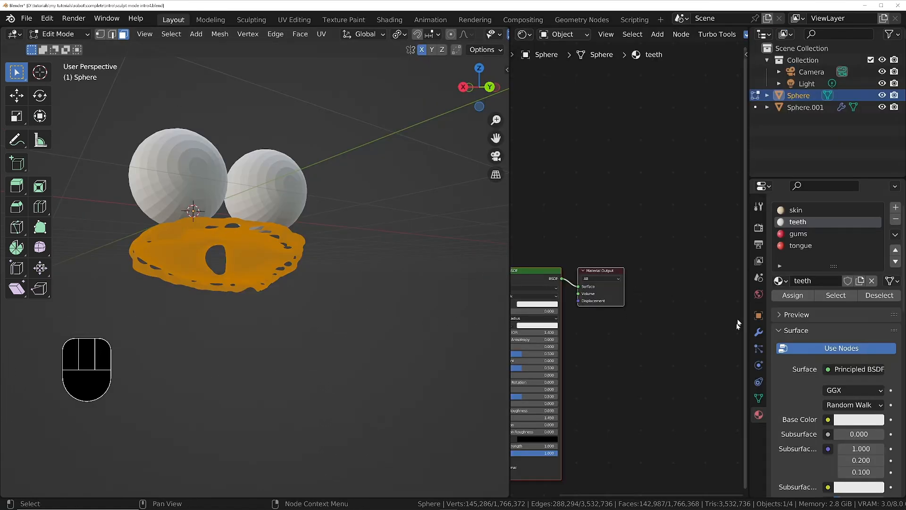
left_click(799, 233)
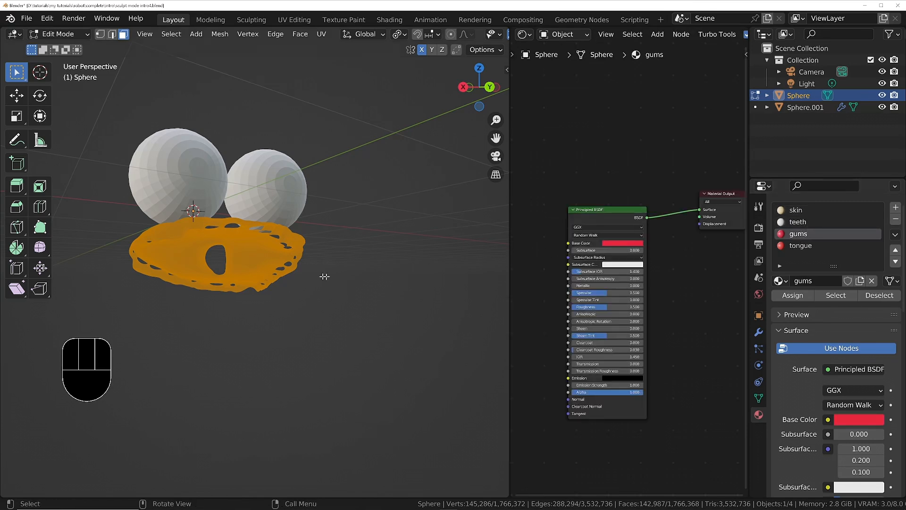
left_click(790, 296)
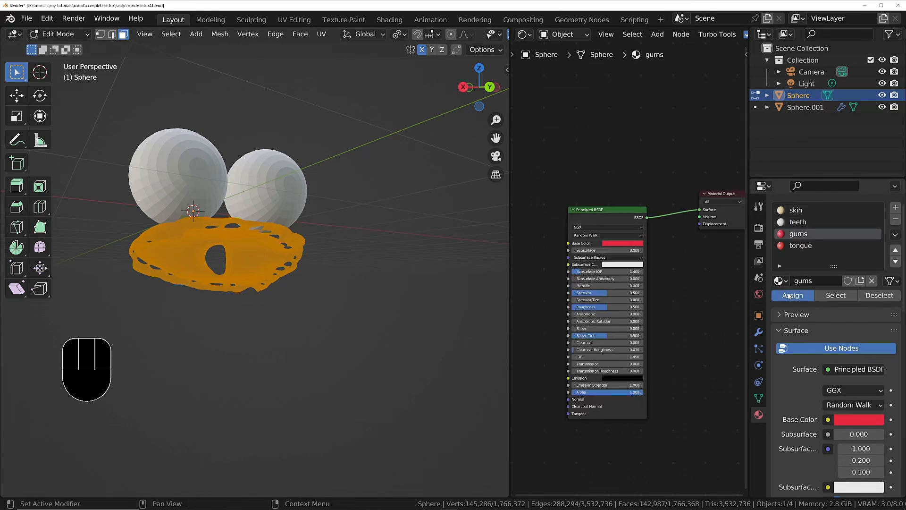
- Return to Sculpt Mode and reveal all the hidden parts of the head
middle_click_drag(198, 283, 255, 245)
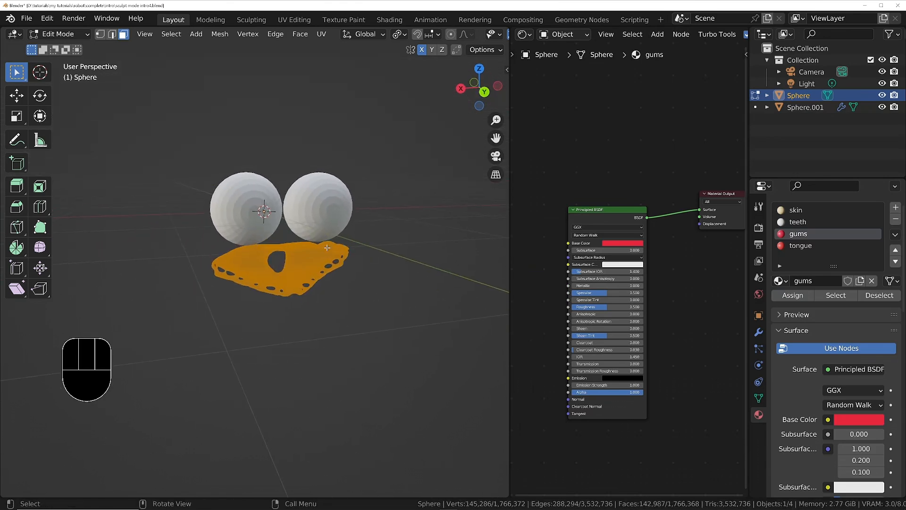
key("Tab")
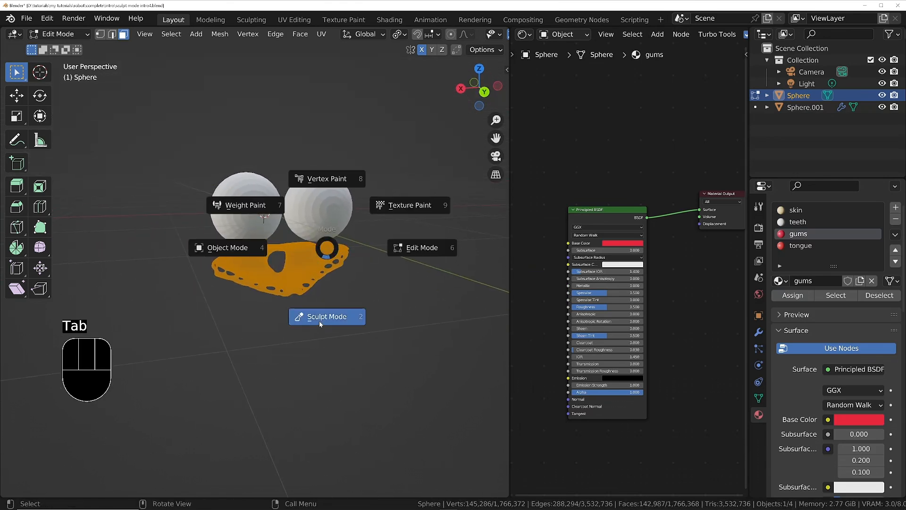
left_click(293, 233)
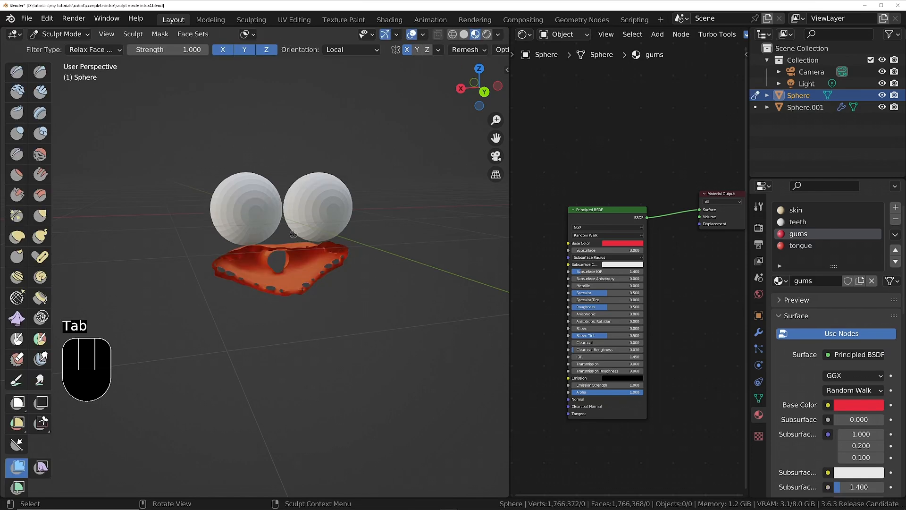
key("alt")
key("alt+h")
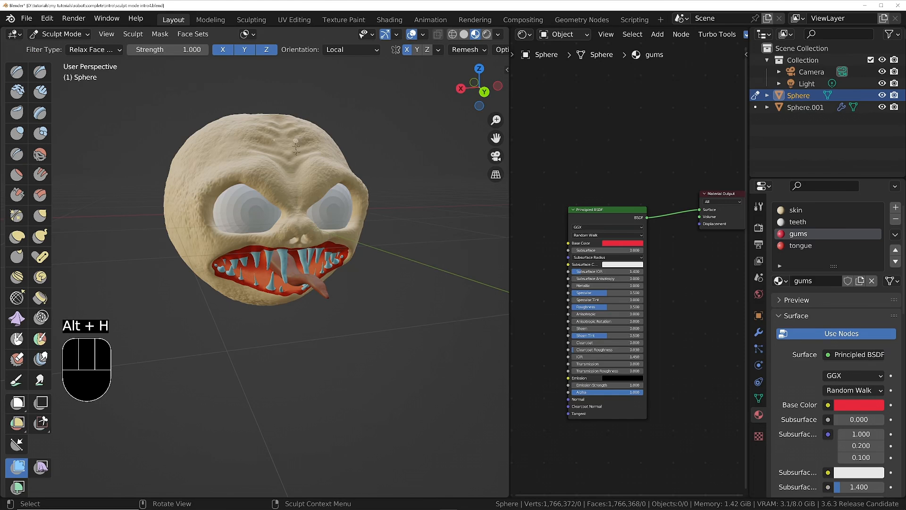
- Isolate the skin face set and assign the skin material to its linked faces in Edit Mode
middle_click_drag(296, 147, 291, 176)
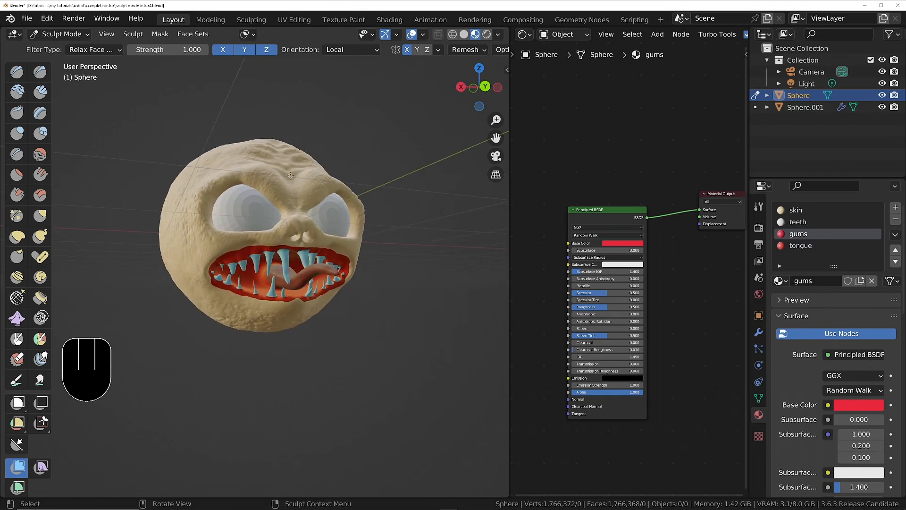
key("h")
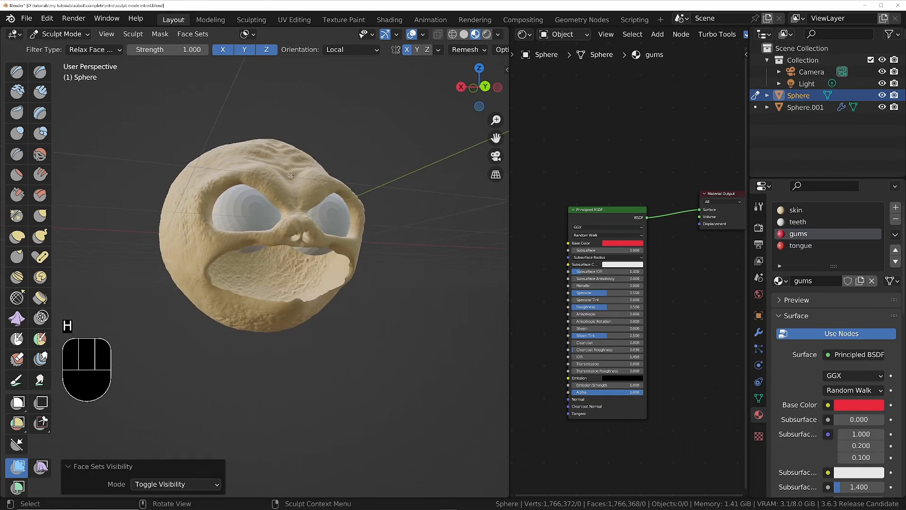
middle_click_drag(278, 161, 322, 277)
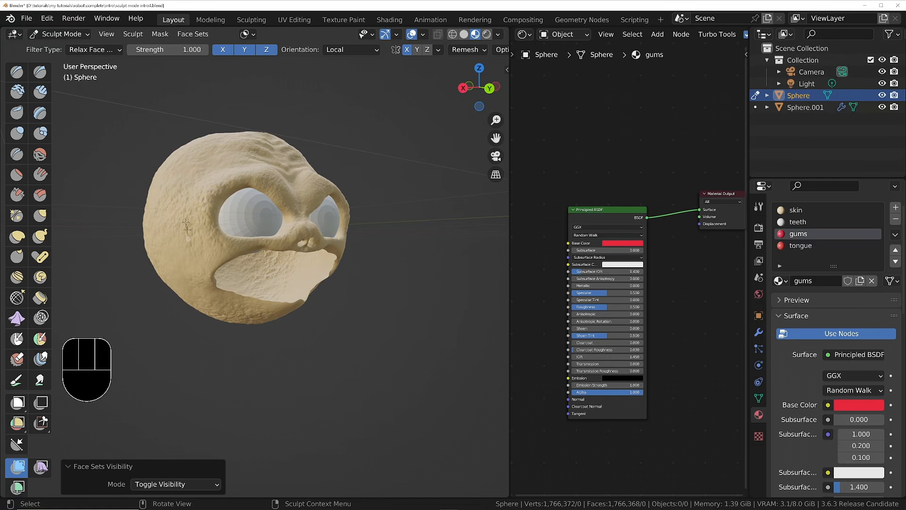
key("Tab")
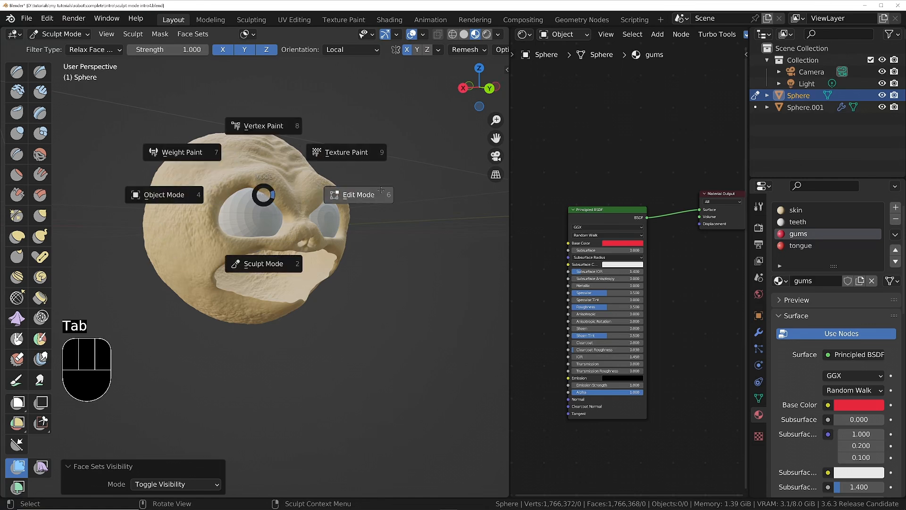
left_click(360, 202)
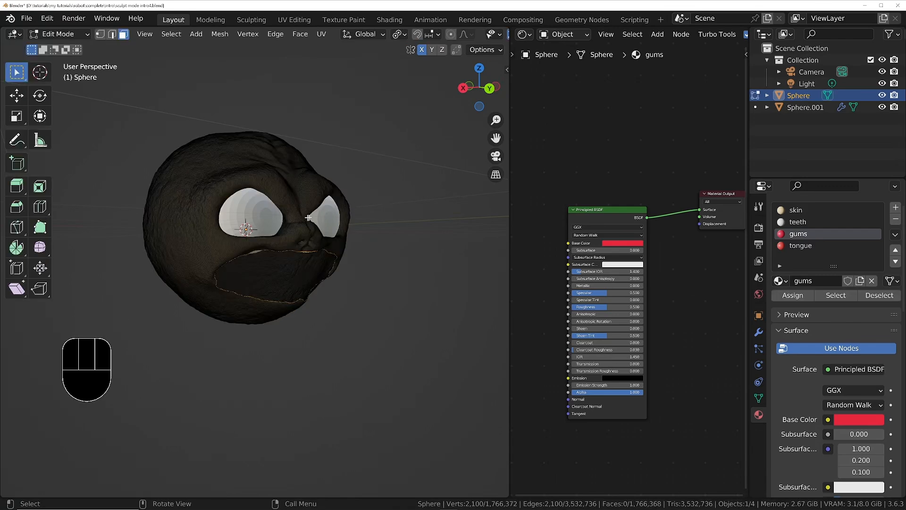
key("l")
left_click(802, 210)
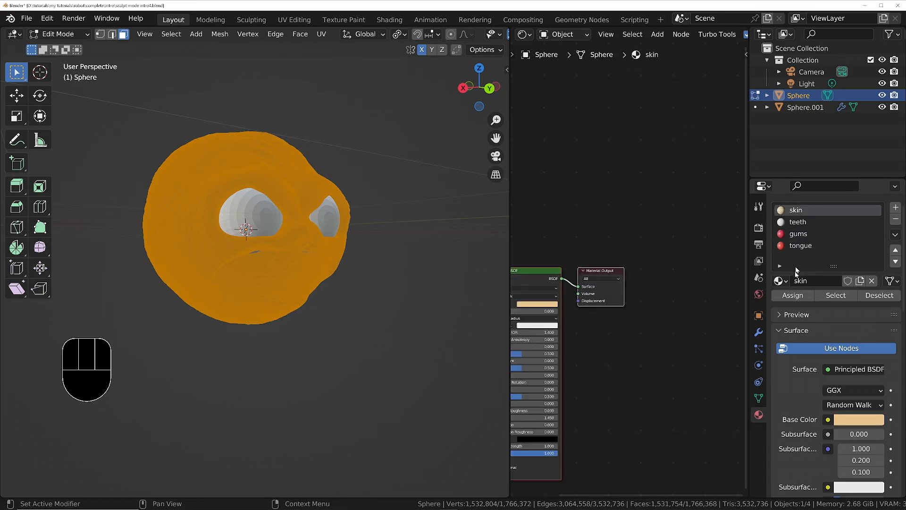
left_click(797, 296)
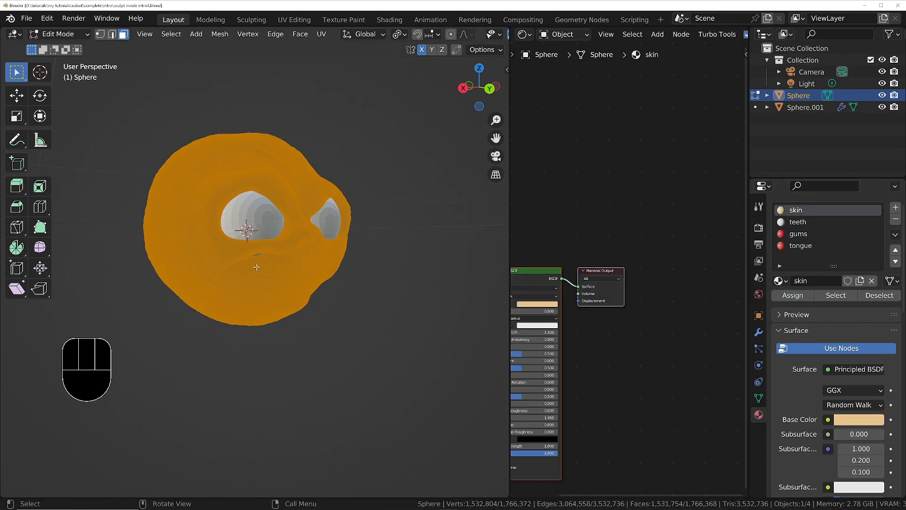
- Reveal all hidden geometry and switch to Object Mode to view the head with its assigned materials
key("alt")
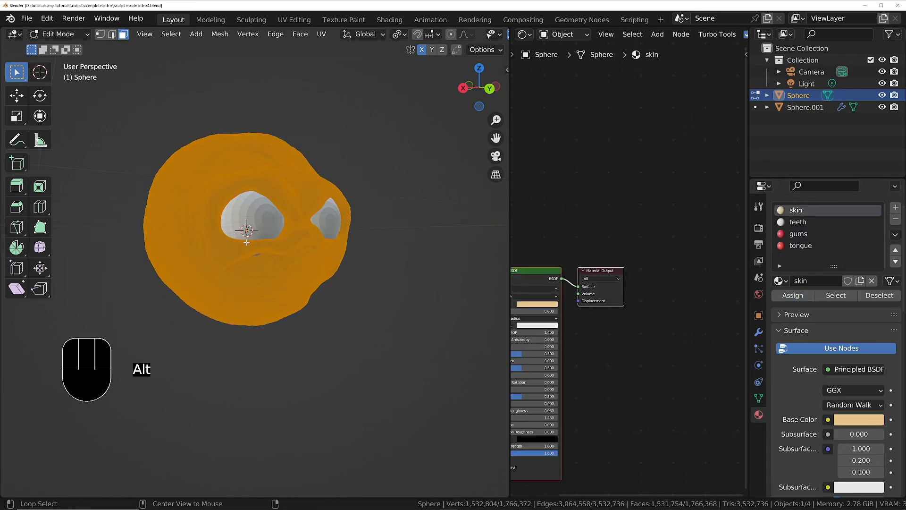
key("alt+h")
key("Tab")
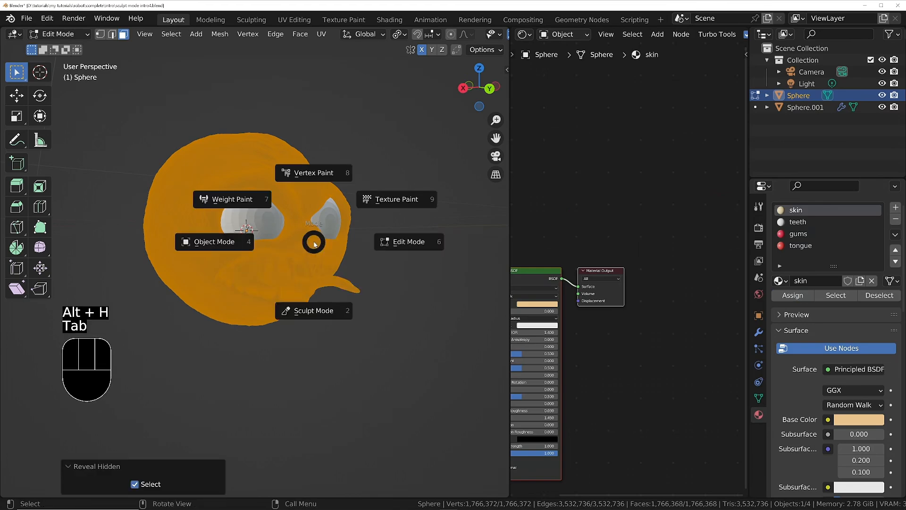
mouse_move(321, 254)
middle_mouse_down()
mouse_move(306, 248)
mouse_move(310, 239)
mouse_move(318, 251)
middle_mouse_up()
middle_click_drag(317, 250, 310, 197, "ctrl")
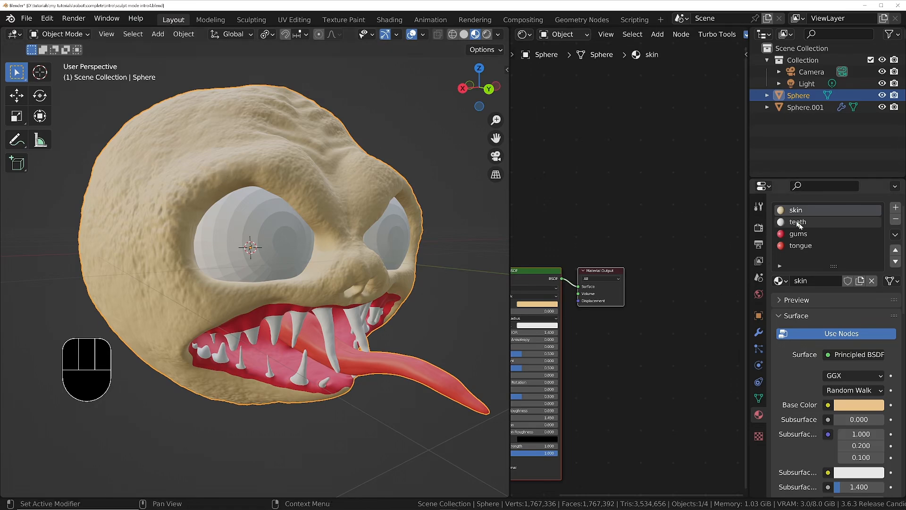
middle_click_drag(310, 328, 291, 321)
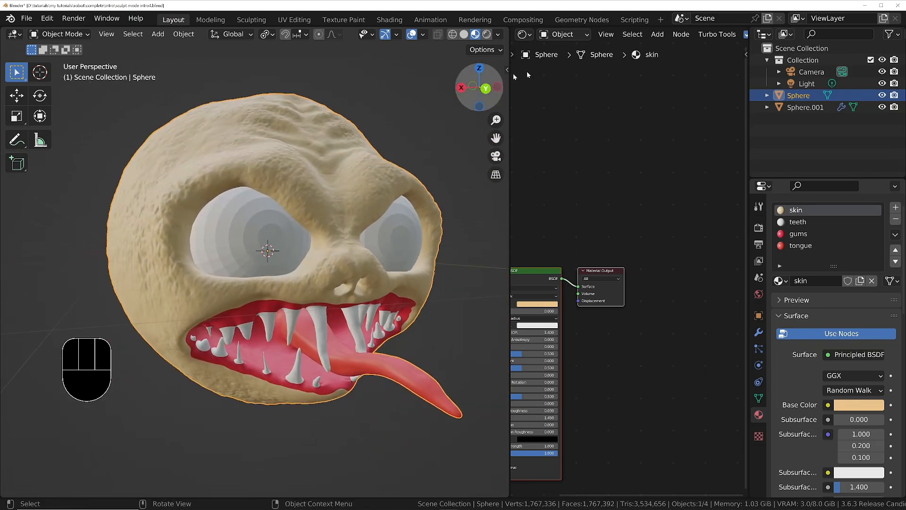
- Change the scene's render engine to Cycles
left_click(759, 228)
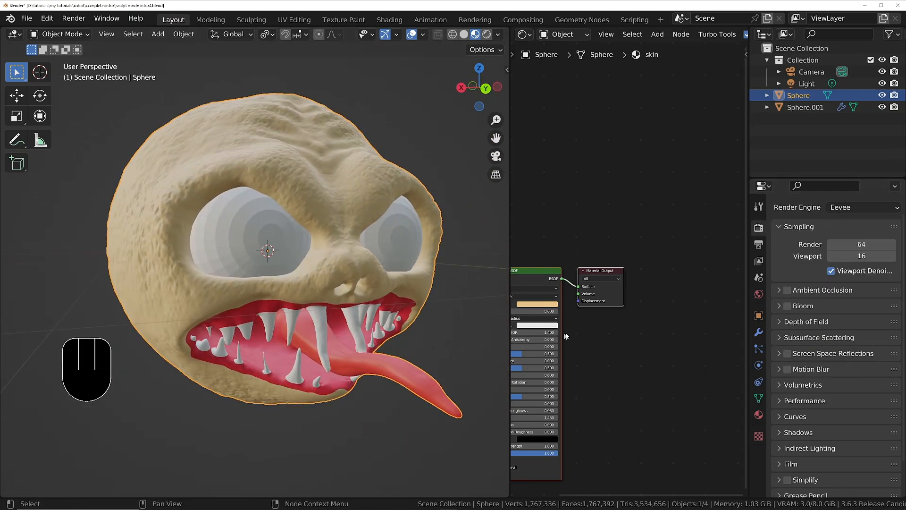
middle_click_drag(590, 331, 668, 247)
left_click(860, 207)
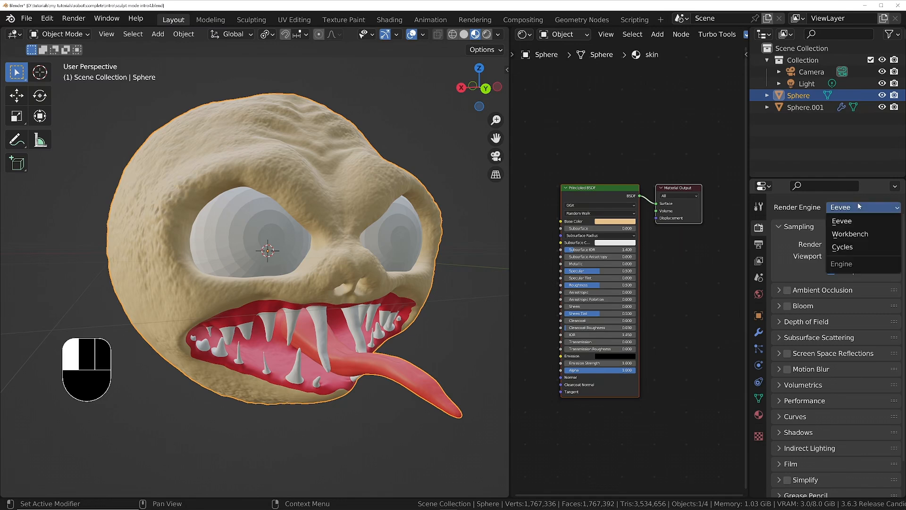
left_click(860, 247)
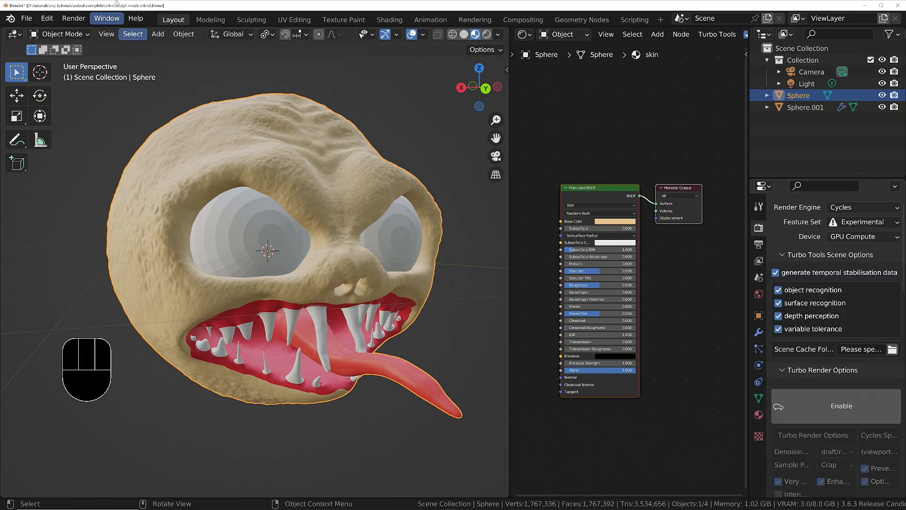
- Add an Environment Texture node to the World shader and connect its Color output to the Background node's Color input
left_click(563, 34)
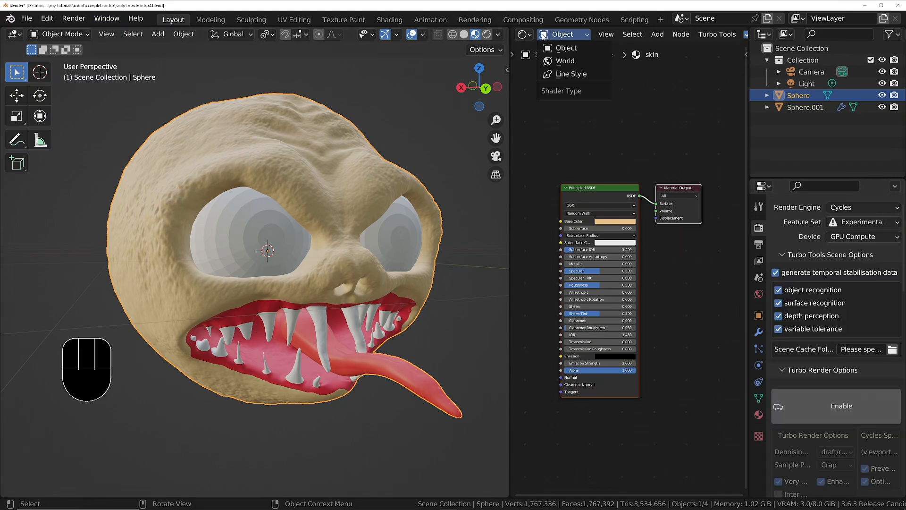
left_click(566, 61)
middle_click_drag(561, 189, 619, 256)
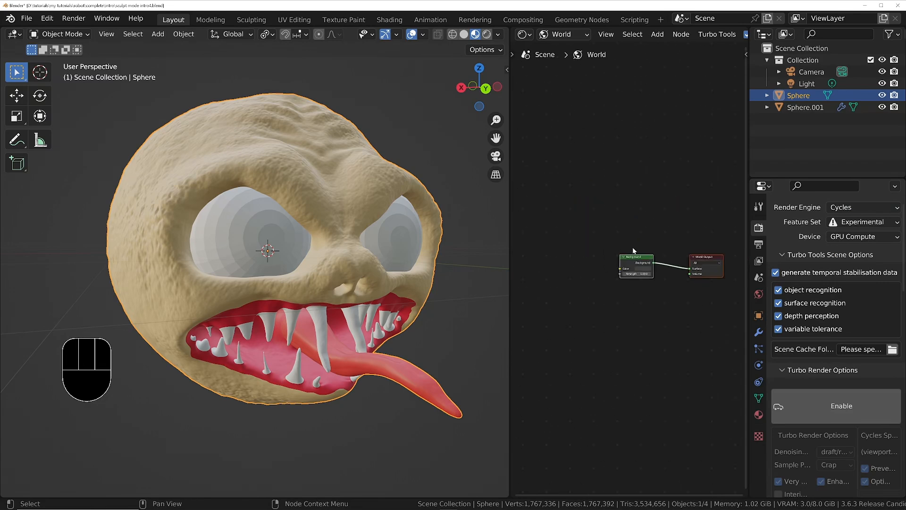
key("shift+a")
left_click(638, 248)
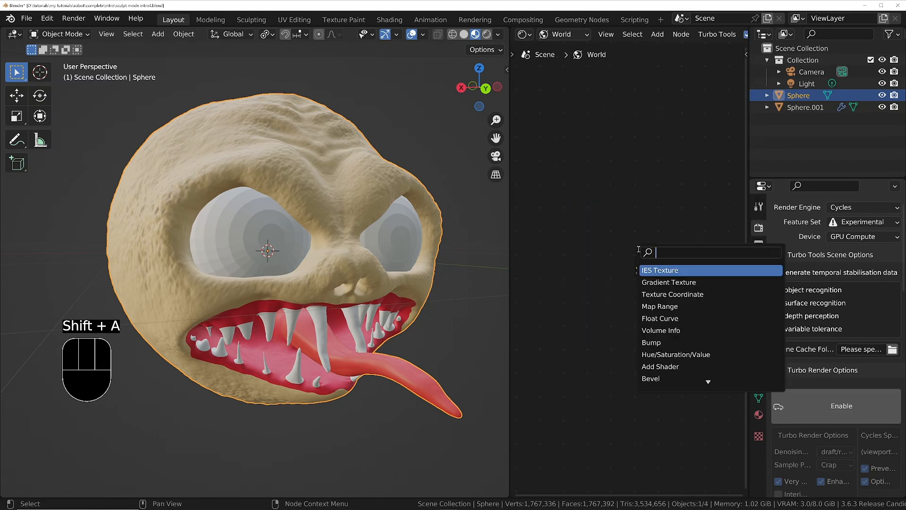
type("en")
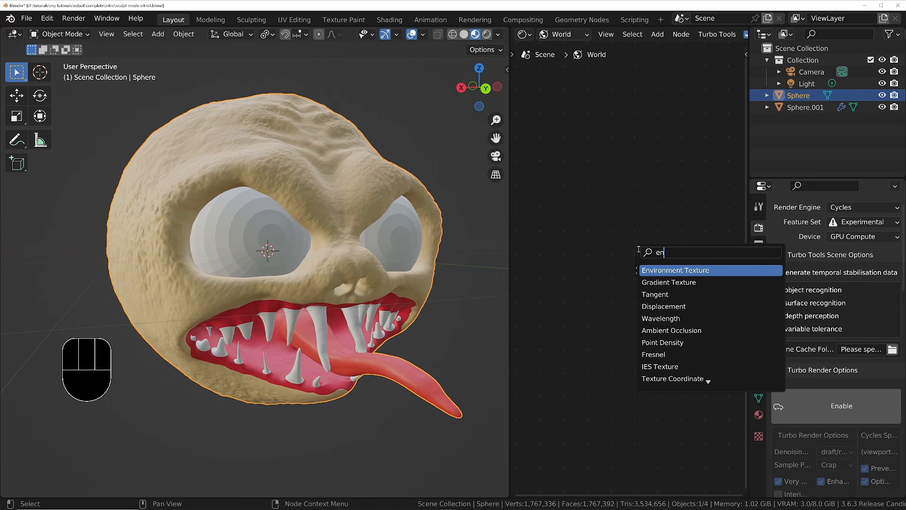
key("Return")
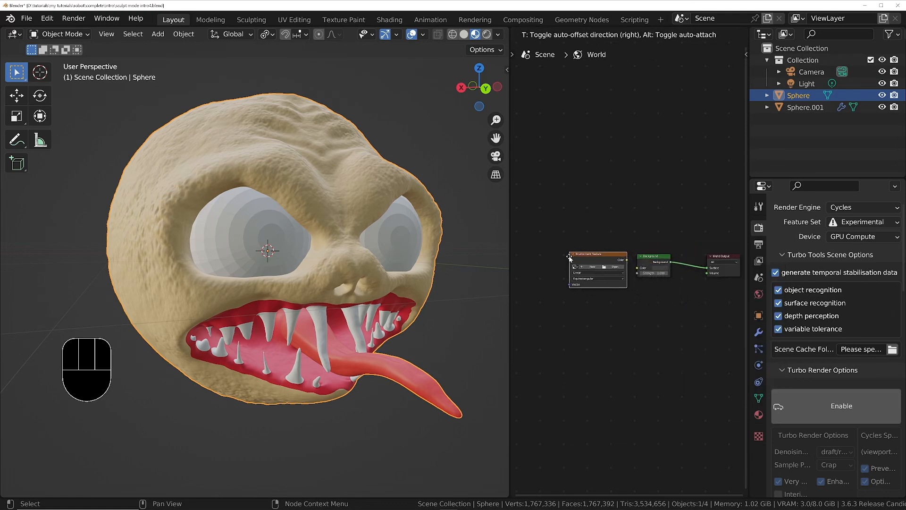
scroll(627, 257, "up", 3)
left_click_drag(625, 264, 642, 278)
- Add connected Texture Coordinate and Mapping nodes to the Environment Texture node
middle_click_drag(573, 260, 686, 279)
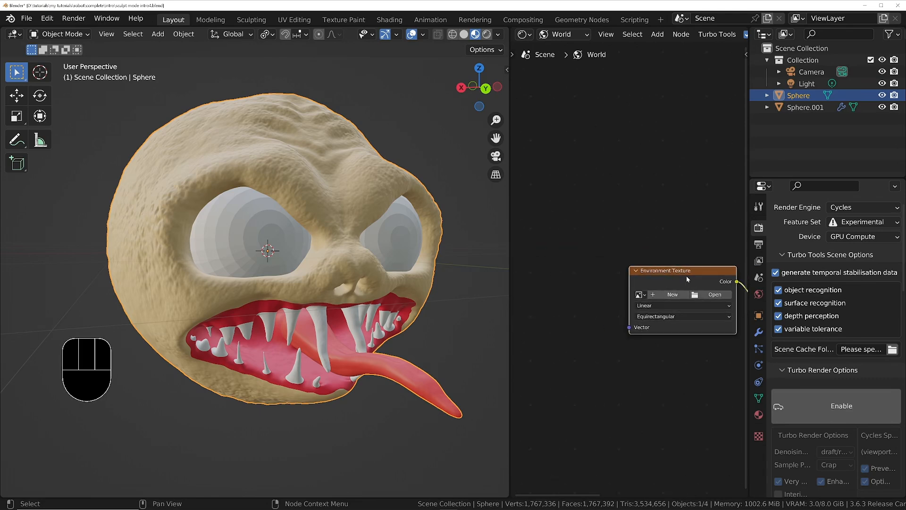
key("ctrl+t")
scroll(557, 303, "down", 2)
middle_click_drag(557, 302, 614, 246)
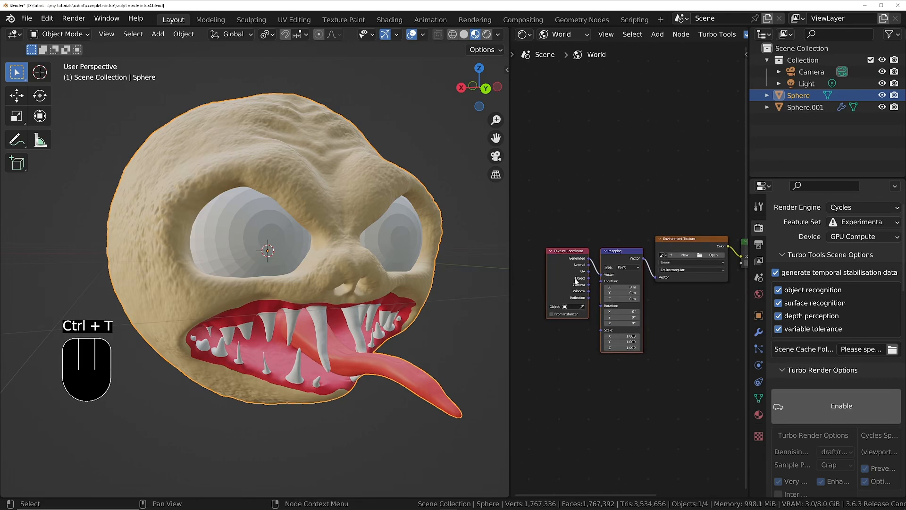
- Load christmas_photo_studio_04_8k.hdr into the World's Environment Texture node and display the viewport in Rendered shading
scroll(602, 248, "up", 2)
scroll(672, 250, "down", 3)
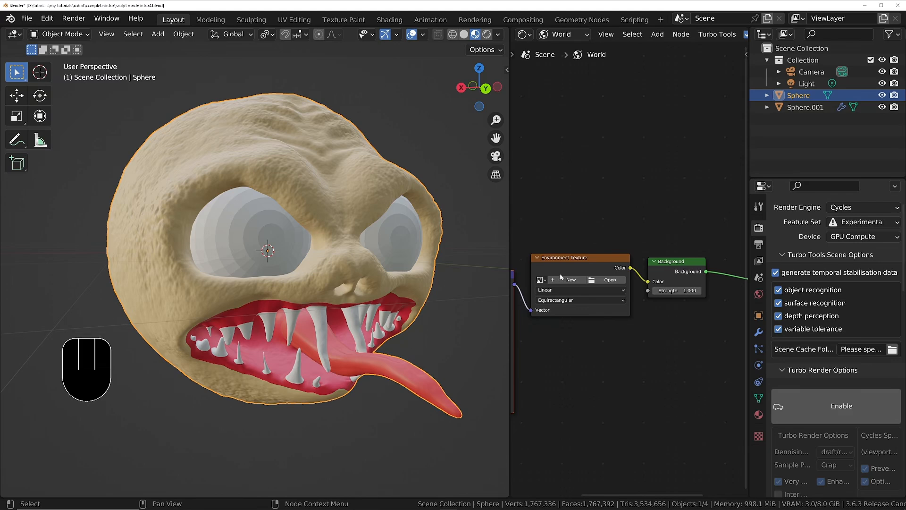
middle_click_drag(614, 276, 649, 280)
left_click(649, 279)
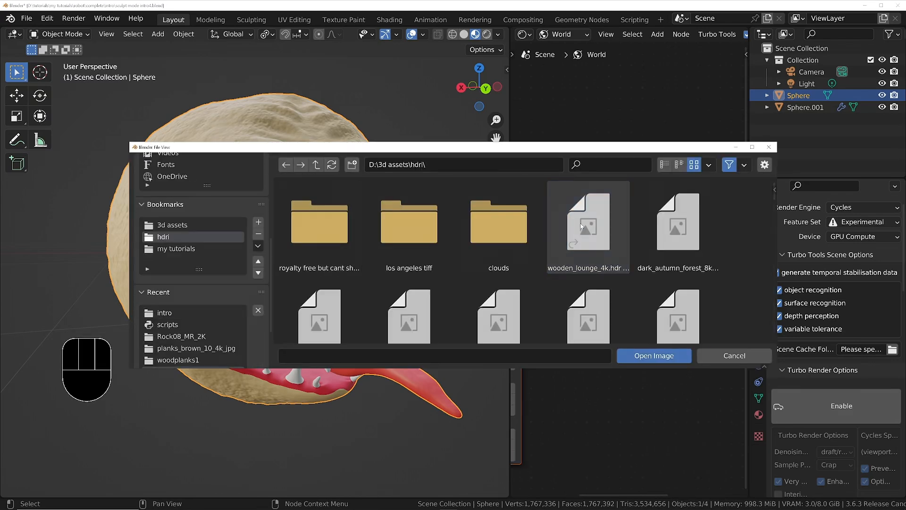
scroll(614, 236, "down", 2)
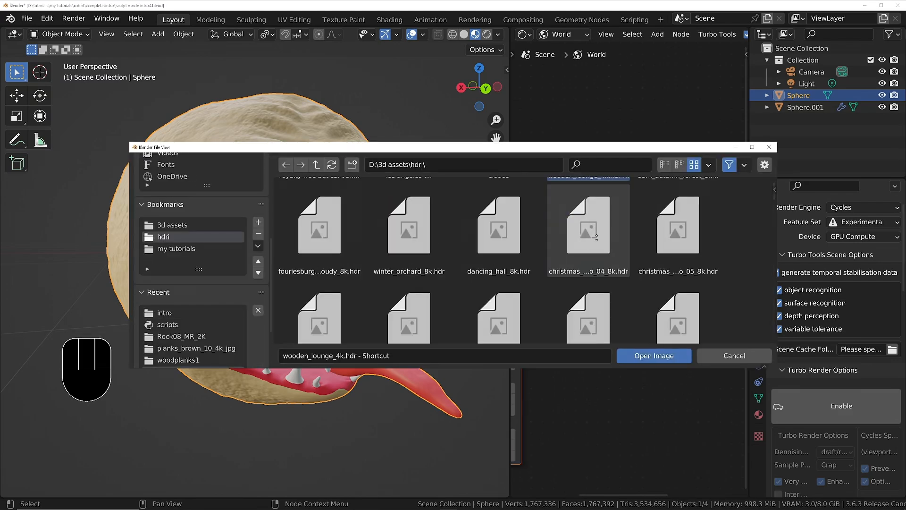
key("Return")
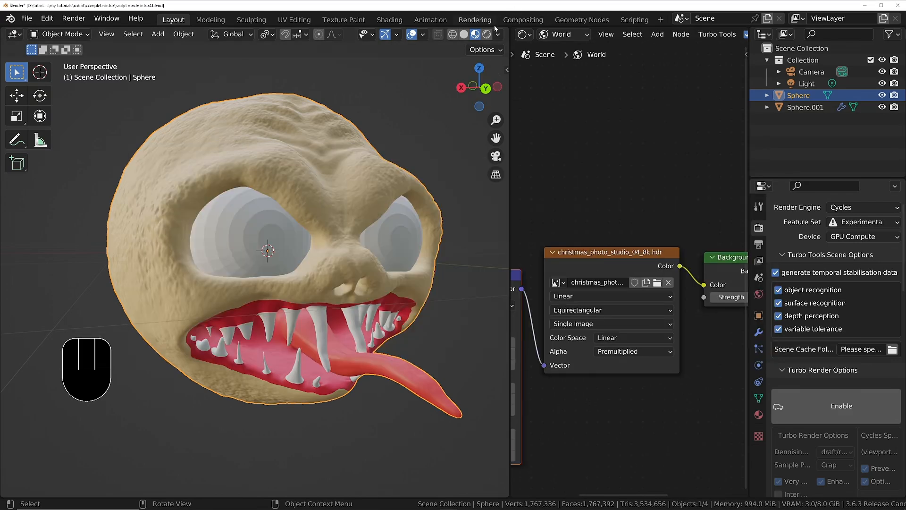
left_click(487, 35)
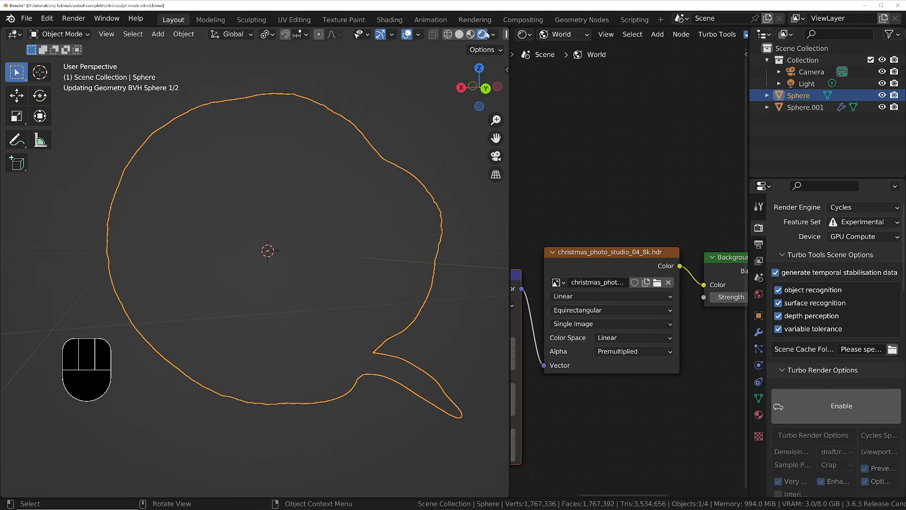
scroll(600, 256, "down", 2)
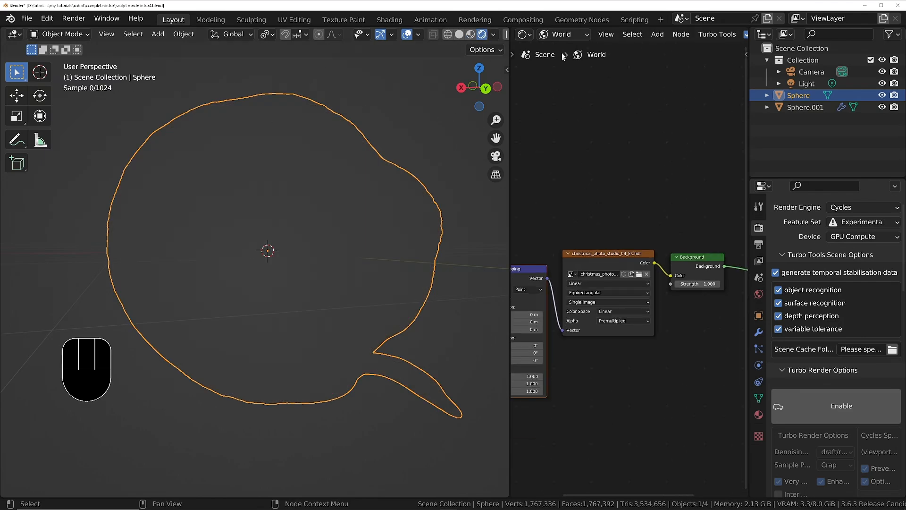
- Switch the shader editor from World to Object shading and show the head's material slots
left_click(564, 35)
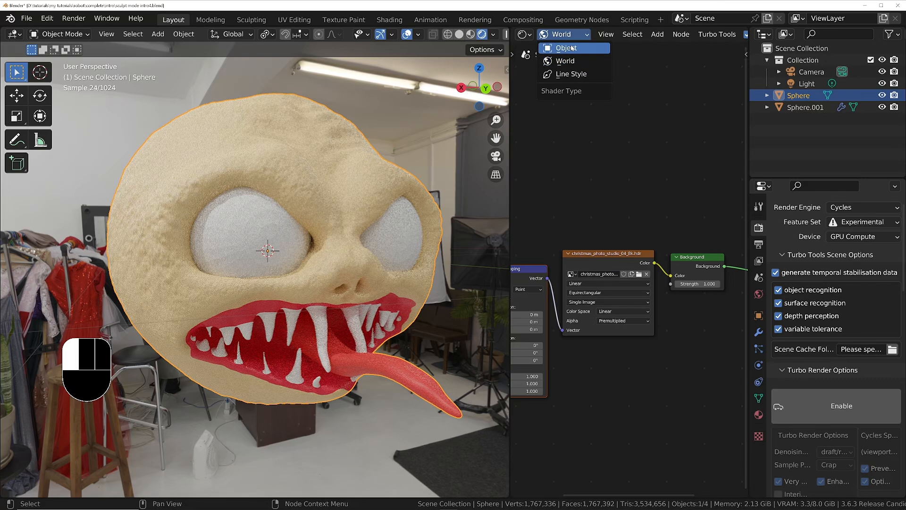
left_click(572, 48)
scroll(635, 196, "down", 6)
middle_click_drag(659, 225, 605, 227)
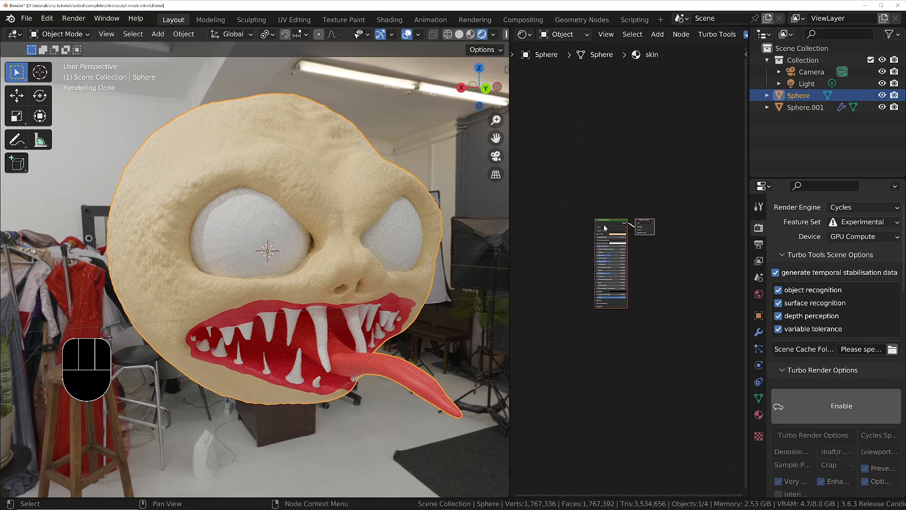
left_click(759, 415)
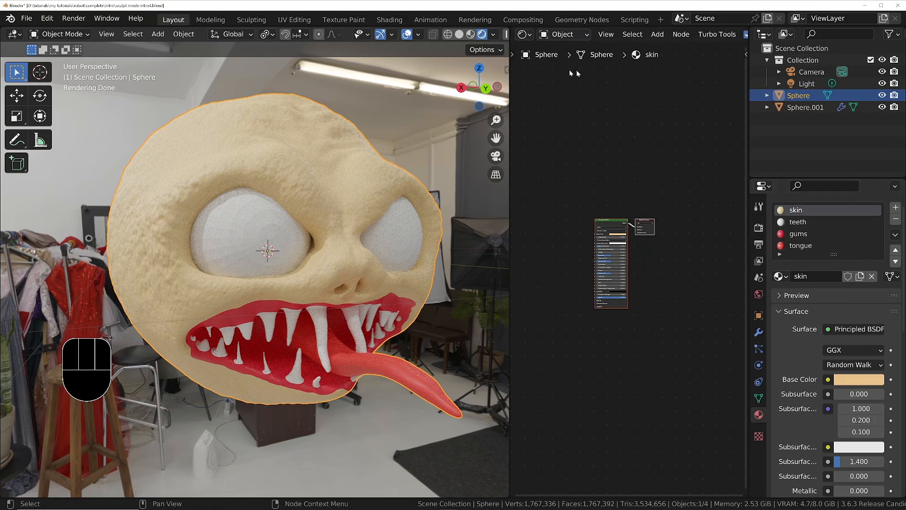
scroll(658, 34, "down", 5)
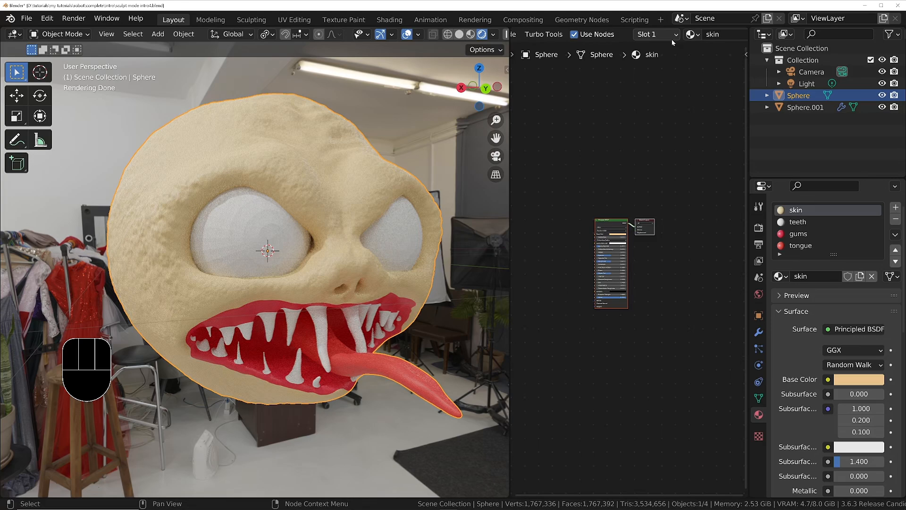
left_click(673, 38)
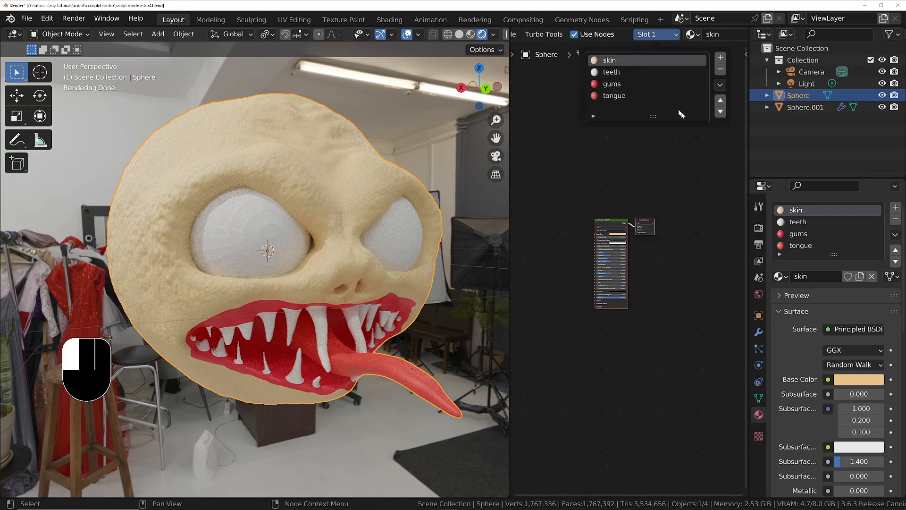
- Set the skin material's Subsurface to 0.323 and darken its Base Color to a muted brown
scroll(630, 248, "up", 3)
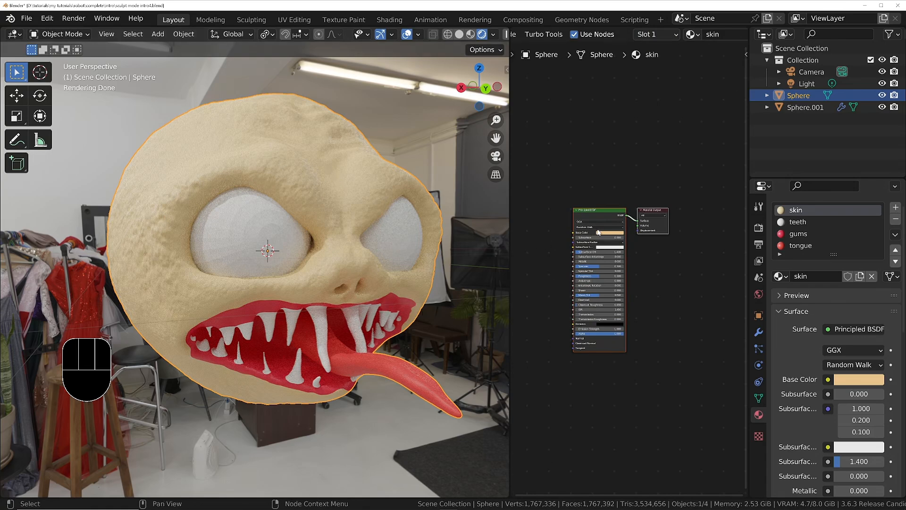
scroll(577, 236, "up", 4)
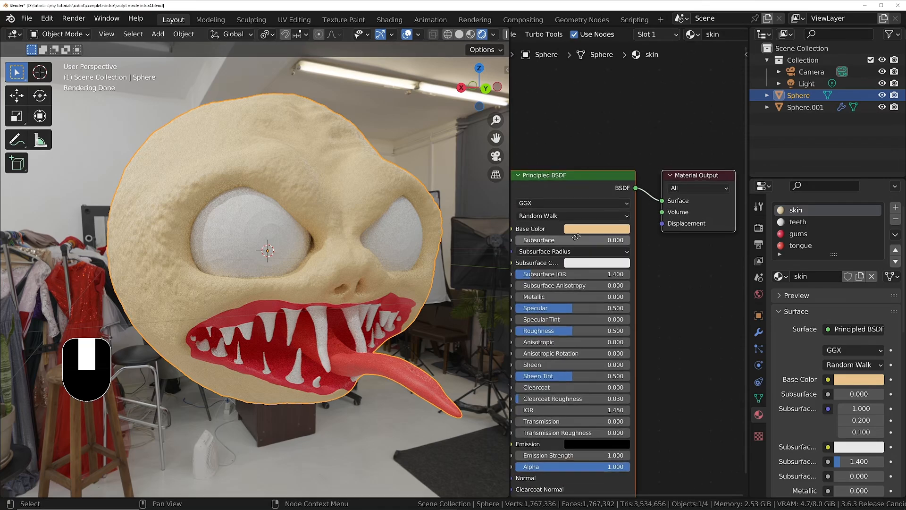
middle_click_drag(577, 236, 631, 176)
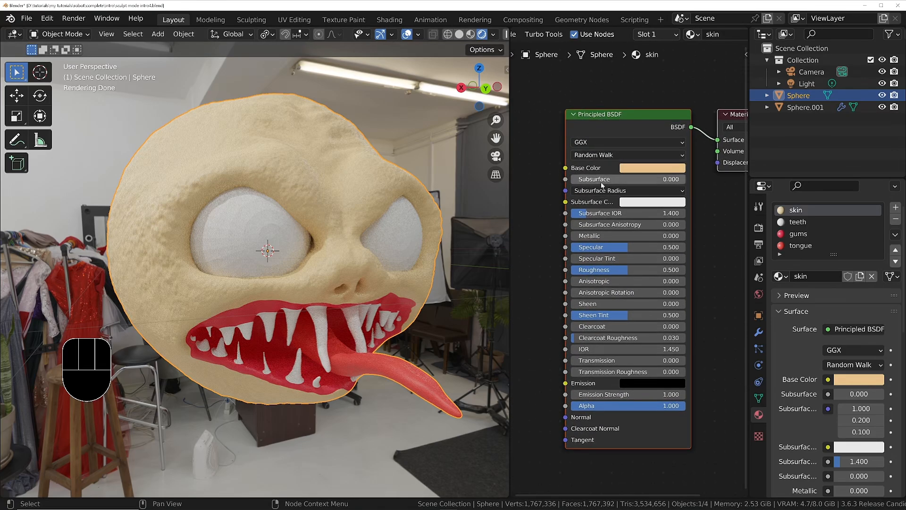
left_click_drag(595, 179, 633, 179)
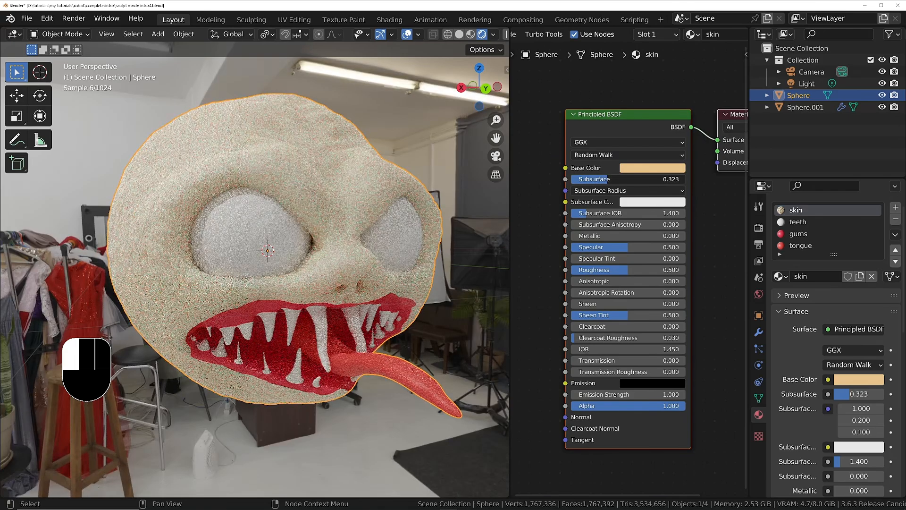
left_click(654, 168)
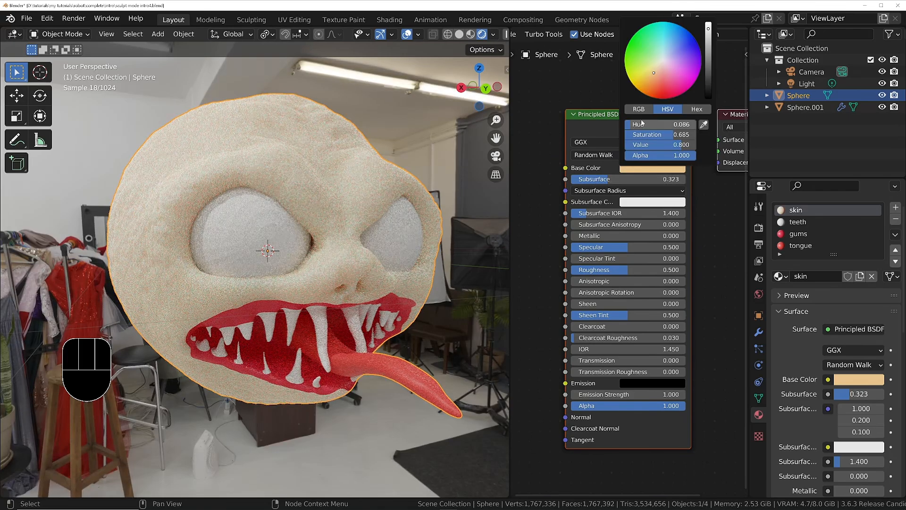
left_click(707, 57)
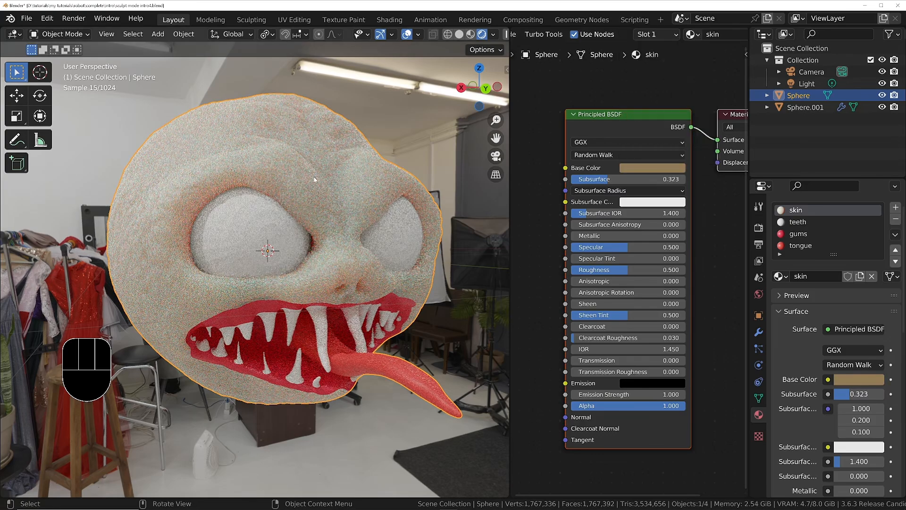
- Set the skin material's Roughness to 0.296 and view the head's highlights from the side
left_click_drag(630, 270, 606, 271)
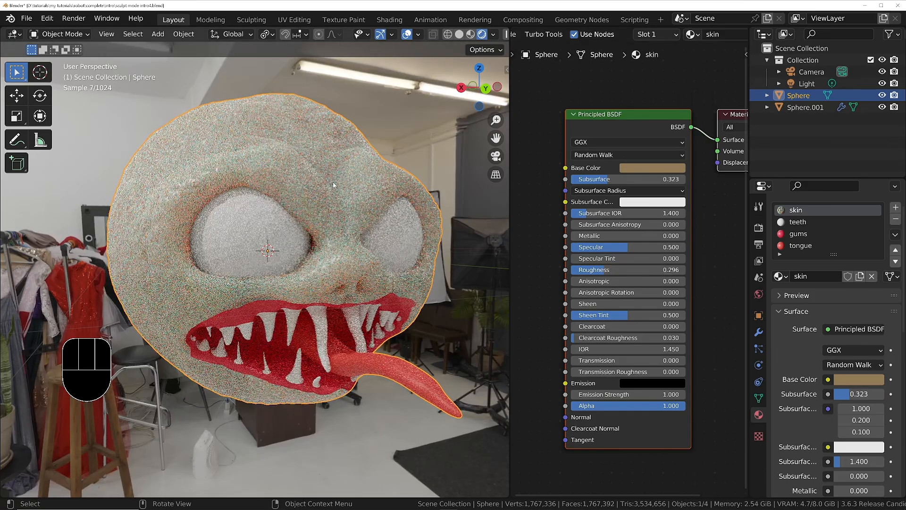
middle_click_drag(334, 184, 339, 237, "ctrl")
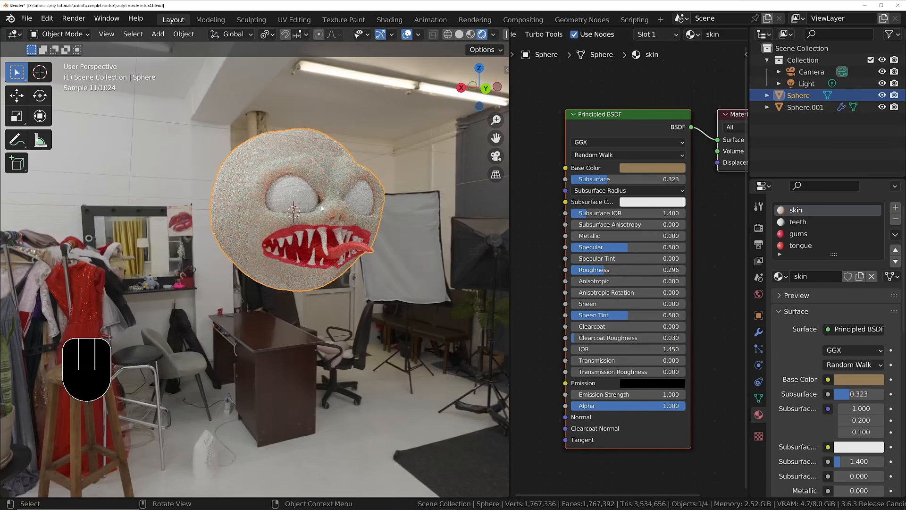
middle_click_drag(321, 208, 355, 207)
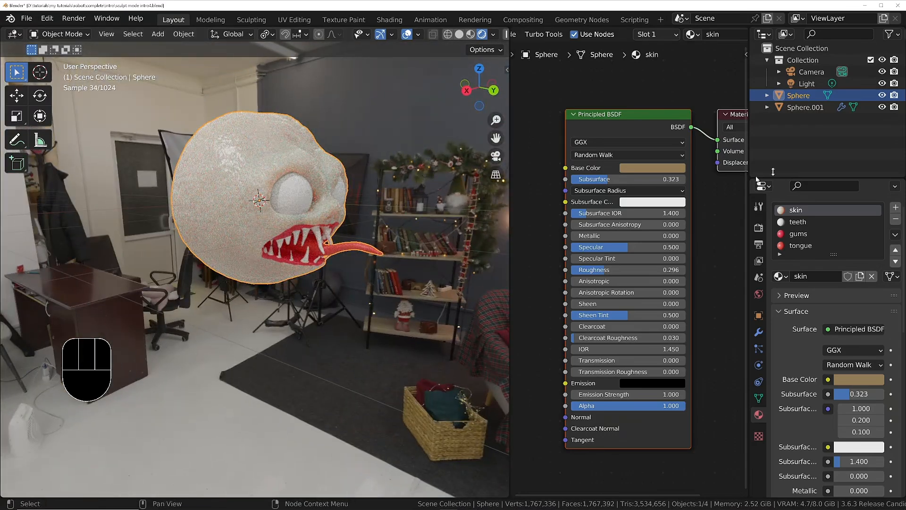
- Select the gums material, set its Subsurface to 0.164 and inspect the mouth up close
left_click(799, 234)
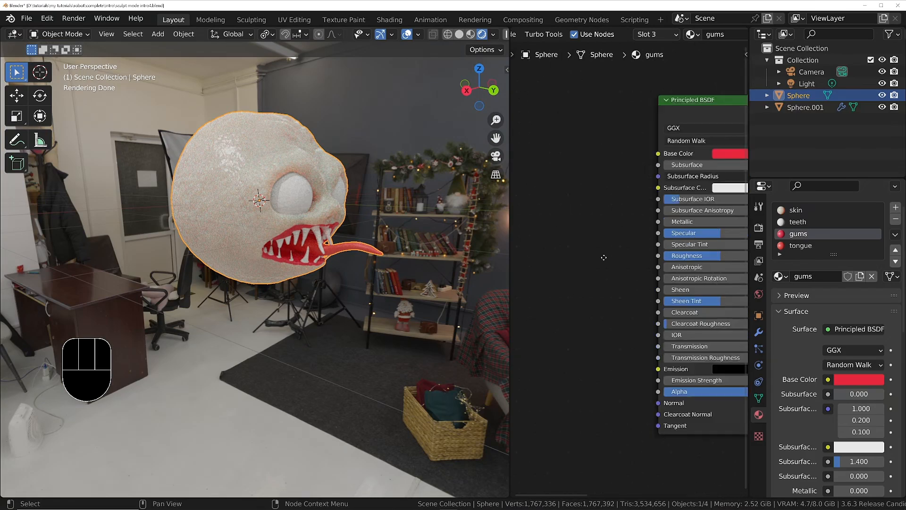
middle_click_drag(641, 295, 556, 266)
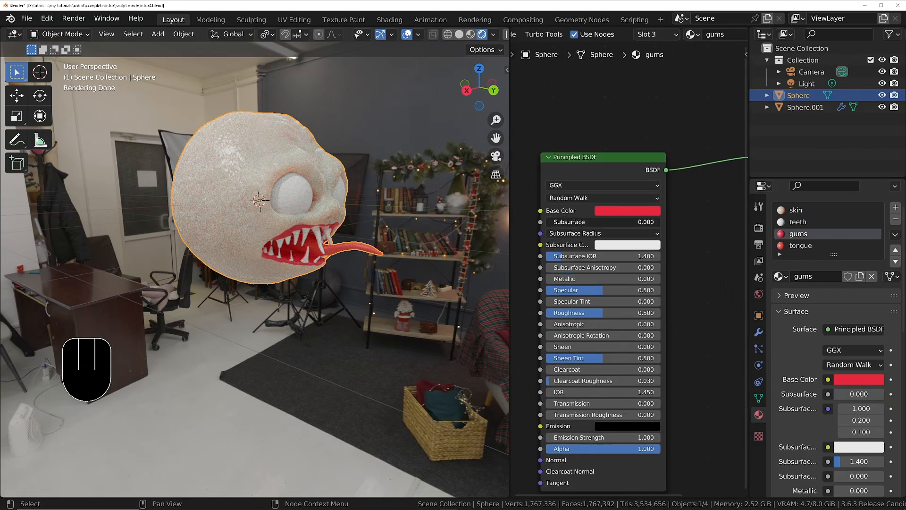
left_click_drag(577, 222, 596, 222)
scroll(294, 235, "up", 4)
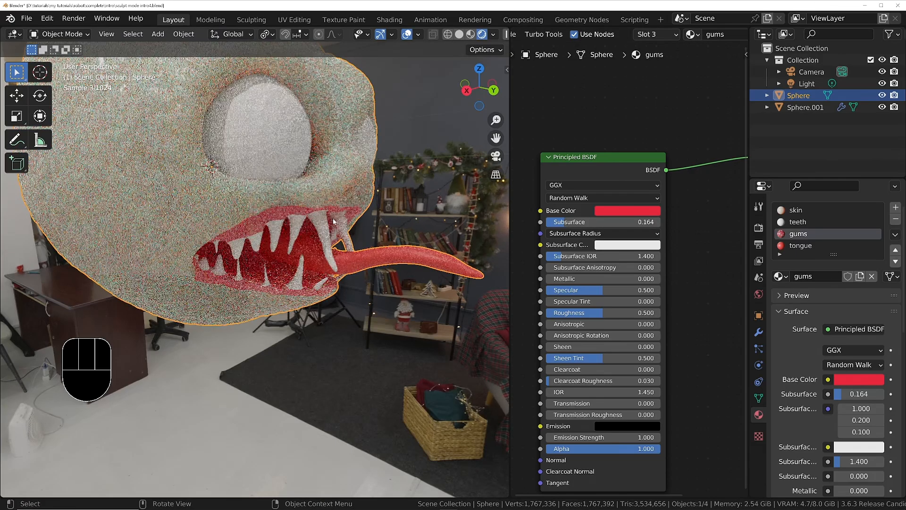
middle_click_drag(333, 218, 306, 201)
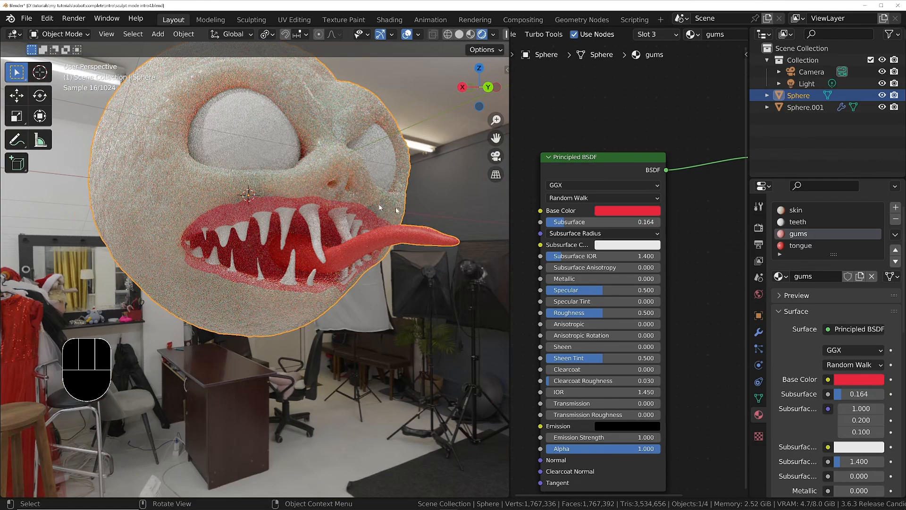
- Set the gums material's Subsurface to 0.562 and its Subsurface Color to a dark reddish brown
left_click(620, 246)
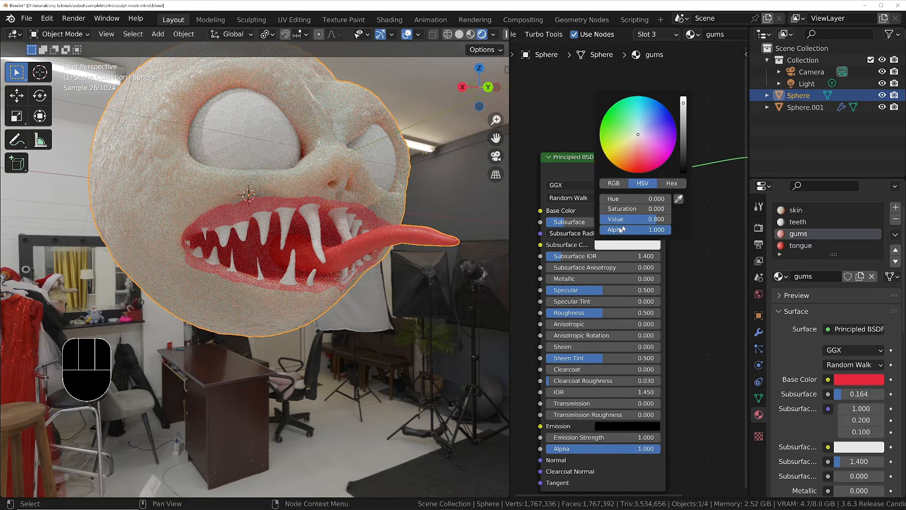
left_click(680, 150)
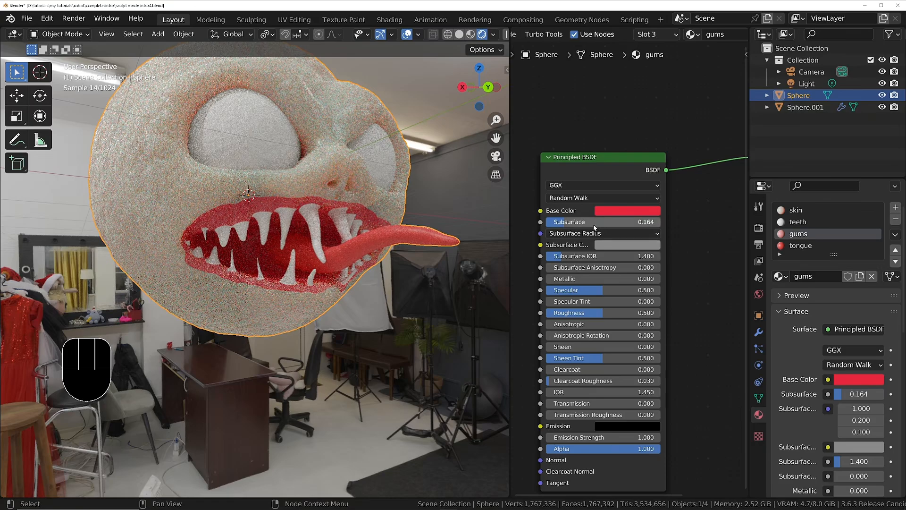
mouse_move(614, 225)
left_mouse_down()
mouse_move(674, 225)
mouse_move(611, 224)
left_mouse_up()
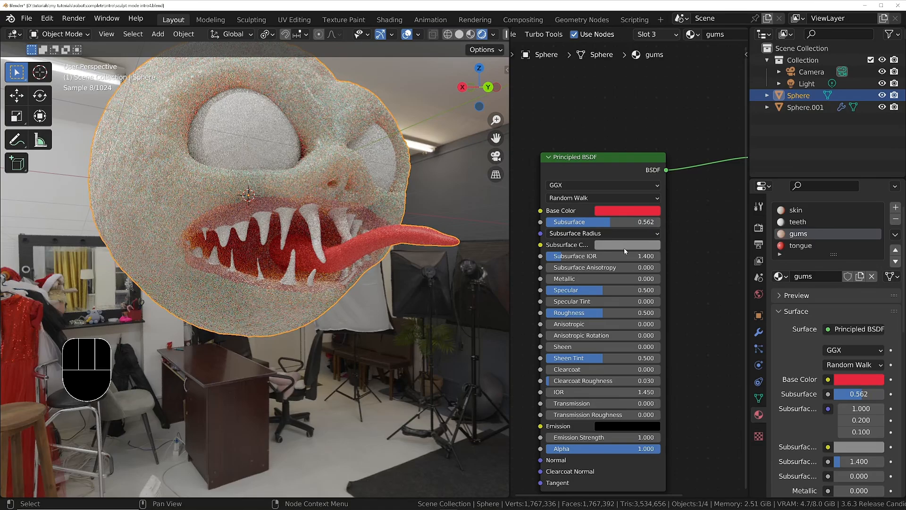
left_click(624, 246)
mouse_move(630, 160)
left_mouse_down()
mouse_move(639, 158)
mouse_move(630, 157)
left_mouse_up()
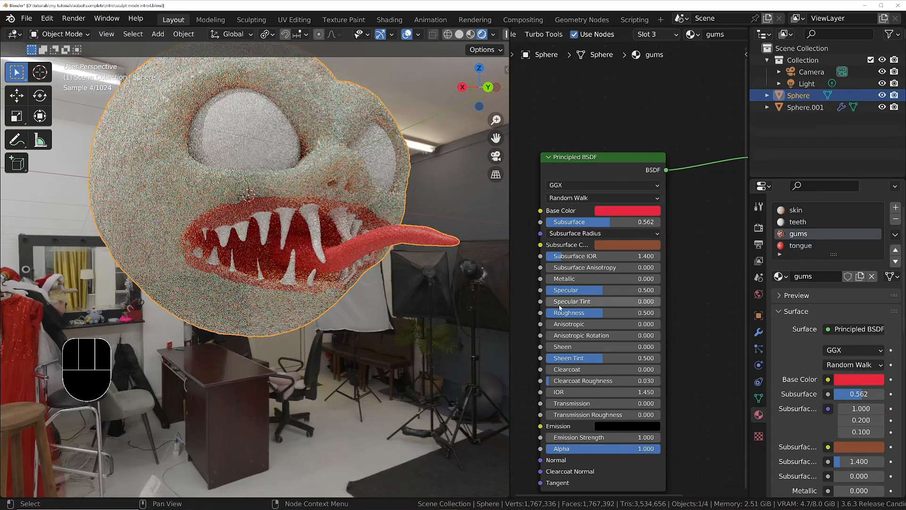
middle_click_drag(585, 291, 592, 274)
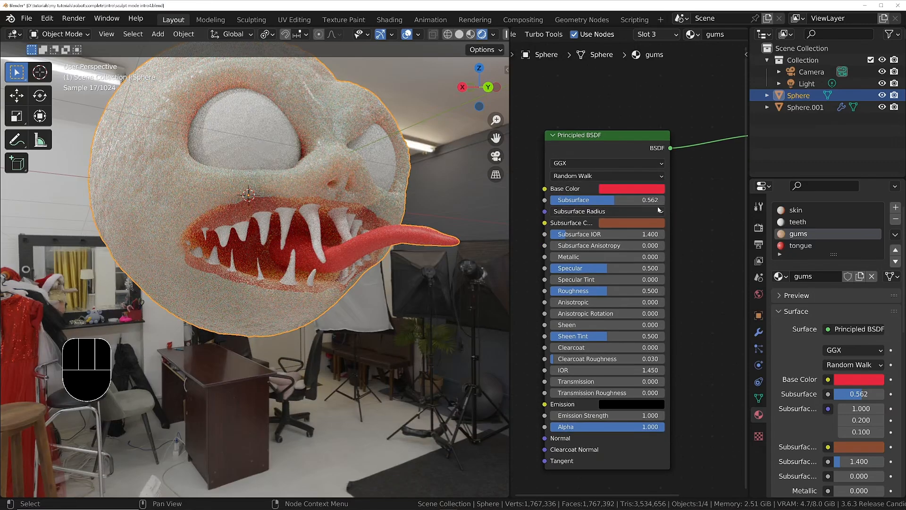
- Set the teeth material's Roughness to 0 and change its Base Color to a pale yellowish cream
left_click(802, 222)
middle_click_drag(540, 257, 654, 165)
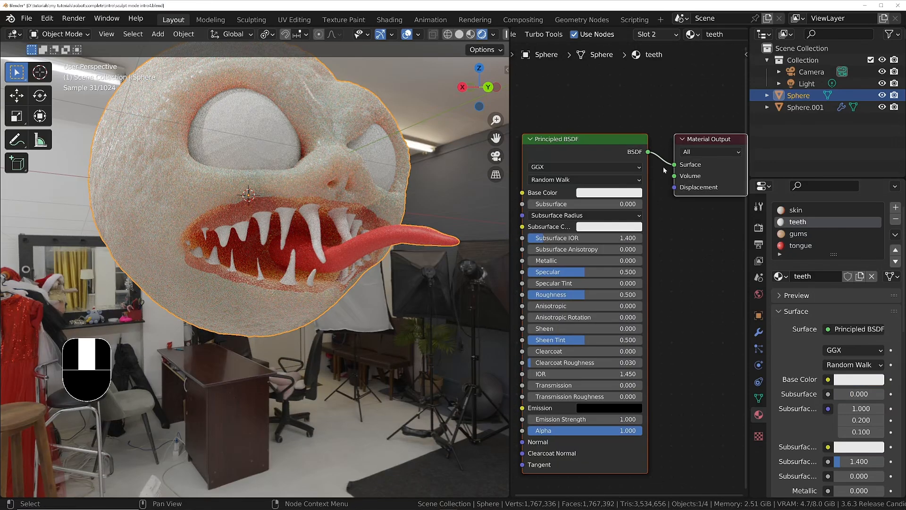
middle_click_drag(570, 246, 613, 231)
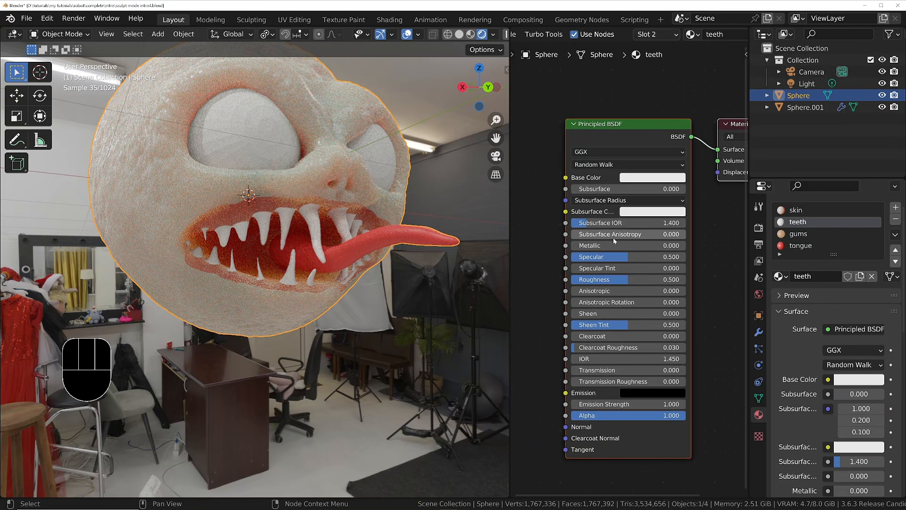
left_click(615, 281)
type("0")
key("Return")
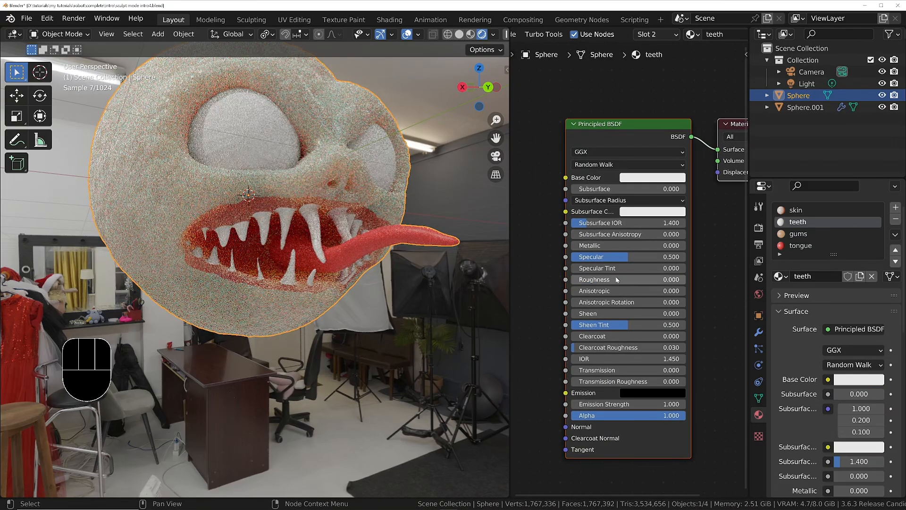
left_click(651, 178)
left_click_drag(651, 70, 655, 76)
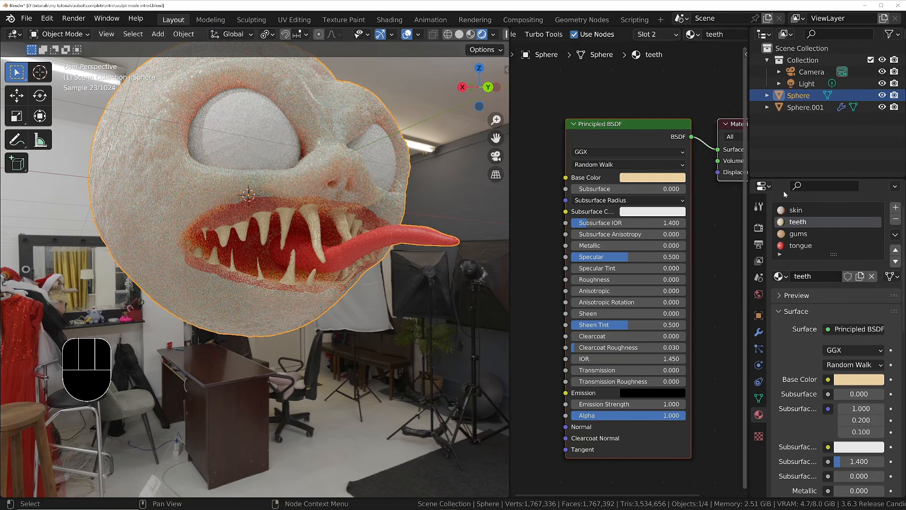
- Select the tongue material and set its Roughness to 0.220
left_click(804, 246)
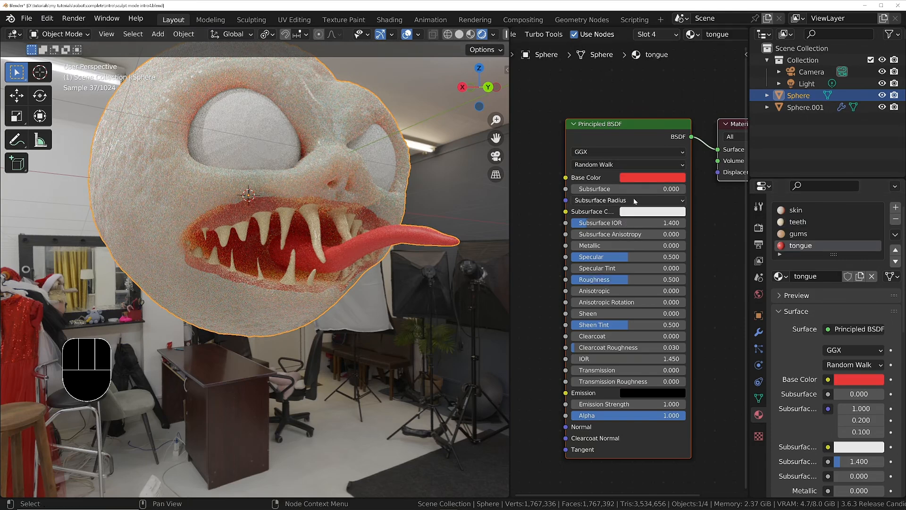
left_click_drag(620, 282, 610, 281)
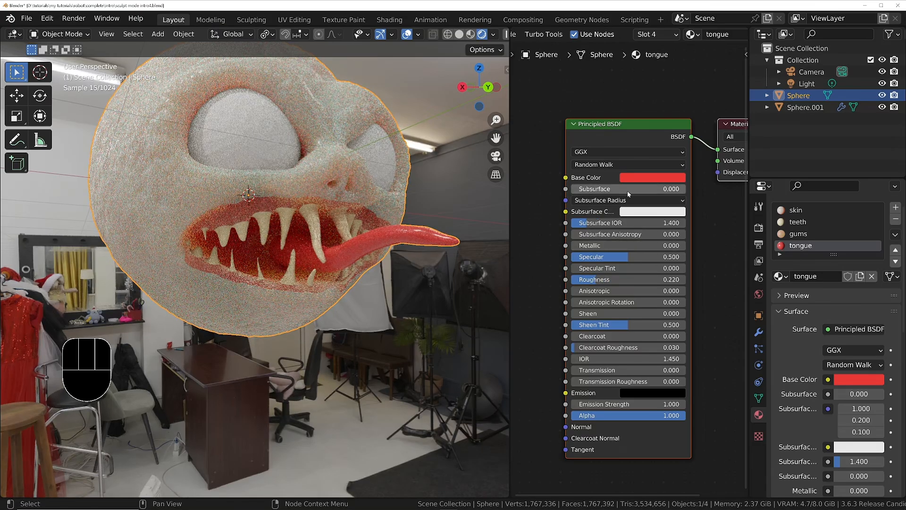
- Darken the tongue material's Base Color to a deep red with a Value of 0.190
left_click(642, 177)
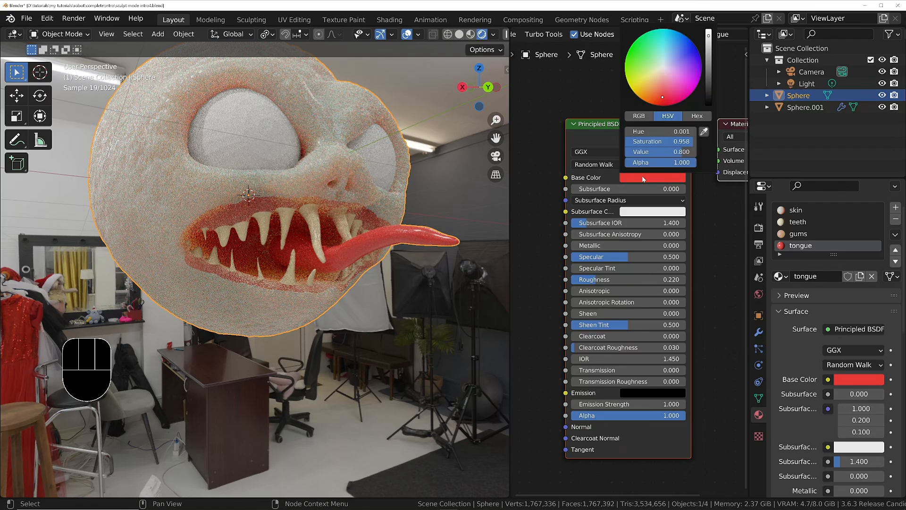
left_click(708, 71)
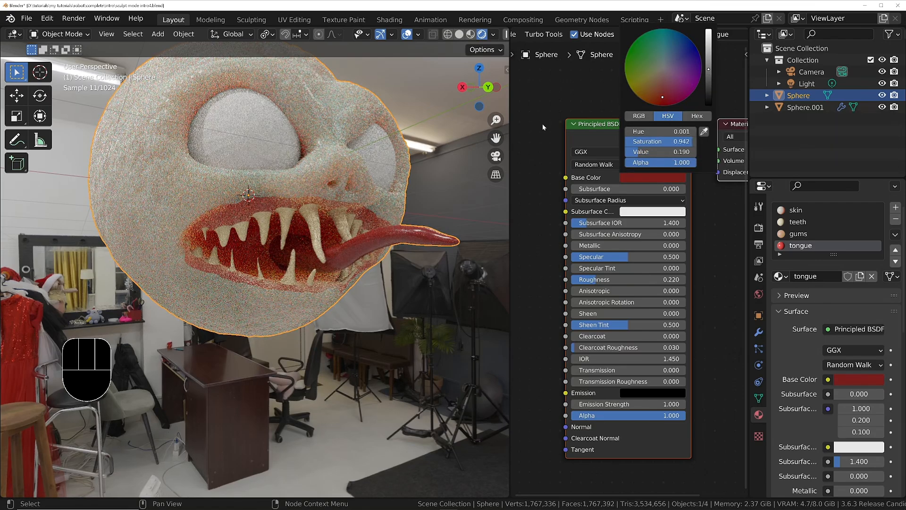
- Select the creature's eyeballs and apply Shade Smooth to them
middle_click_drag(350, 192, 326, 197)
middle_click_drag(325, 197, 324, 227, "ctrl")
left_click(282, 197)
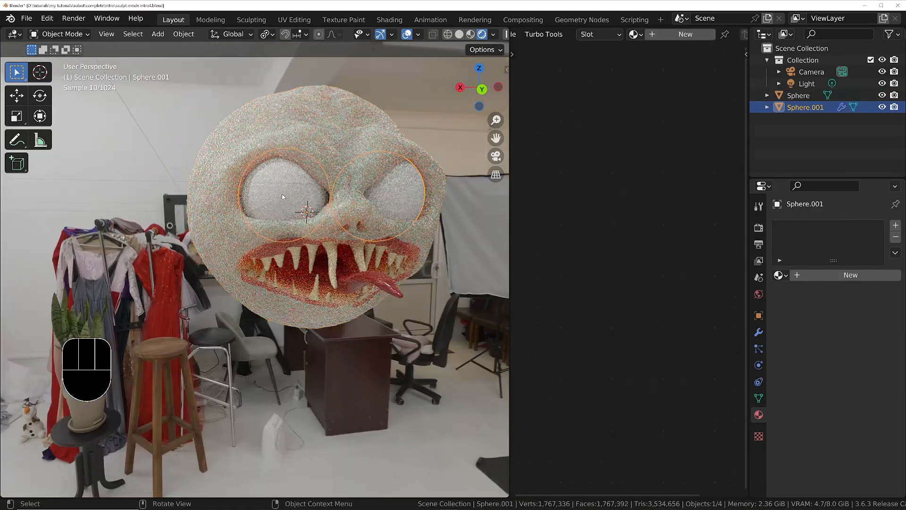
right_click(282, 196)
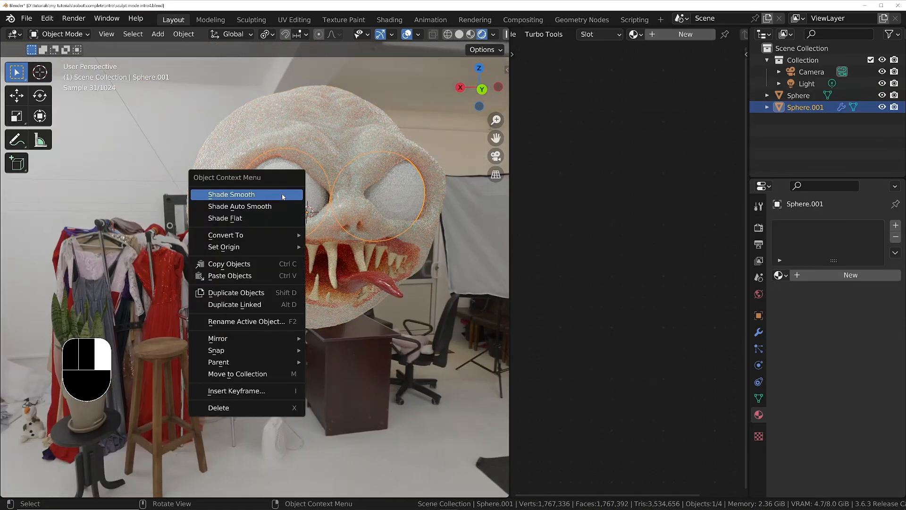
left_click(282, 193)
- Create a new material for the eyeballs and set its Base Color to black
scroll(282, 192, "up", 3)
middle_click_drag(282, 192, 357, 232)
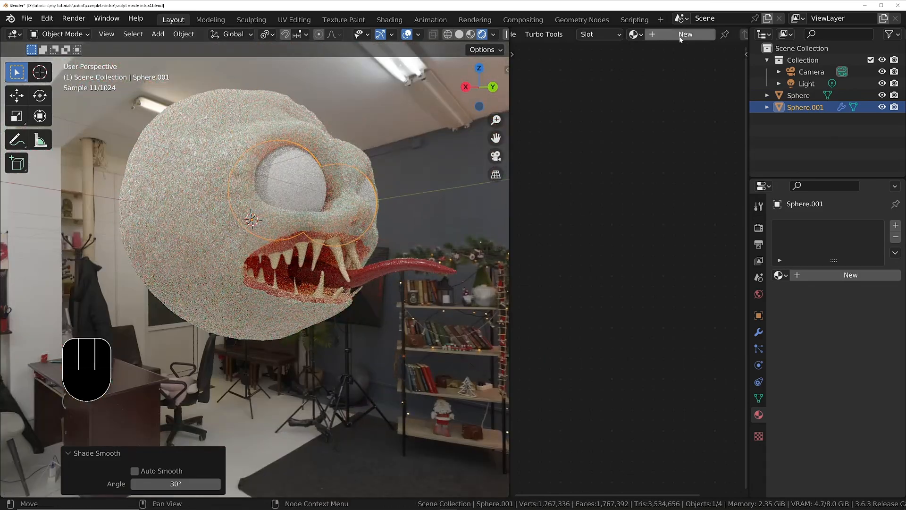
left_click(681, 38)
left_click(668, 177)
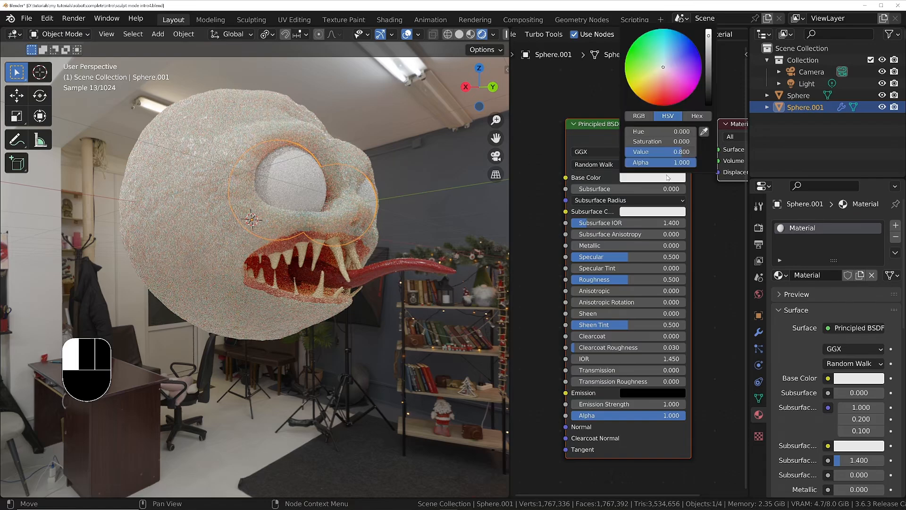
left_click_drag(708, 59, 708, 105)
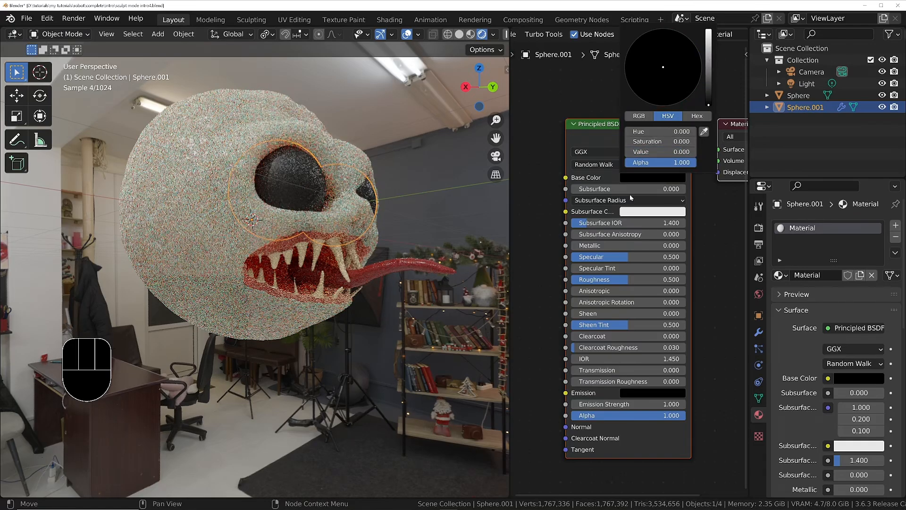
middle_click_drag(559, 326, 582, 332)
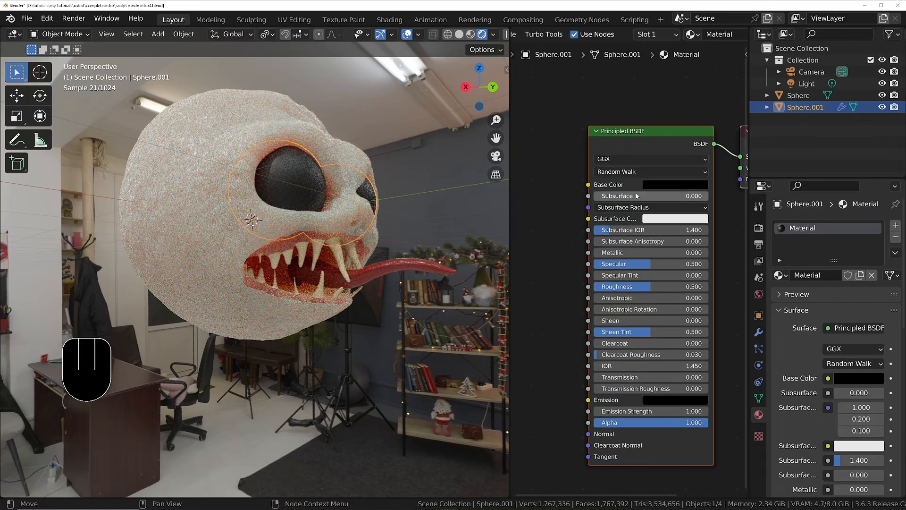
left_click_drag(635, 192, 657, 196)
key("ctrl+z")
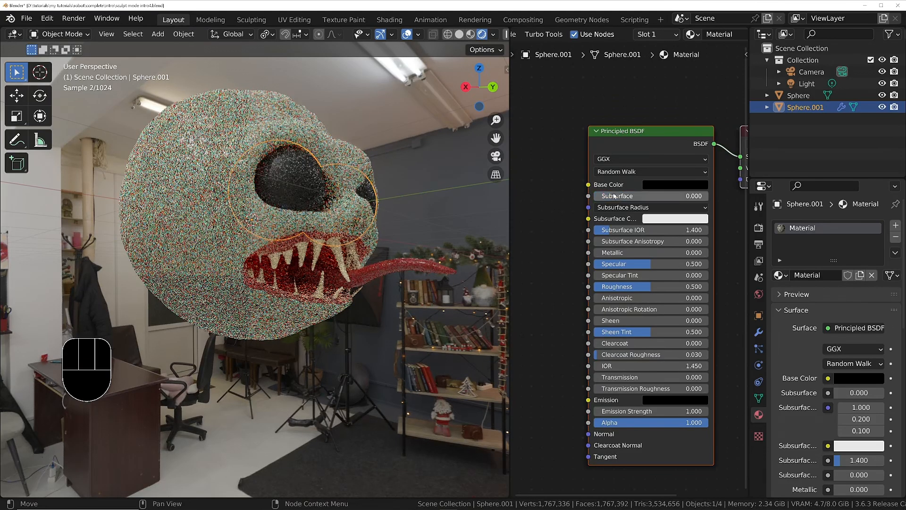
- Set the eye material's Transmission to 1.000 and change its Base Color to bright red
left_click_drag(620, 377, 640, 377)
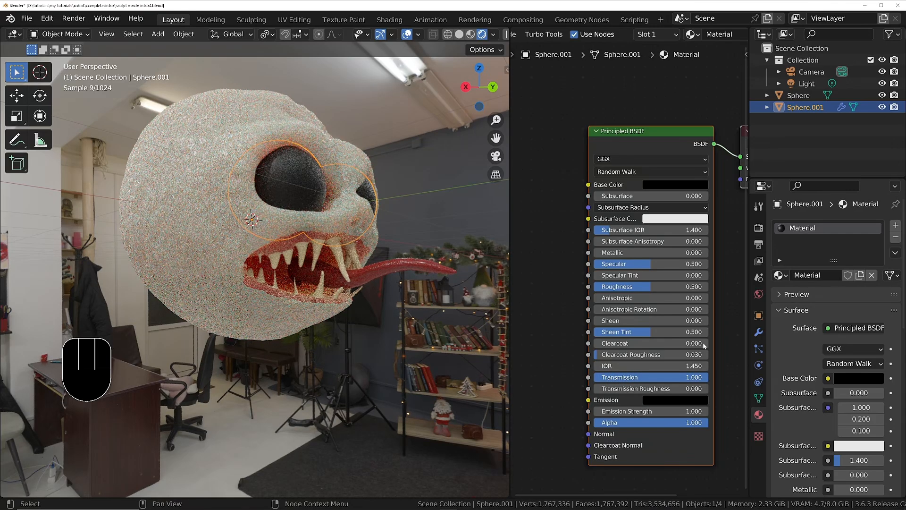
left_click(669, 185)
left_click_drag(735, 73, 732, 48)
left_click(685, 109)
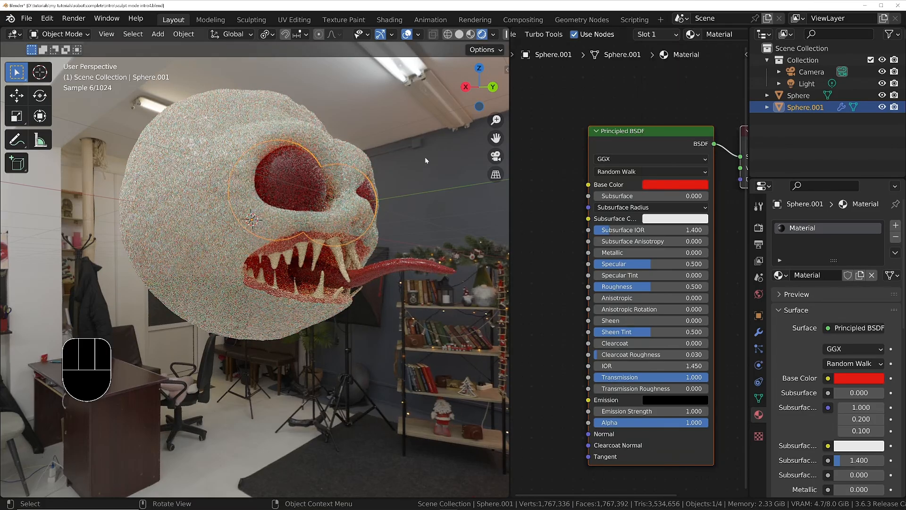
- Lower the eye material's Roughness to 0.000 and check the reflections on the eyes
middle_click_drag(350, 187, 287, 189)
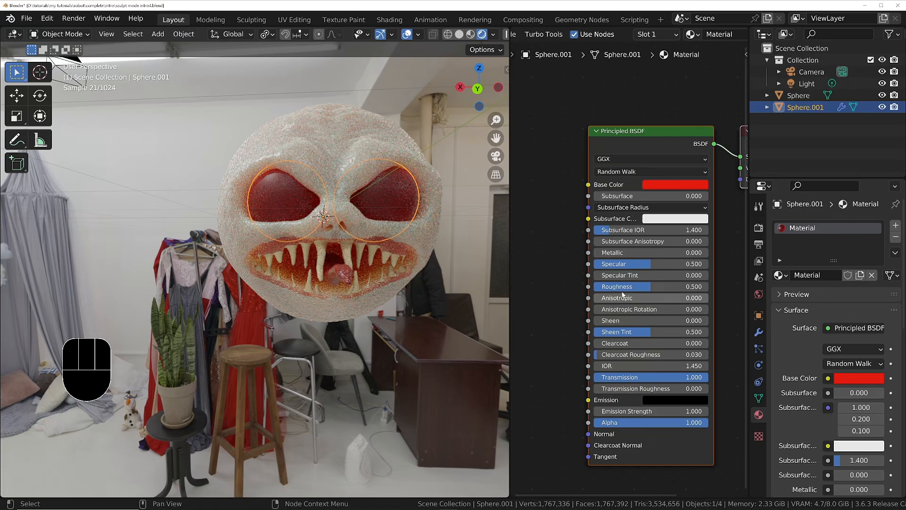
left_click_drag(644, 286, 583, 286)
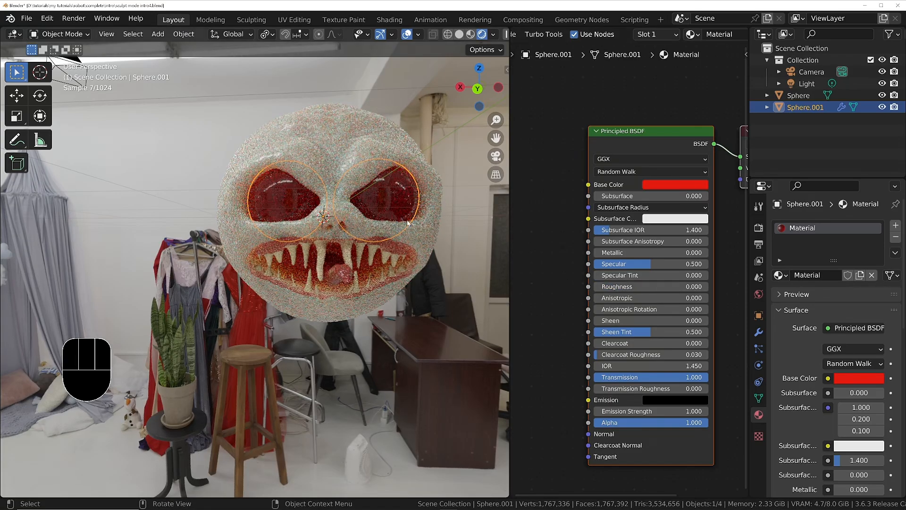
middle_click_drag(409, 223, 387, 221)
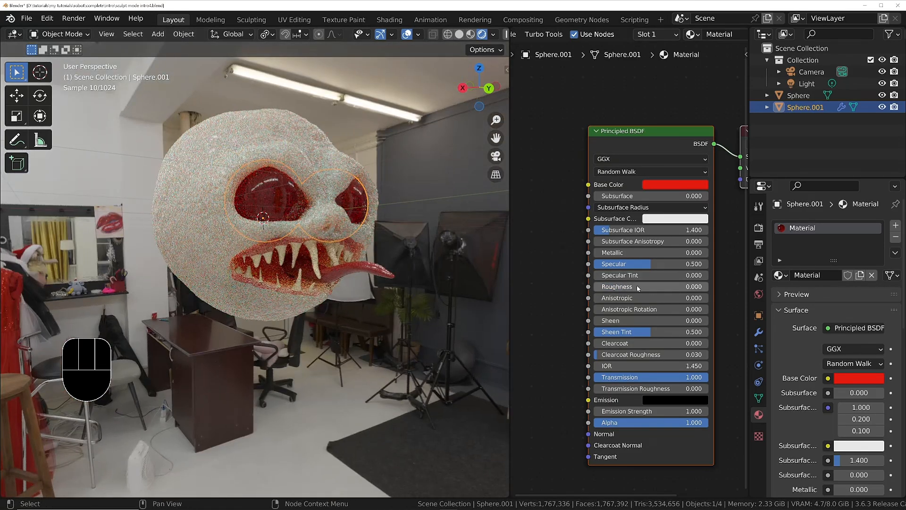
- Look at the eyes up close and set the eye material's Transmission Roughness to 0.363
middle_click_drag(299, 195, 298, 151, "ctrl")
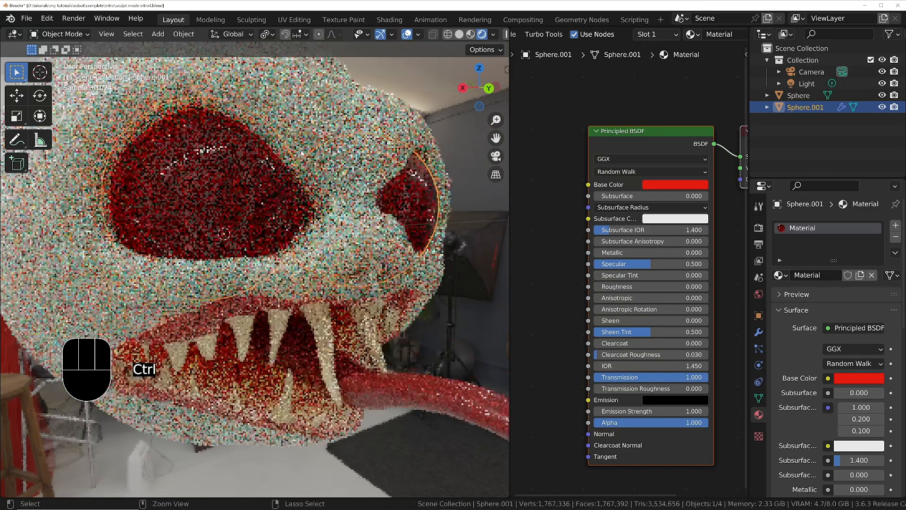
middle_click_drag(630, 398, 627, 349)
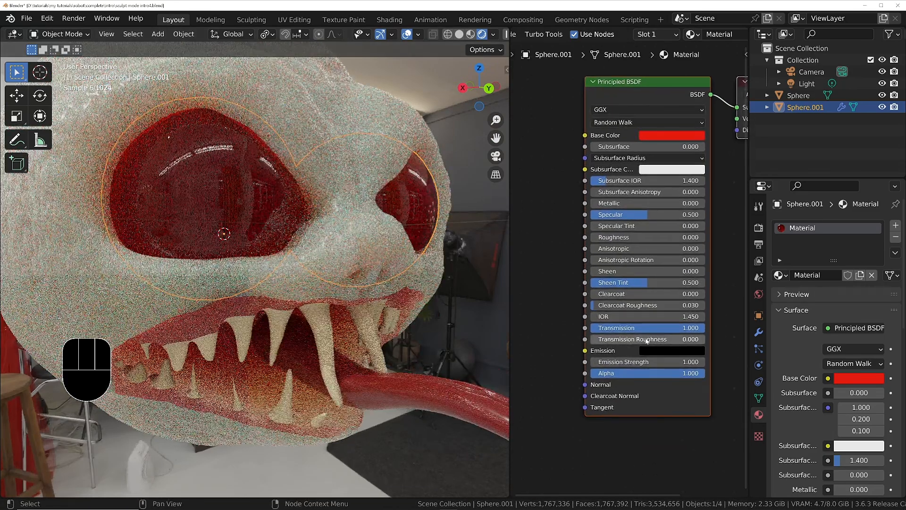
left_click_drag(647, 340, 687, 340)
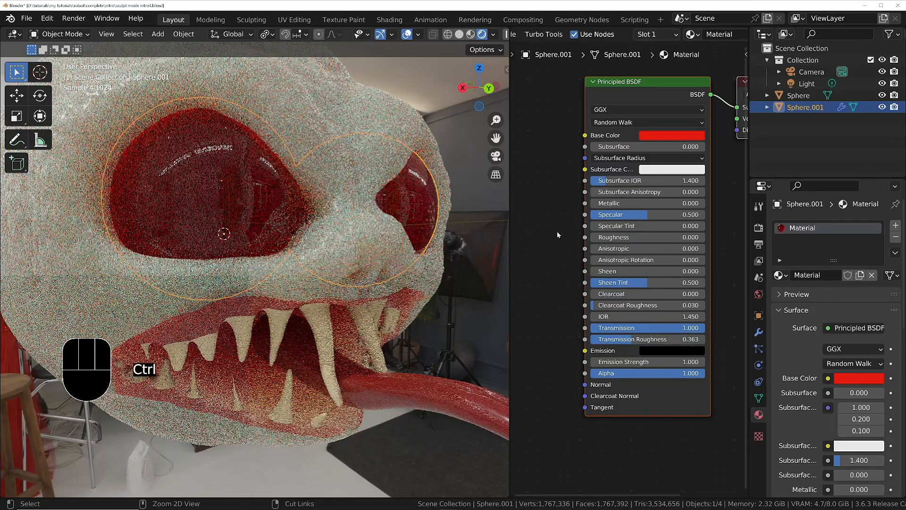
middle_click_drag(557, 232, 435, 245, "ctrl")
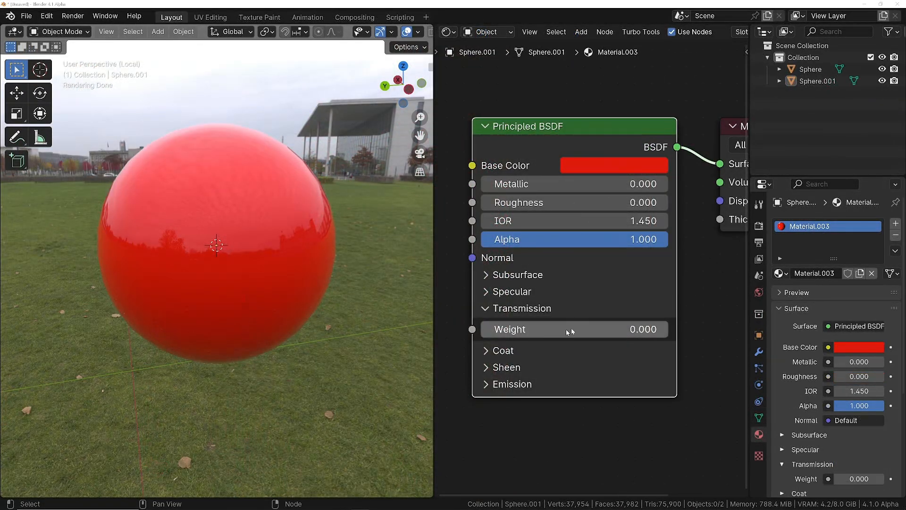
- In the Blender 4.1 scene, set the red sphere's Transmission Weight to 1.000 and its Roughness to 0.438
left_click_drag(507, 330, 670, 330)
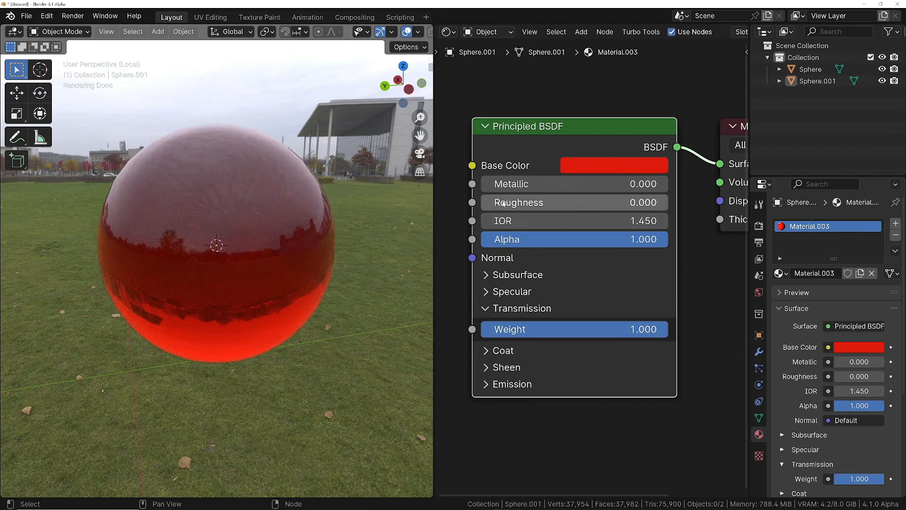
left_click_drag(504, 203, 586, 203)
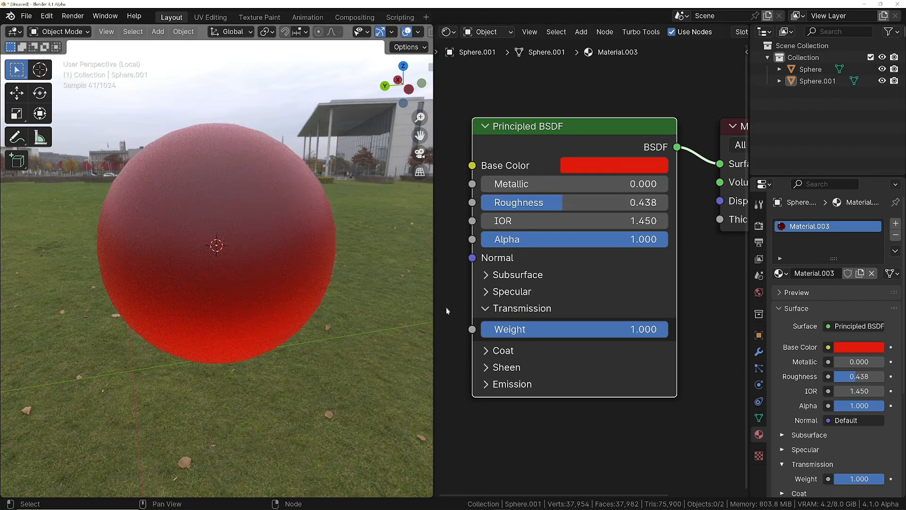
- Expand the sphere material's Coat settings, raise the Coat Weight to its maximum and lower the Coat Roughness to 0.000
left_click(486, 350)
middle_click_drag(516, 394, 512, 299)
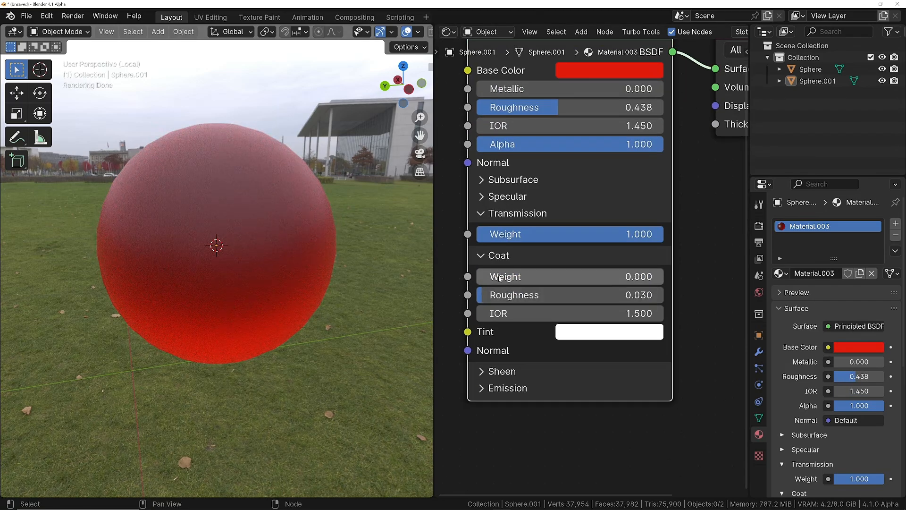
left_click_drag(501, 277, 690, 277)
left_click_drag(552, 294, 478, 295)
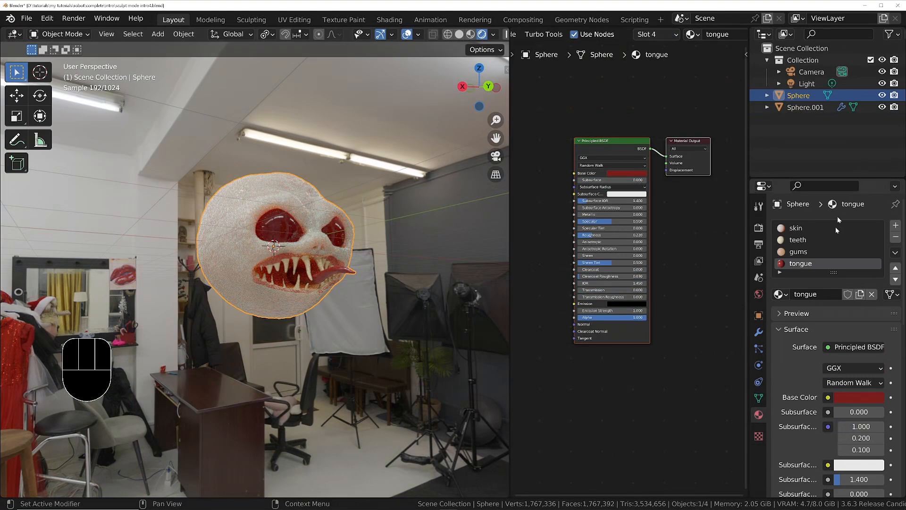
- Back in the creature head scene, select the skin material and adjust its Subsurface Color
left_click(811, 227)
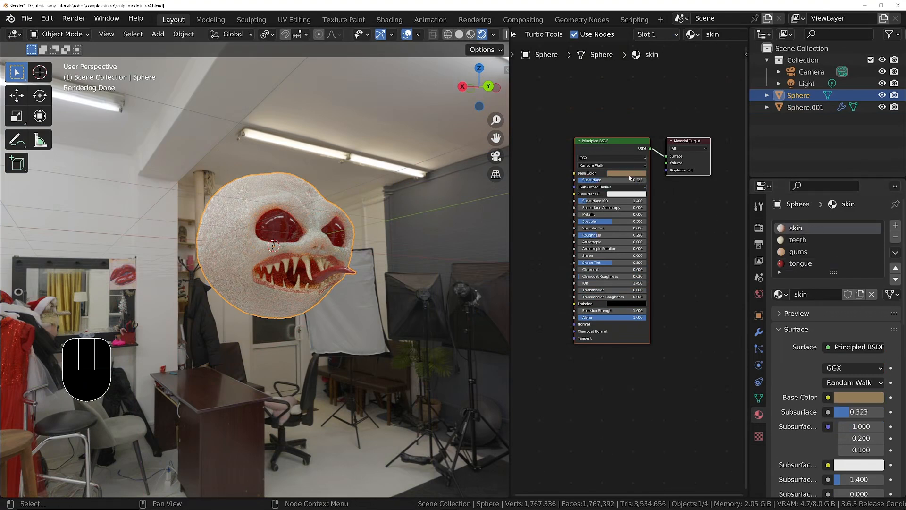
left_click(627, 195)
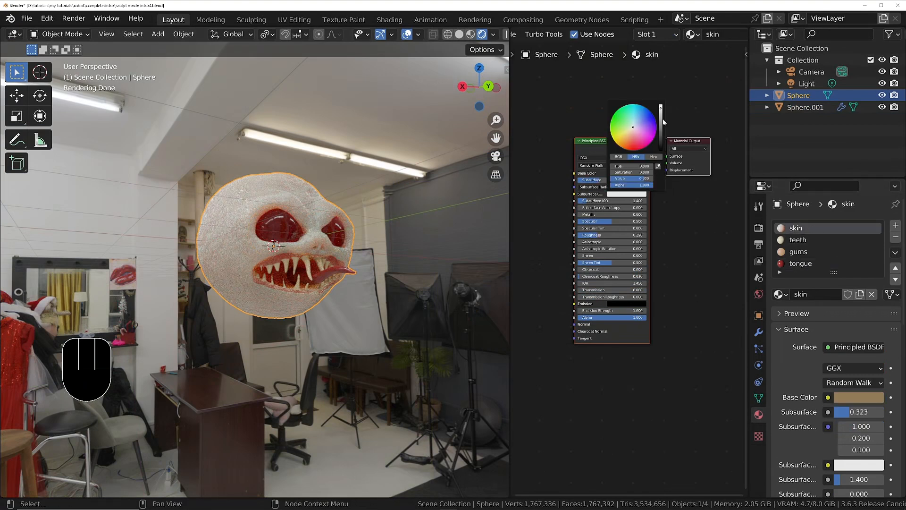
left_click_drag(661, 115, 635, 137)
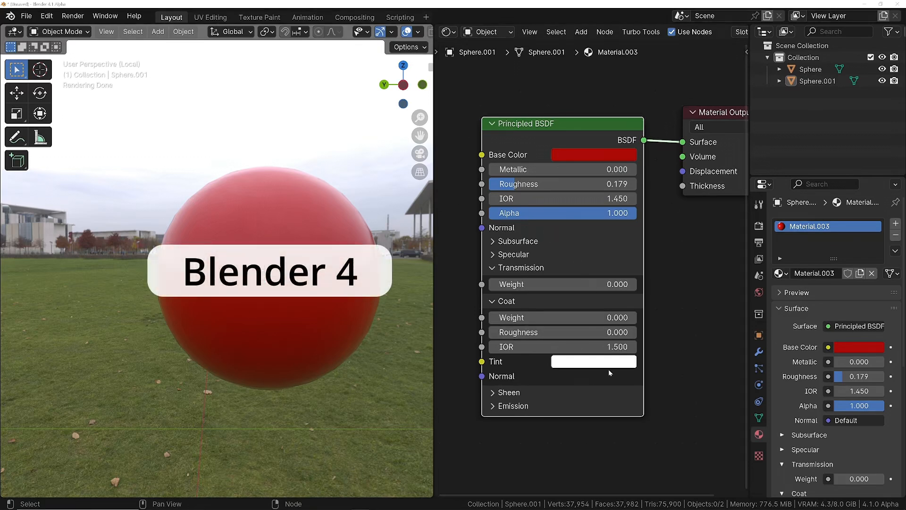
- In the Blender 4.1 sphere material, set the Subsurface Weight to 1.000 and the method to Random Walk (Skin)
left_click(493, 241)
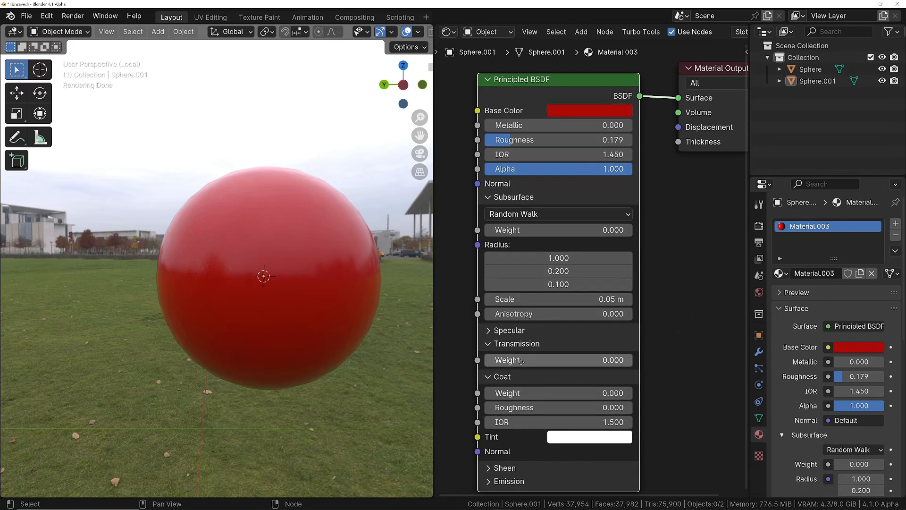
middle_click_drag(544, 417, 540, 372)
left_click_drag(519, 230, 631, 230)
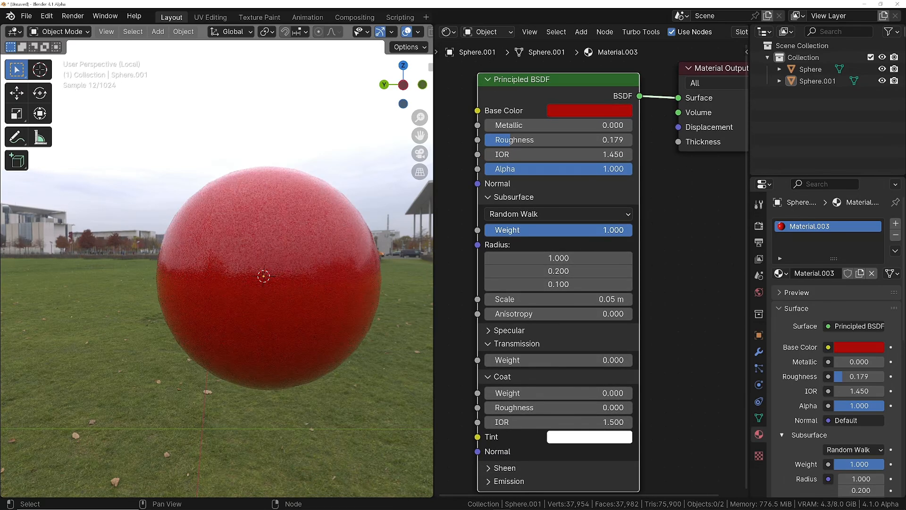
left_click(532, 213)
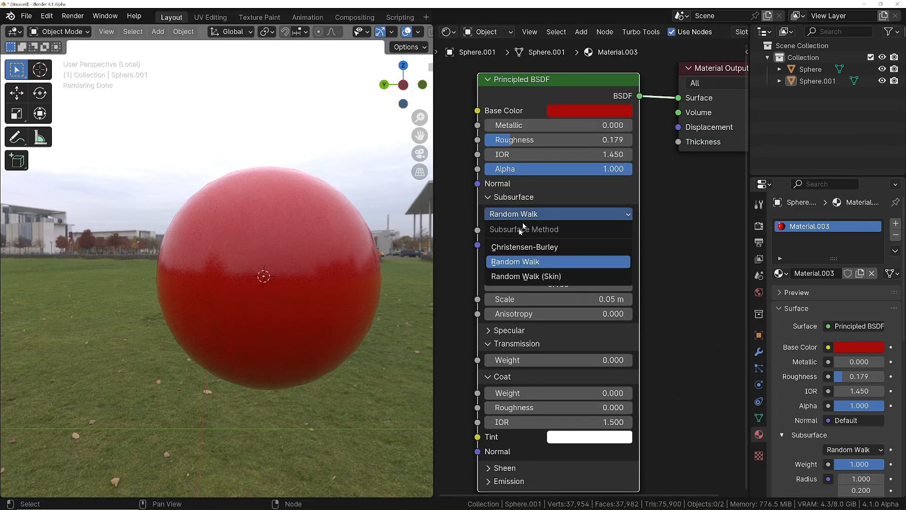
left_click(538, 277)
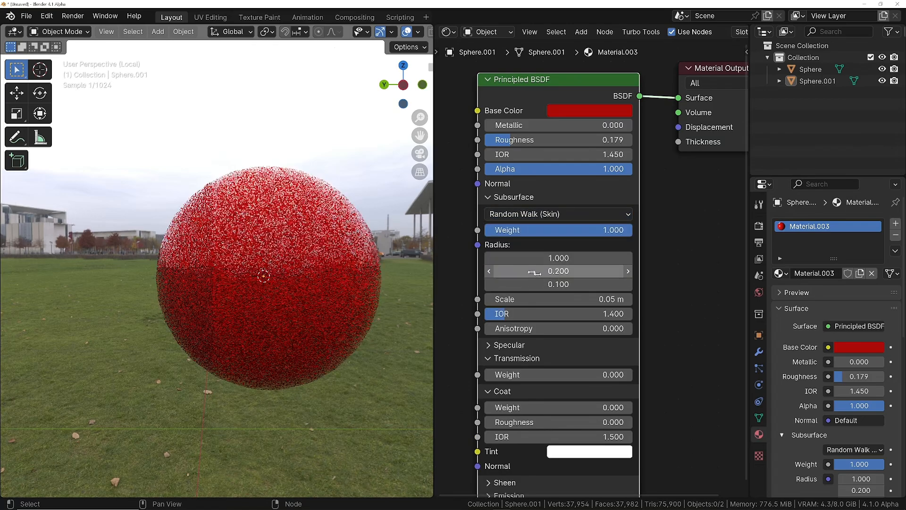
- Change the sphere's Base Color to a skin tone with Hue 0.057, Saturation 0.584 and Value 0.415
left_click(574, 111)
left_click(586, 236)
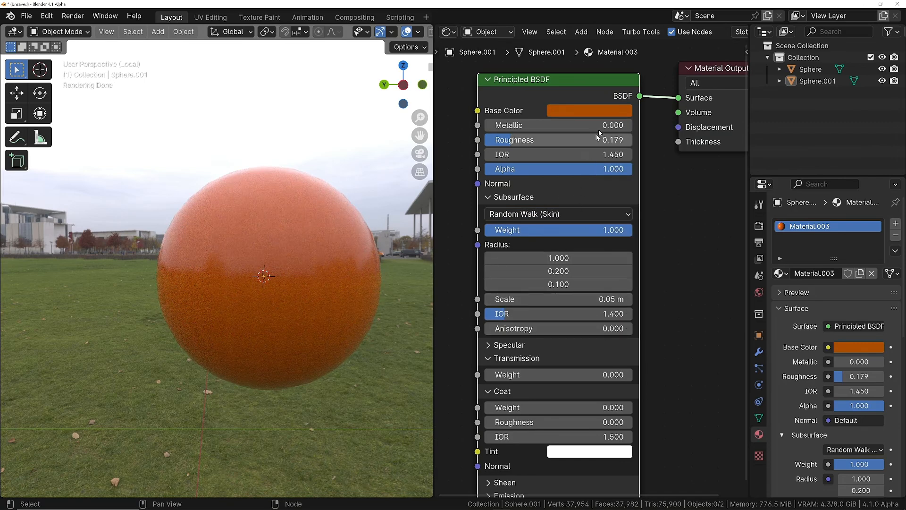
left_click(602, 111)
left_click_drag(598, 216, 605, 201)
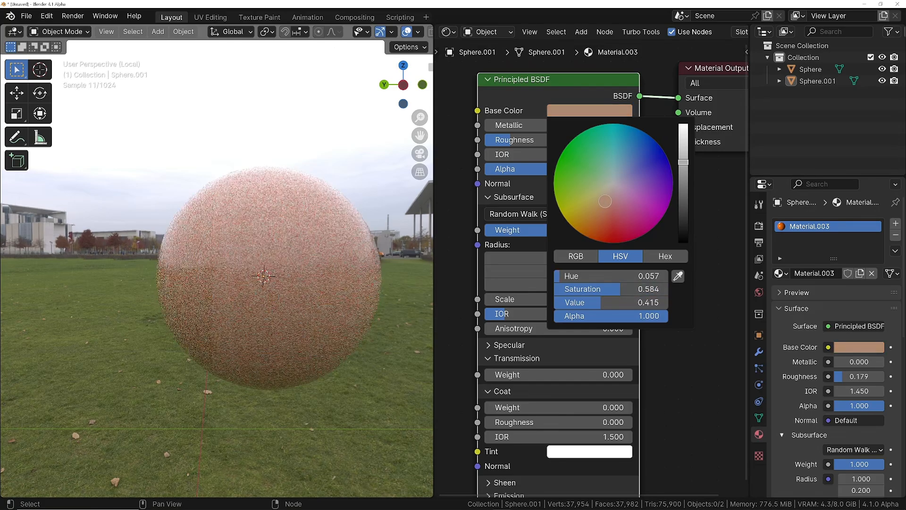
- Set the skin-toned sphere material's Roughness to 0.345
middle_click_drag(202, 257, 276, 280)
left_click_drag(523, 140, 547, 140)
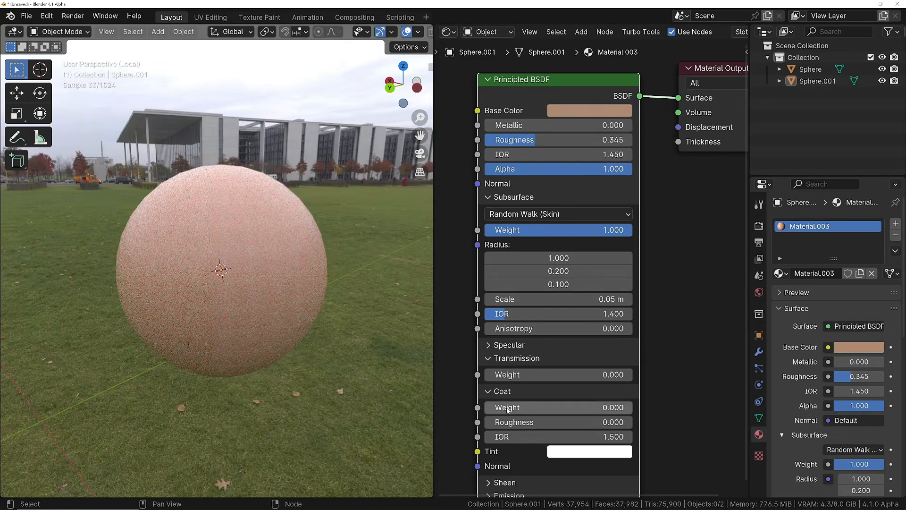
mouse_move(508, 409)
left_mouse_down()
mouse_move(614, 409)
mouse_move(504, 409)
left_mouse_up()
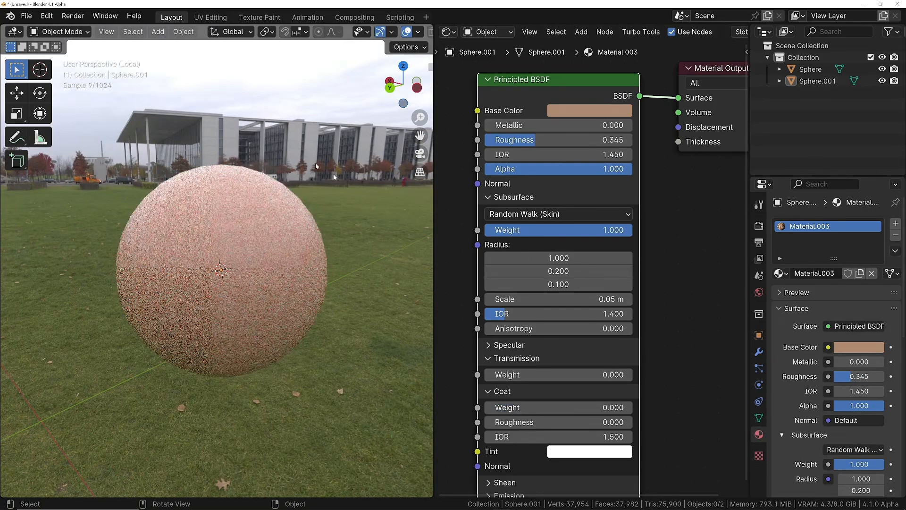
- Inspect the sphere from above and increase its Subsurface Scale to 0.17 m
middle_click_drag(204, 262, 253, 262, "shift")
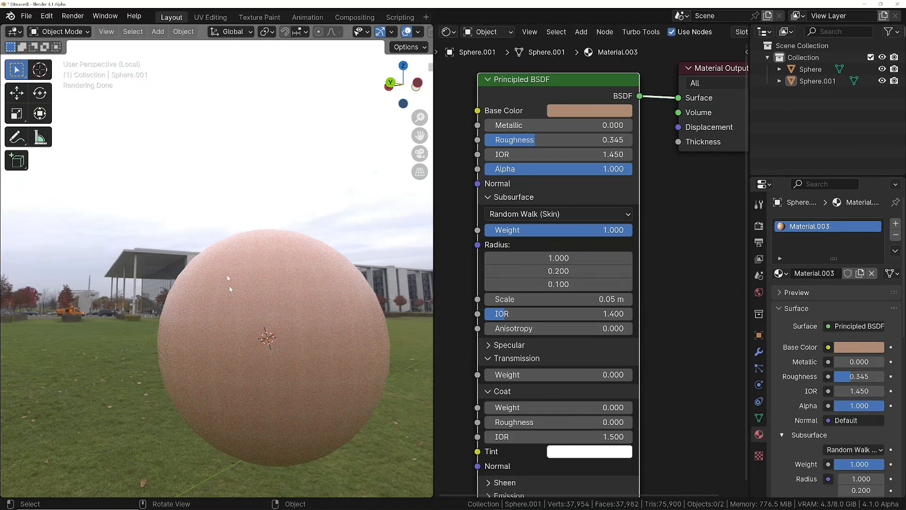
middle_click_drag(287, 321, 288, 396)
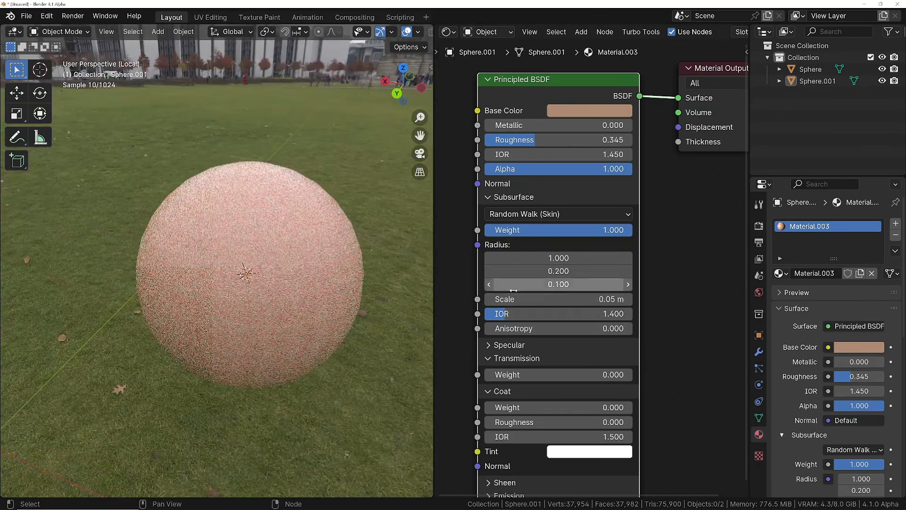
mouse_move(539, 299)
left_mouse_down()
mouse_move(599, 299)
mouse_move(539, 299)
mouse_move(555, 294)
left_mouse_up()
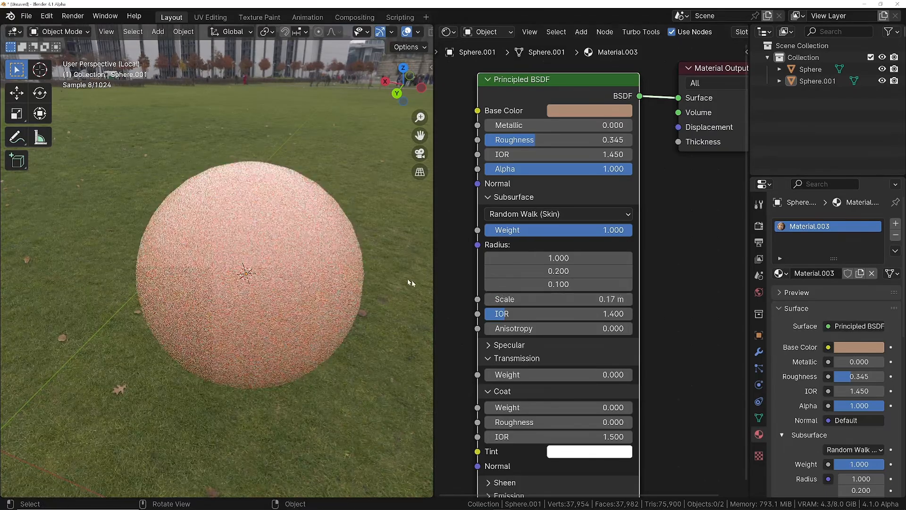
- View the sphere's shading from a lower angle and set its Subsurface IOR to 1.8
middle_click_drag(275, 387, 296, 284)
scroll(286, 337, "up", 1)
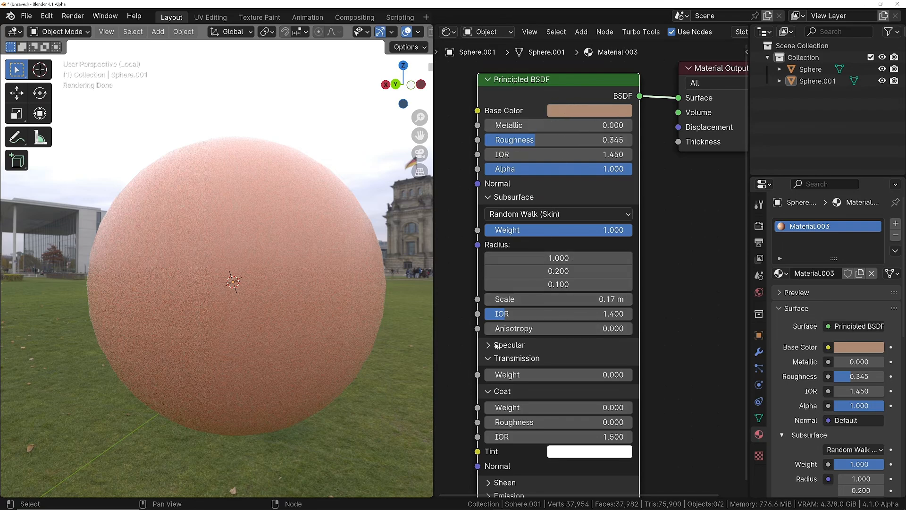
left_click(540, 313)
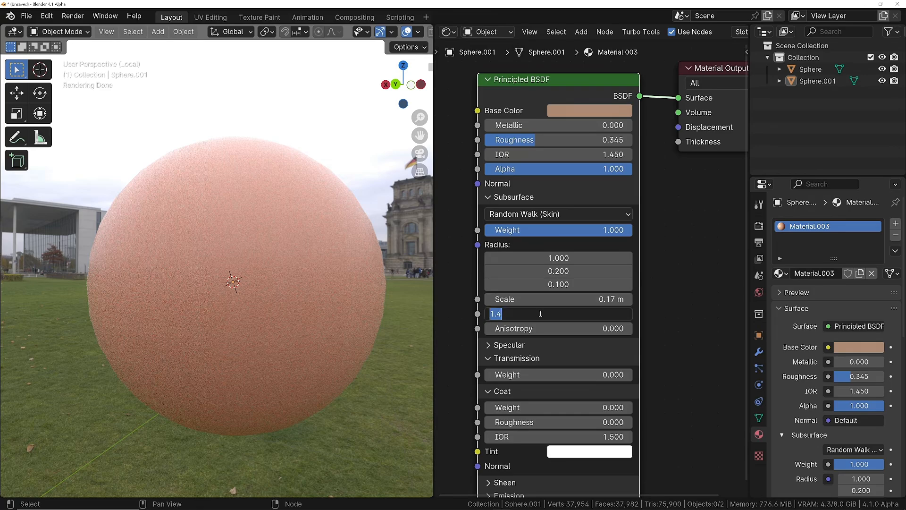
type("1.8")
key("Return")
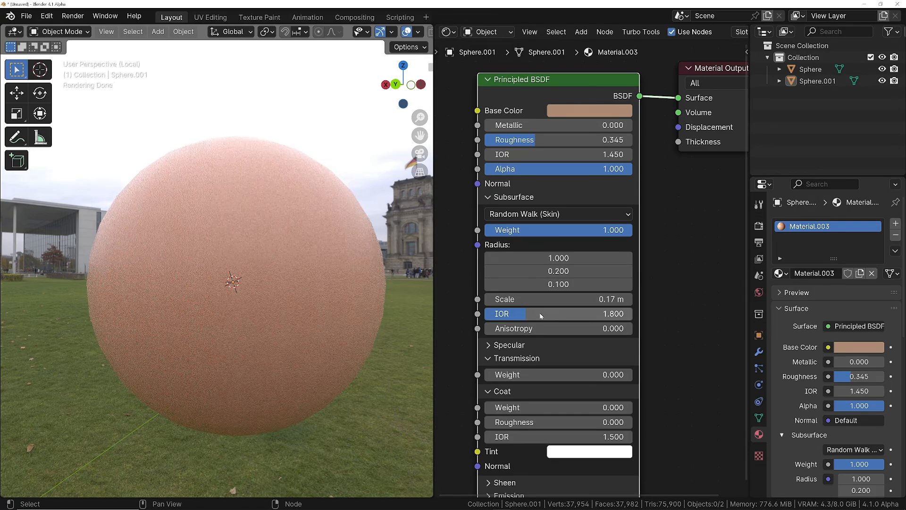